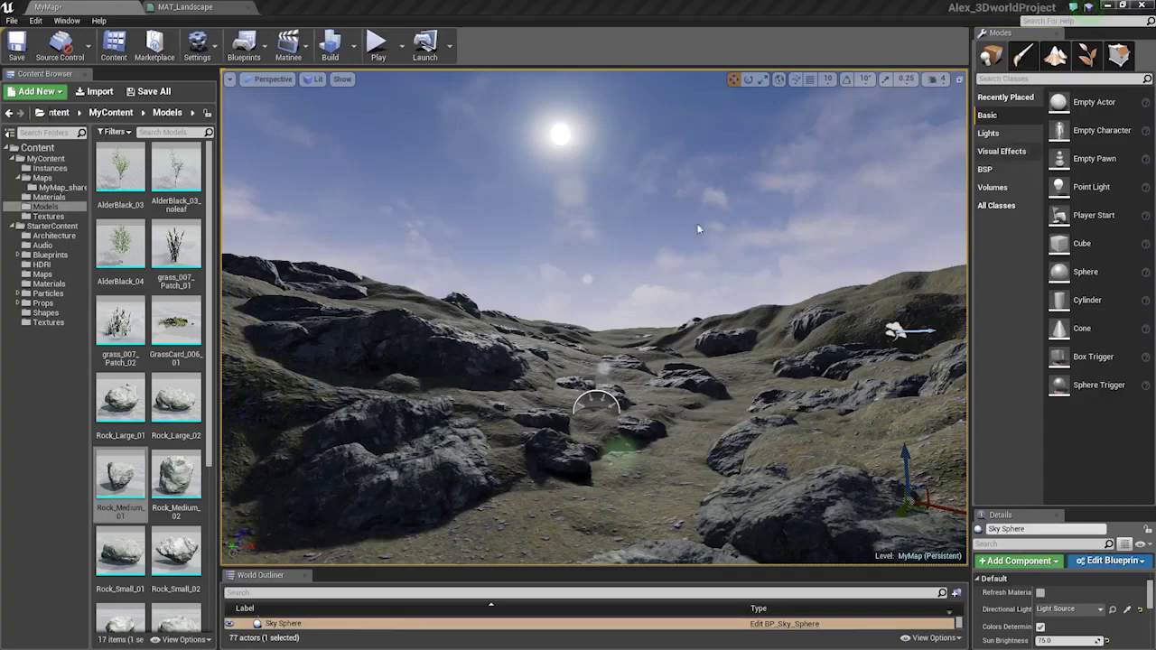
Inspect the rocks and bare slopes along the valley from several viewpoints.
key(w)
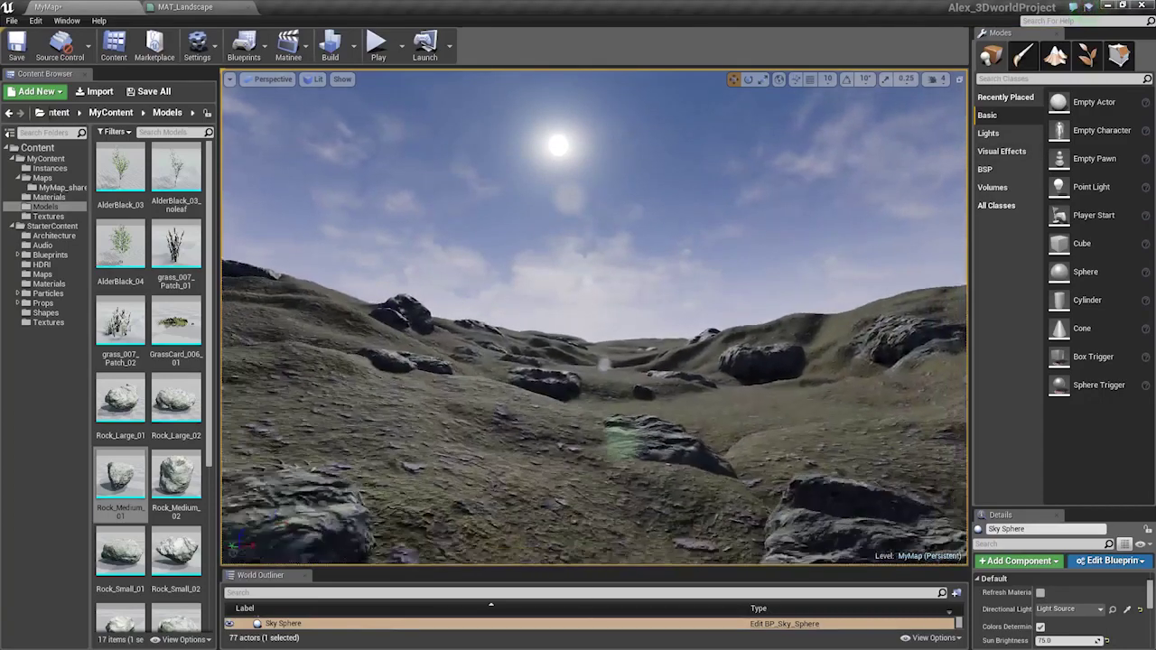
right_drag(587, 392, 488, 370)
click(471, 349)
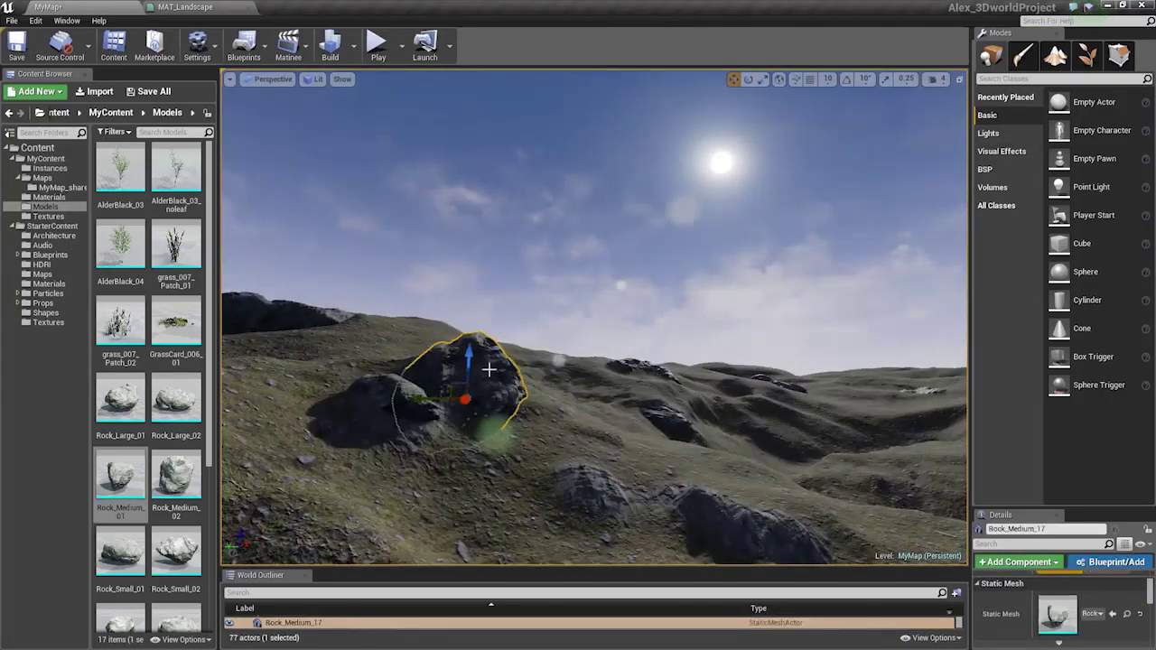
key(f)
mouse_move(604, 313)
alt+mouse_down()
mouse_move(582, 361)
mouse_move(603, 310)
alt+mouse_up()
key(s)
right_drag(602, 309, 623, 286)
key(w)
right_drag(716, 298, 701, 362)
click(716, 308)
key(w)
key(s)
right_drag(624, 396, 663, 415)
click(607, 405)
key(w)
key(s)
key(w)
key(s)
click(665, 423)
key(s)
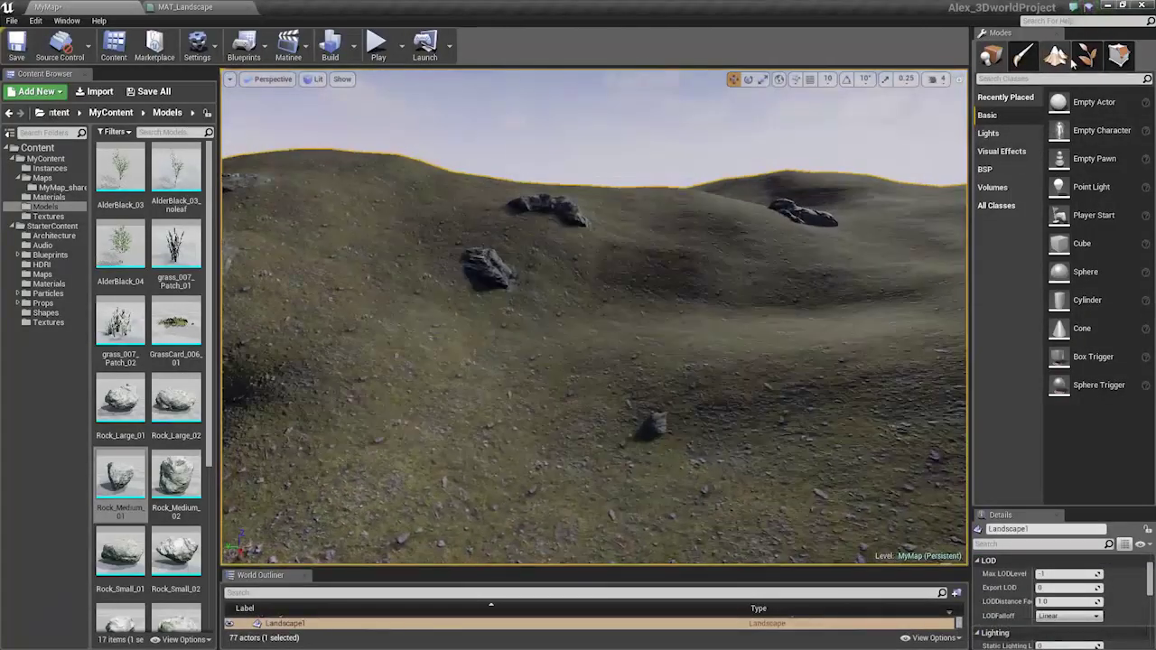
Reshape the hillside and valley floor around the rocks with the landscape Flatten tool in Raise mode.
click(1055, 56)
click(1001, 160)
click(1012, 290)
click(1070, 256)
click(1048, 272)
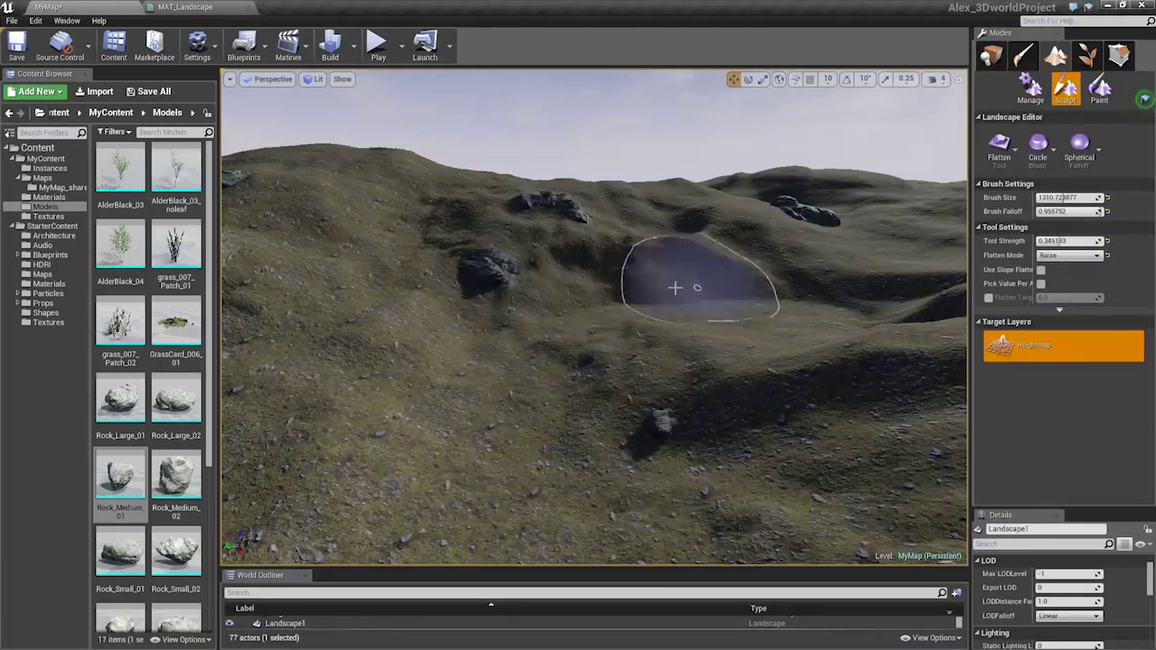
mouse_move(589, 274)
right_down()
mouse_move(589, 303)
mouse_move(569, 199)
mouse_move(551, 172)
right_up()
key(w)
right_drag(588, 298, 569, 297)
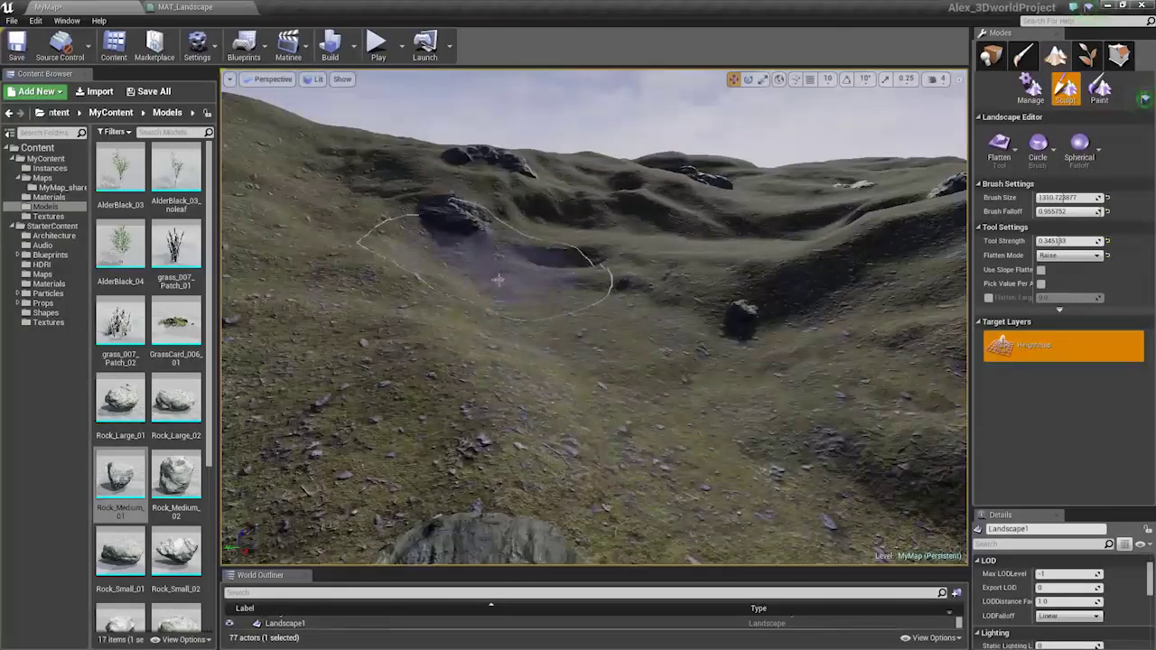
right_drag(504, 265, 504, 264)
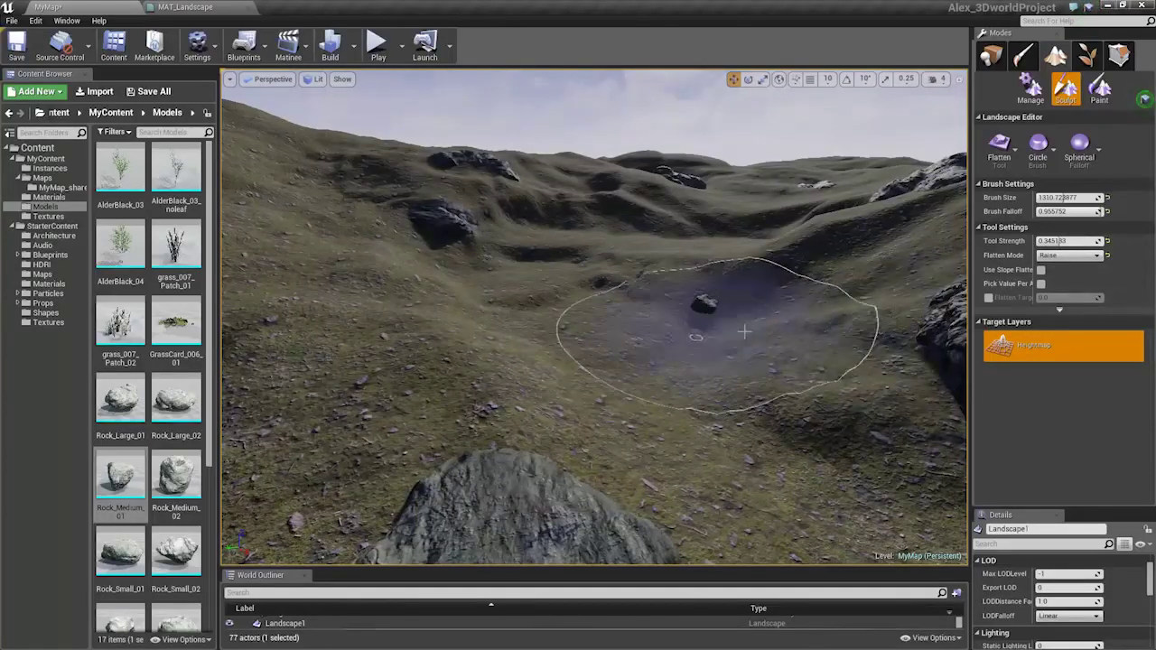
Soften the raised terrain around the rocks and across the valley floor with the landscape Smooth tool.
click(999, 145)
click(1019, 264)
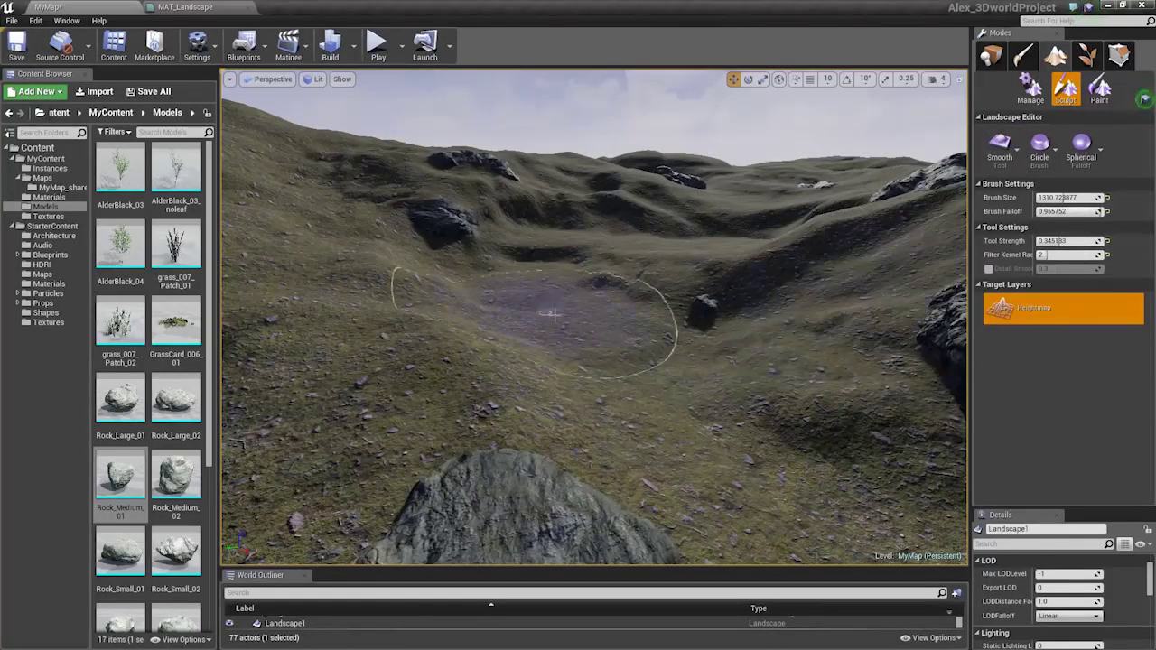
right_drag(620, 234, 637, 233)
right_drag(678, 293, 677, 293)
right_drag(589, 309, 590, 309)
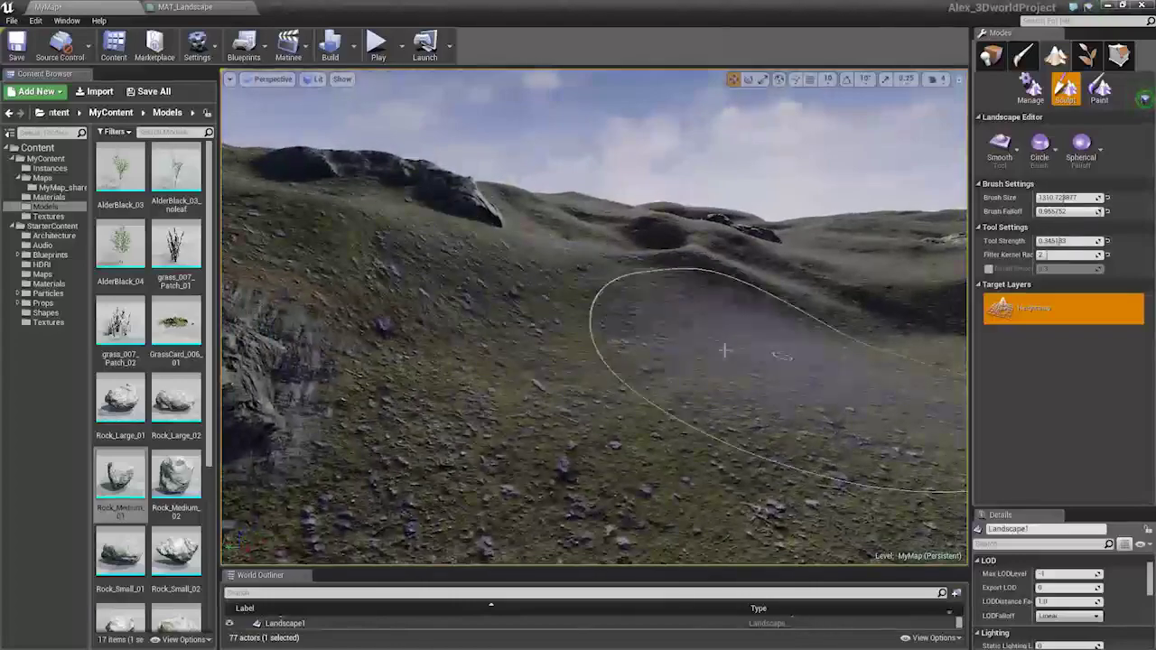
right_drag(762, 319, 762, 320)
right_drag(589, 325, 589, 325)
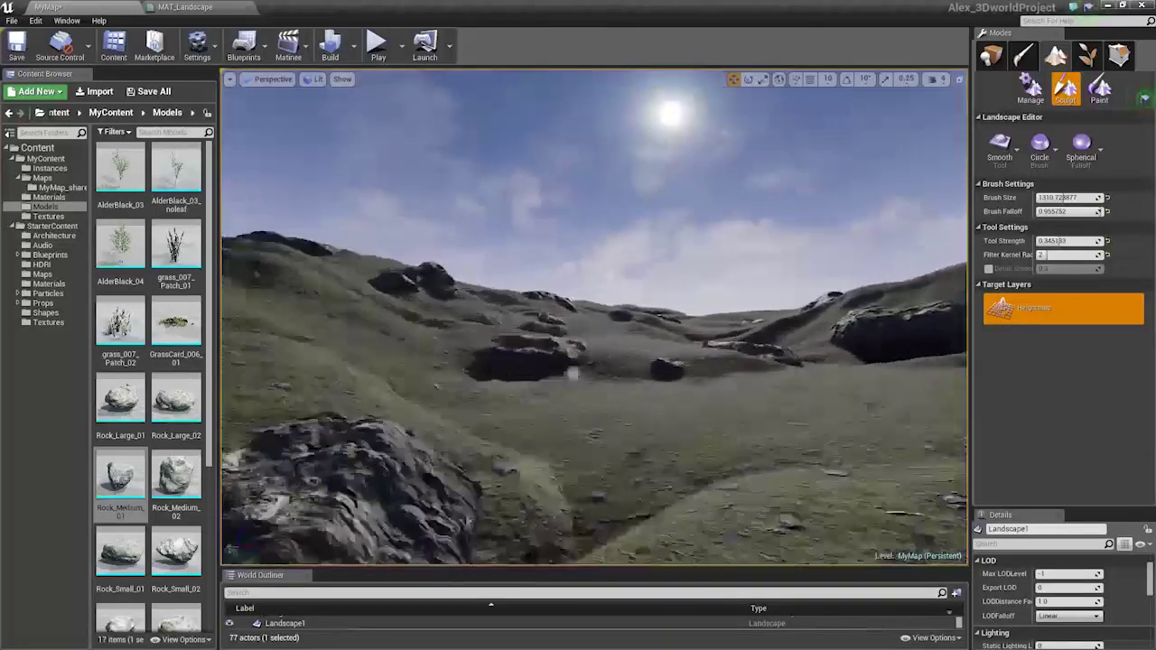
right_drag(933, 227, 903, 235)
Sculpt the slope beside the rocks with the Sculpt tool at a brush size of about 1079.
click(1000, 146)
click(1011, 201)
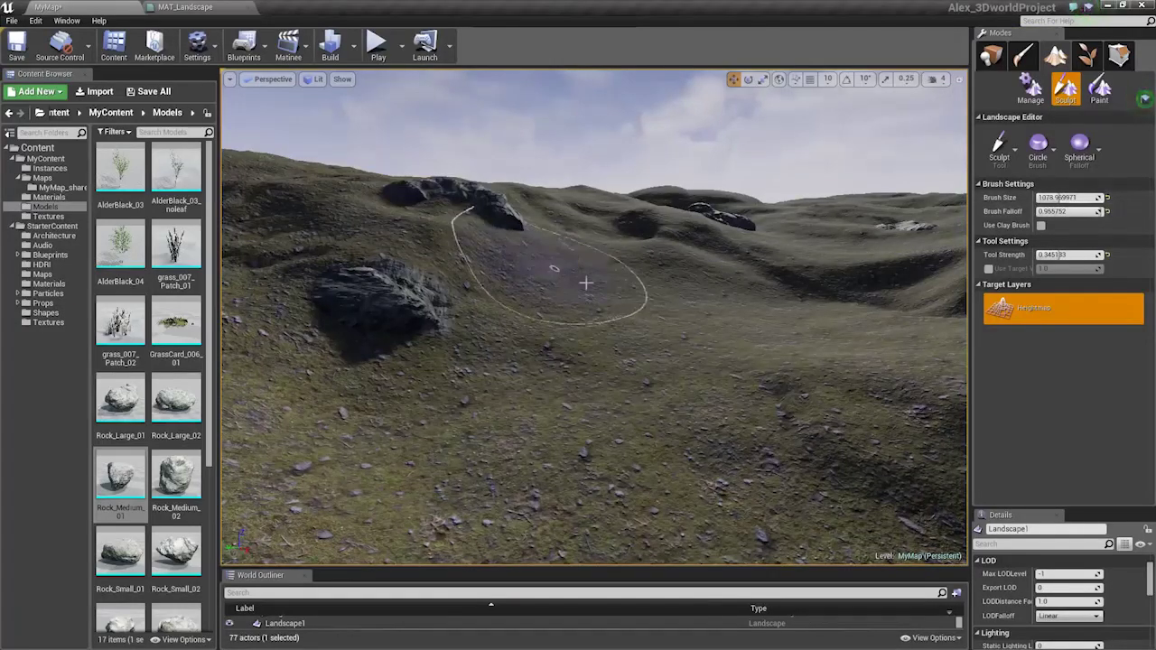
right_drag(885, 366, 921, 289)
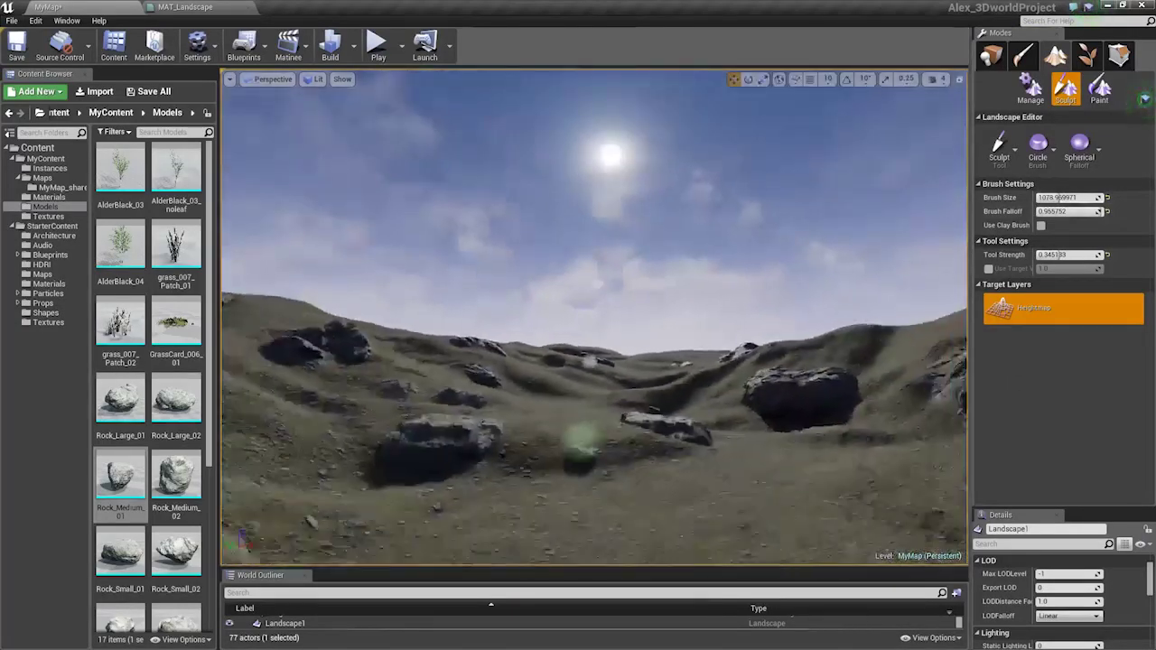
right_drag(581, 335, 663, 343)
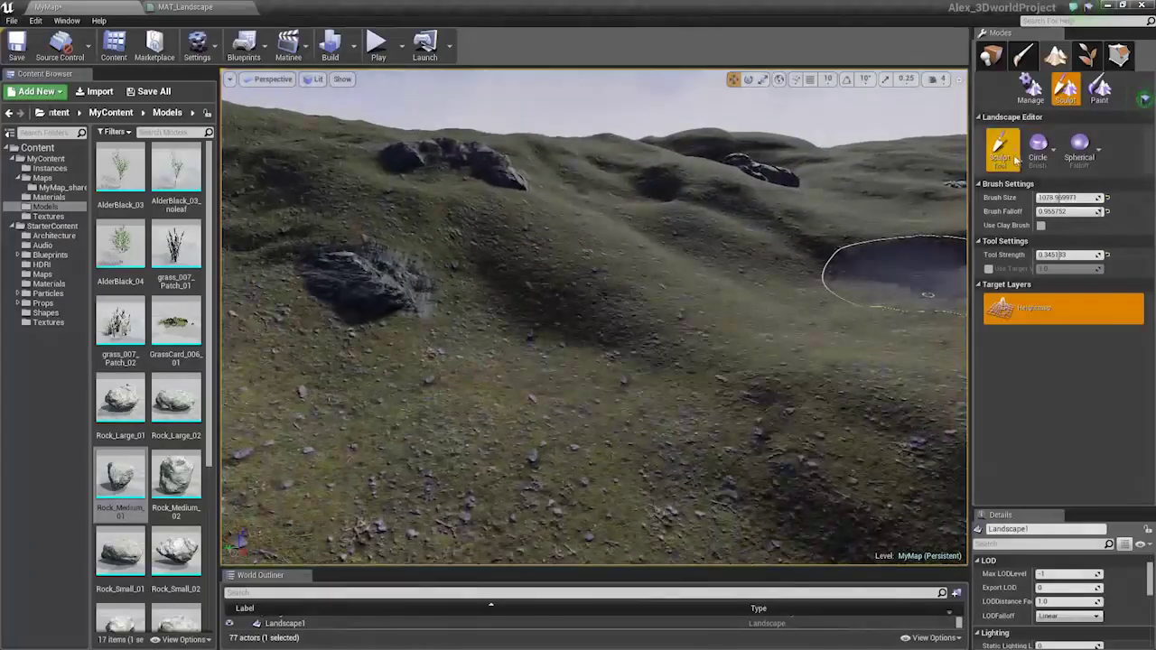
mouse_move(686, 263)
right_down()
mouse_move(722, 259)
mouse_move(687, 263)
mouse_move(671, 285)
right_up()
Smooth the freshly sculpted slope next to the half-buried rock with the Smooth tool.
click(1014, 156)
click(1003, 235)
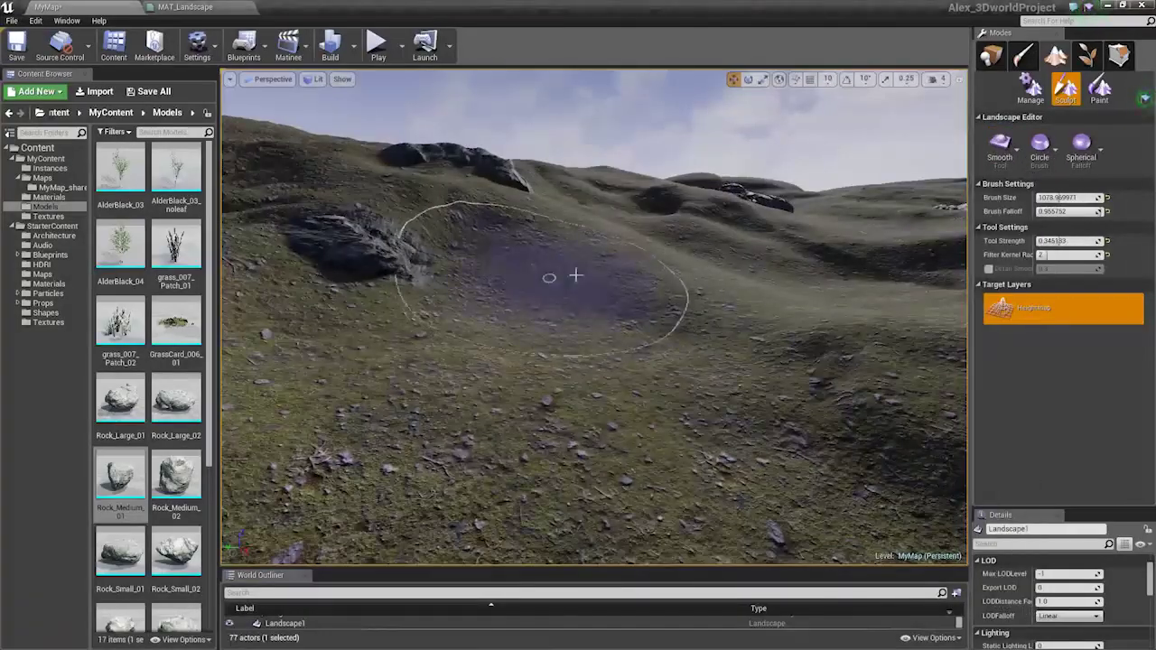
right_drag(608, 303, 603, 306)
right_drag(670, 382, 669, 382)
right_drag(903, 334, 903, 334)
Roughen the slopes beside the rocks with the Noise tool, using noise mode Both and a noise scale of about 23.66.
click(1000, 147)
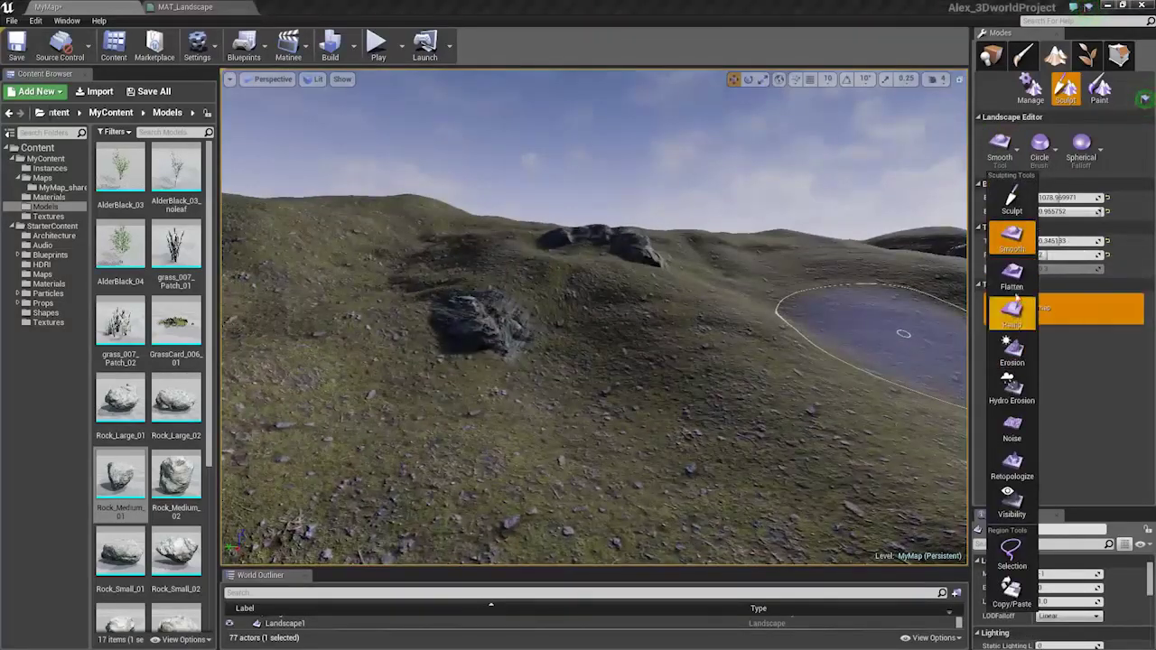
click(1012, 426)
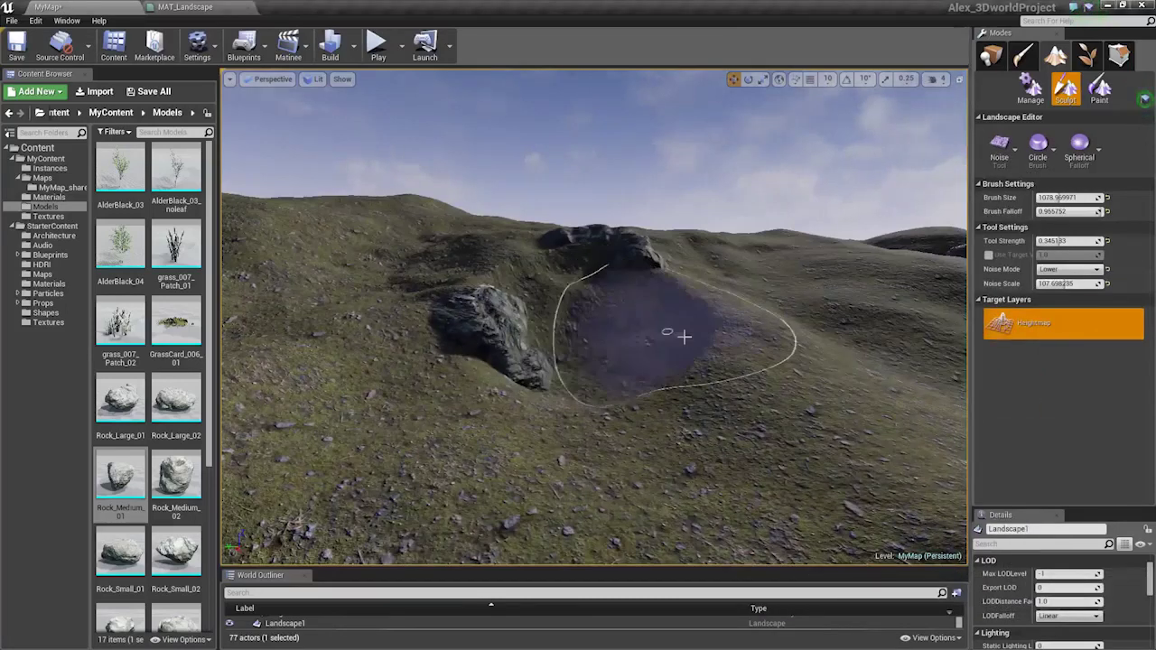
key(ctrl+z)
click(1066, 269)
click(1055, 282)
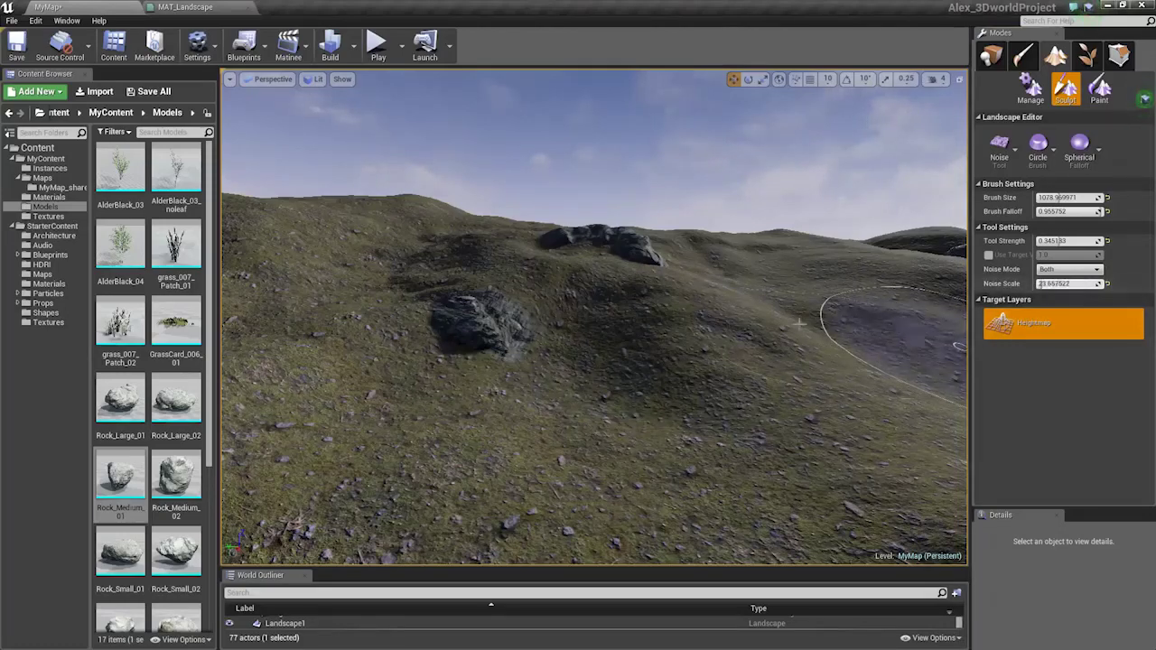
mouse_move(809, 352)
right_down()
mouse_move(841, 317)
mouse_move(744, 388)
right_up()
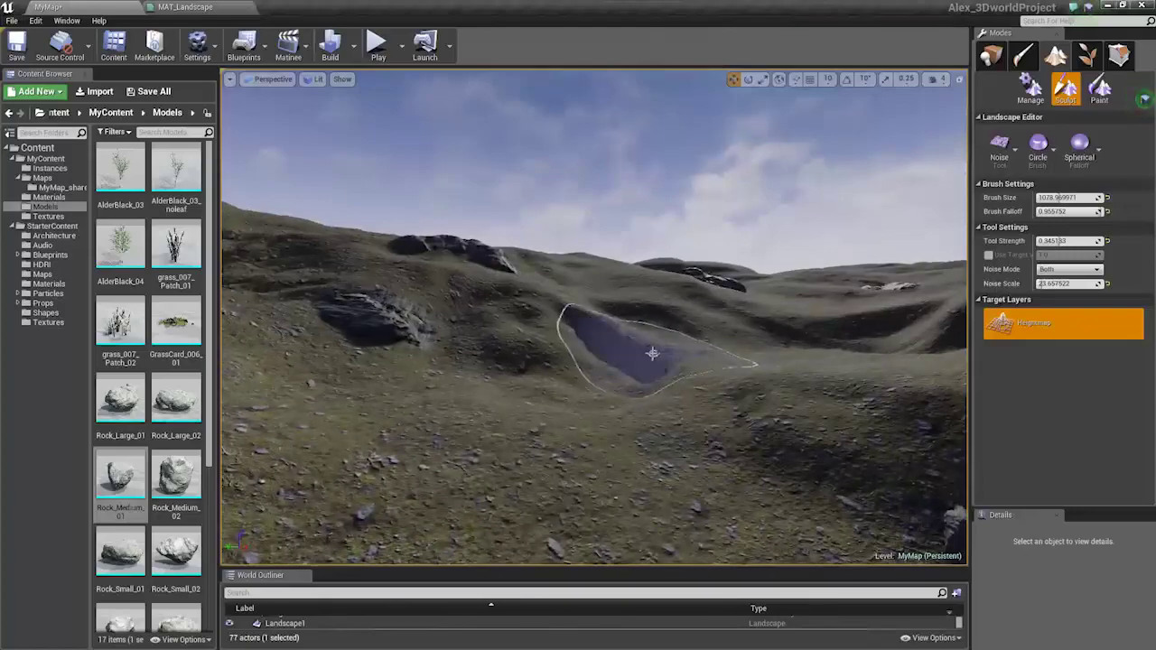
right_drag(652, 354, 638, 374)
Smooth the noisy slope and hollow with the Smooth tool, and return to actor placement mode.
click(1000, 147)
click(1012, 237)
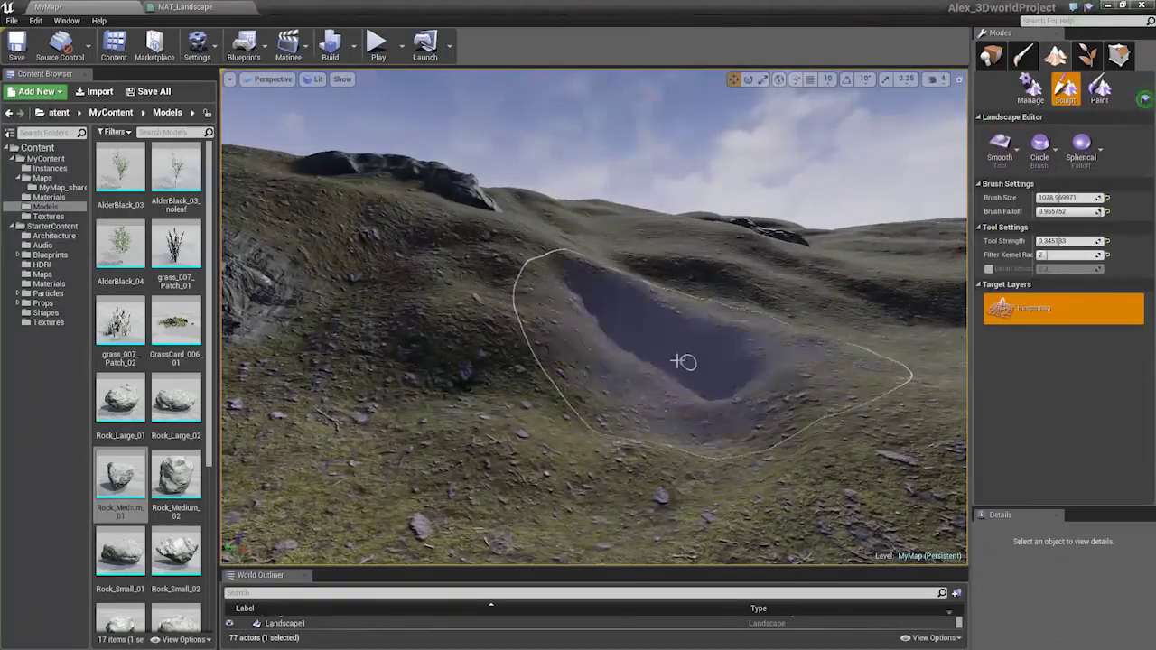
mouse_move(753, 258)
right_down()
mouse_move(737, 406)
mouse_move(728, 388)
mouse_move(721, 408)
right_up()
mouse_move(558, 371)
right_down()
mouse_move(550, 379)
mouse_move(565, 368)
mouse_move(573, 398)
mouse_move(614, 443)
right_up()
key(shift+1)
Select the Atmospheric Fog actor and dock the Details panel alongside the Modes panel.
right_drag(622, 390, 380, 438)
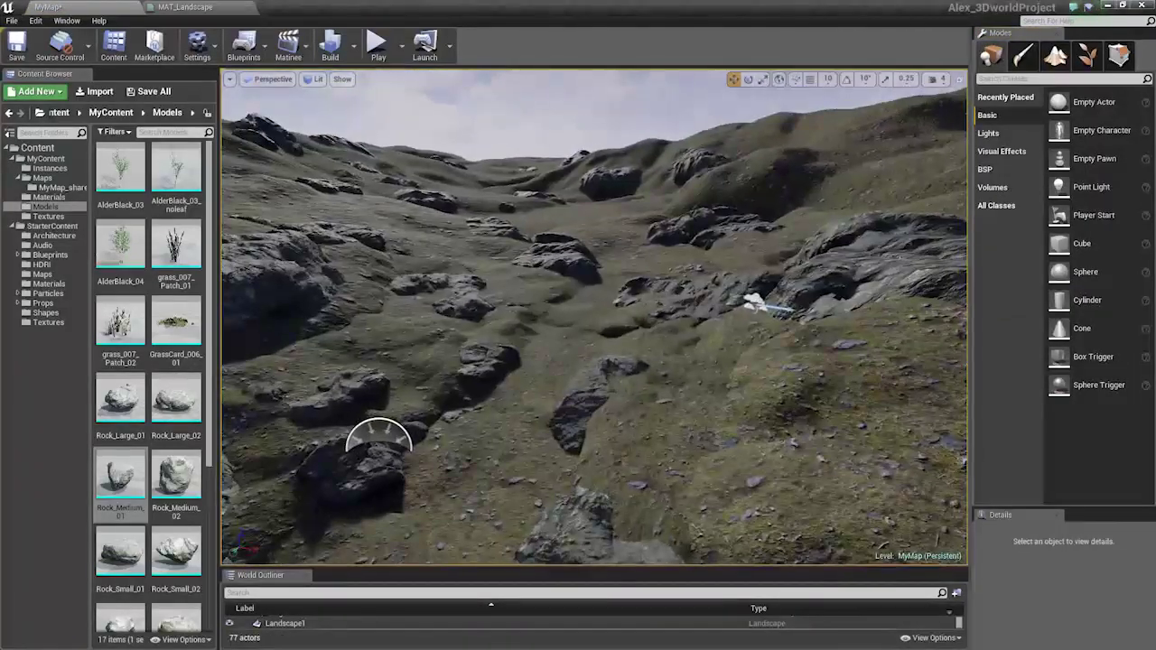
click(754, 303)
drag(999, 515, 1087, 38)
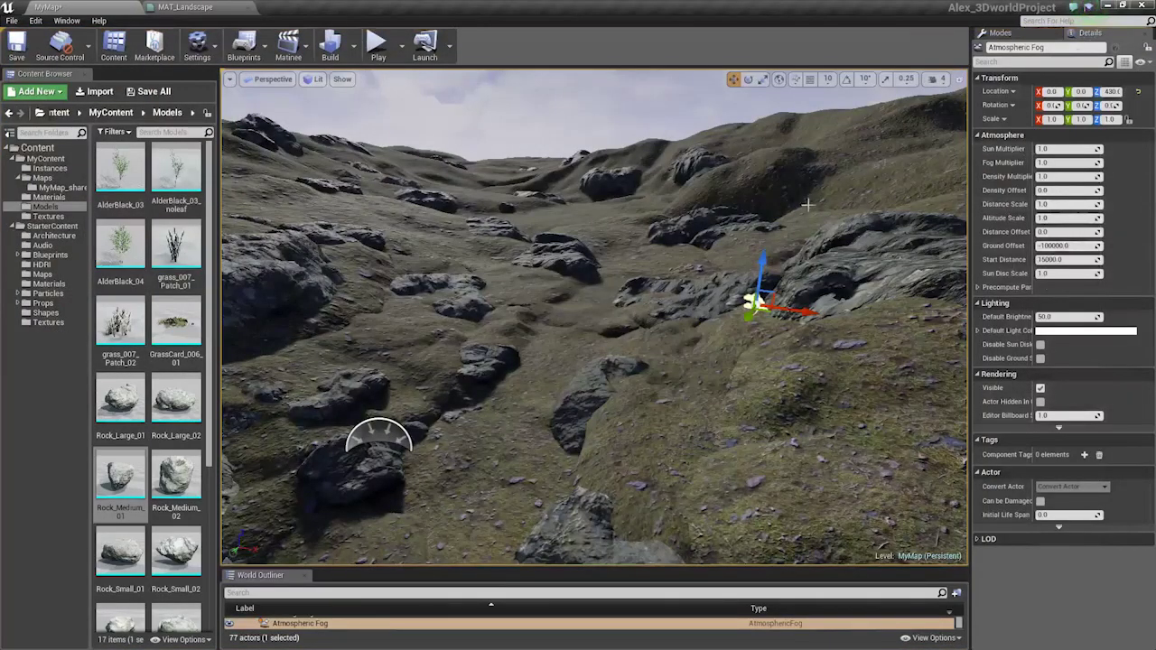
Display the scene in wireframe and try to pick the light icon among the rocks.
right_drag(748, 253, 737, 334)
right_drag(593, 318, 560, 323)
key(alt+2)
right_drag(718, 339, 617, 381)
click(614, 391)
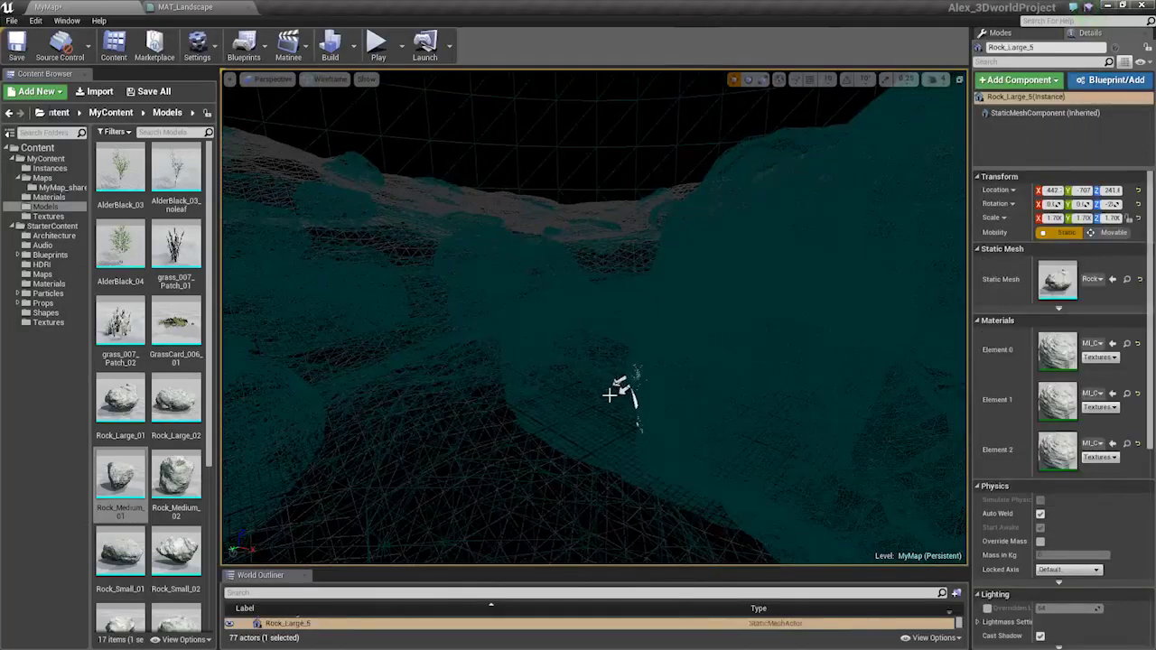
key(f)
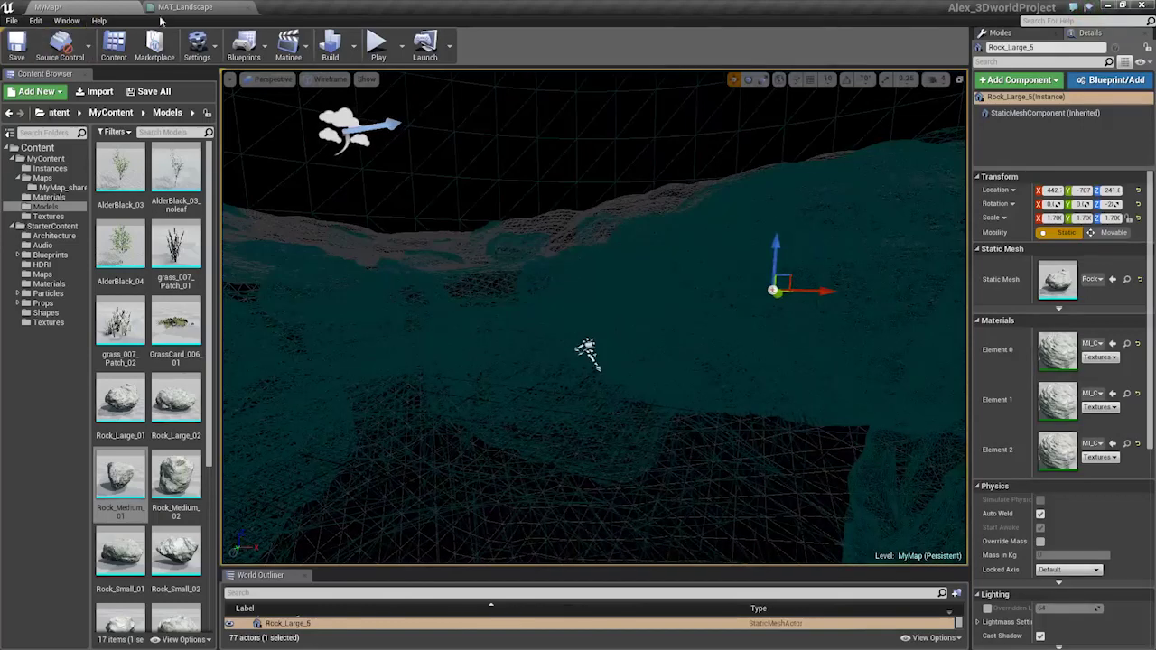
Enlarge the World Outliner so that more of the level's actors are listed.
click(98, 21)
mouse_move(68, 21)
click(93, 137)
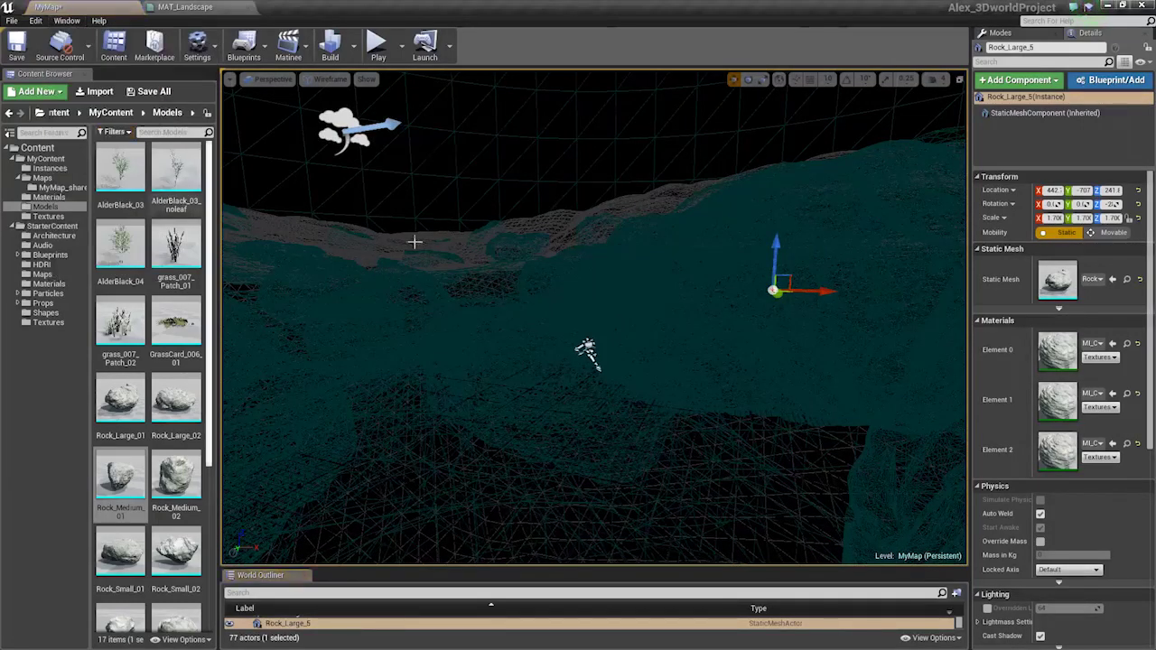
drag(326, 568, 330, 400)
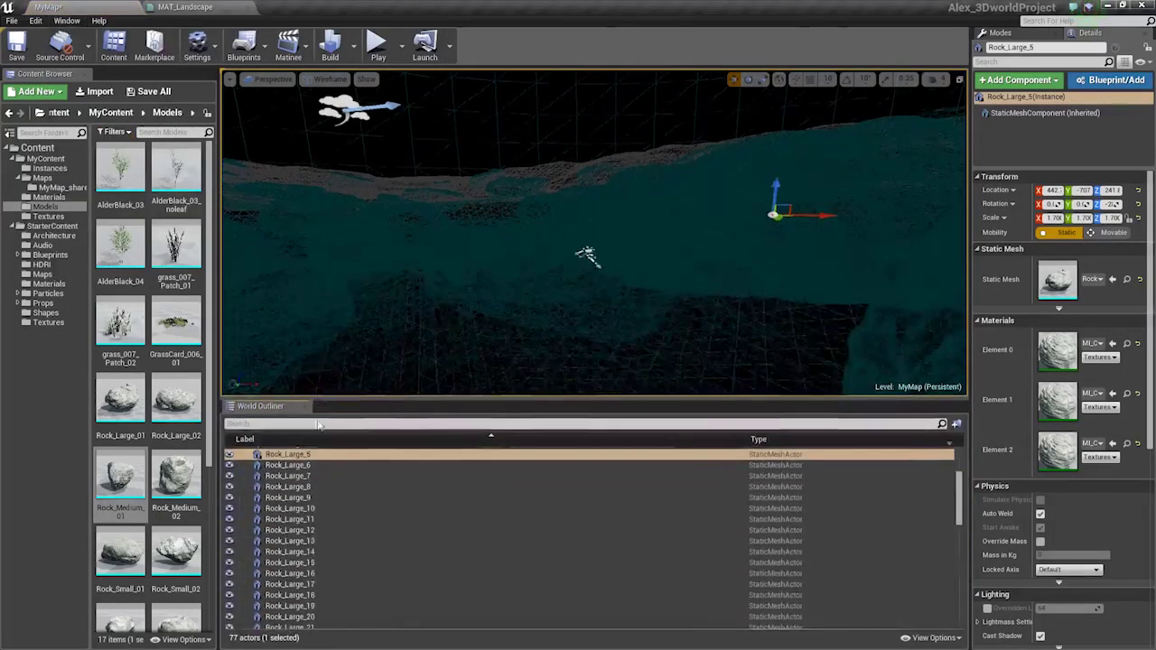
Locate and select the Light Source directional light in the level's actor list.
scroll(338, 470, down, 10)
scroll(338, 470, down, 5)
click(315, 623)
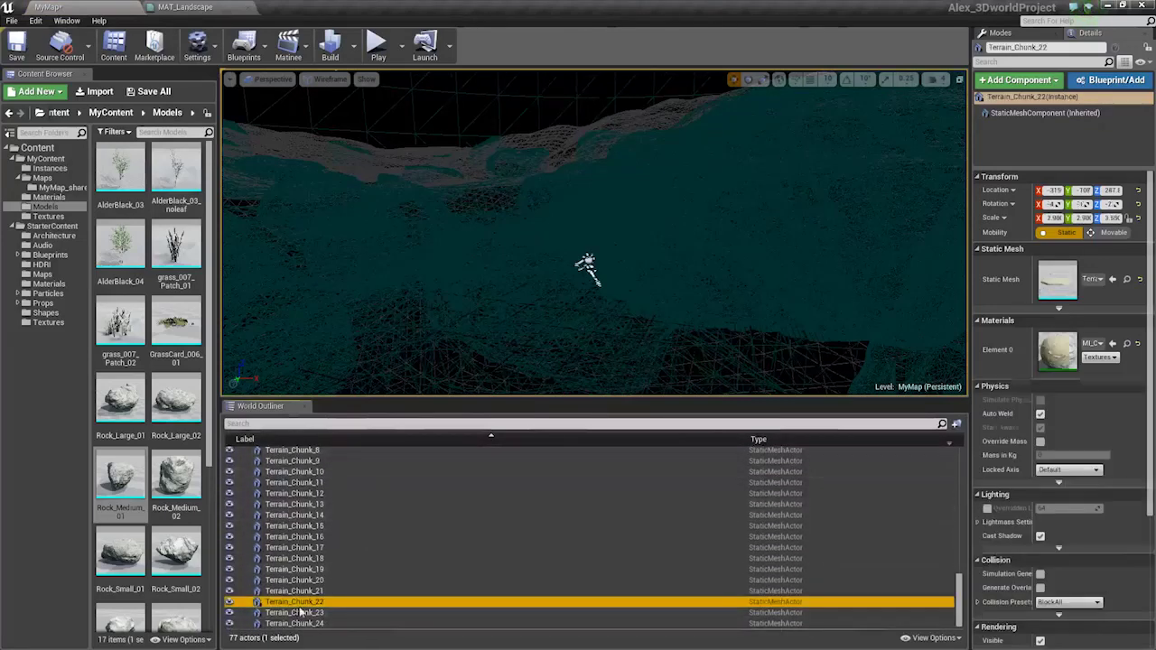
scroll(307, 560, up, 5)
click(296, 526)
click(282, 515)
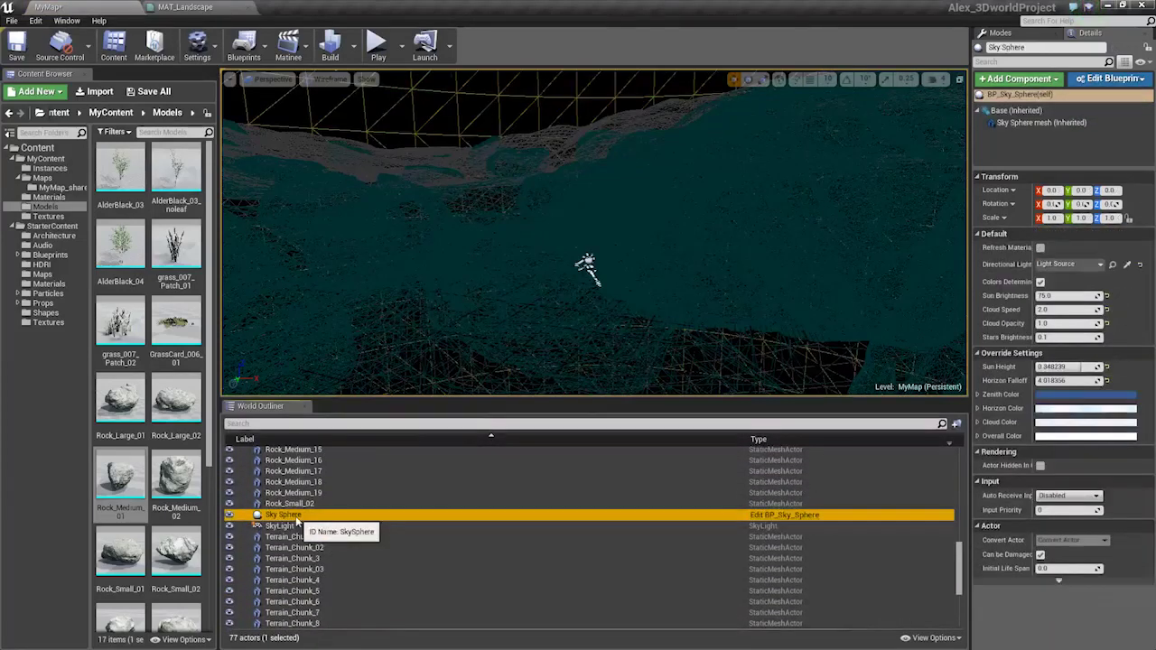
click(280, 526)
scroll(324, 516, up, 8)
scroll(327, 514, up, 7)
click(293, 485)
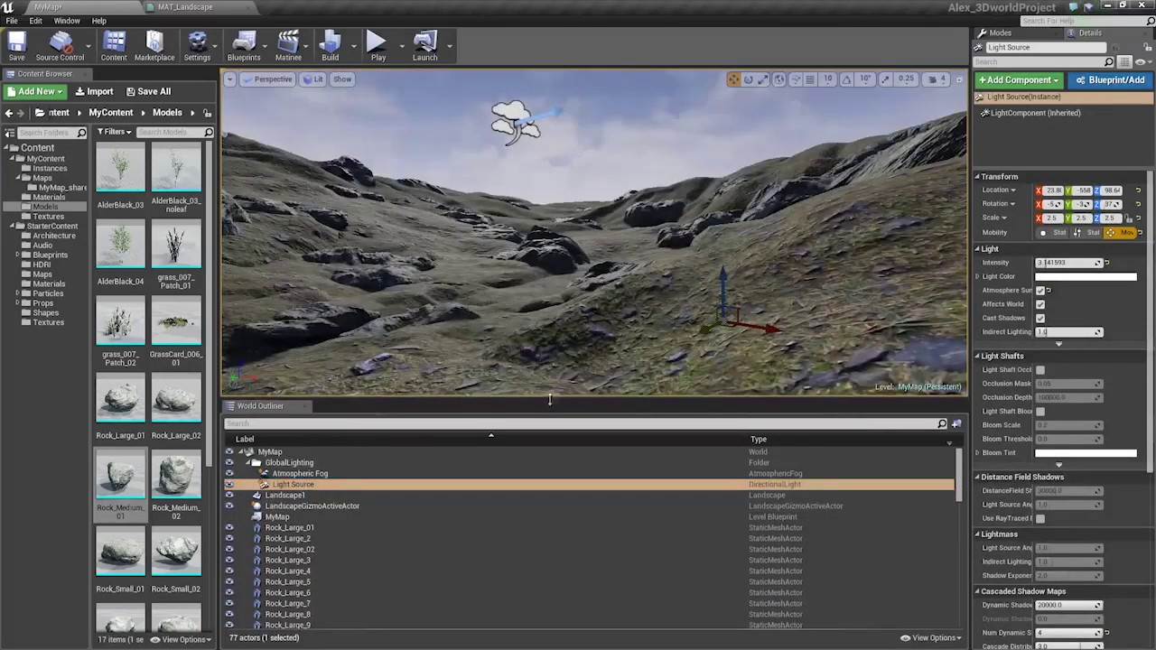
Shrink the World Outliner and set the Light Source's dynamic shadow distance to 200000 in its cascaded shadow map settings.
drag(550, 400, 543, 482)
right_drag(550, 378, 521, 354)
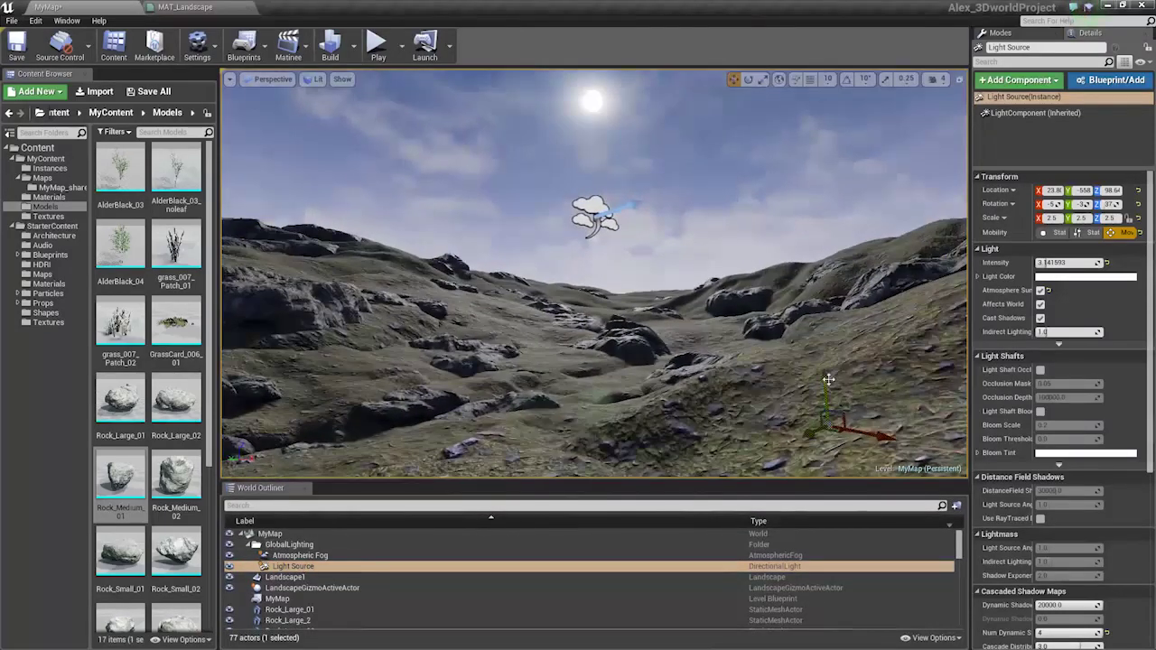
scroll(1064, 495, down, 3)
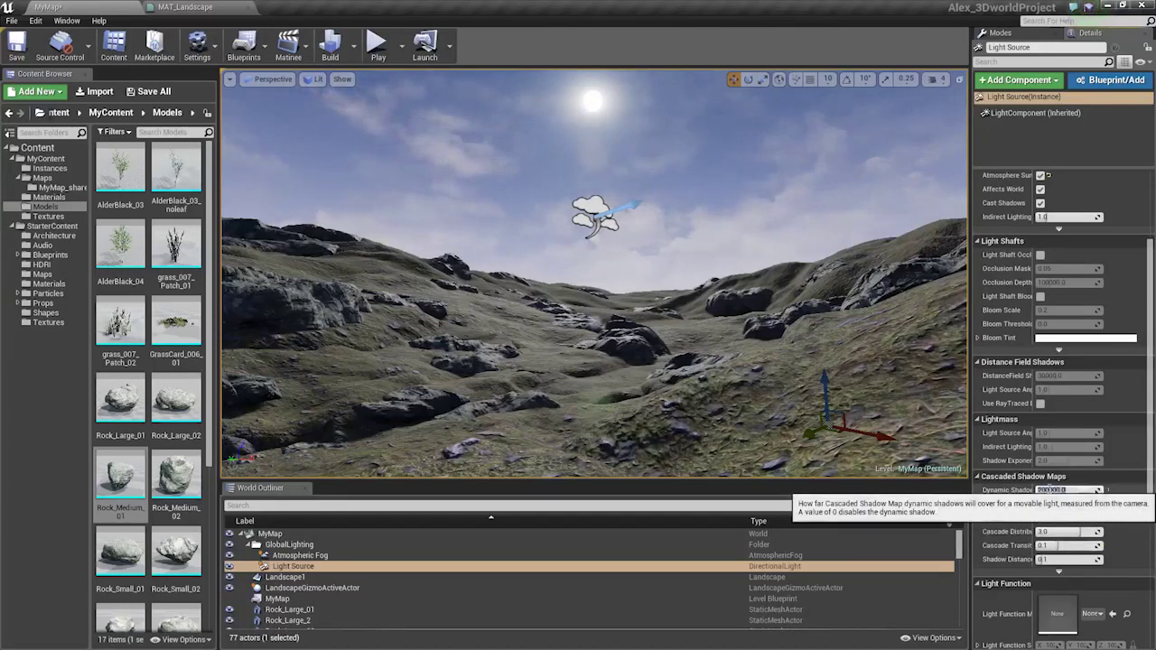
key(w)
mouse_move(687, 298)
right_down()
mouse_move(687, 388)
mouse_move(689, 294)
right_up()
right_drag(582, 278, 583, 289)
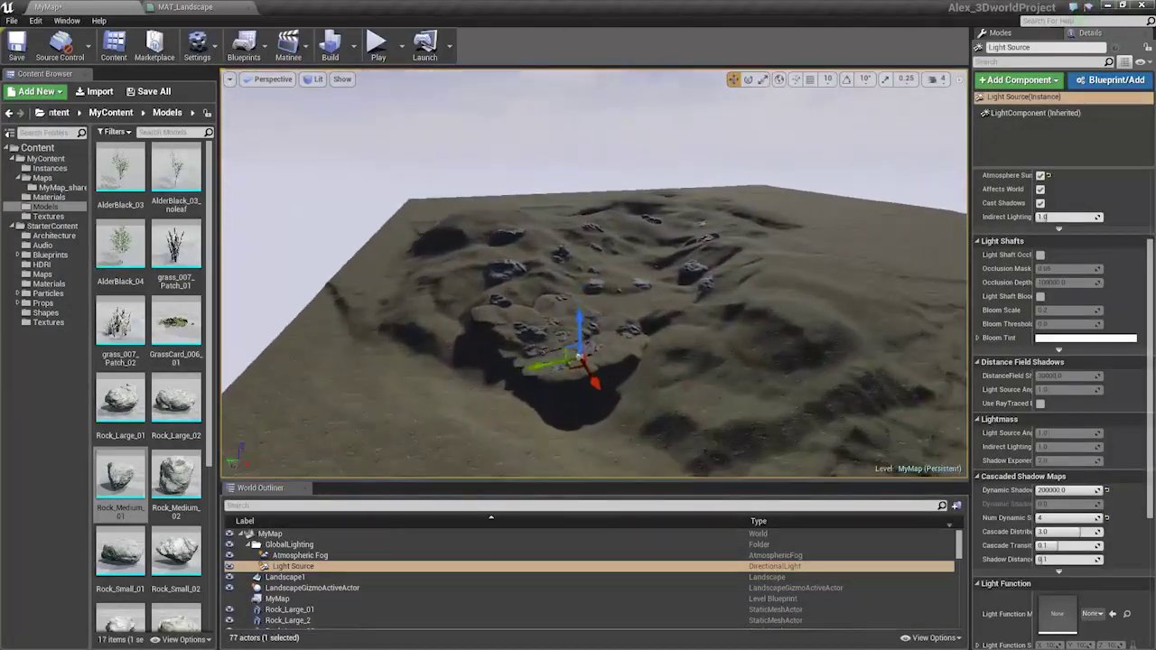
Try rotating the Light Source to test how shadows fall across the rocks and valley.
right_drag(582, 290, 583, 299)
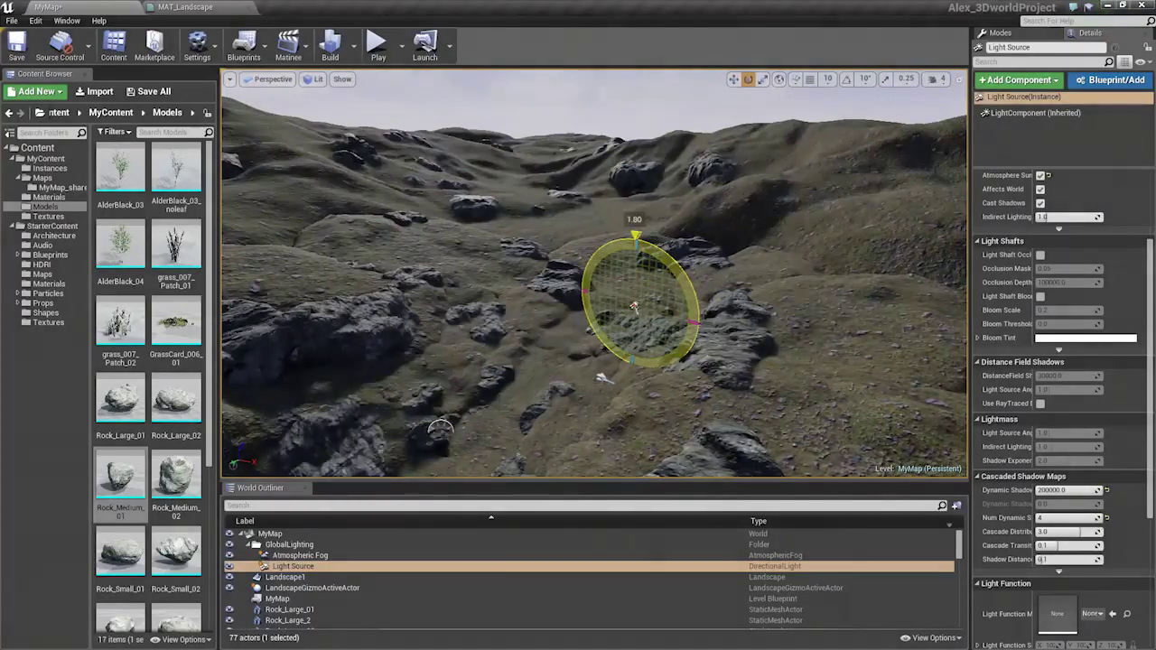
right_drag(635, 306, 635, 310)
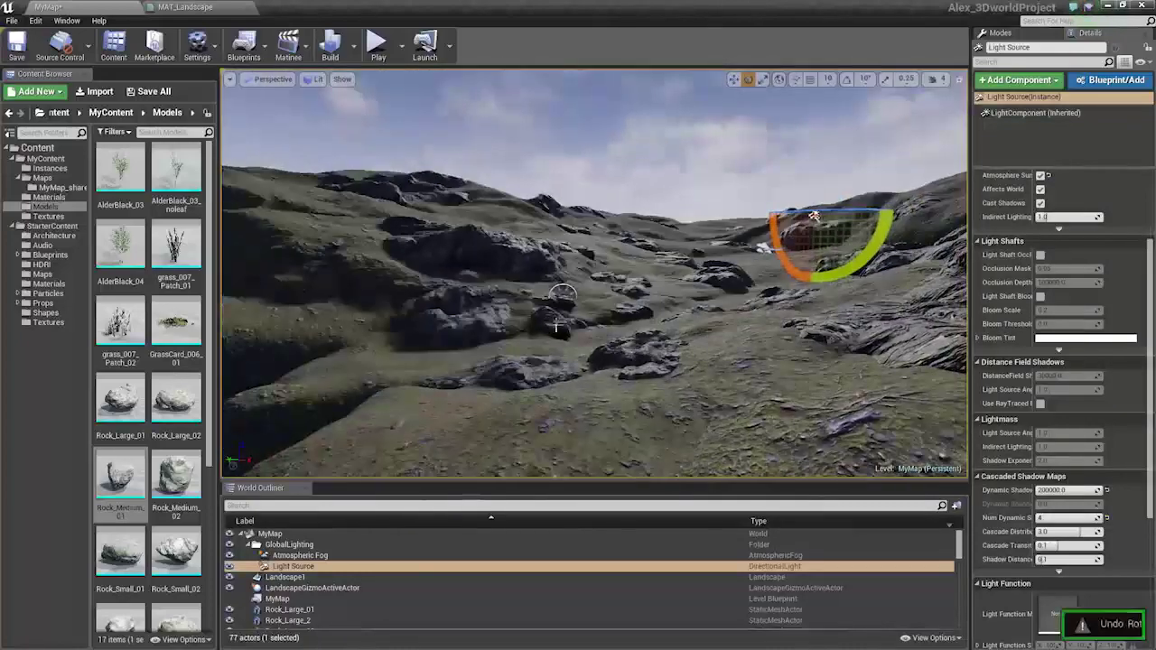
right_drag(560, 327, 560, 328)
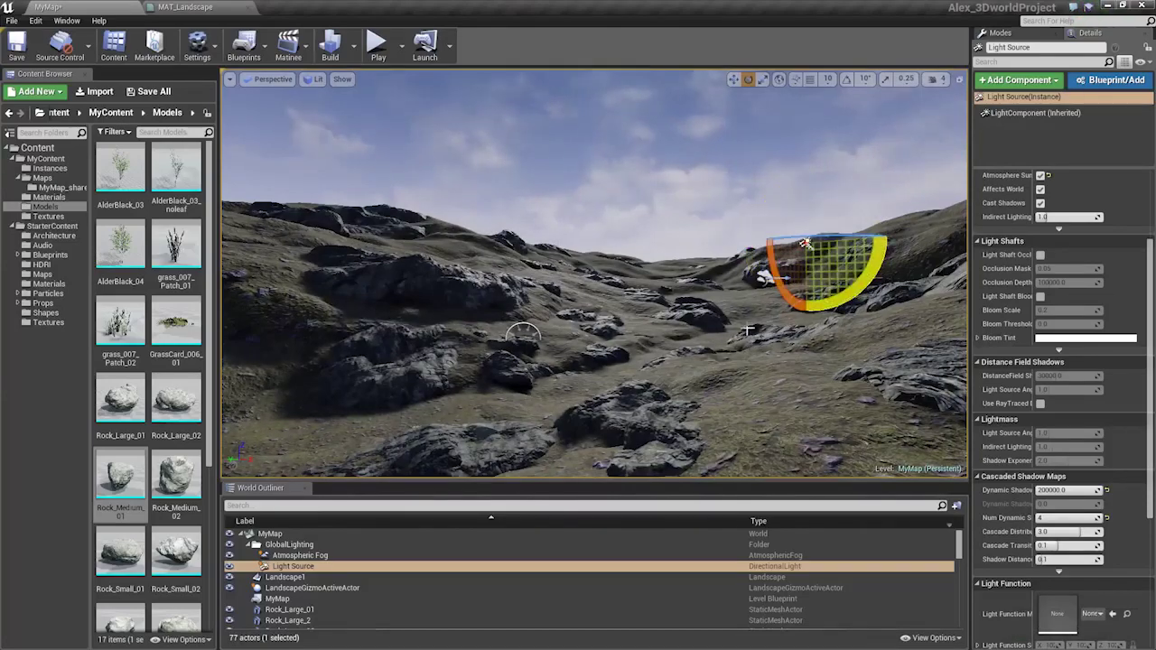
Set the Light Source's cascade distribution exponent to about 1.45.
right_drag(519, 339, 520, 347)
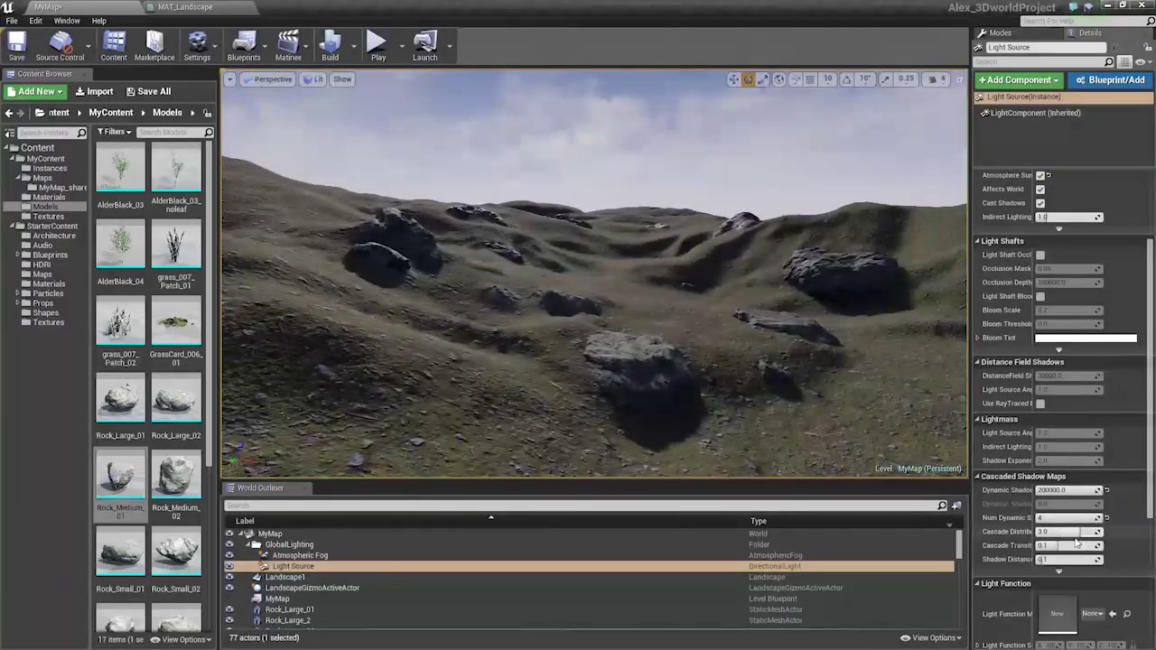
mouse_move(1054, 532)
mouse_down()
mouse_move(1038, 533)
mouse_move(1097, 533)
mouse_move(1065, 532)
mouse_up()
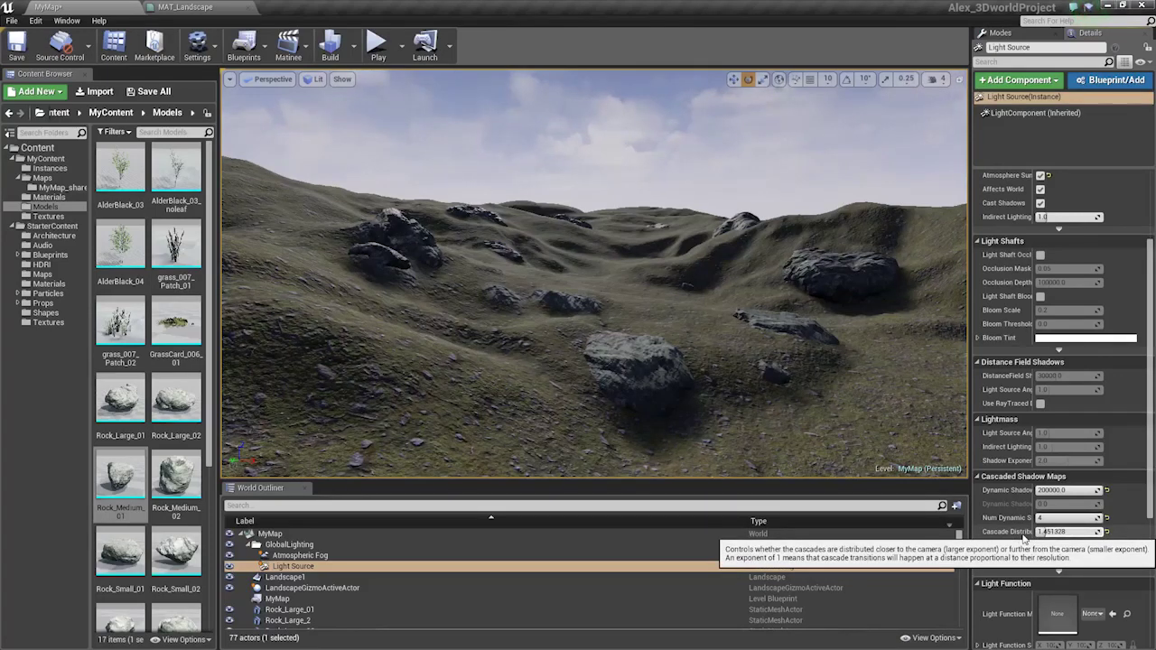
Try a cascade distribution exponent of 4 on the Light Source and check the shadows around the nearest large rock.
text(4)
key(Return)
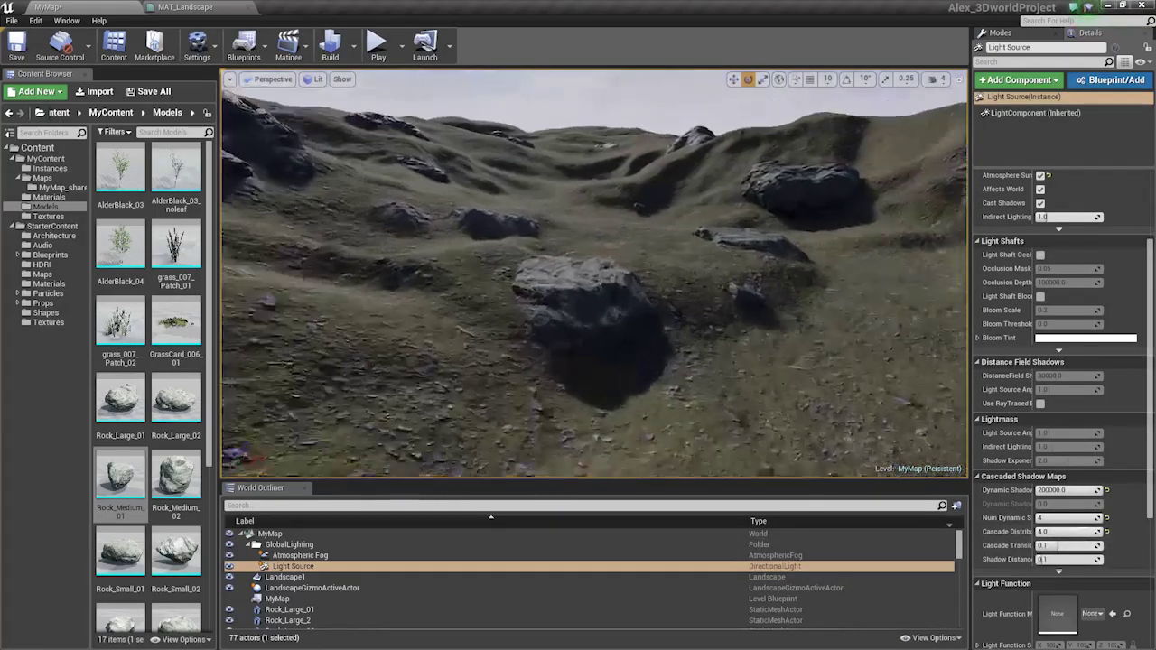
key(w)
right_drag(916, 431, 925, 447)
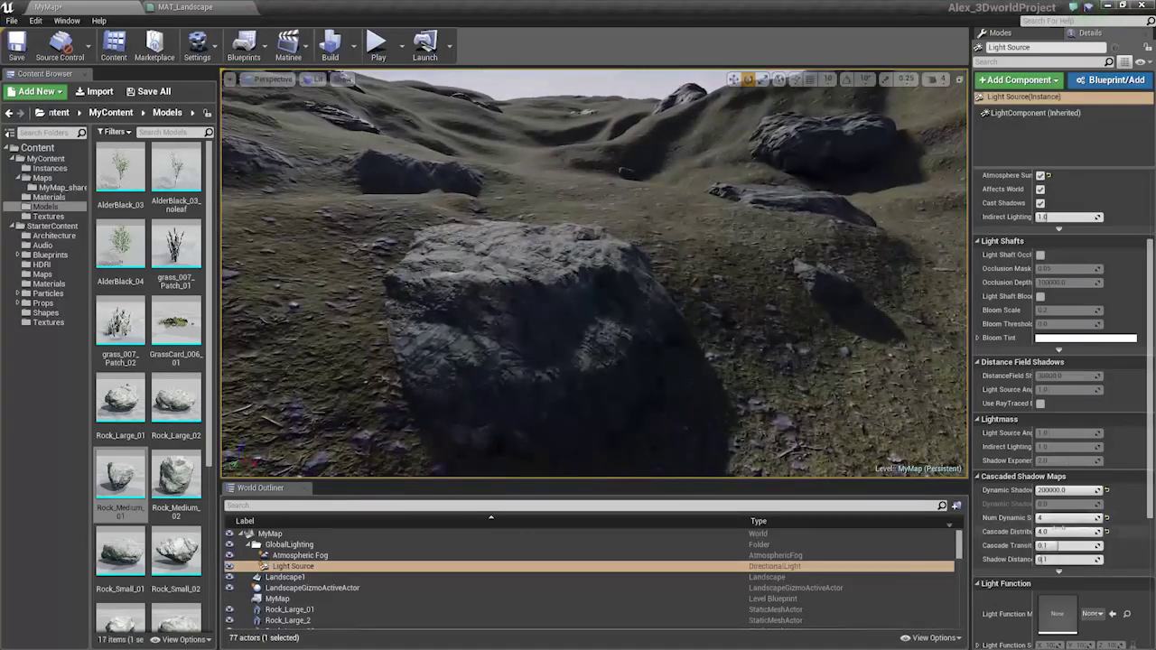
Lower the Light Source's cascade distribution exponent to about 3.44 and check the shadows across the valley.
drag(1074, 533, 1040, 533)
key(s)
right_drag(633, 316, 690, 289)
key(w)
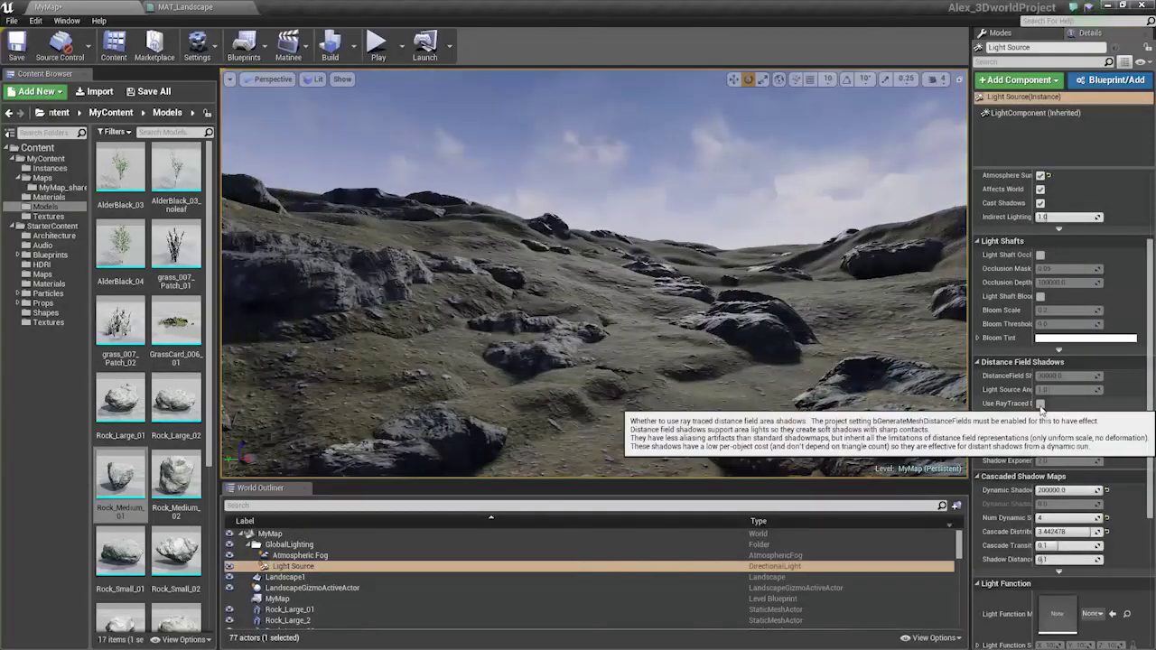
Enable ray traced distance field shadows on the Light Source and raise the distance field shadow distance to about 35400.
click(1041, 404)
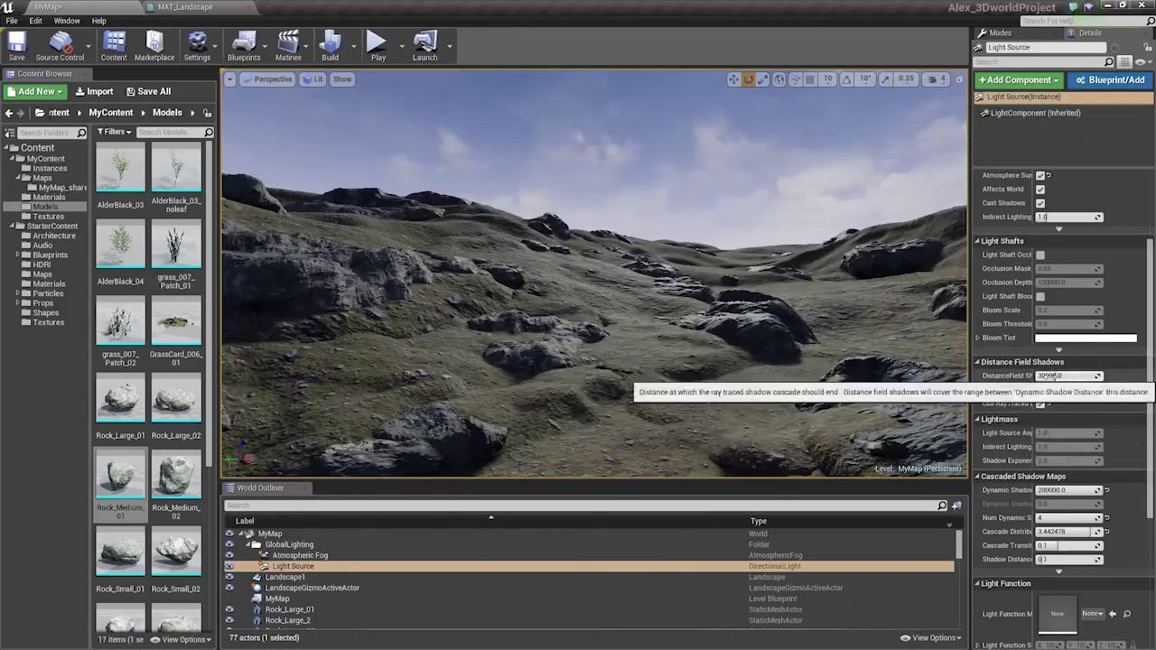
drag(1054, 376, 1070, 376)
right_drag(594, 274, 662, 325)
key(w)
key(w)
key(s)
right_drag(583, 298, 592, 280)
Set the Light Source's source angle to about 0.65 and check the shadows over the whole terrain.
drag(1046, 390, 1057, 390)
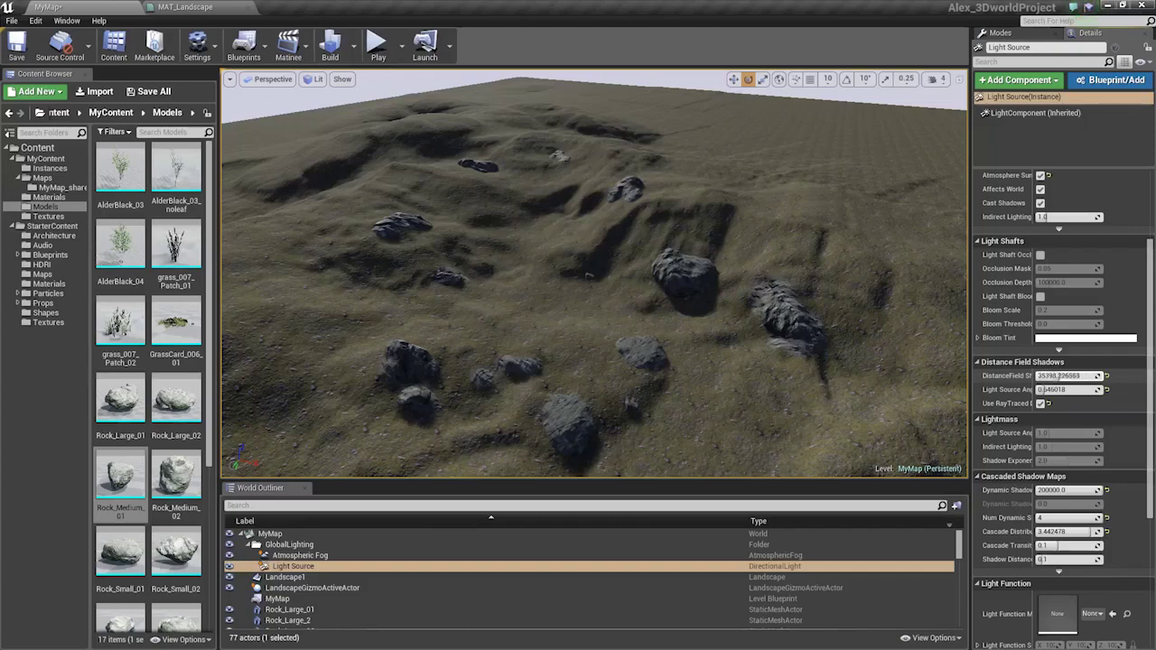
key(s)
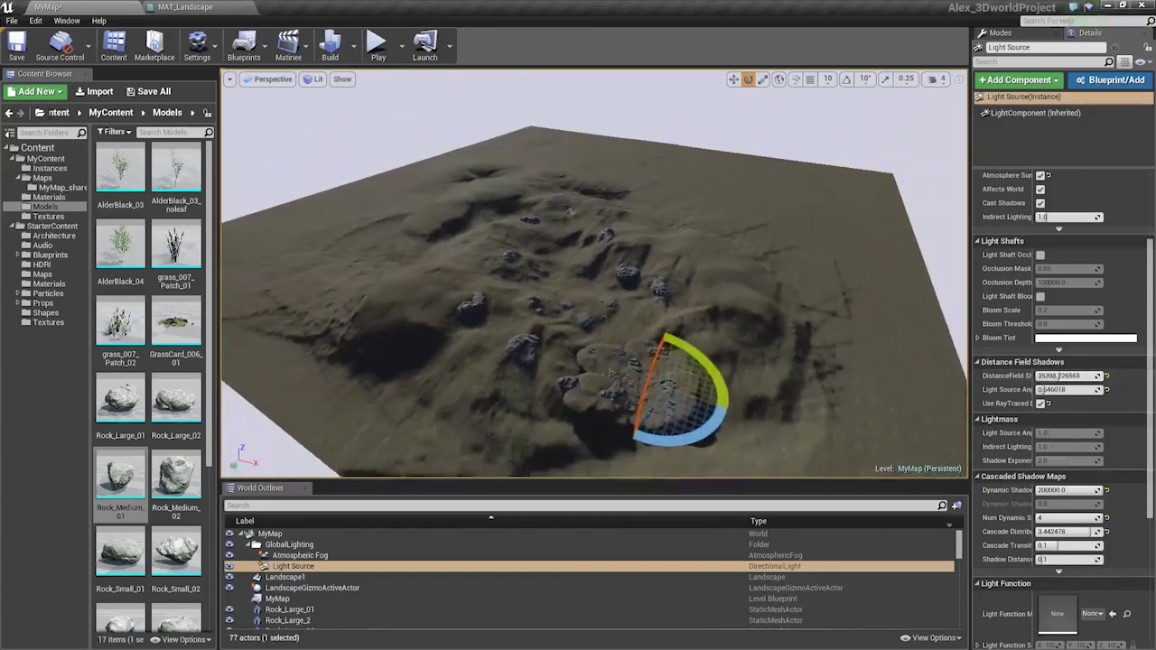
scroll(685, 307, up, 3)
Reduce the Light Source's distance field shadow distance to about 16800 and inspect the shadows from far and near.
mouse_move(1066, 376)
mouse_down()
mouse_move(1030, 375)
mouse_move(1047, 376)
mouse_up()
key(w)
right_drag(632, 289, 720, 304)
scroll(642, 334, up, 4)
key(w)
scroll(641, 339, down, 4)
key(w)
key(w)
key(s)
Set the Light Source's cascade distribution exponent to about 3.55 and review the shadows across the rocky valley.
key(w)
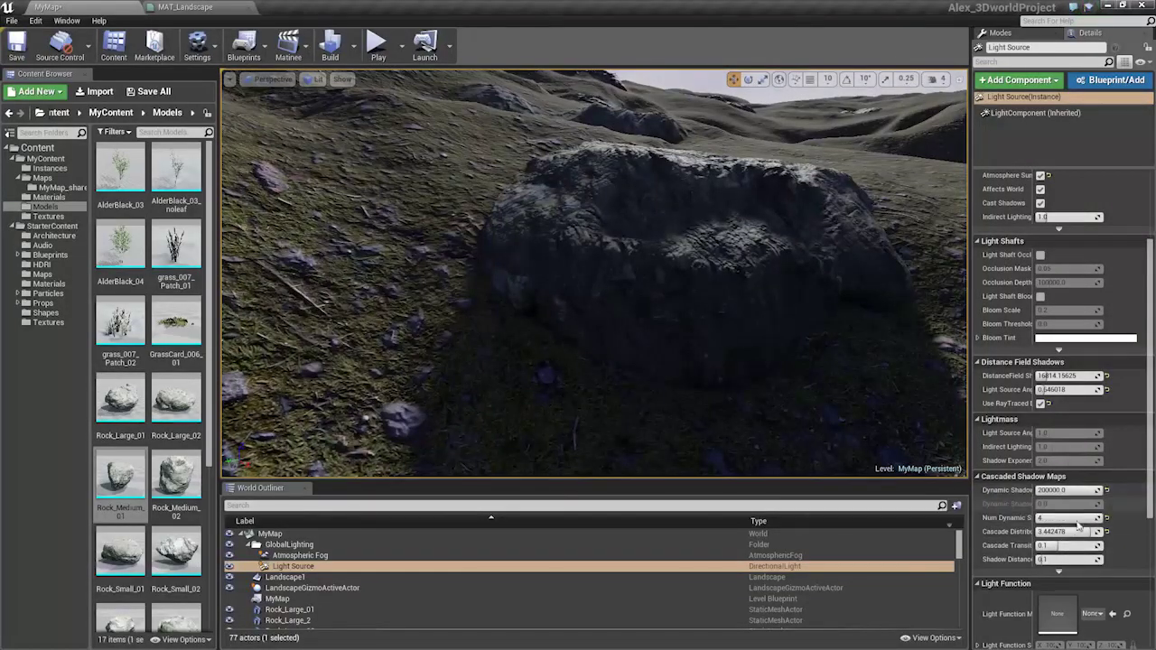
key(s)
right_drag(596, 273, 627, 217)
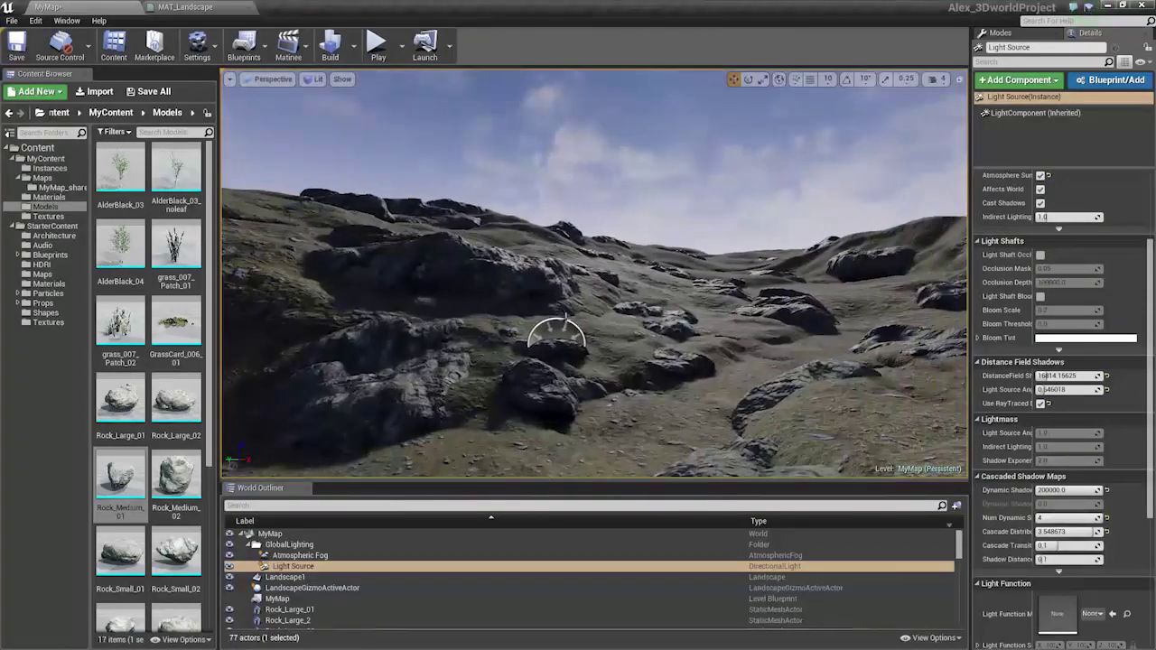
mouse_move(604, 273)
right_down()
mouse_move(565, 289)
mouse_move(591, 317)
mouse_move(596, 260)
right_up()
Select Terrain_Chunk_22, enter mesh paint mode, and set up a black vertex paint brush with a radius of about 166.
click(406, 280)
key(f)
key(shift+2)
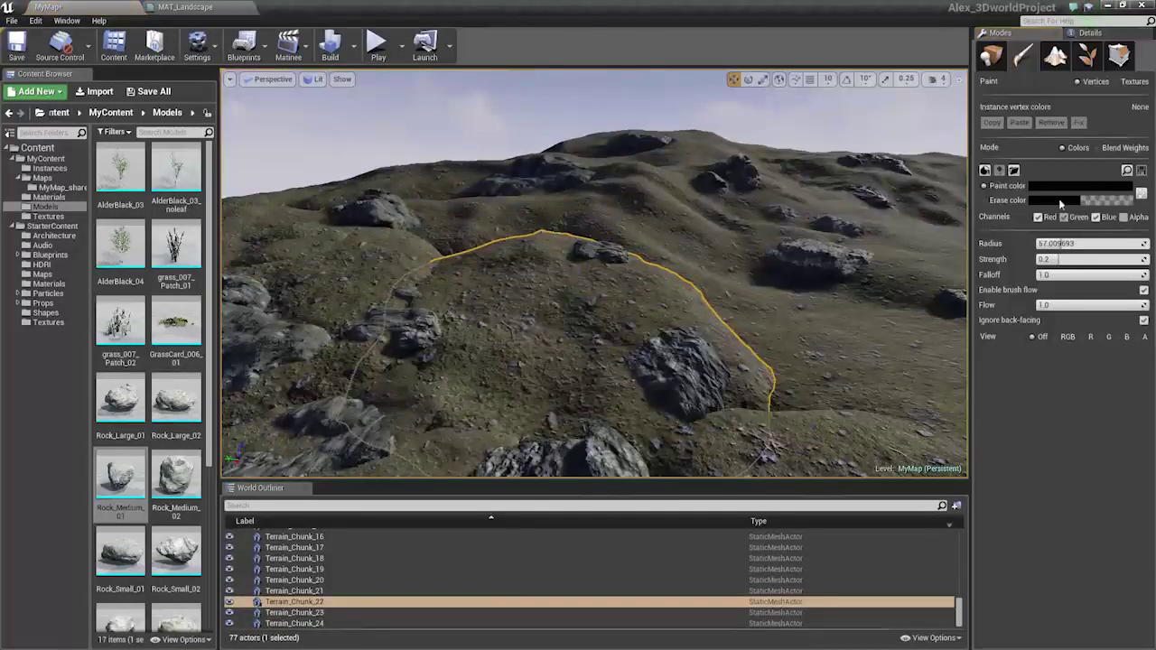
click(1051, 198)
drag(1011, 301, 1009, 196)
right_drag(831, 272, 838, 305)
click(1023, 456)
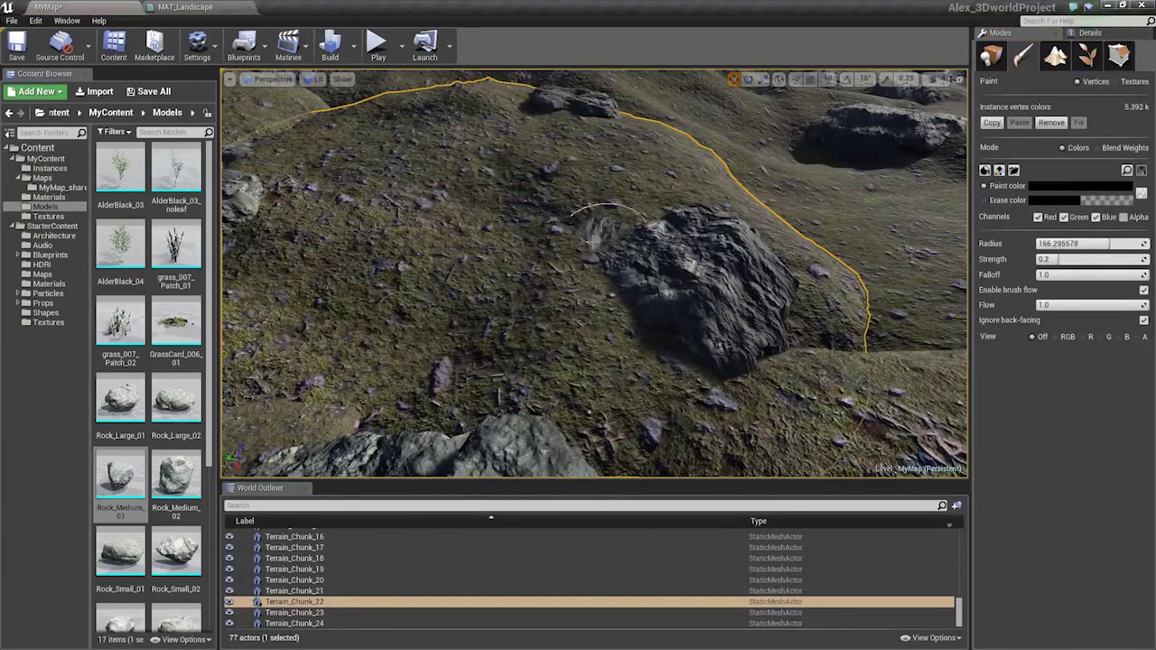
Try painting black vertex colour on Terrain_Chunk_22 to blend rock texture into the grass beside the large rock.
right_drag(590, 242, 607, 244)
click(589, 282)
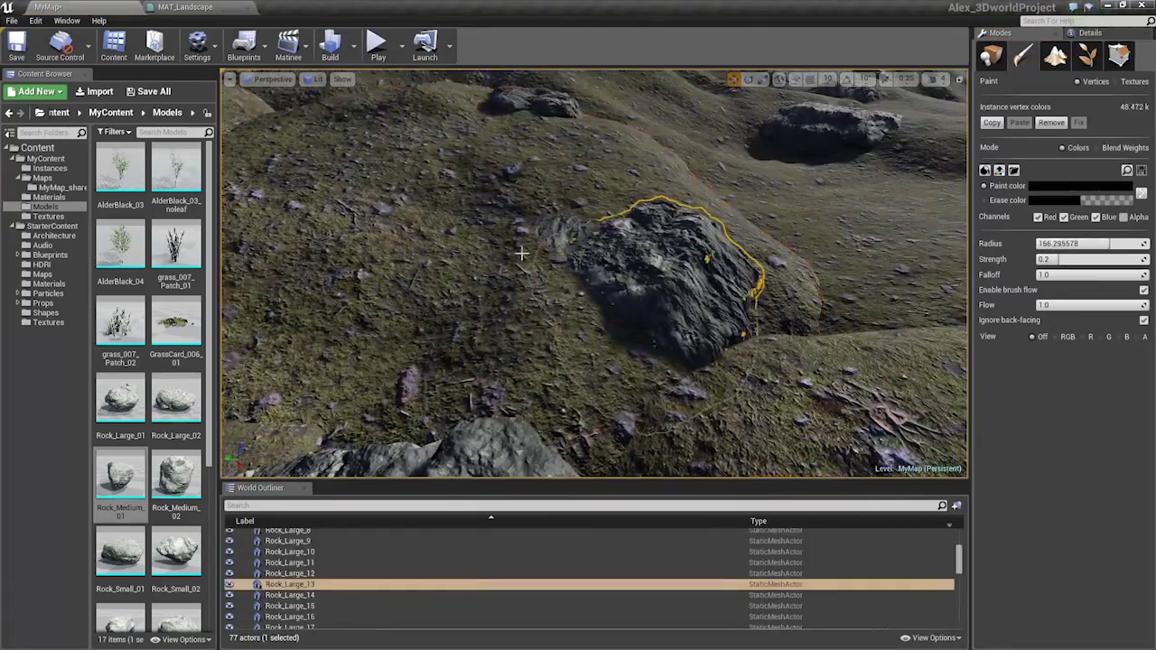
click(560, 276)
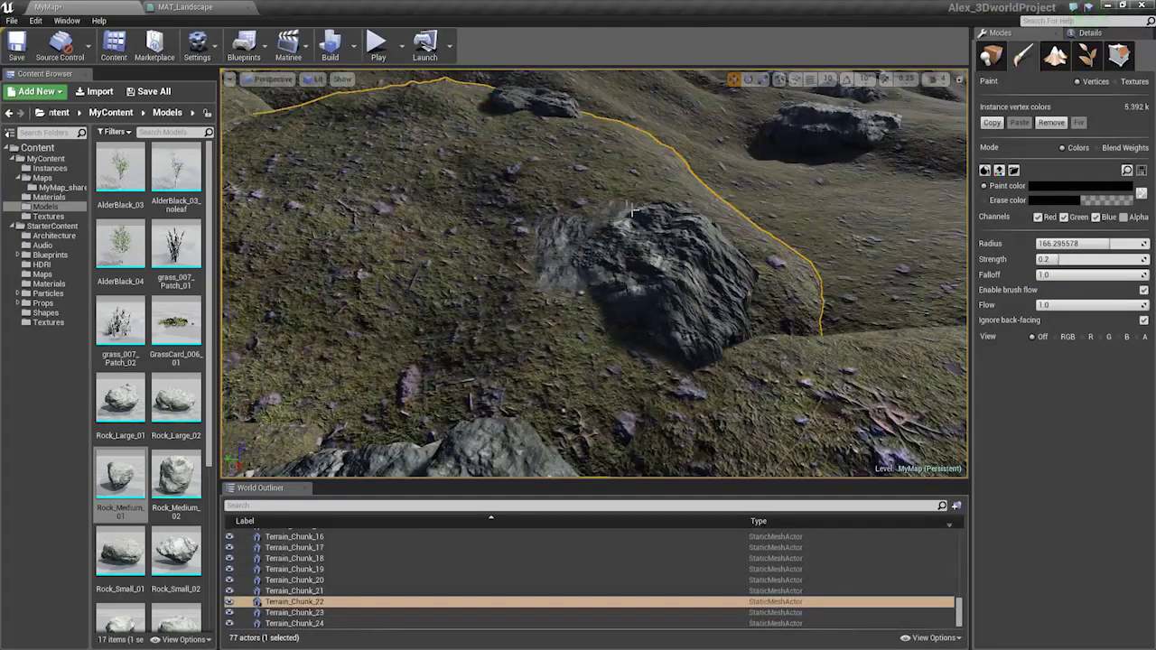
mouse_move(647, 215)
right_down()
mouse_move(652, 172)
mouse_move(623, 181)
mouse_move(669, 180)
mouse_move(647, 215)
right_up()
key(s)
key(w)
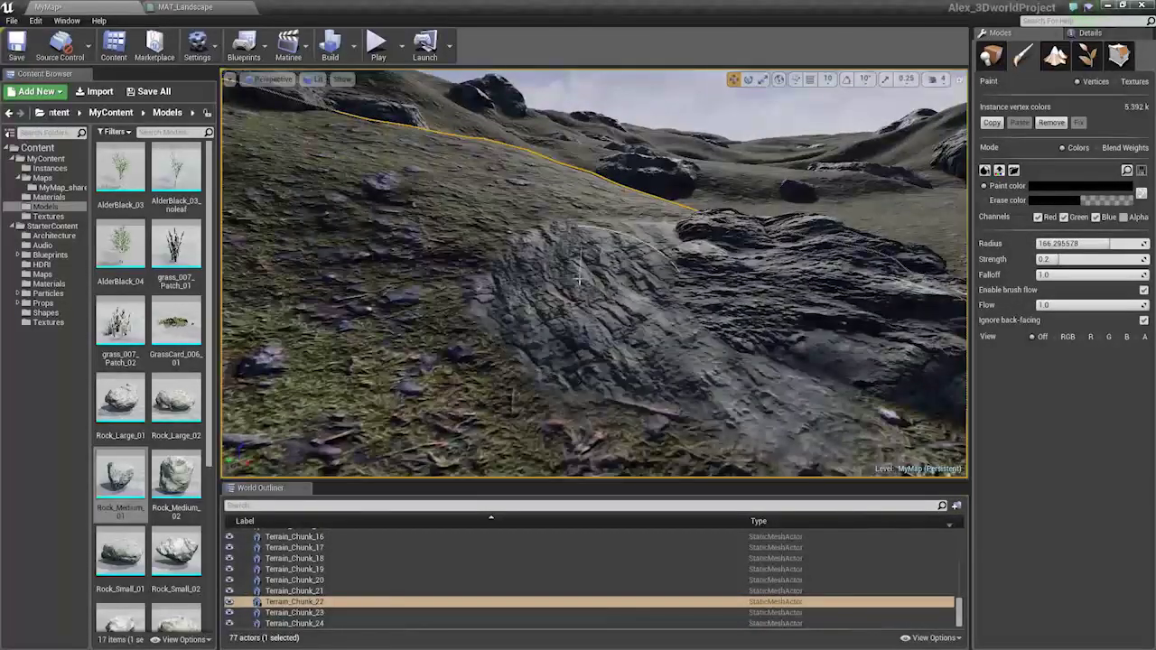
drag(569, 386, 654, 385)
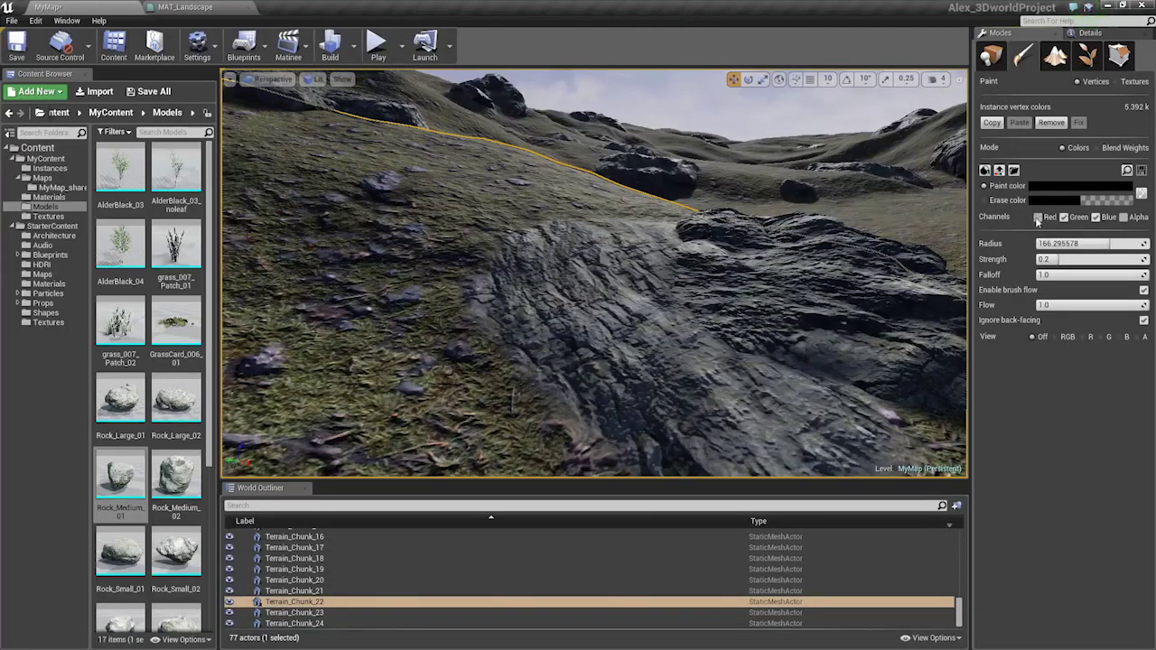
Test a stroke beside the rock with the red channel disabled, and undo the vertex painting on the terrain chunk.
mouse_move(507, 339)
mouse_down()
mouse_move(579, 390)
mouse_move(561, 310)
mouse_up()
scroll(562, 309, down, 6)
key(ctrl+z)
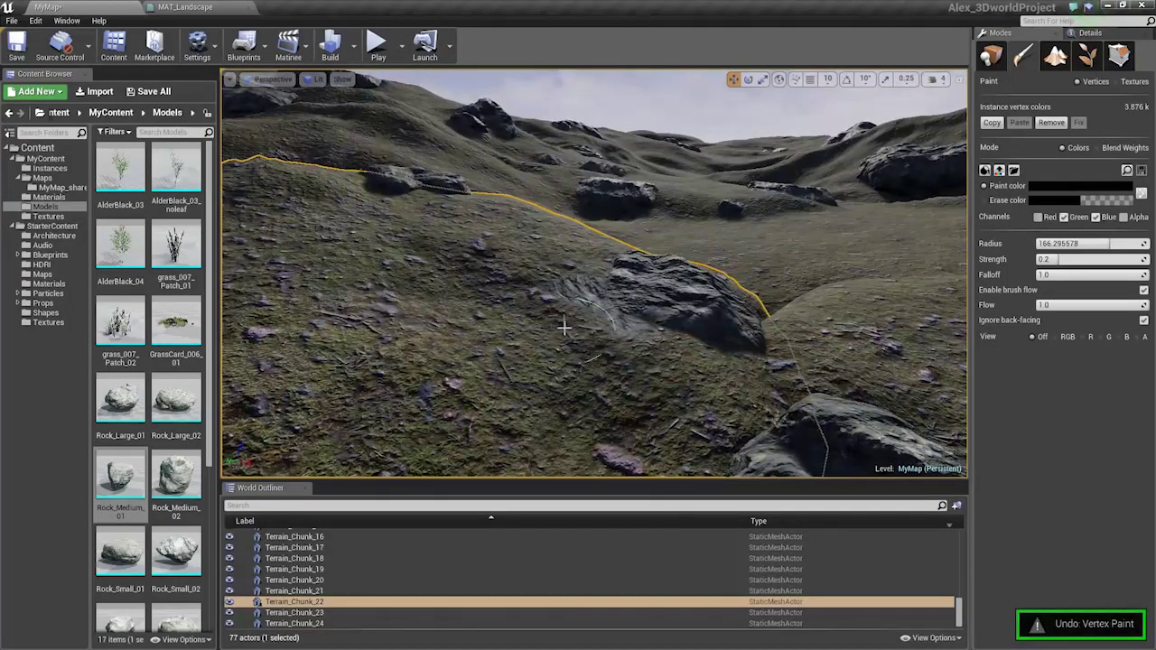
key(ctrl+z)
Select the three adjoining terrain chunks around the small rocks: Terrain_Chunk_18, Terrain_Chunk_03 and Terrain_Chunk_4.
key(f)
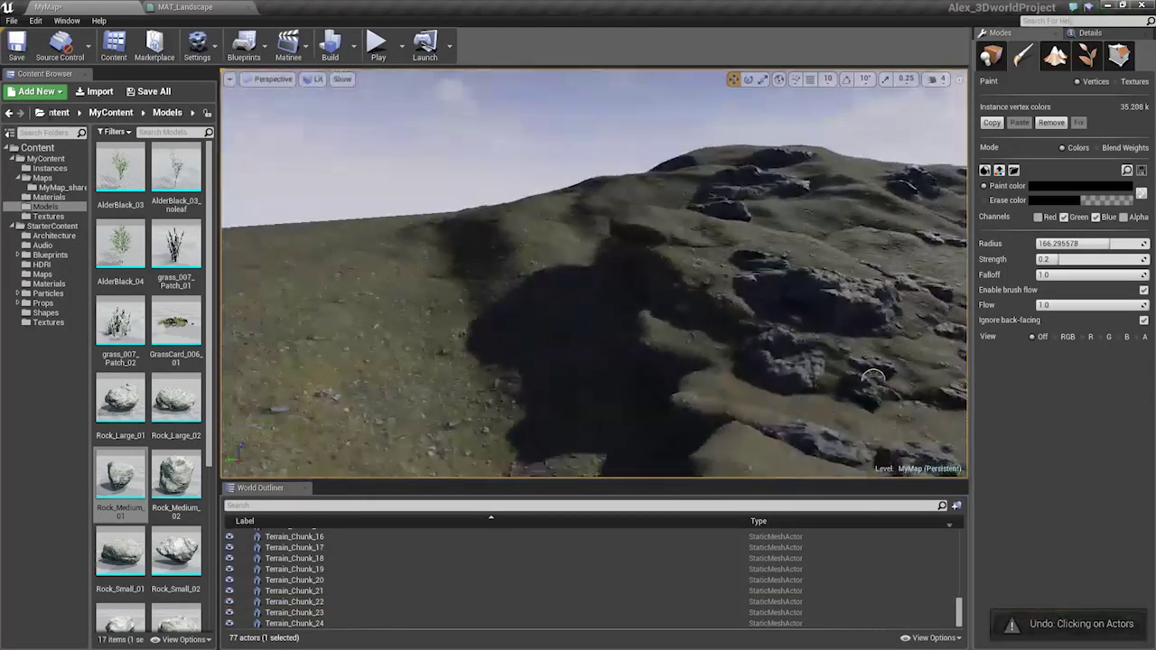
right_drag(896, 381, 922, 429)
right_drag(392, 368, 607, 318)
click(610, 311)
ctrl+click(497, 346)
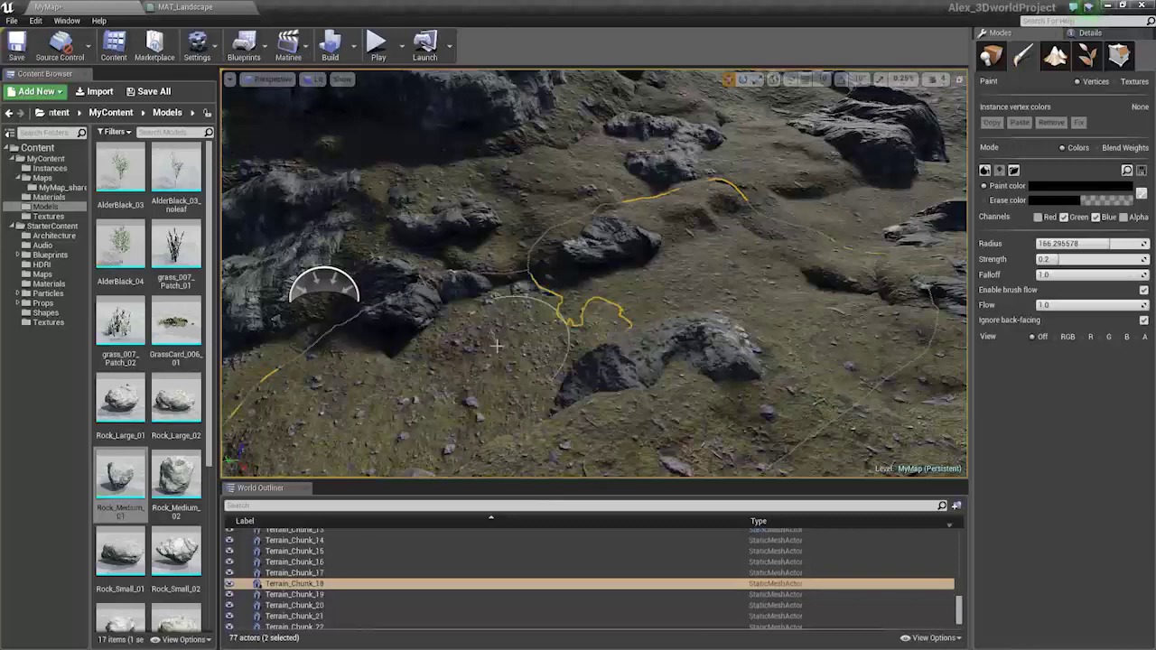
ctrl+click(870, 210)
Try vertex painting the grassy ground in white with only the green channel enabled.
click(1067, 217)
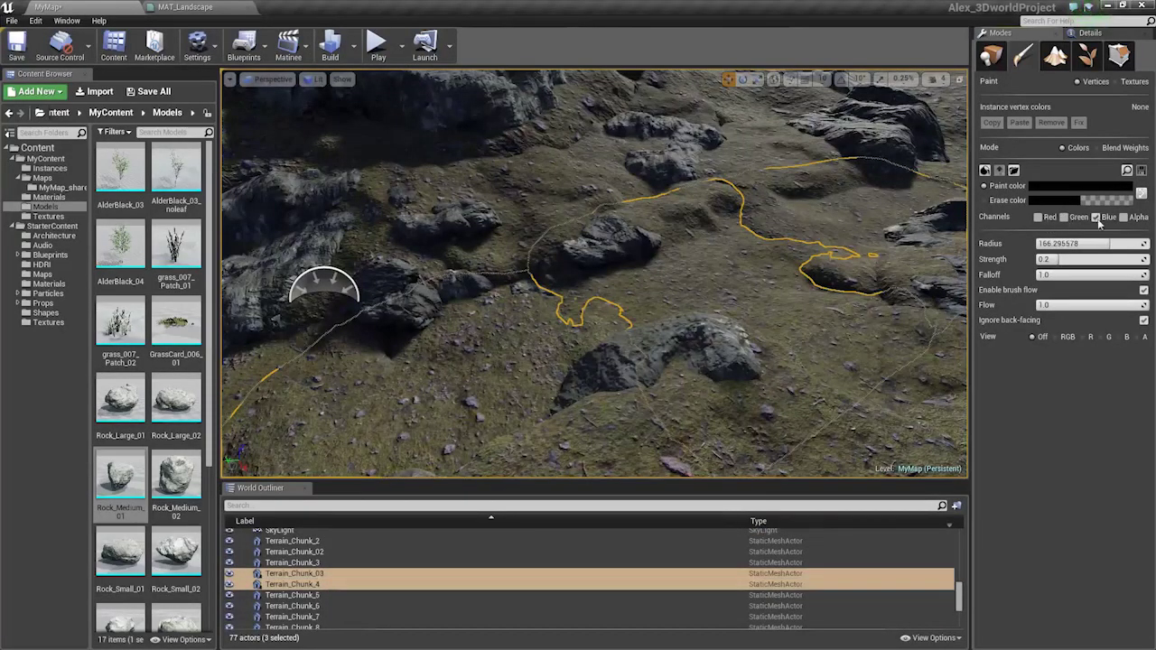
click(1042, 187)
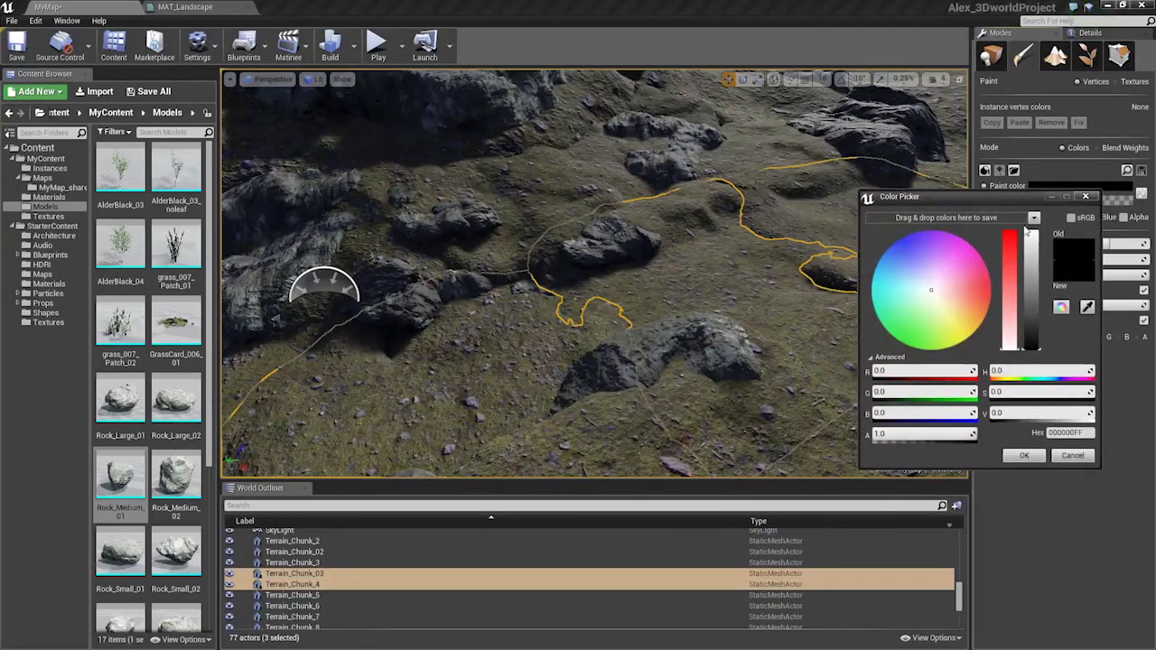
click(1025, 456)
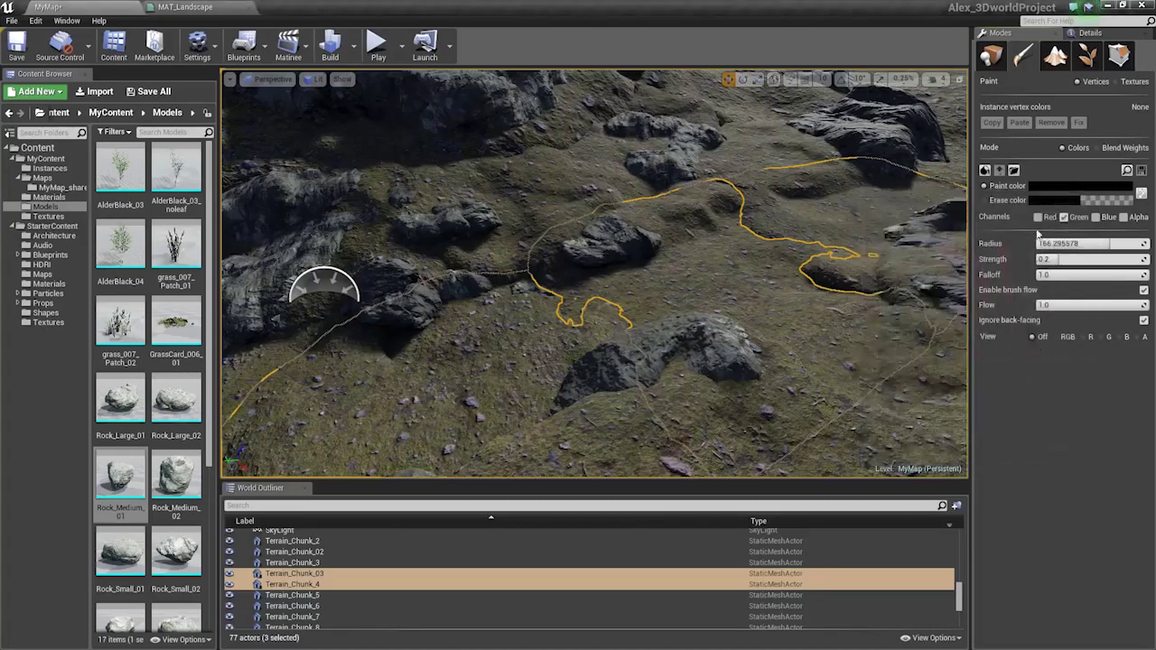
click(1040, 187)
drag(1030, 321, 1029, 228)
click(1019, 457)
right_drag(632, 271, 642, 321)
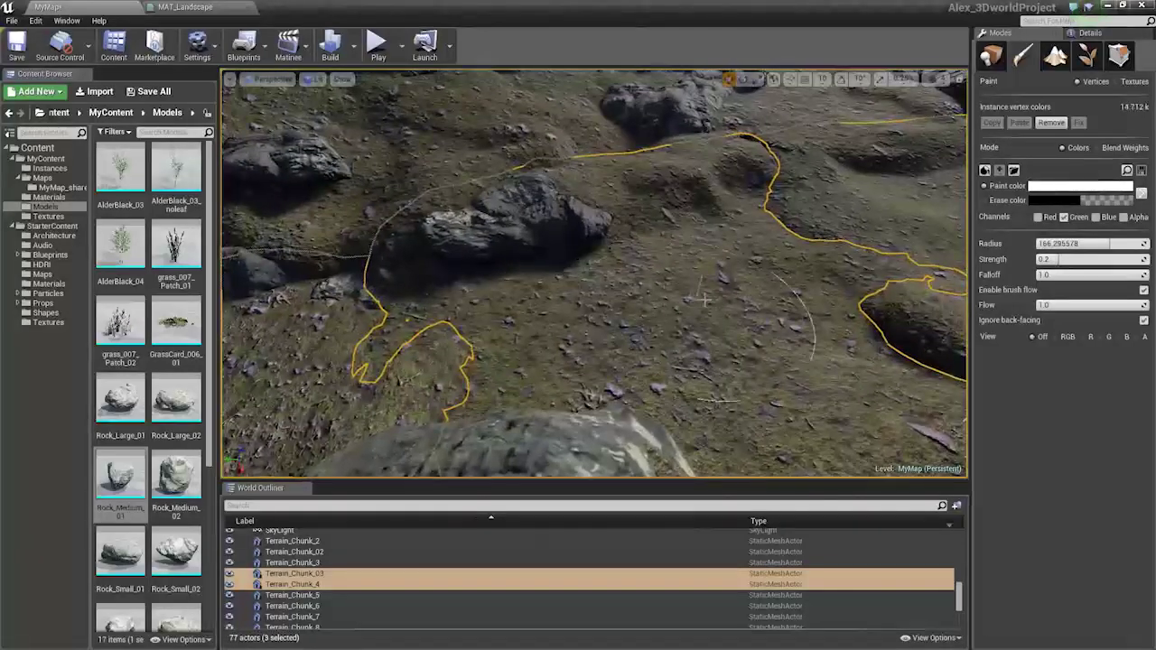
right_drag(904, 216, 940, 165)
Paint a stony dirt patch beside the dark rock using red paint colour with the red, green and blue channels enabled.
click(1079, 186)
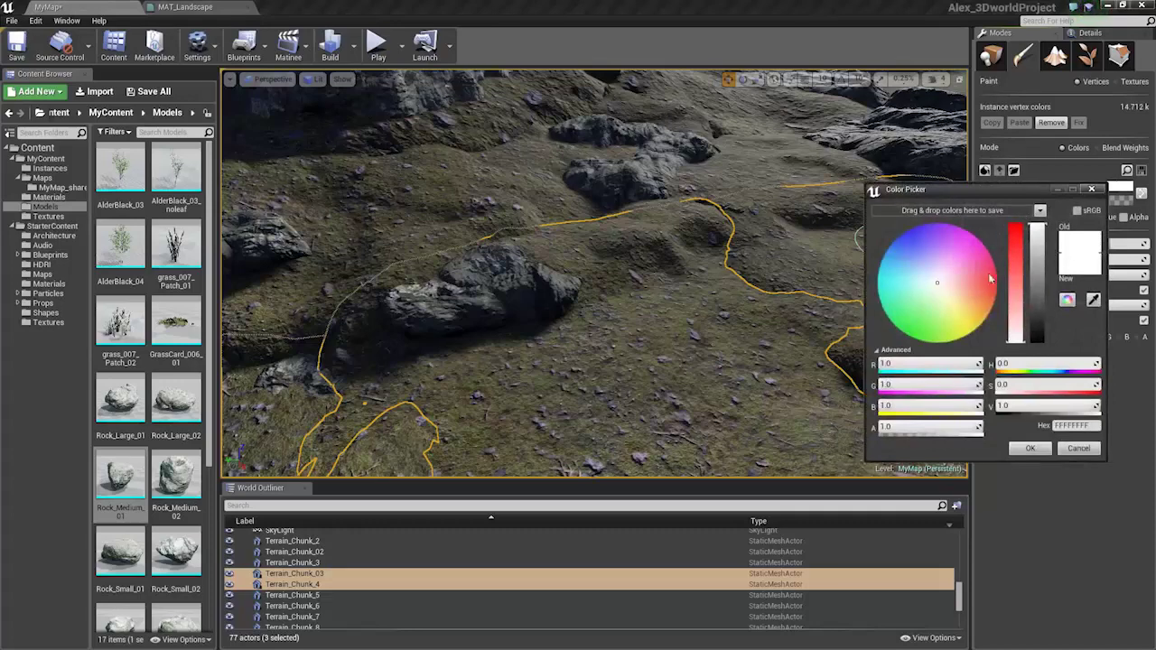
drag(1022, 277, 1017, 227)
click(1031, 448)
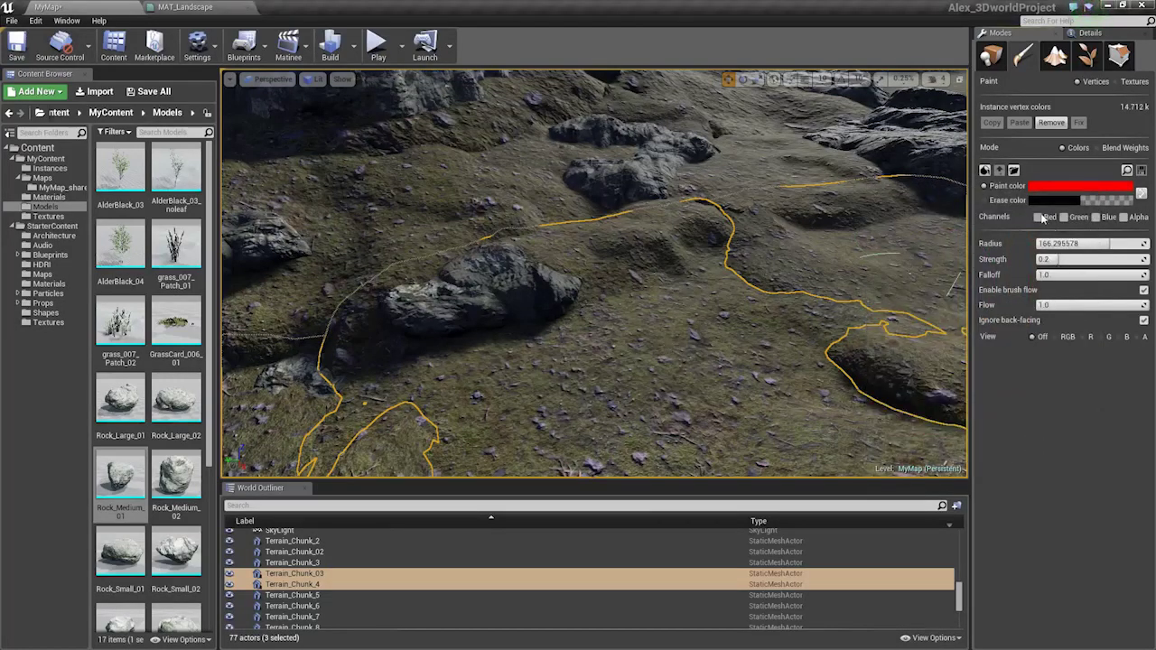
click(573, 372)
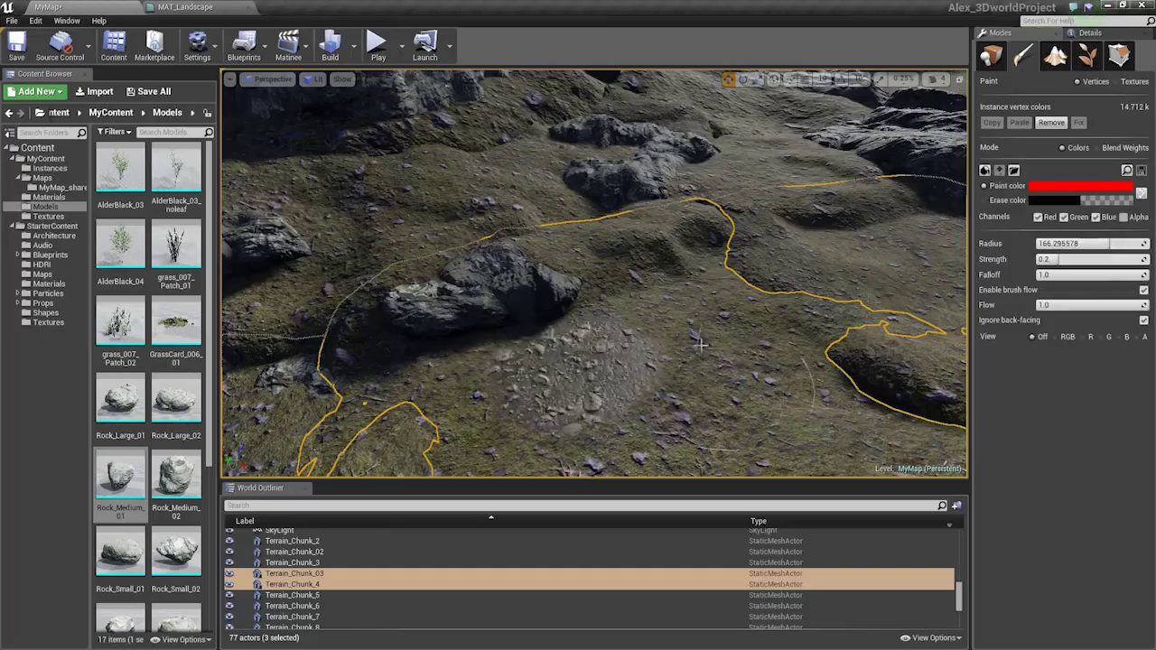
mouse_move(664, 372)
right_down()
mouse_move(673, 407)
mouse_move(634, 318)
right_up()
drag(667, 268, 663, 273)
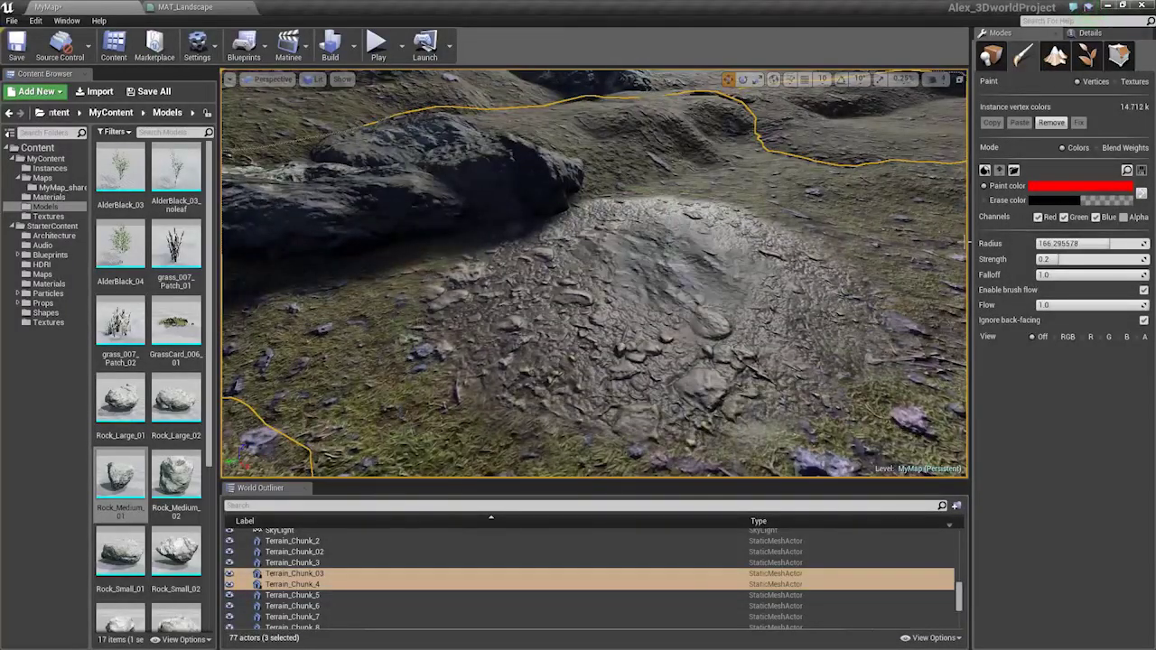
Switch to the erase colour, set it to white, and paint the dirt patch back to grass.
click(987, 200)
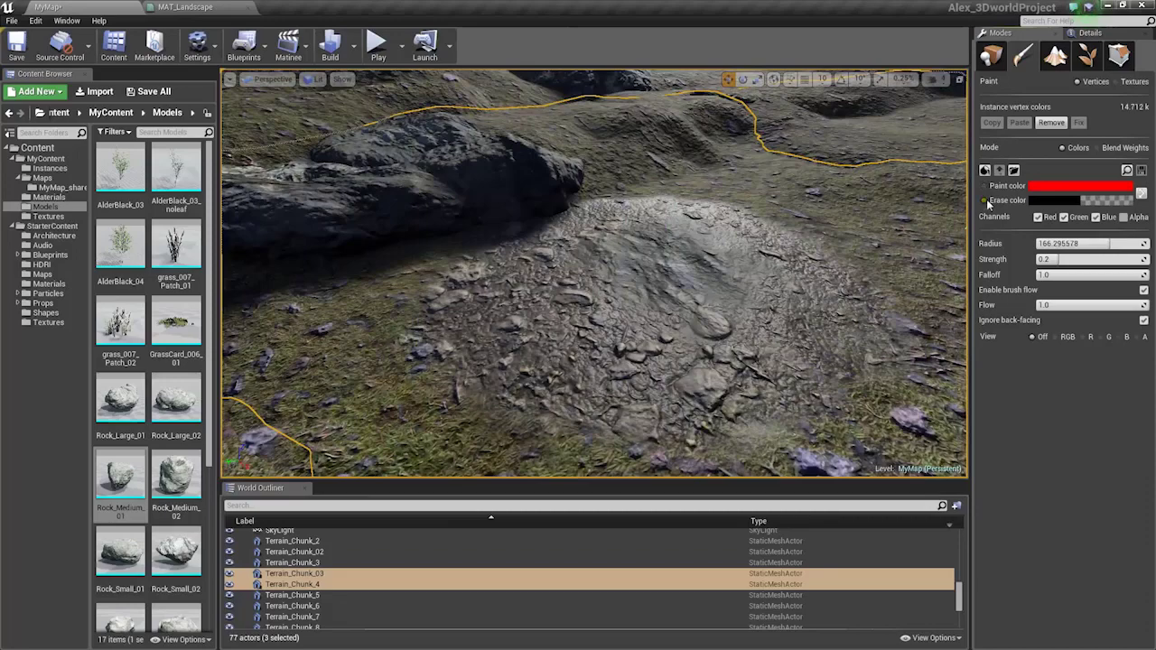
click(1048, 201)
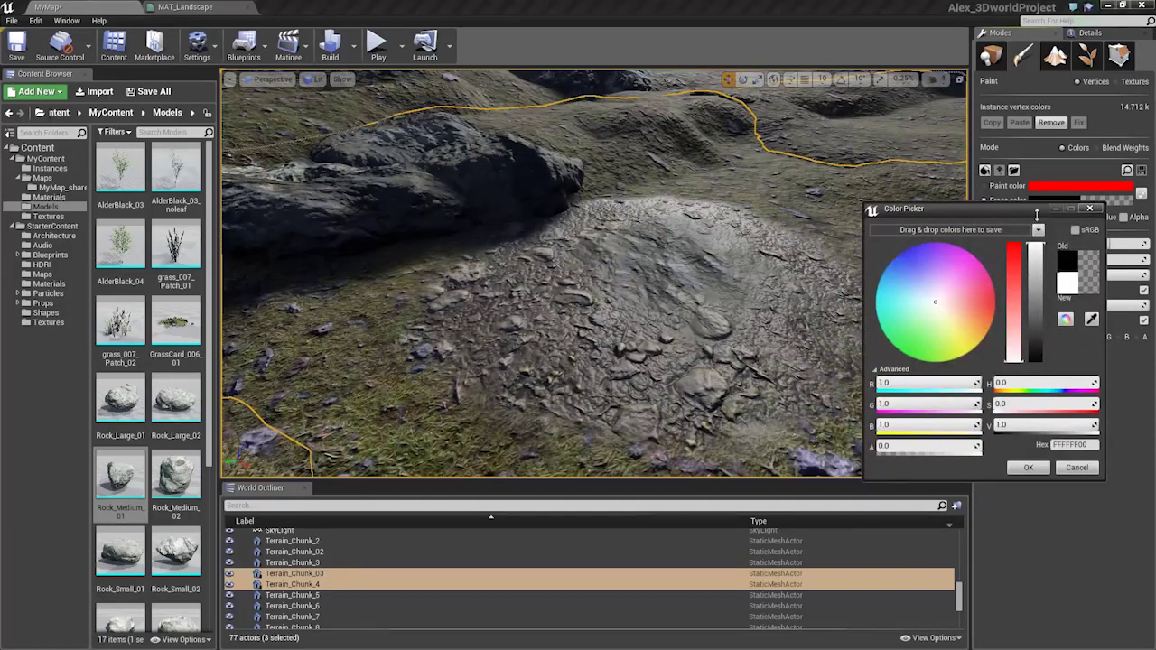
click(1039, 470)
mouse_move(722, 294)
mouse_down()
mouse_move(633, 312)
mouse_move(568, 233)
mouse_up()
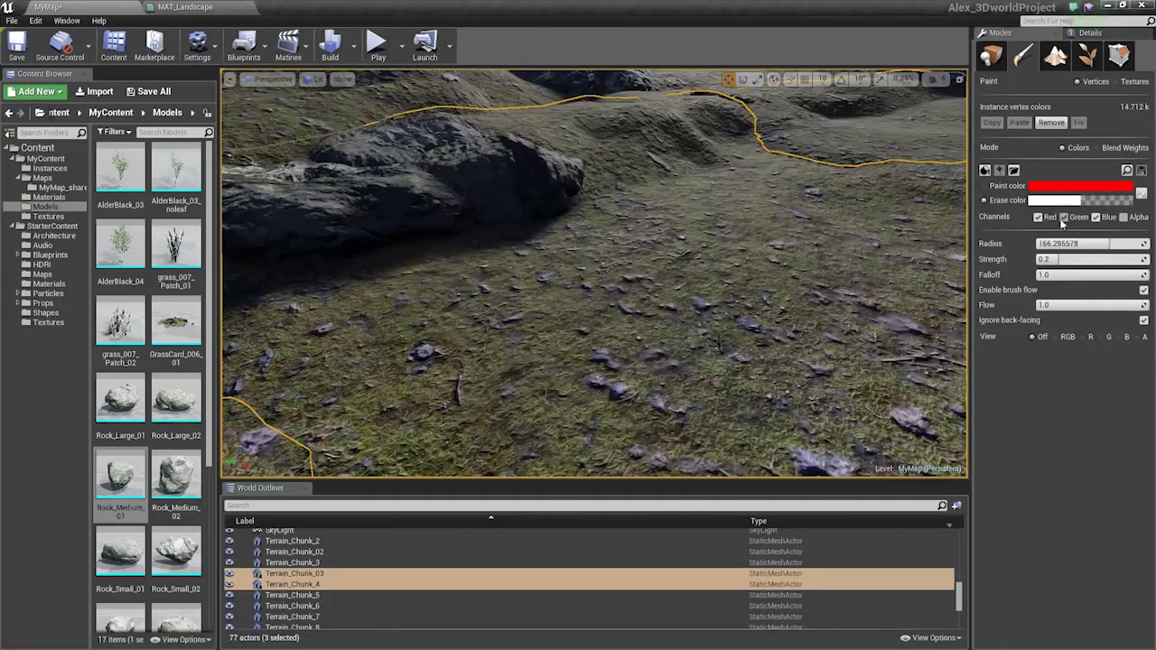
Reduce the brush radius to about 54 and paint a dirt trail through the grass alongside the dark rock.
click(670, 292)
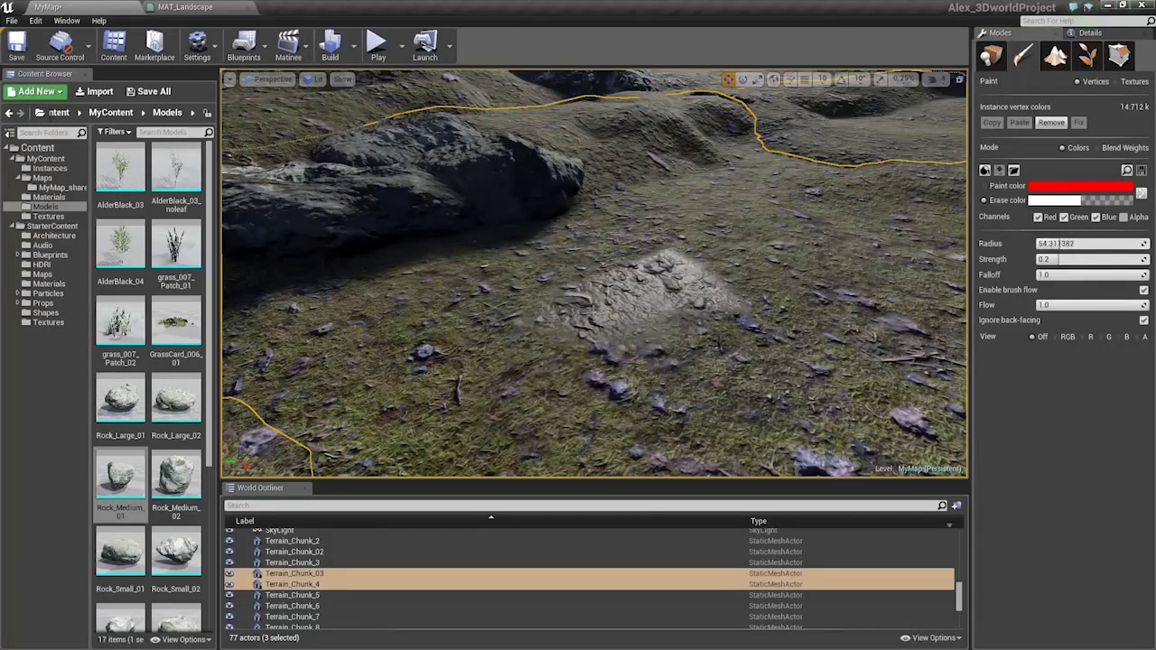
mouse_move(406, 271)
mouse_down()
mouse_move(624, 222)
mouse_move(723, 213)
mouse_up()
key(s)
mouse_move(768, 191)
right_down()
mouse_move(761, 204)
mouse_move(754, 188)
mouse_move(746, 226)
mouse_move(761, 206)
mouse_move(761, 219)
right_up()
key(w)
key(w)
key(s)
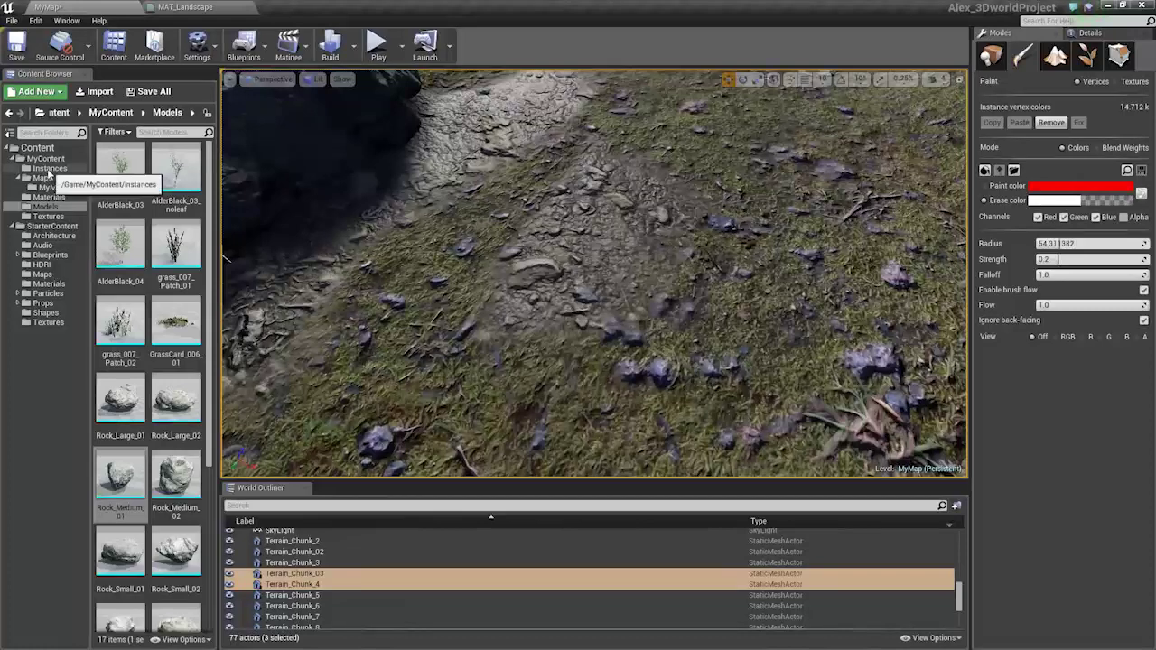
Open the MI_terrainblend_01 material instance from the Instances folder and look through its parameters.
click(50, 168)
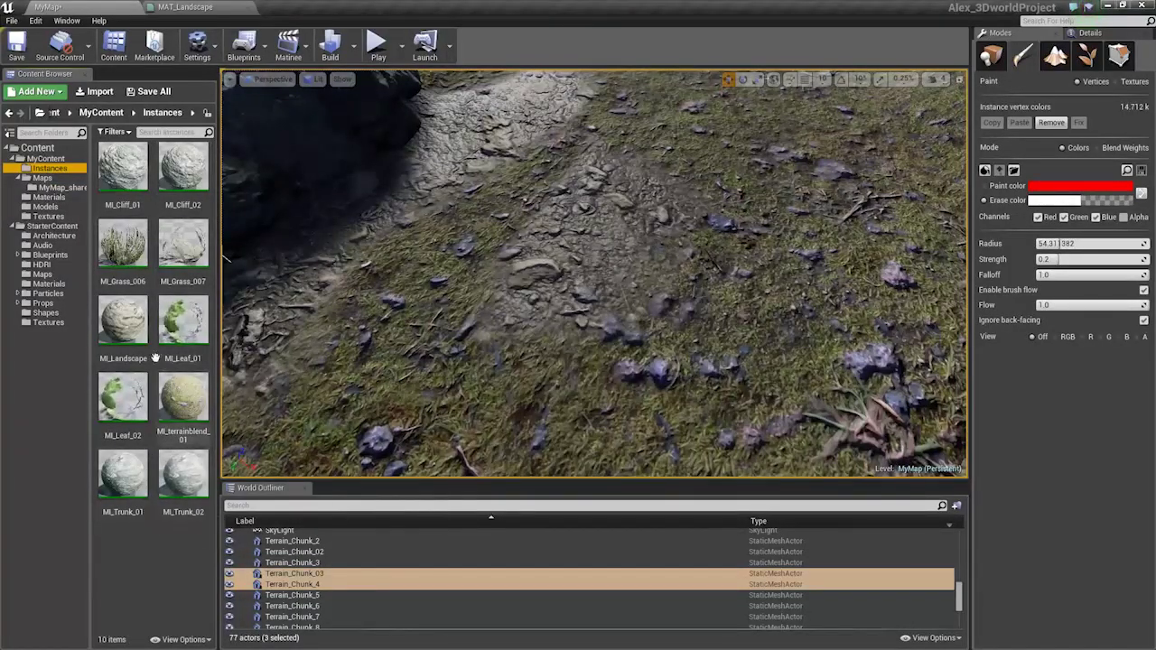
double_click(169, 408)
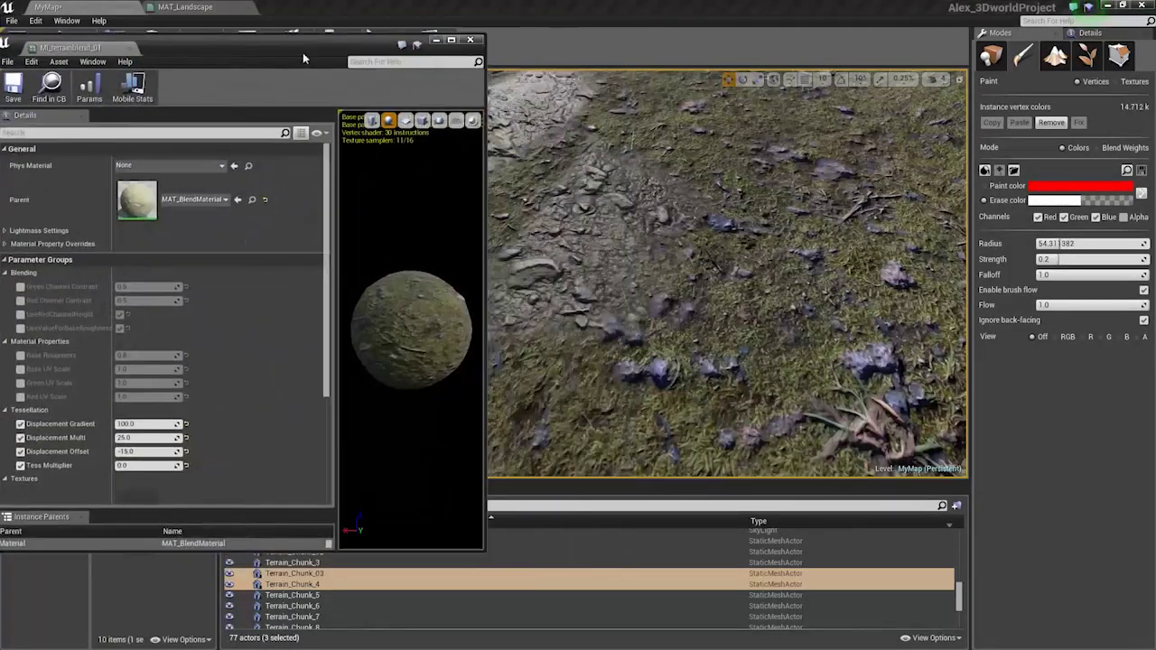
scroll(49, 354, down, 6)
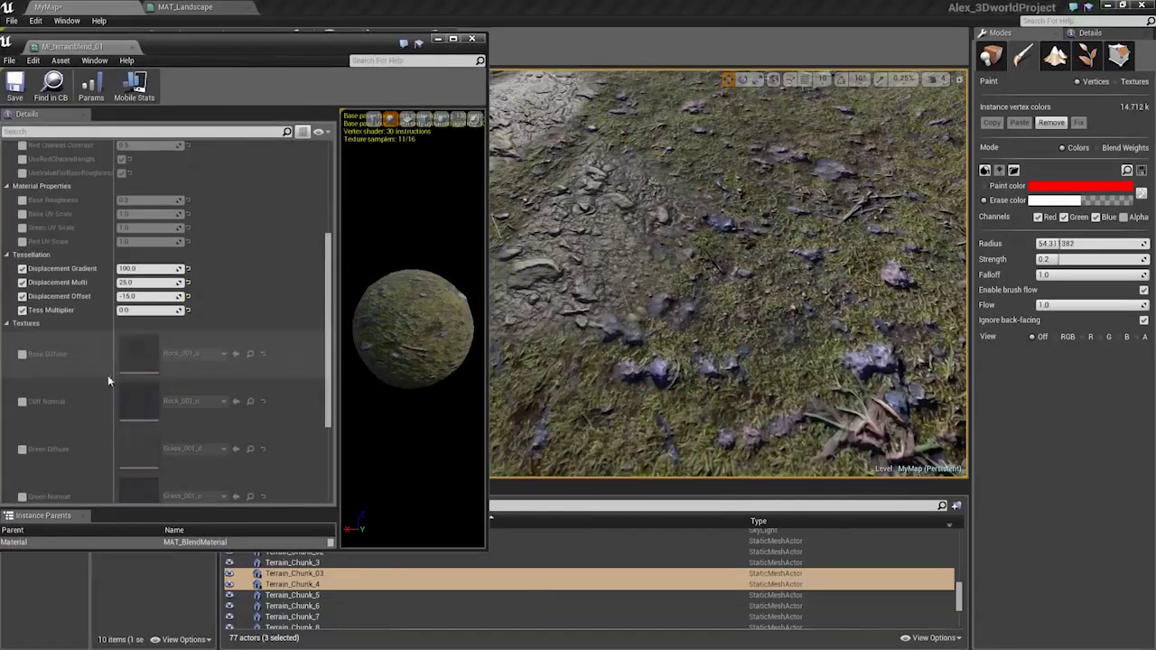
Collapse the Textures group, enable the Red Channel Contrast override, and set it to about 1.14.
click(31, 305)
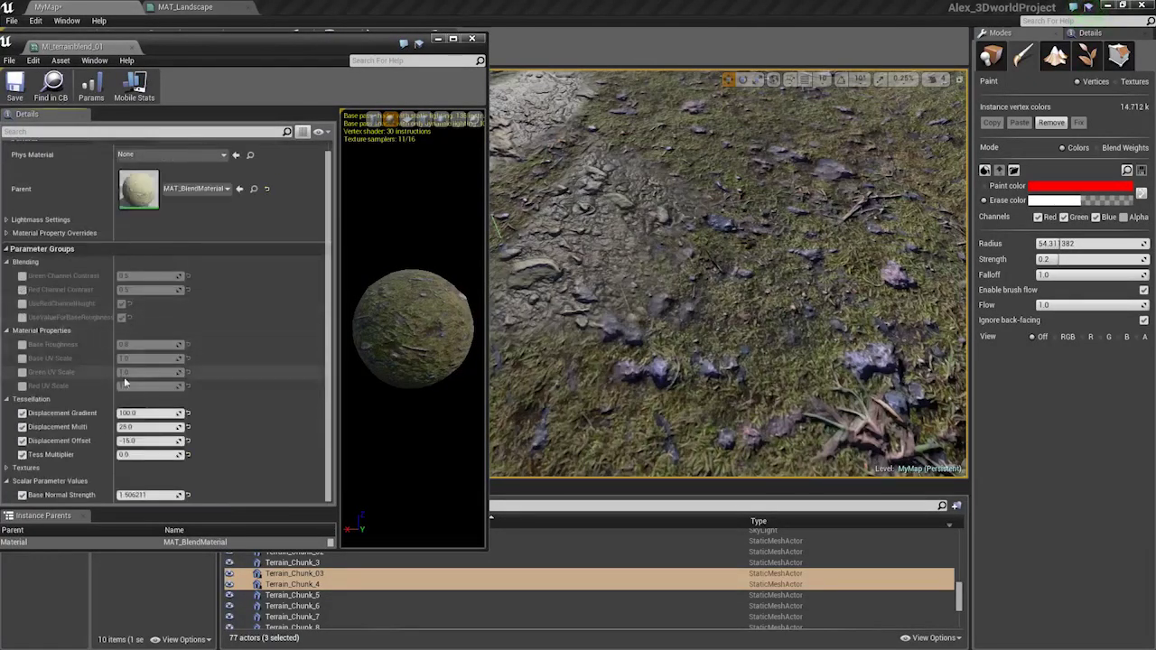
click(22, 289)
drag(149, 289, 161, 290)
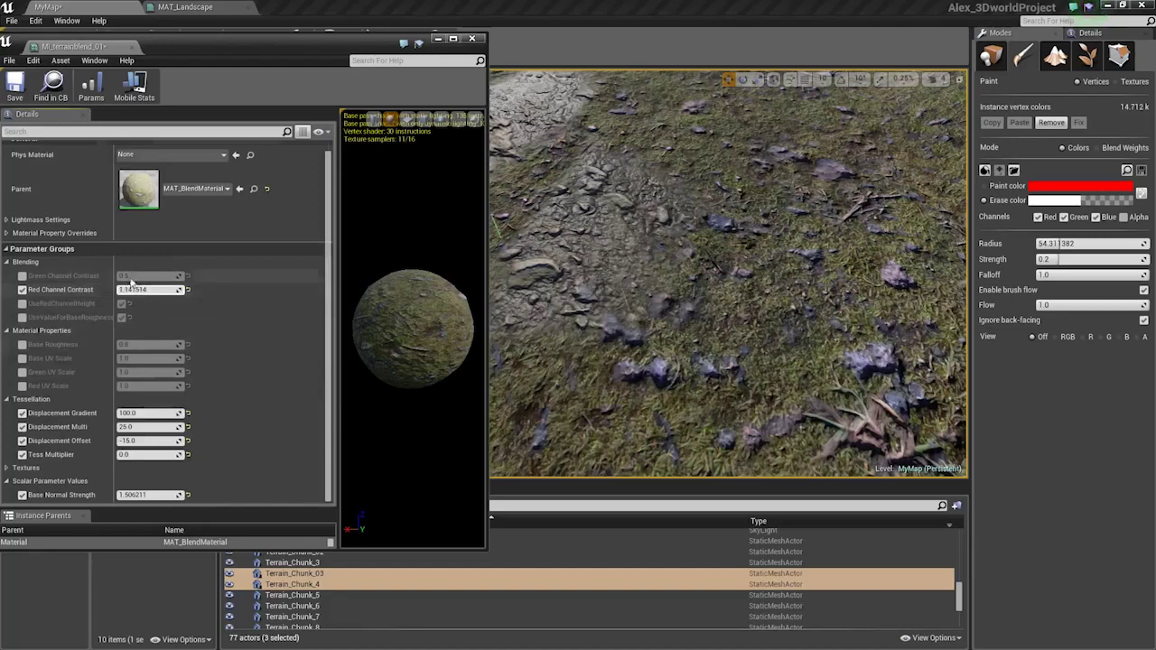
Enable the Green Channel Contrast override, set it to about 4.57, and close the material instance.
drag(151, 278, 159, 278)
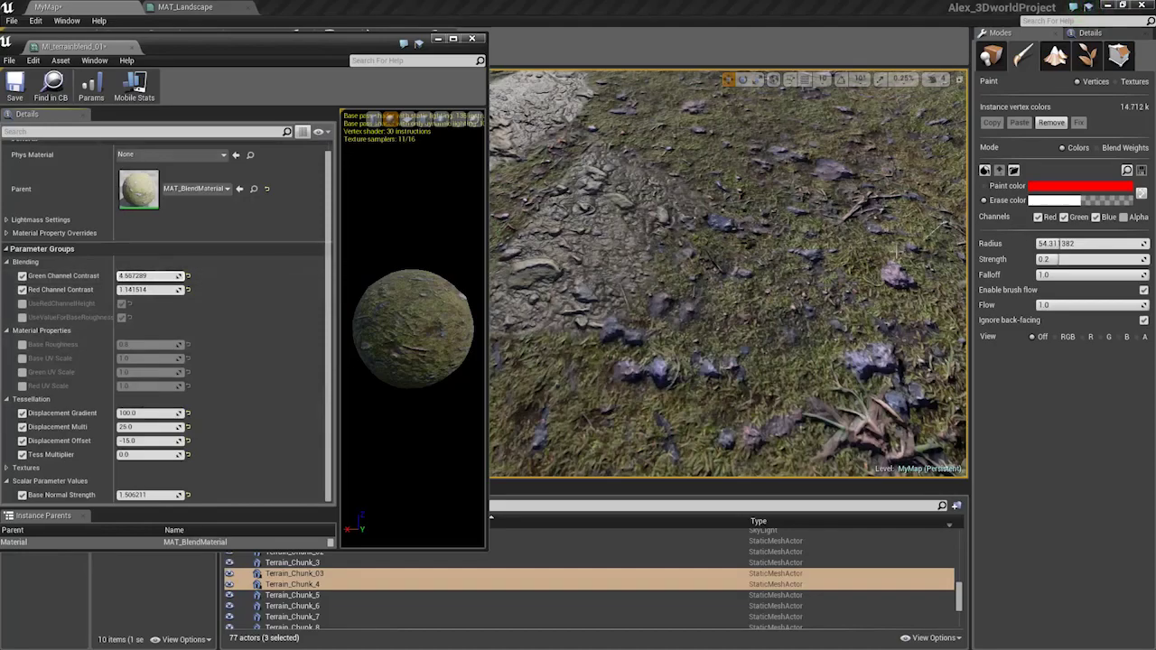
right_drag(830, 265, 797, 213)
click(473, 39)
mouse_move(578, 262)
right_down()
mouse_move(556, 204)
mouse_move(560, 271)
right_up()
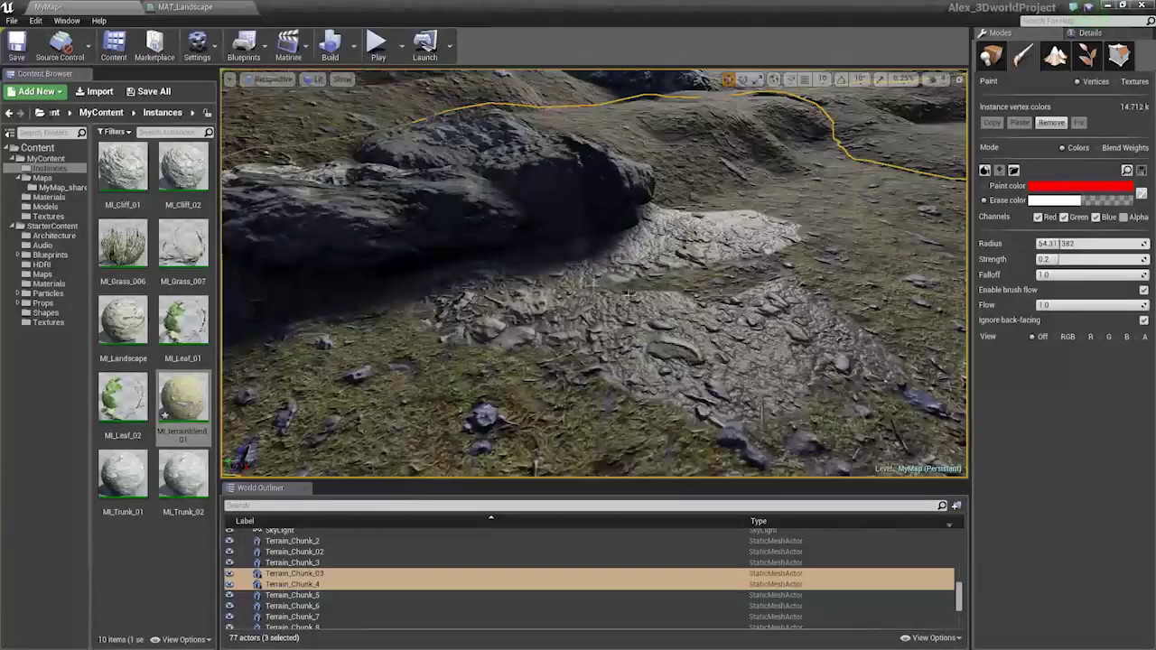
Paint the dirt trail beside the dark rock into one continuous patch and bring its outer edge back to grass.
mouse_move(707, 279)
mouse_down()
mouse_move(838, 268)
mouse_move(839, 335)
mouse_move(818, 330)
mouse_move(818, 352)
mouse_up()
shift+drag(587, 363, 533, 354)
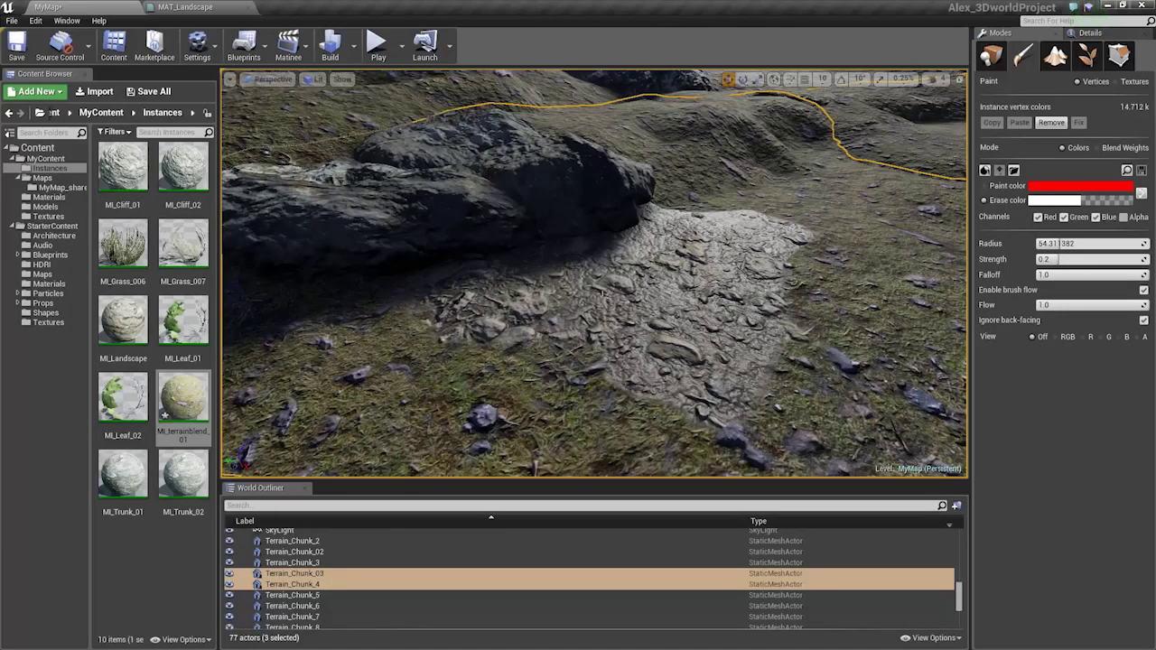
mouse_move(442, 441)
mouse_down()
mouse_move(636, 312)
mouse_move(594, 286)
mouse_up()
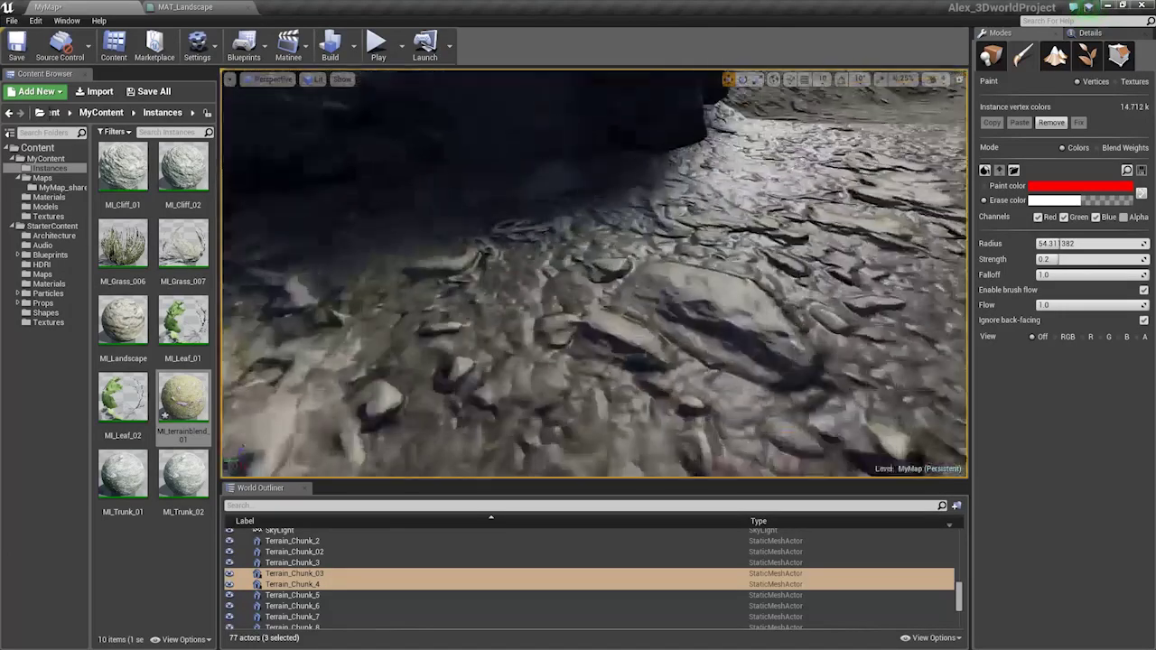
mouse_move(595, 273)
right_down()
mouse_move(578, 335)
mouse_move(542, 316)
mouse_move(560, 253)
right_up()
right_drag(895, 268, 649, 446)
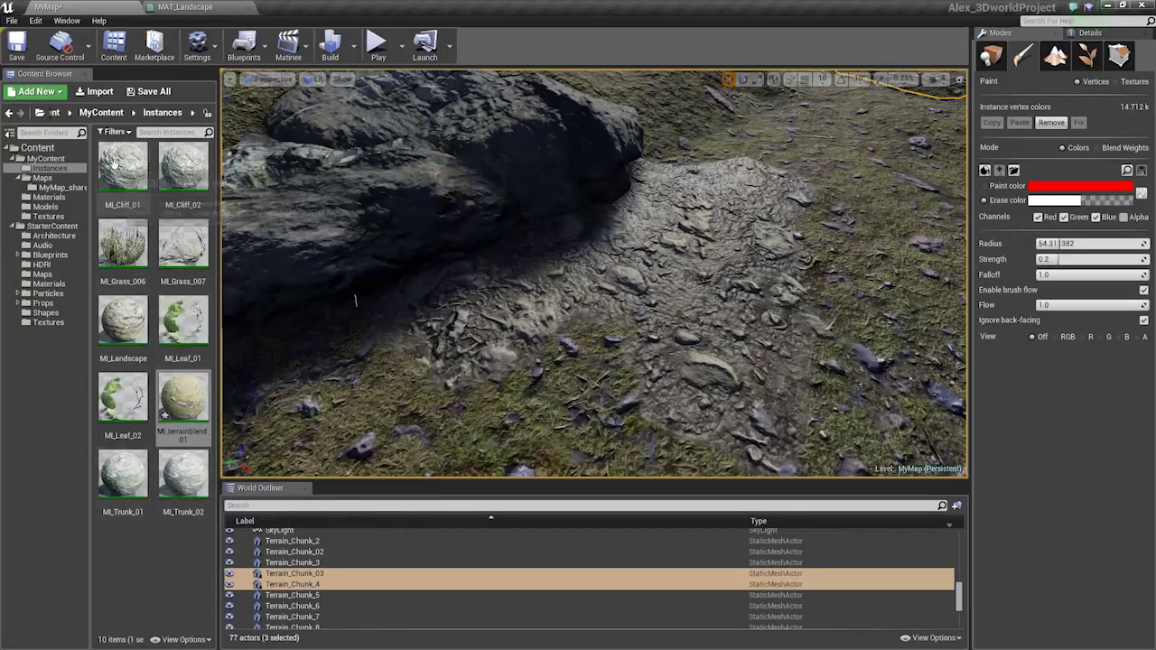
click(184, 474)
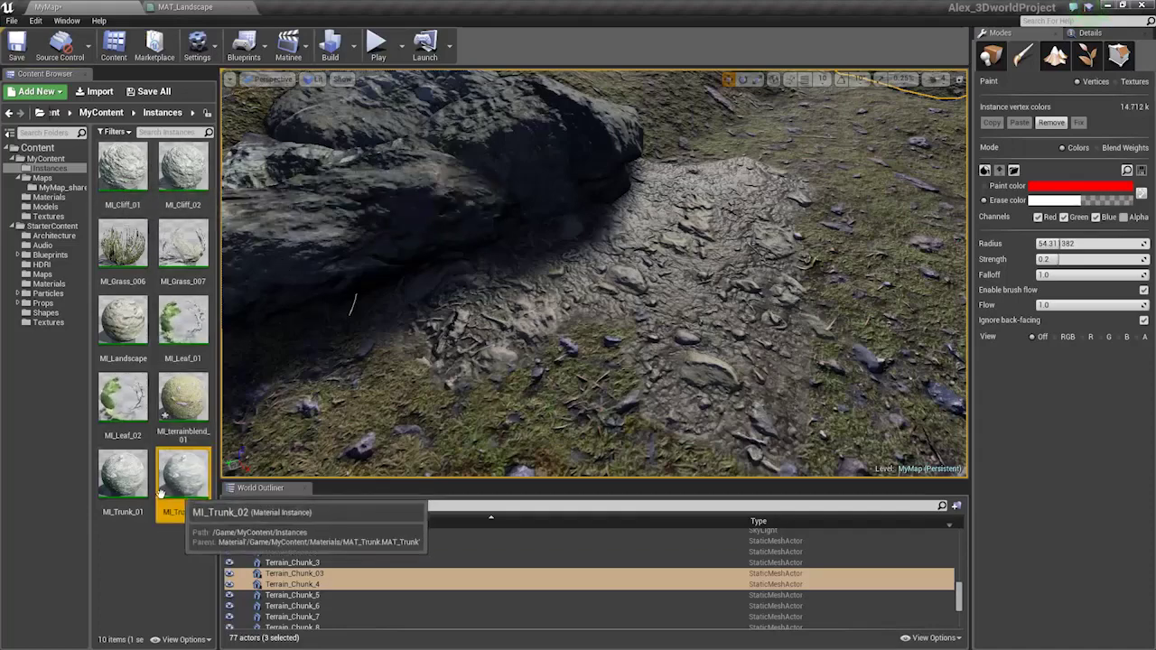
double_click(123, 320)
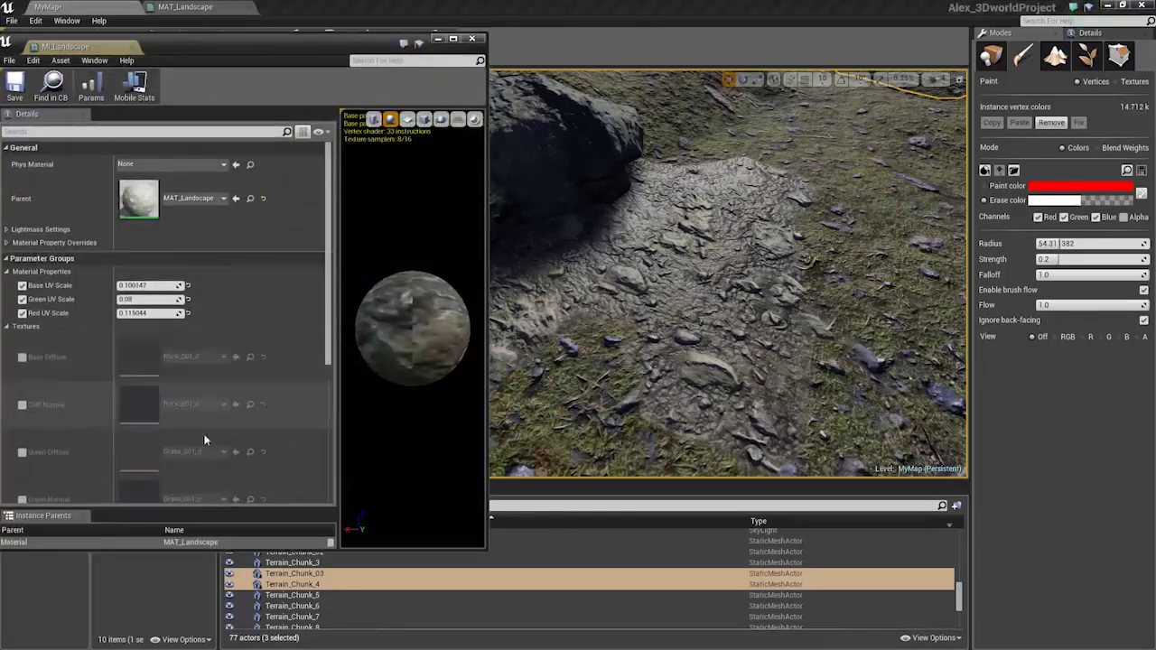
click(471, 38)
Reopen the MI_terrainblend_01 instance, open its parent MAT_BlendMaterial, and locate the albedo blending nodes around the Vertex Color input.
click(187, 411)
double_click(189, 414)
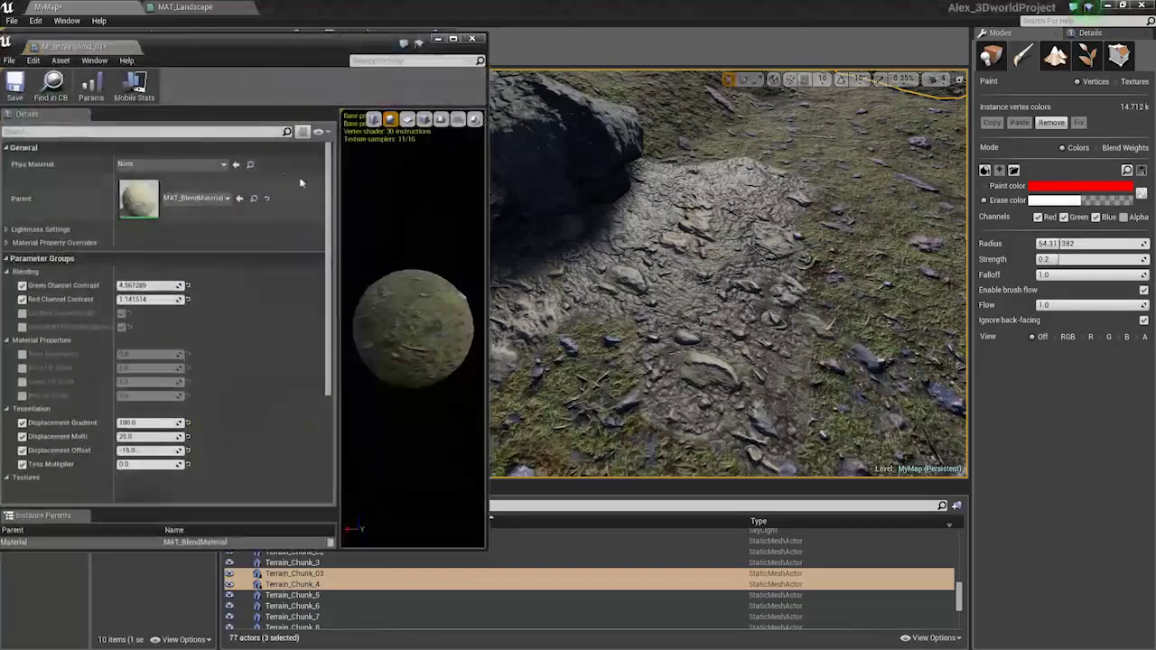
double_click(135, 199)
scroll(198, 271, down, 2)
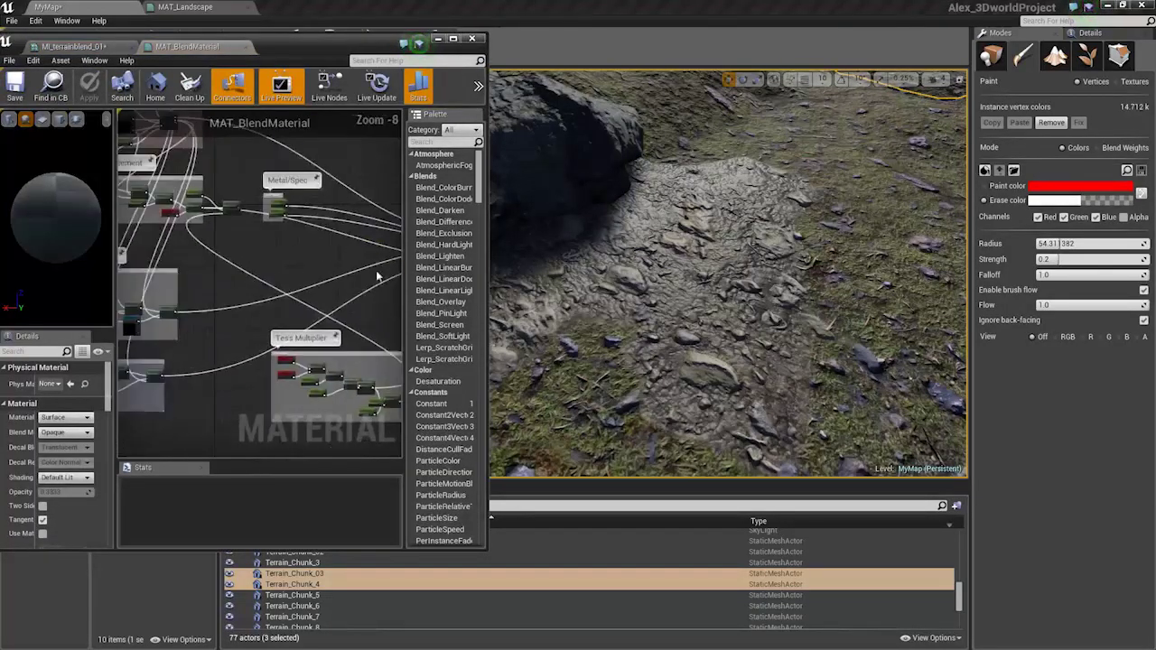
scroll(209, 215, up, 6)
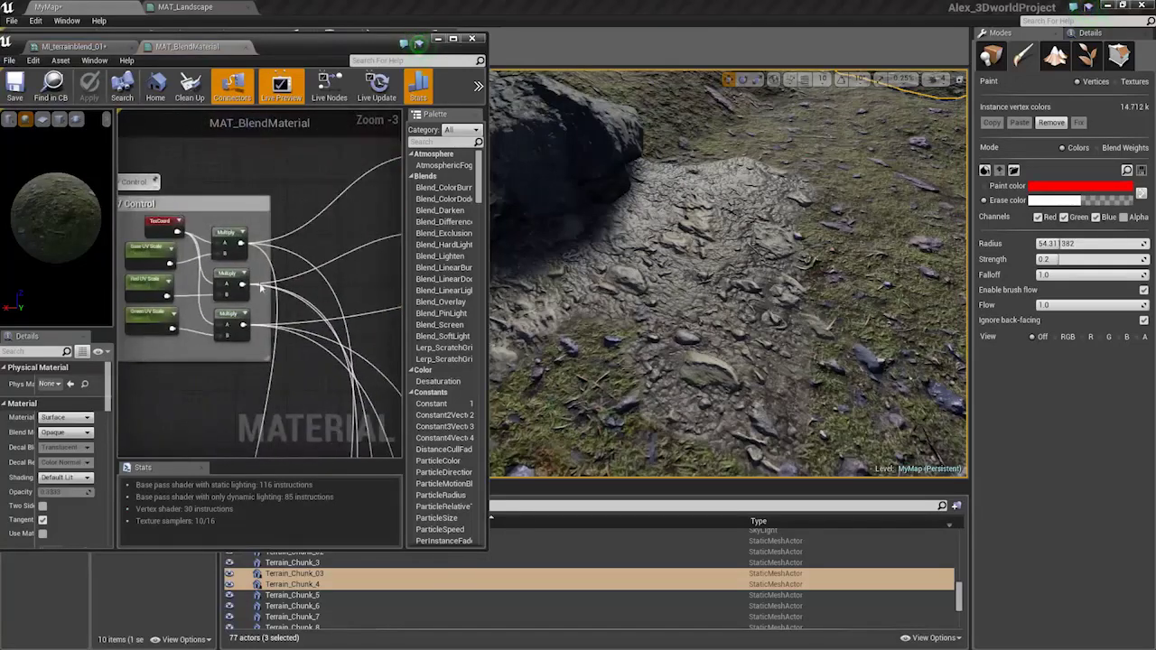
scroll(209, 309, up, 2)
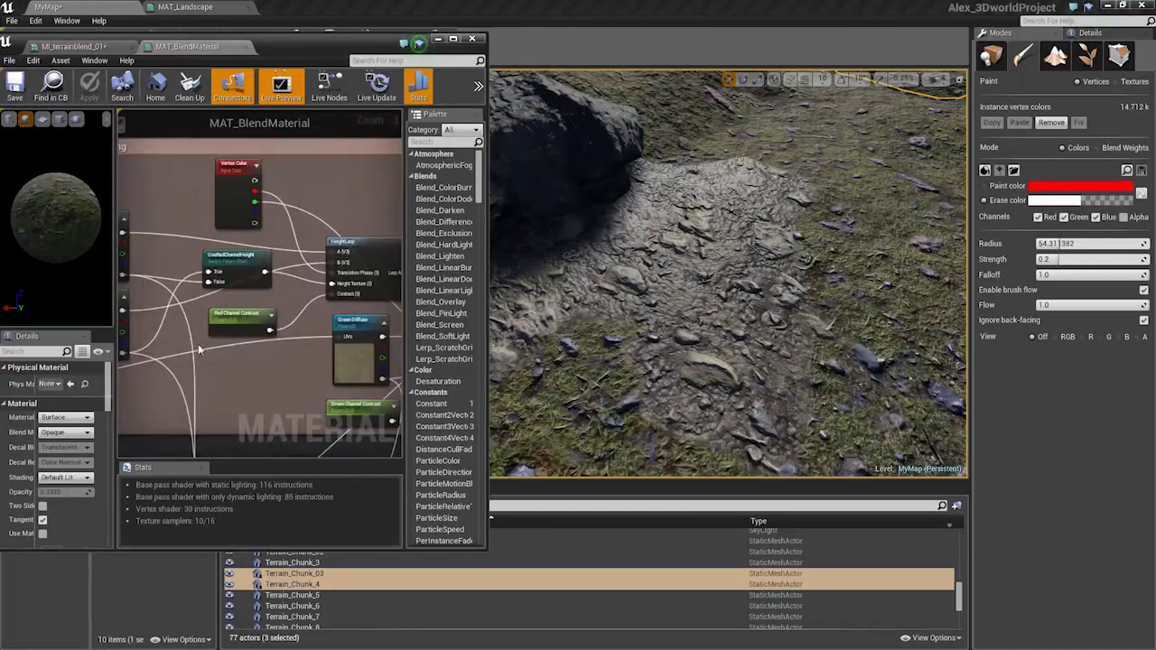
Spread the UseRedChannelHeight and Red Channel Contrast nodes apart to make room before the HeightLerp node.
drag(209, 308, 200, 312)
right_drag(217, 323, 158, 327)
drag(310, 217, 247, 221)
drag(322, 281, 303, 338)
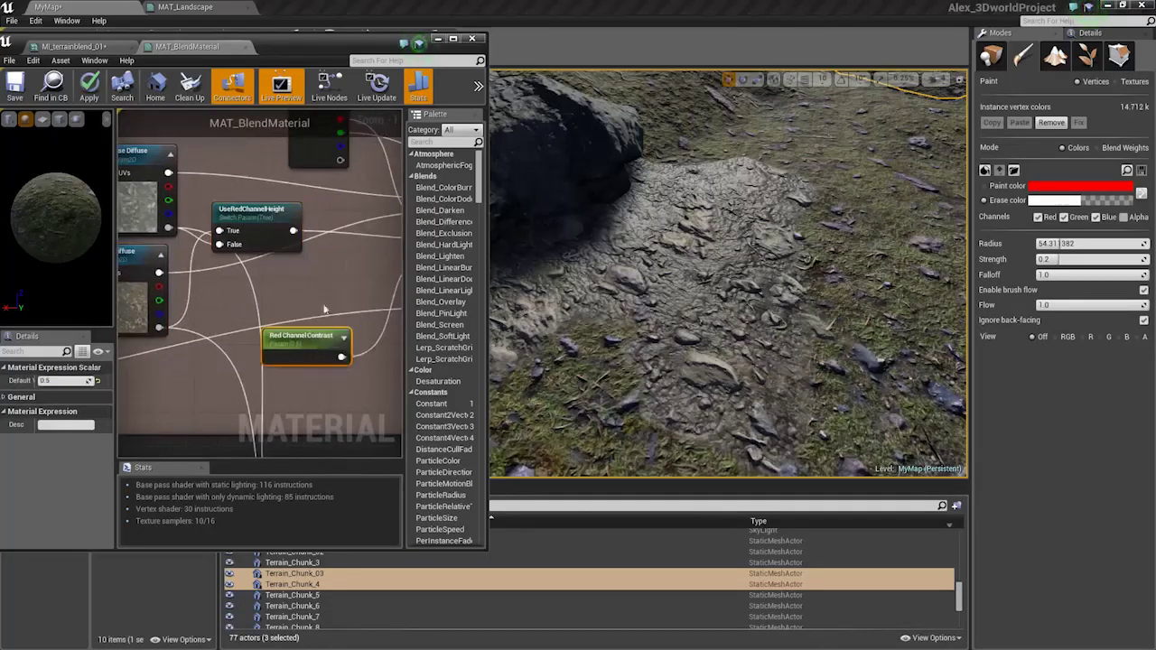
Insert a Power node between the UseRedChannelHeight output and the HeightLerp node's Height Texture input.
right_drag(319, 299, 278, 281)
drag(252, 254, 296, 290)
text(ex)
text(power)
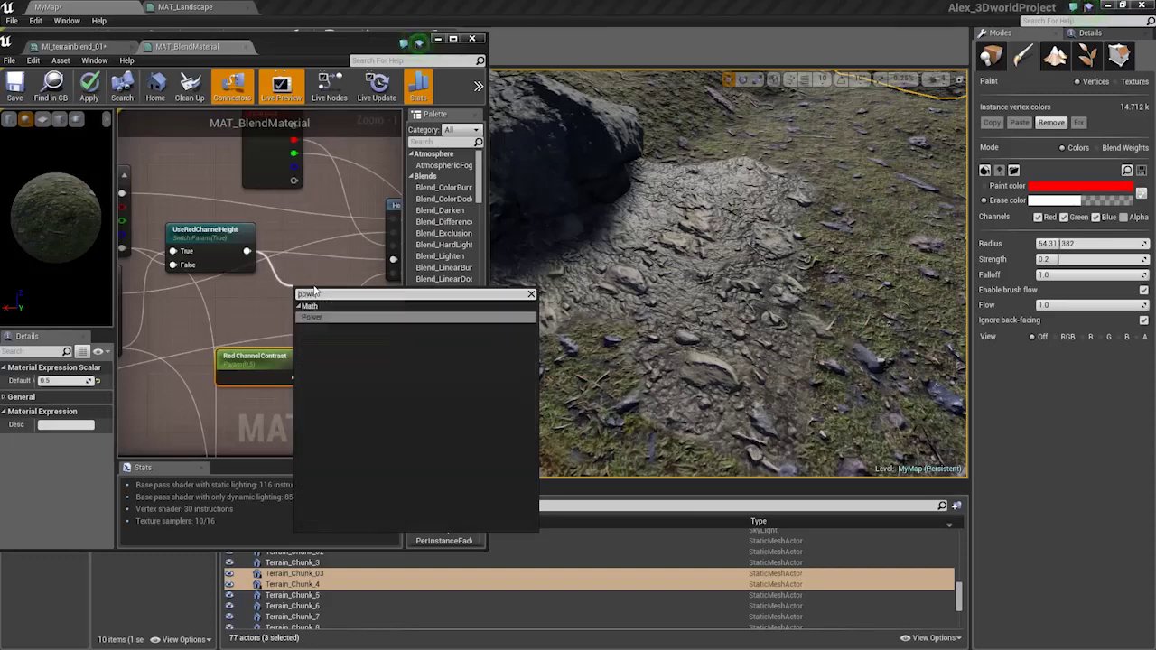
key(Return)
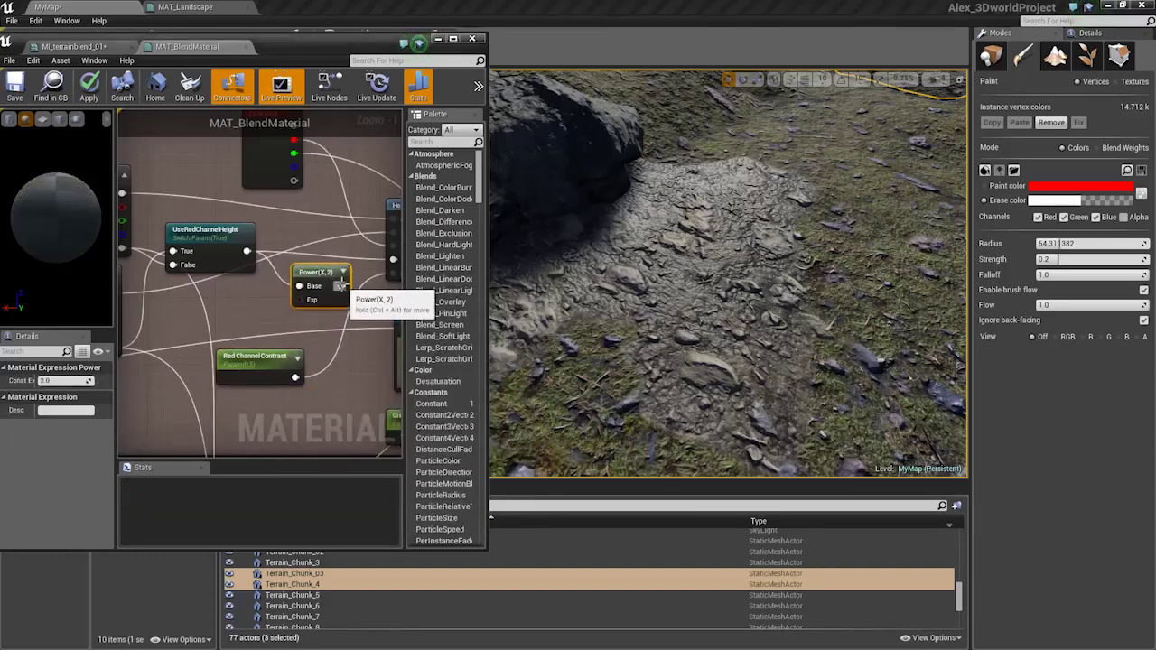
drag(341, 285, 390, 262)
mouse_move(388, 262)
mouse_down()
mouse_move(267, 265)
mouse_move(385, 263)
mouse_up()
Widen the material editor window and reposition the Power node close to UseRedChannelHeight.
right_drag(204, 294, 274, 278)
drag(489, 152, 737, 152)
drag(448, 260, 350, 294)
right_drag(262, 256, 416, 275)
click(368, 268)
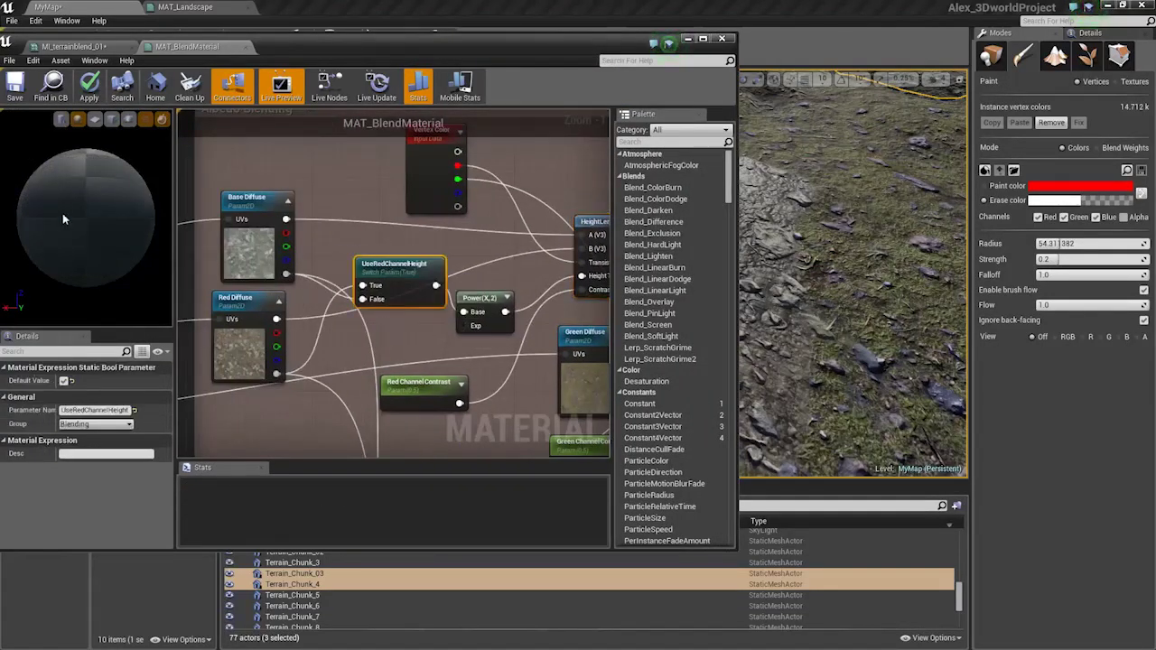
drag(54, 166, 51, 199)
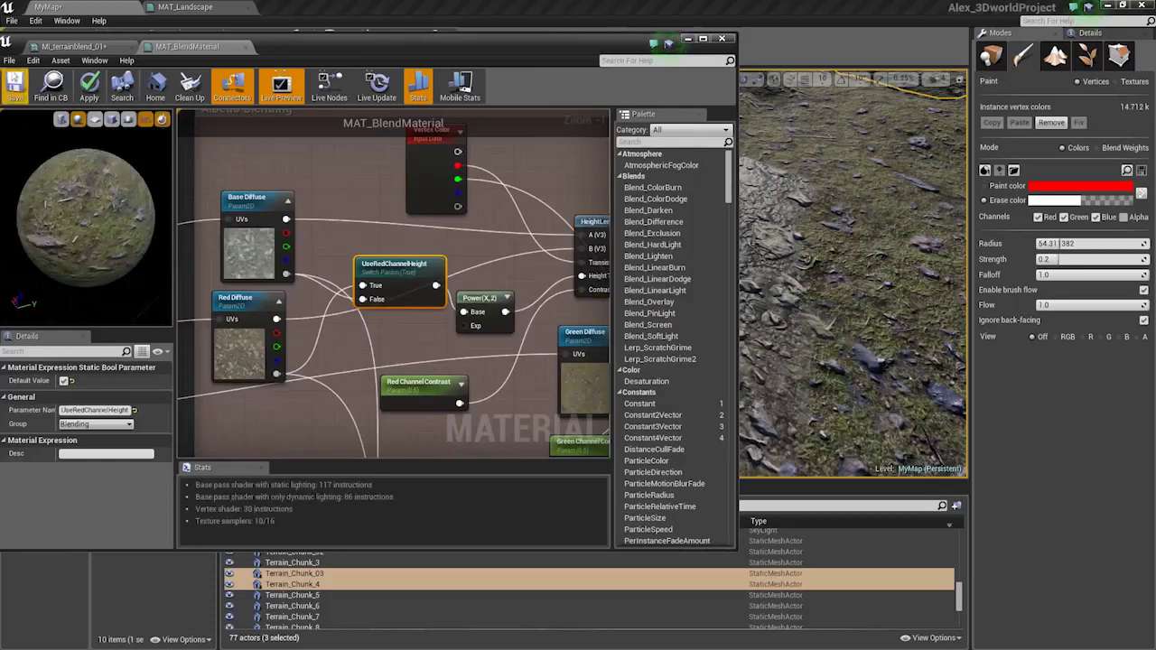
Apply the blend material changes, expand the Power node's preview, and check the terrain in the level viewport.
click(87, 87)
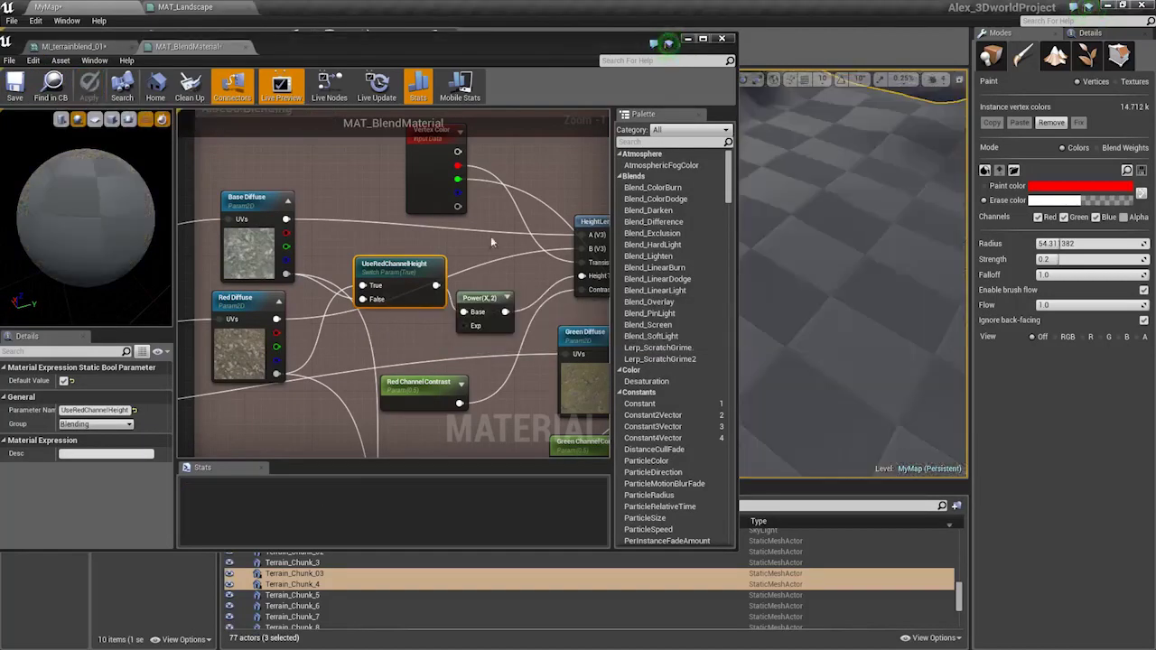
click(508, 300)
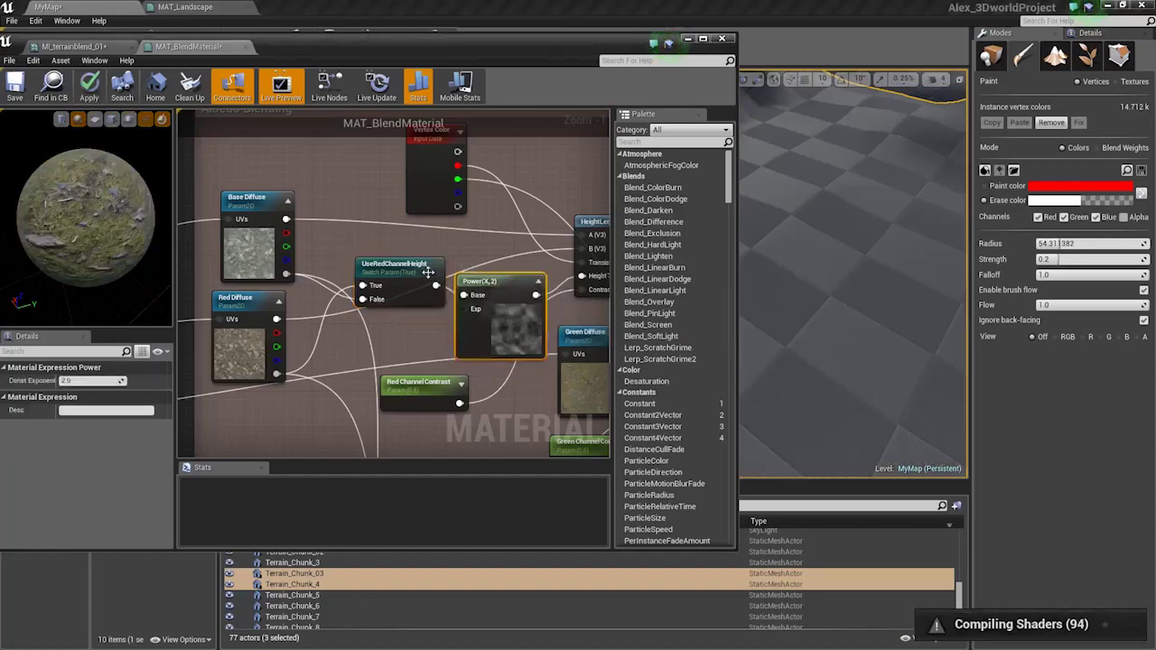
click(690, 39)
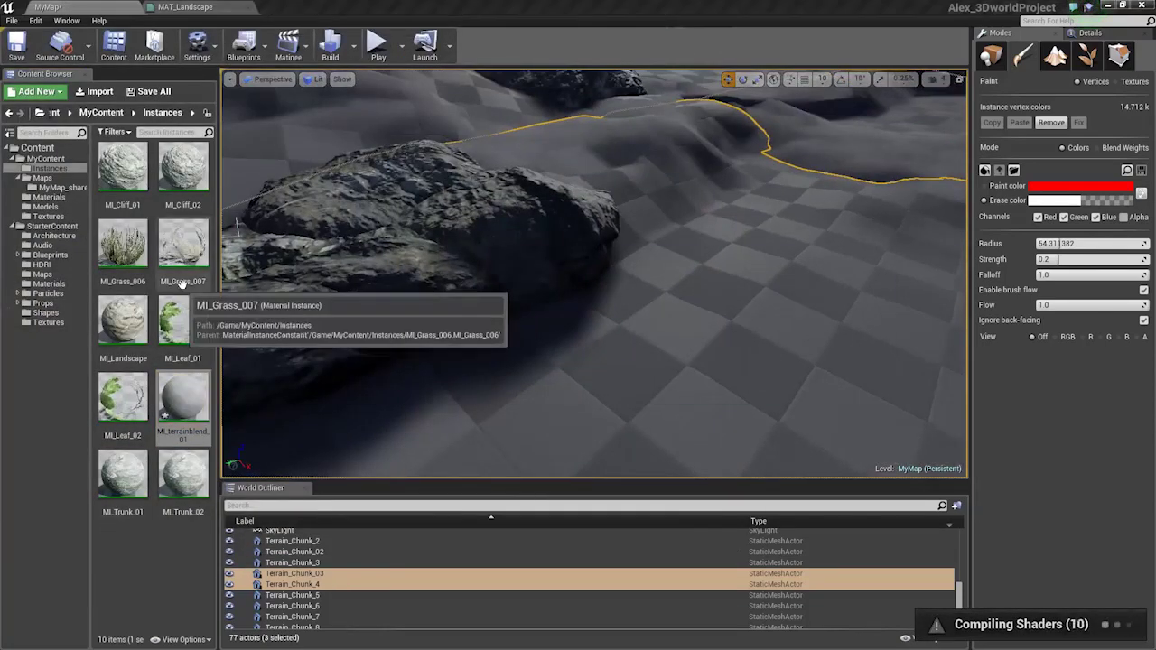
key(alt+Tab)
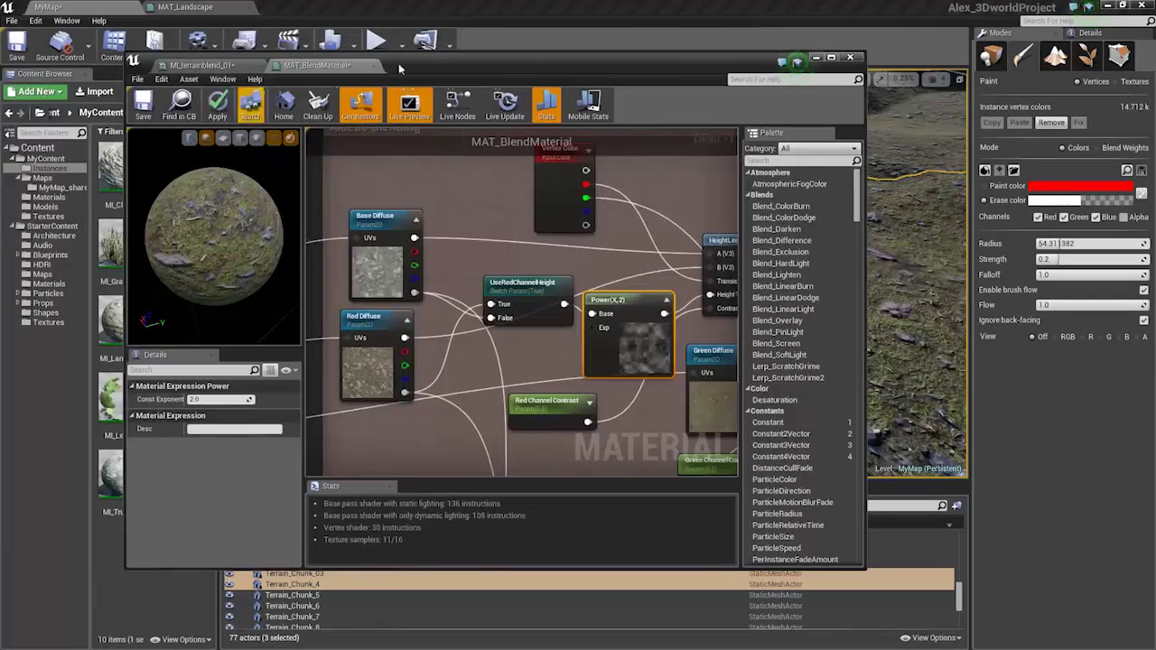
Set Red Channel Contrast to 1.0 in MI_terrainblend_01 and move its window aside to view the painted dirt.
click(204, 65)
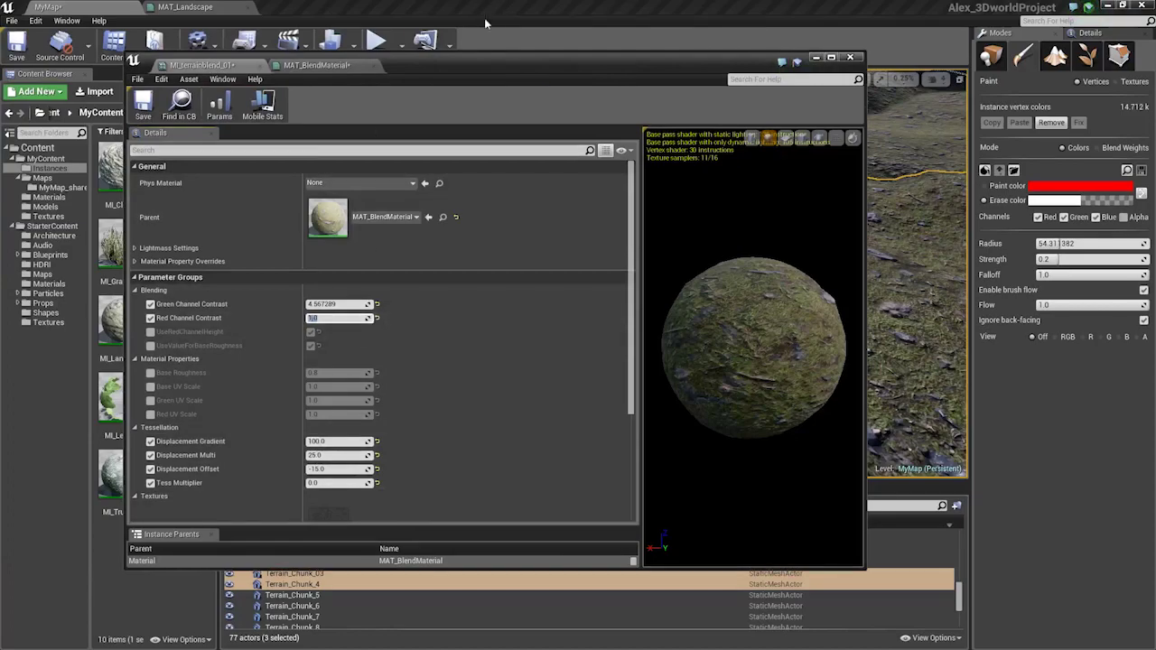
drag(493, 69, 1, 101)
mouse_move(437, 235)
right_down()
mouse_move(434, 194)
mouse_move(437, 248)
mouse_move(436, 234)
right_up()
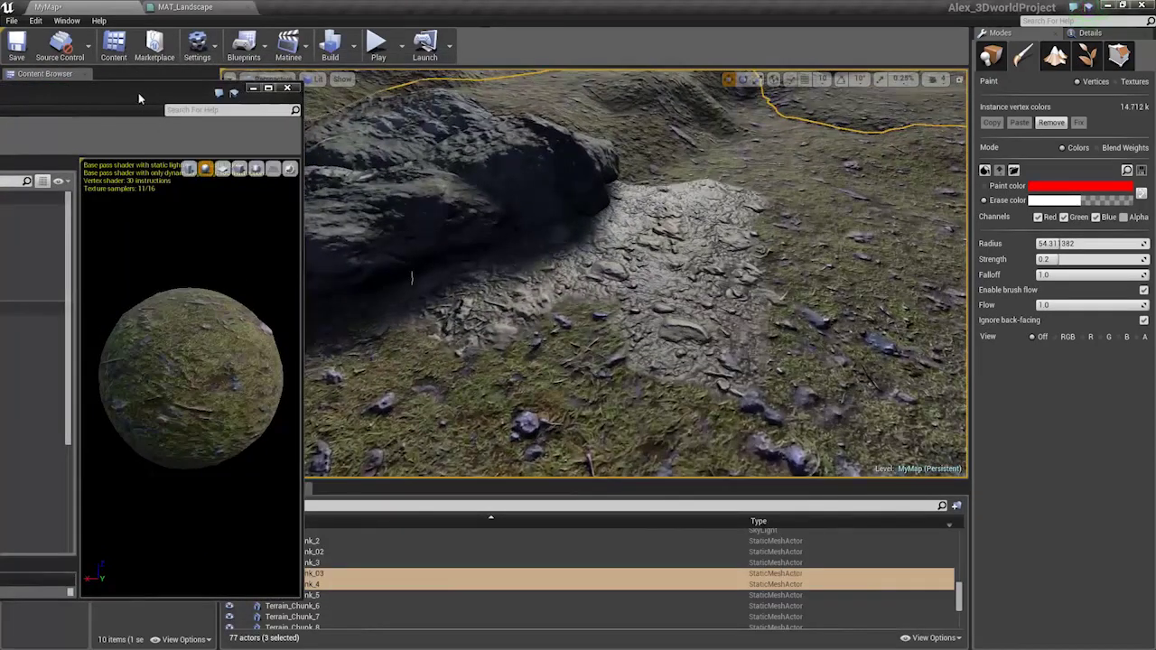
Lower Green Channel Contrast to about 0.83 and inspect the grass and dirt blend across the valley.
drag(82, 89, 567, 77)
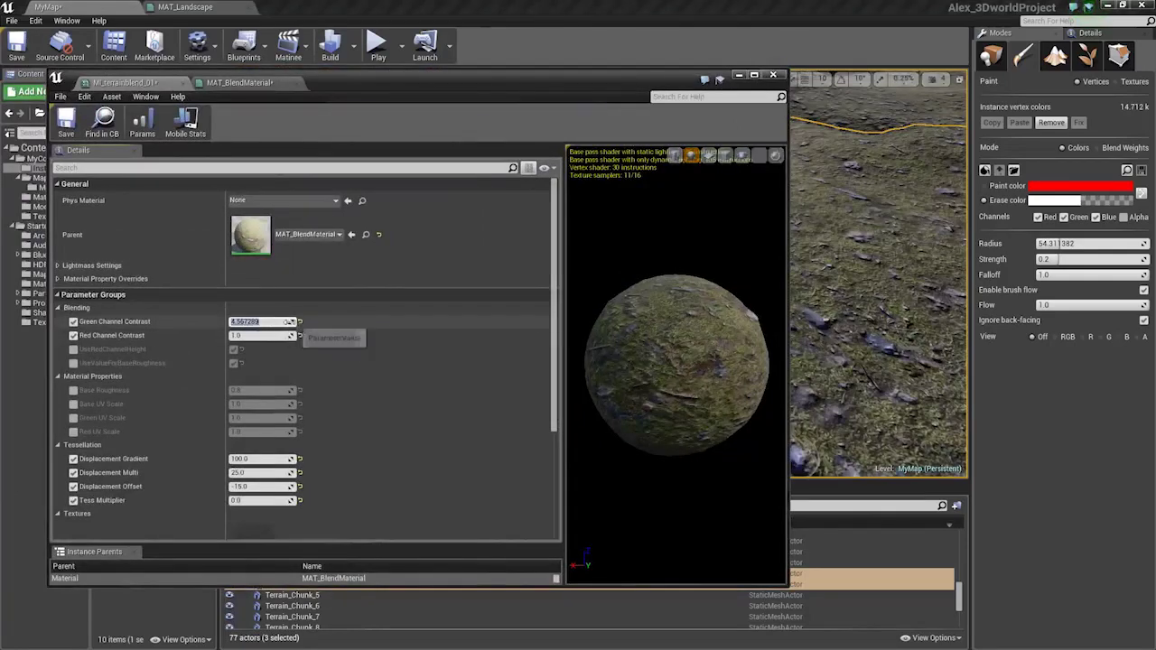
drag(260, 322, 257, 321)
drag(603, 85, 1152, 85)
right_drag(579, 281, 579, 281)
drag(836, 321, 804, 322)
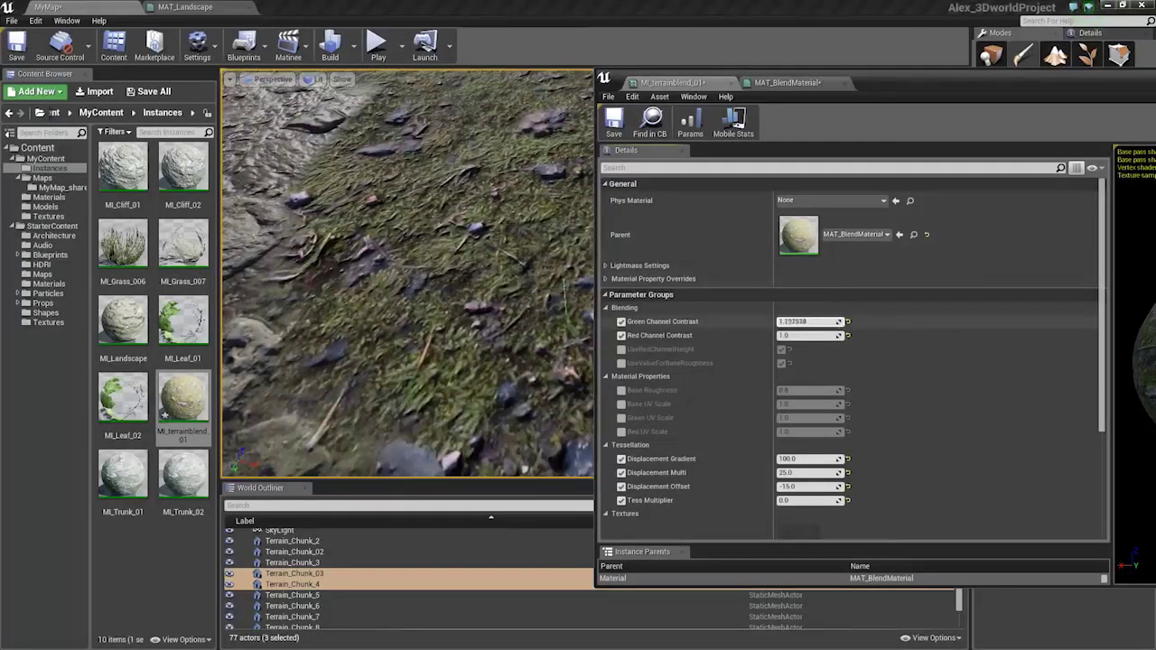
right_drag(495, 281, 495, 281)
right_drag(401, 237, 401, 238)
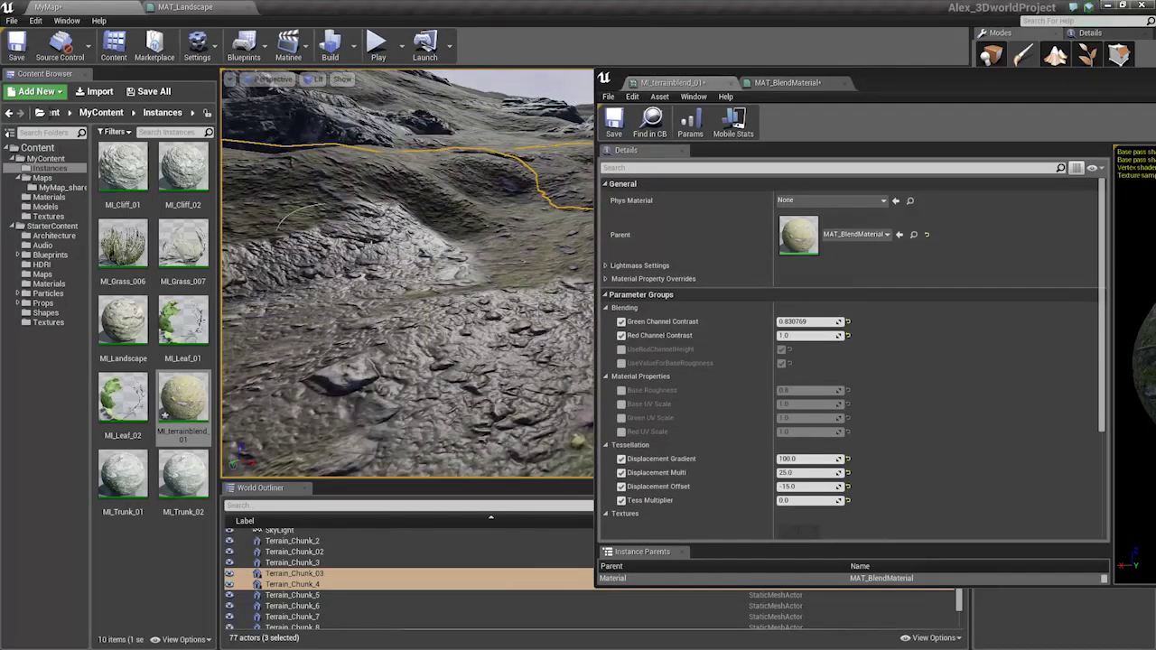
right_drag(352, 264, 352, 263)
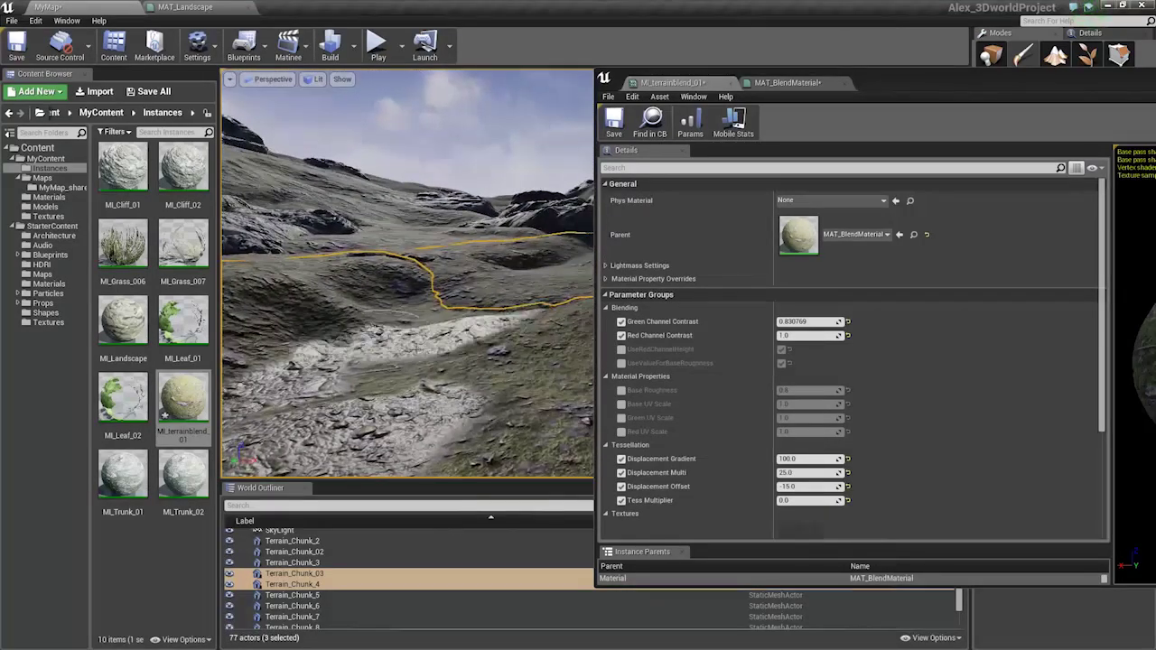
right_drag(454, 361, 453, 360)
Open the parent MAT_BlendMaterial in a maximised editor window and locate the Roughness Blending section of the graph.
double_click(800, 237)
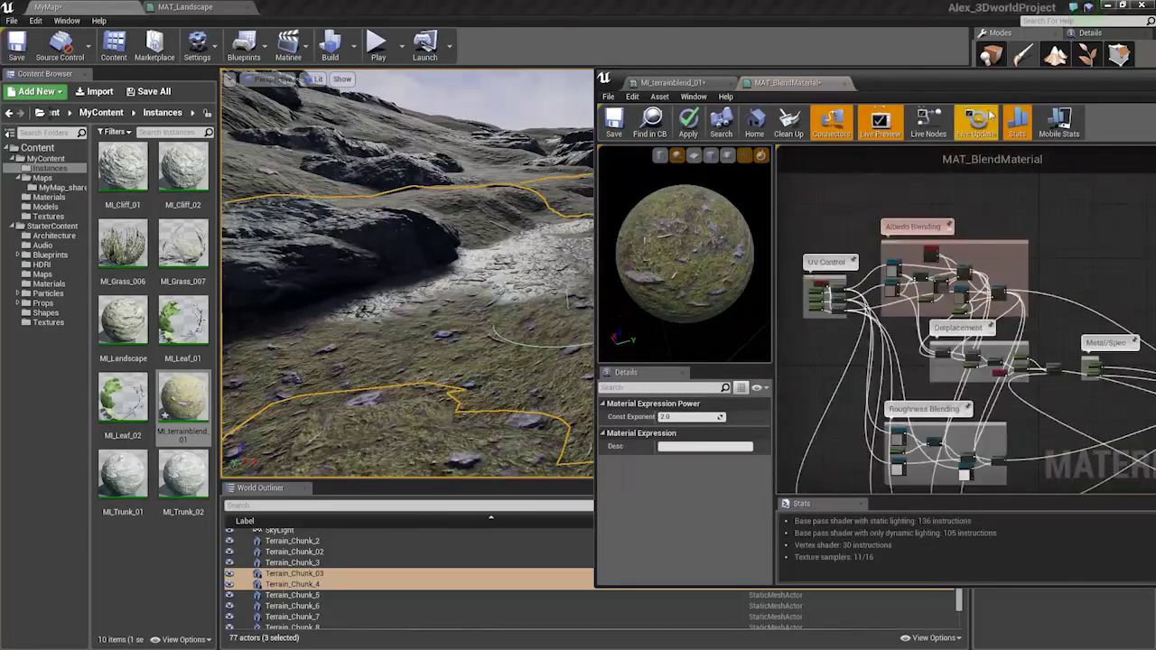
drag(993, 82, 642, 5)
right_drag(524, 345, 729, 289)
scroll(741, 262, up, 5)
right_drag(922, 185, 629, 246)
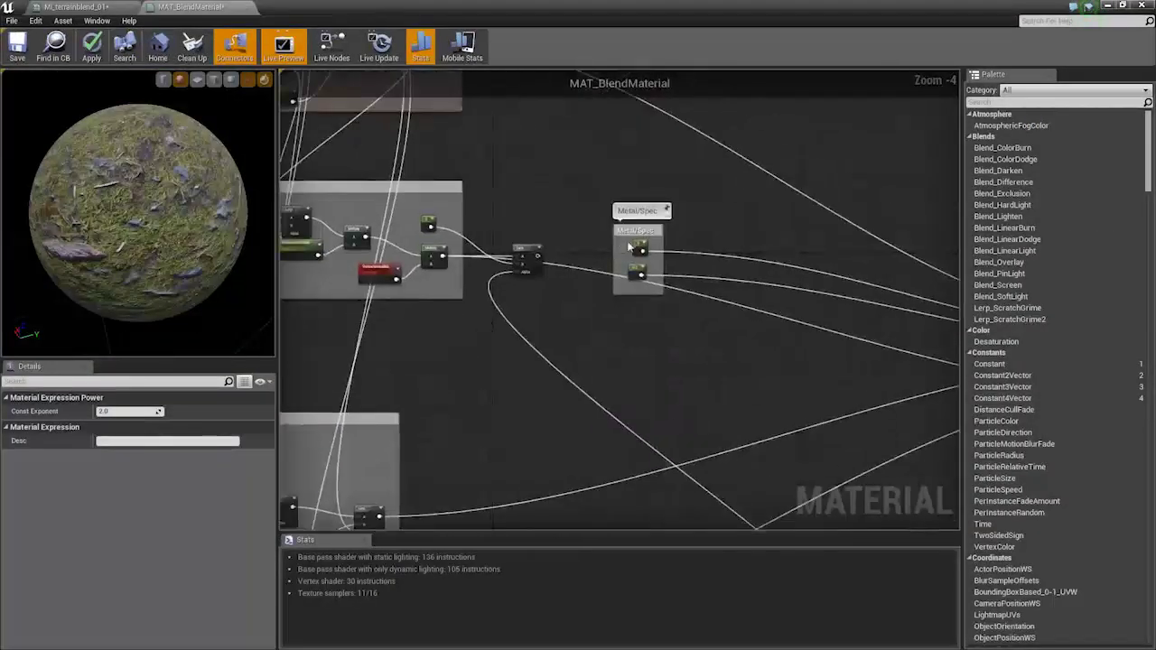
scroll(630, 246, up, 4)
right_drag(714, 274, 632, 258)
right_drag(511, 316, 901, 336)
right_drag(438, 384, 738, 390)
scroll(739, 390, down, 3)
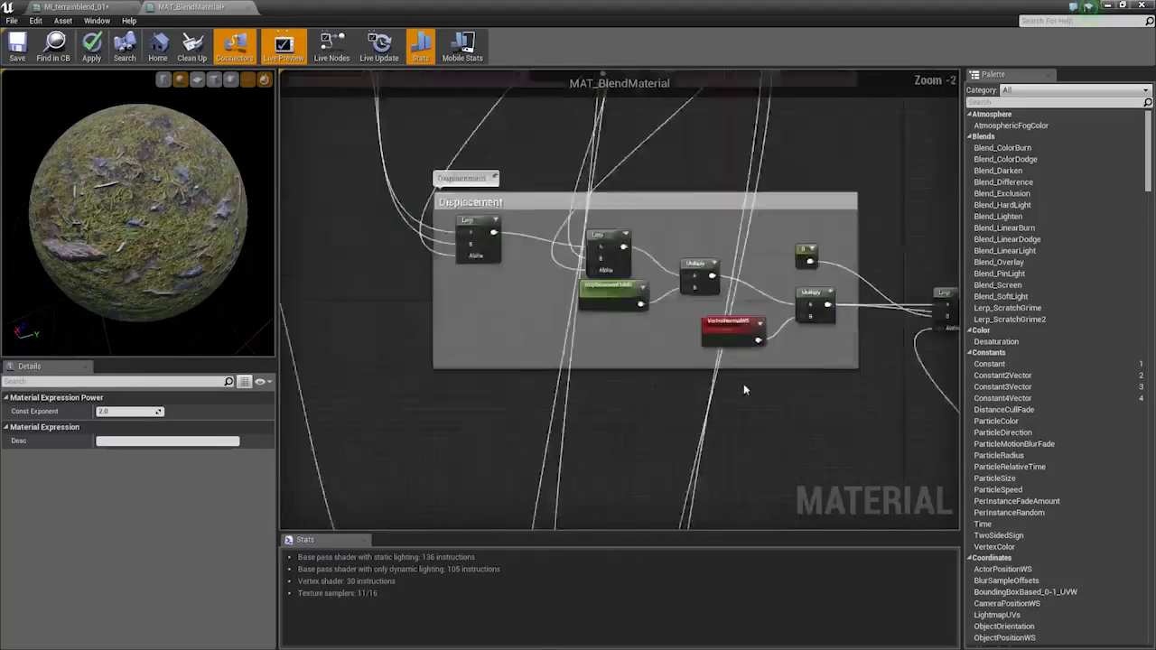
scroll(738, 390, down, 3)
scroll(683, 350, up, 1)
right_drag(629, 506, 519, 255)
scroll(486, 296, up, 4)
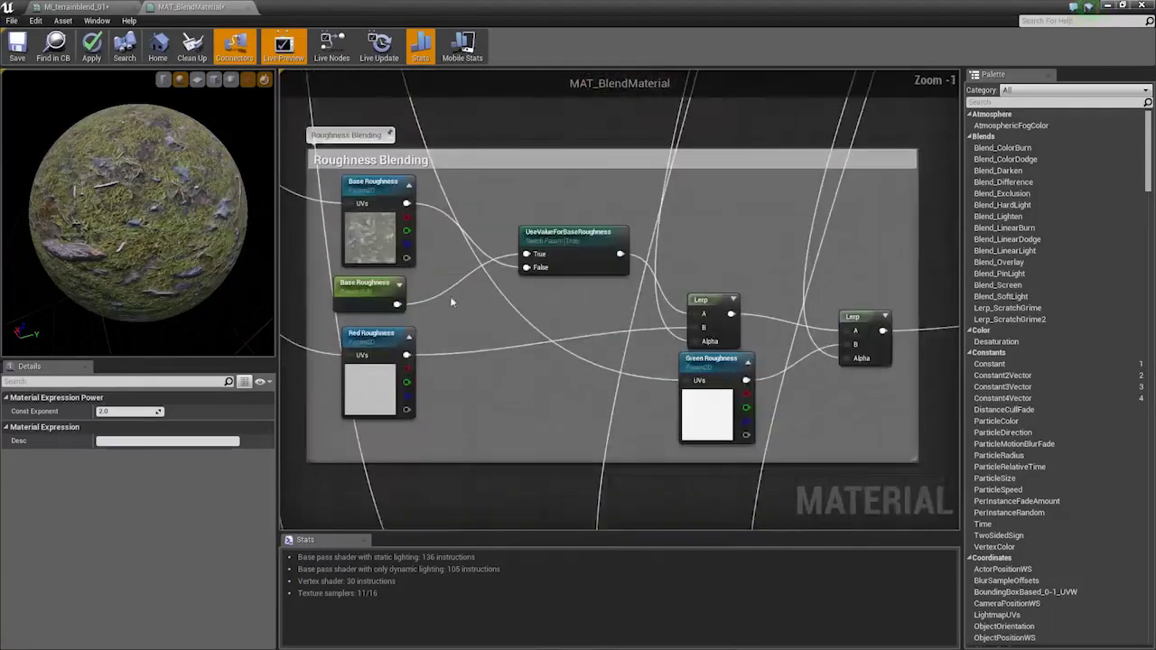
right_drag(414, 372, 515, 310)
scroll(493, 312, up, 1)
Insert a Multiply node between the Red Roughness texture and the B input of the first roughness Lerp.
mouse_move(489, 334)
mouse_down()
mouse_move(524, 351)
mouse_move(496, 343)
mouse_up()
right_drag(542, 329, 511, 330)
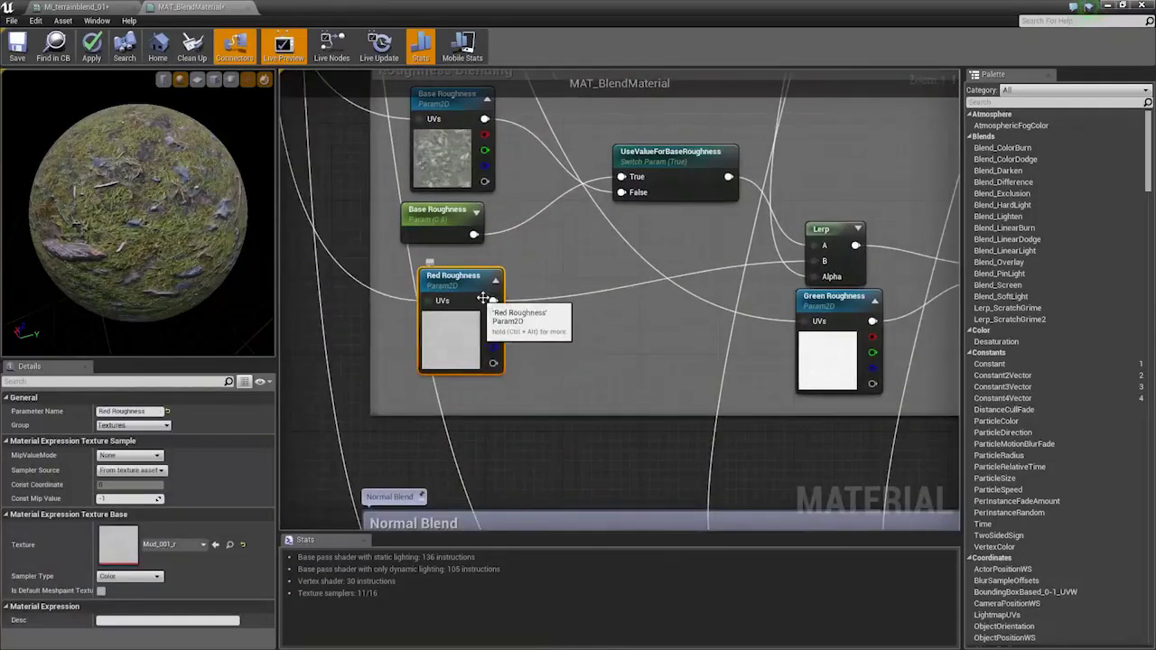
drag(493, 300, 569, 278)
text(mult)
key(Return)
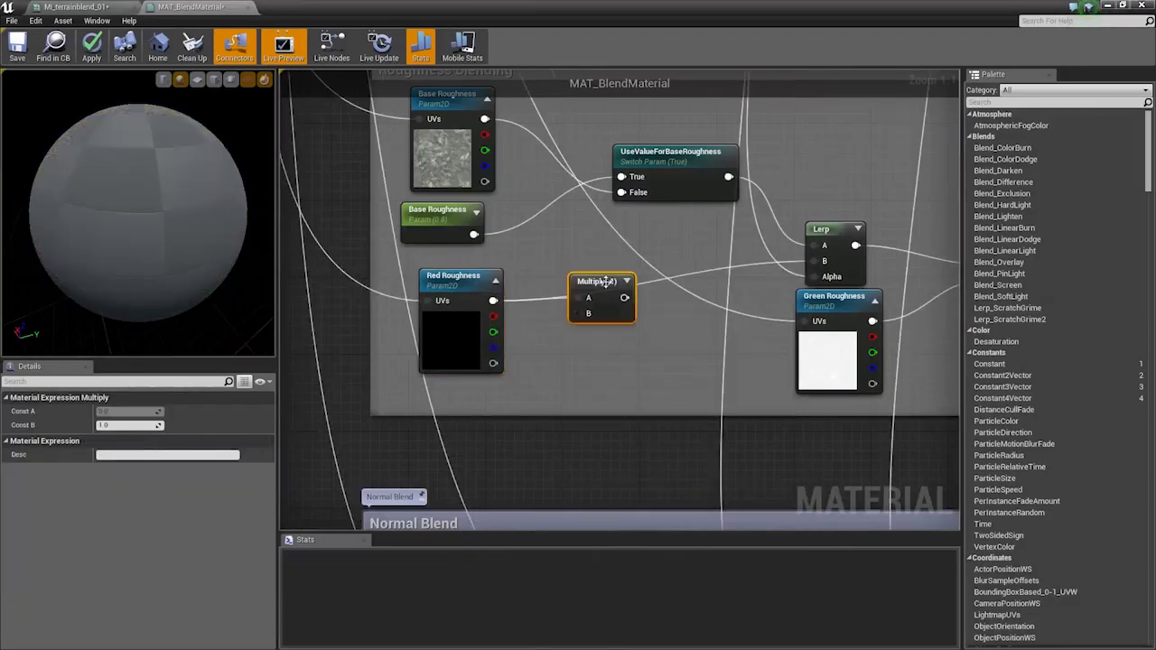
drag(631, 309, 818, 261)
Add a scalar parameter named Red Roughness Mult with default value 1.0 and connect it to the Multiply node's B input.
click(543, 352)
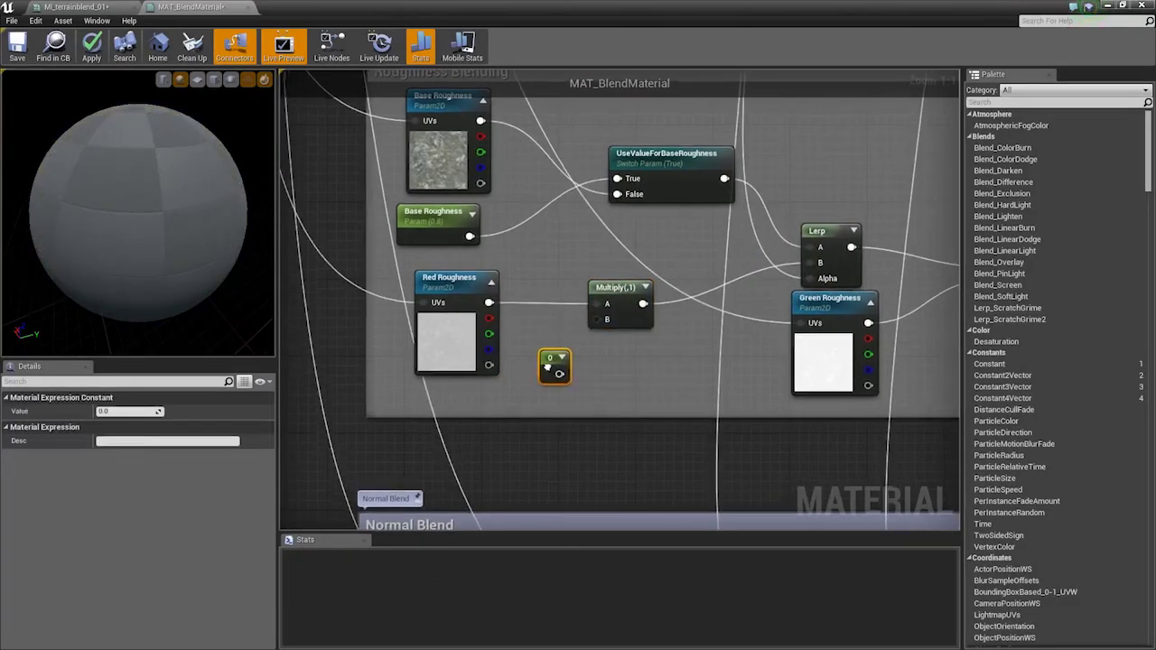
right_click(555, 366)
click(569, 374)
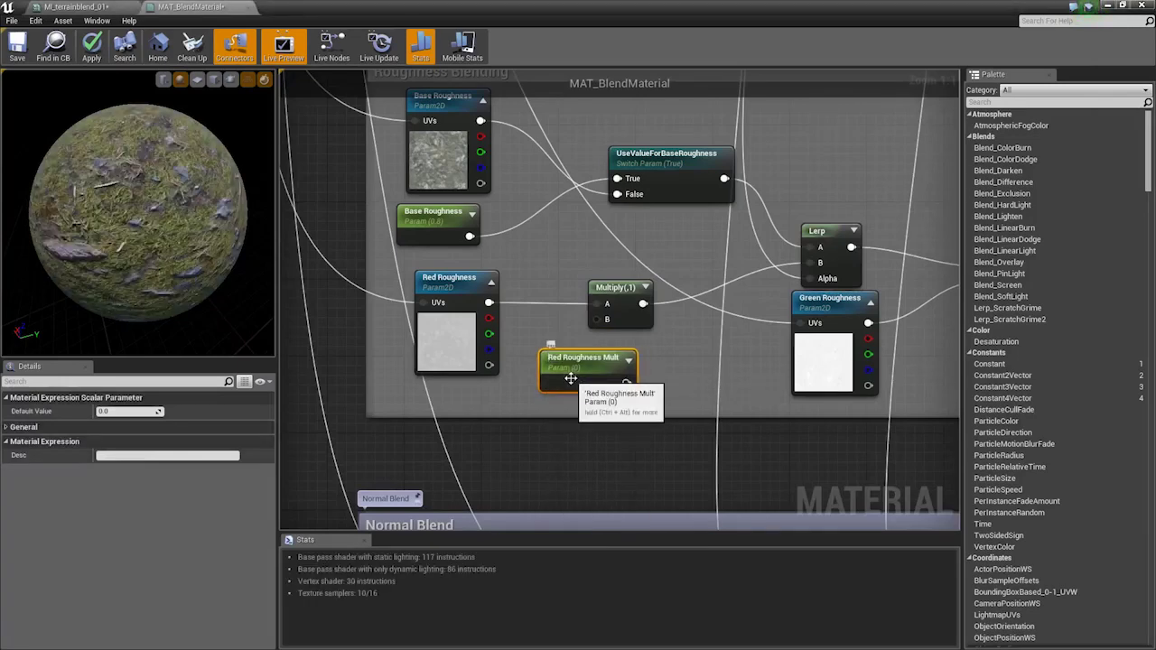
drag(626, 383, 598, 321)
right_drag(590, 315, 587, 407)
drag(576, 458, 571, 455)
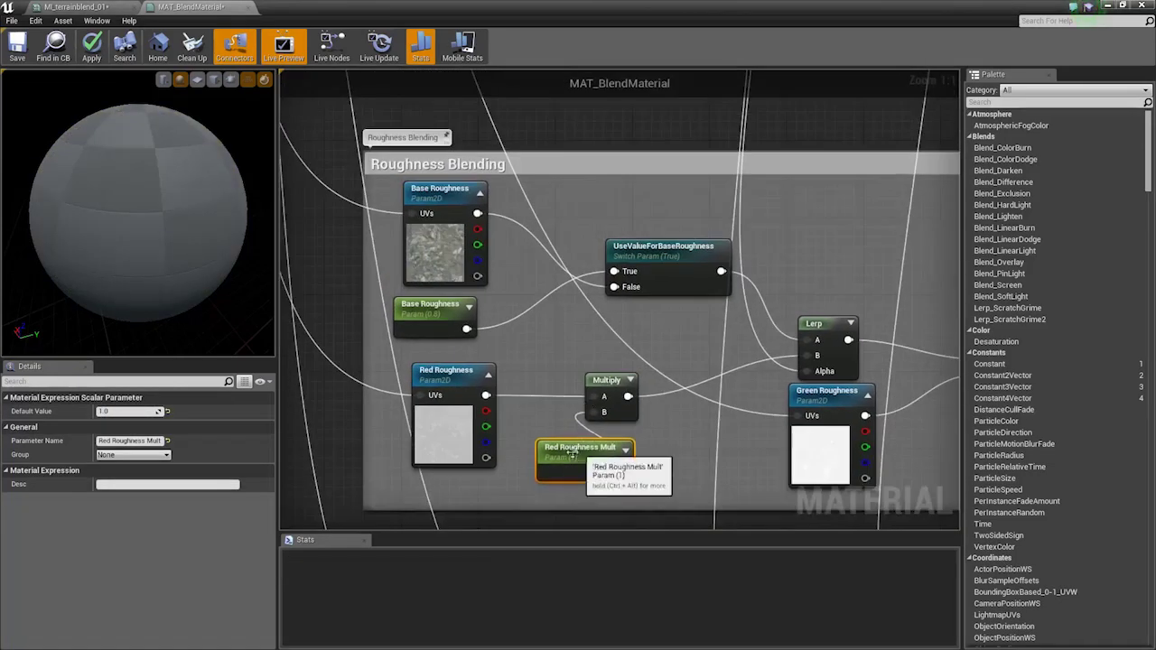
Assign the Red Roughness Mult parameter to the Material Properties group and apply the changes to MAT_BlendMaterial.
click(144, 454)
click(127, 464)
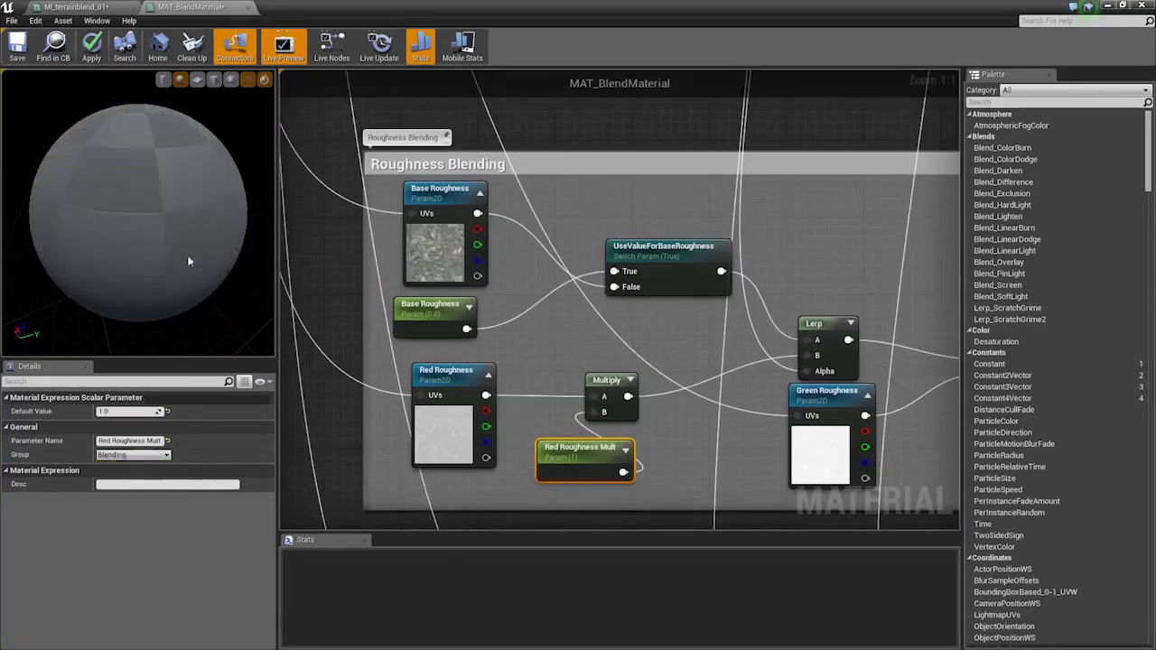
click(166, 456)
click(126, 473)
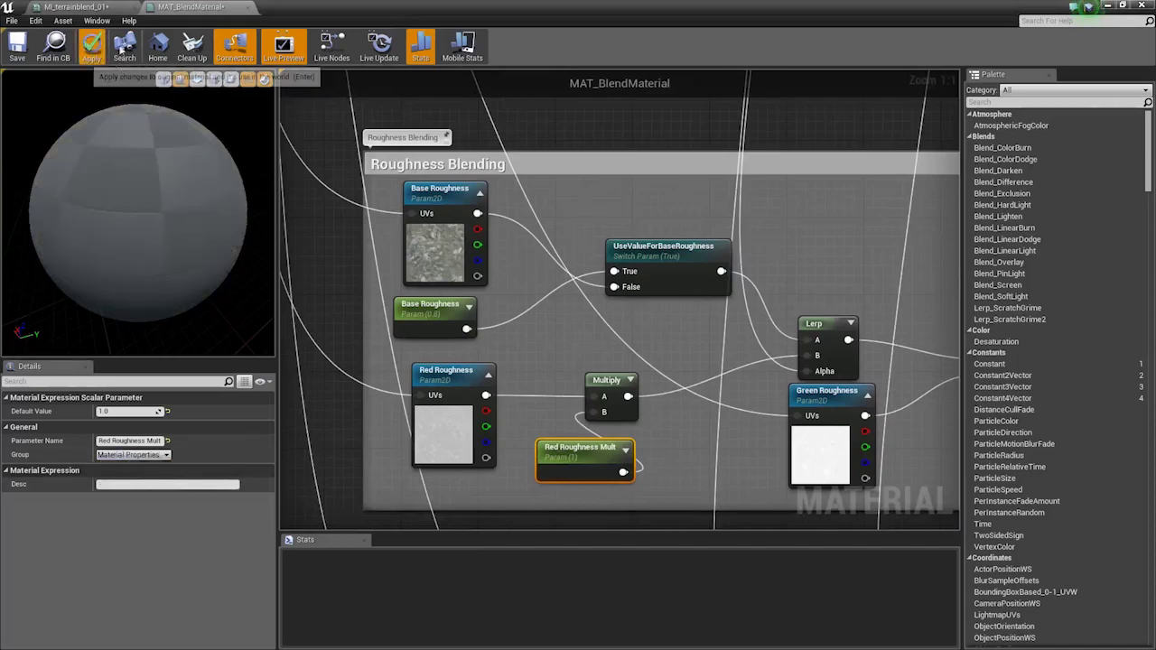
In MI_terrainblend_01, override Red Roughness Mult with about 1.52 and inspect the dirt path's shine in the level.
click(76, 6)
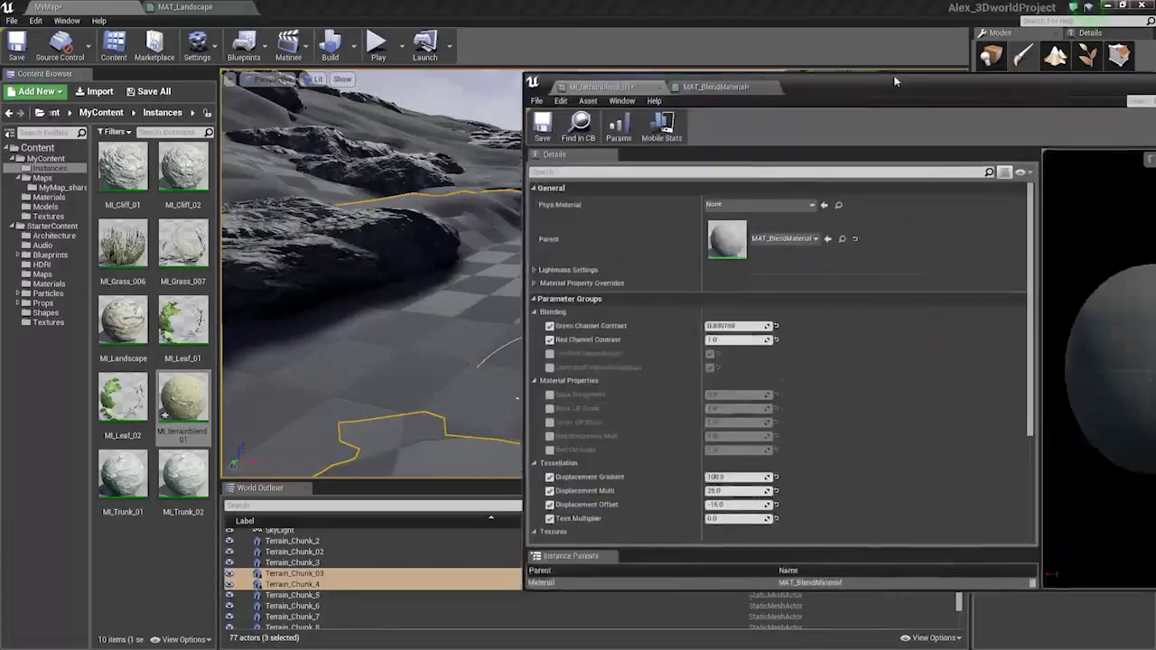
drag(895, 81, 1034, 42)
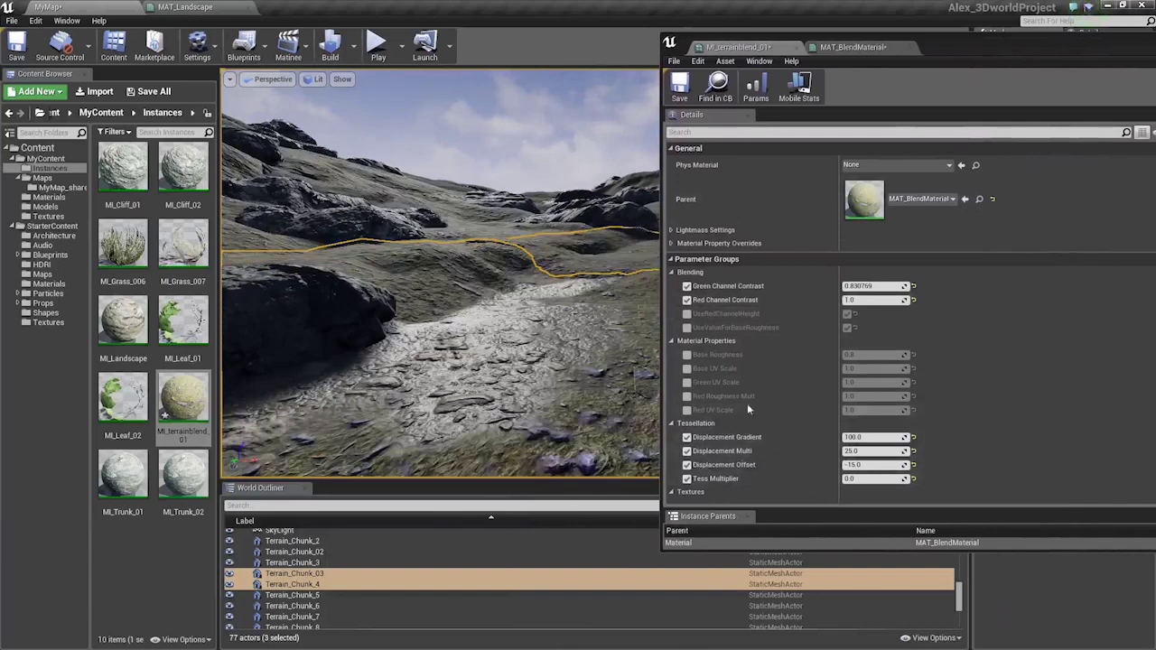
scroll(760, 398, down, 2)
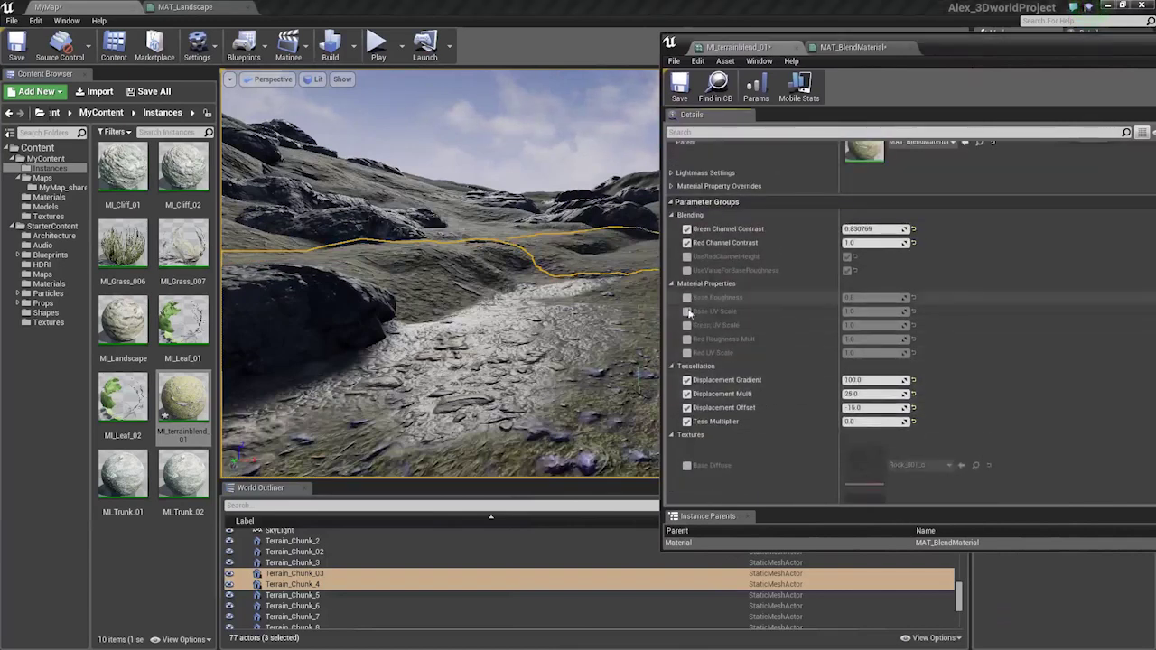
drag(875, 340, 903, 339)
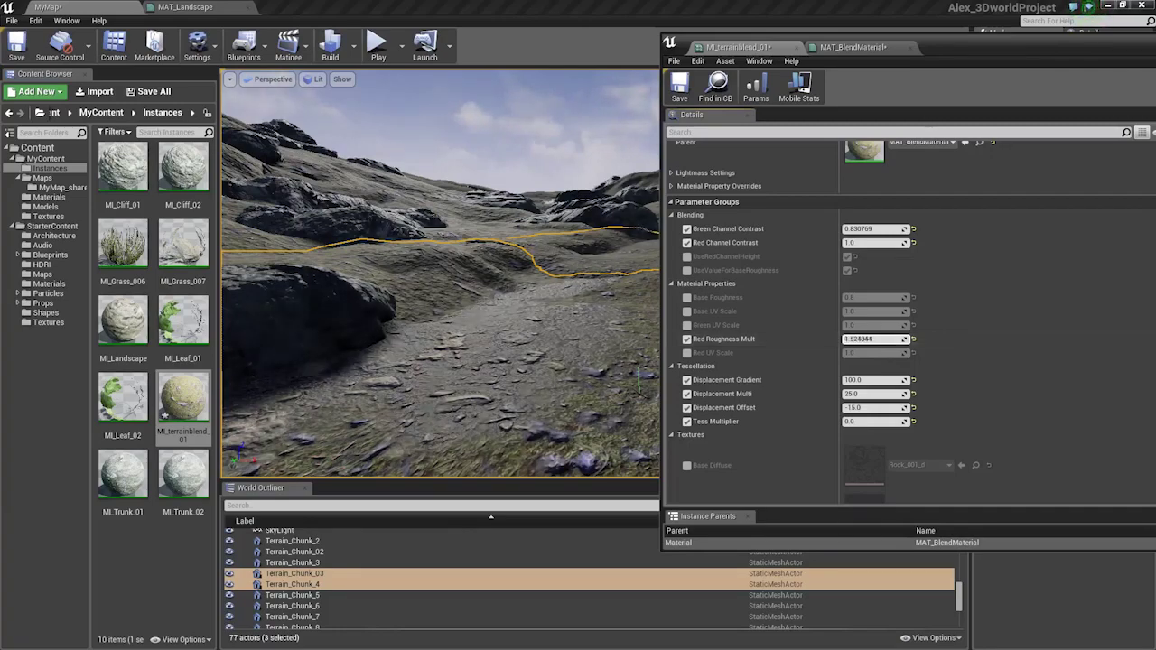
mouse_move(594, 360)
right_down()
mouse_move(589, 429)
mouse_move(565, 439)
mouse_move(592, 378)
right_up()
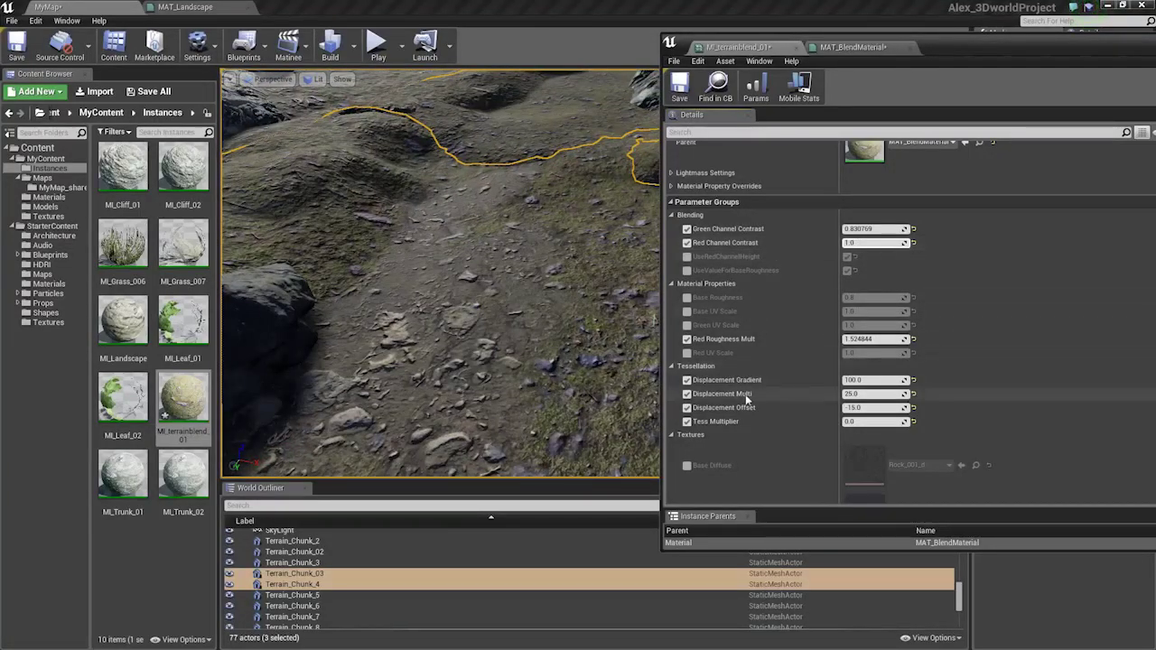
Switch off the Base UV Scale override, set Red UV Scale to about 1.95, and inspect the dirt path.
scroll(755, 393, down, 2)
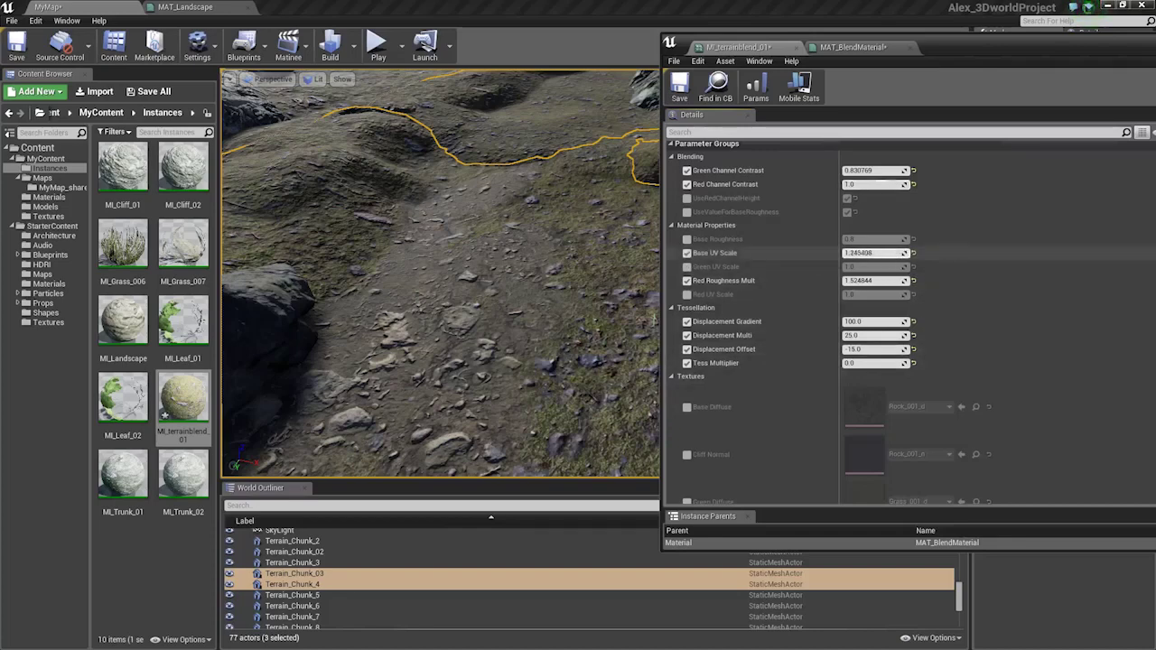
click(687, 253)
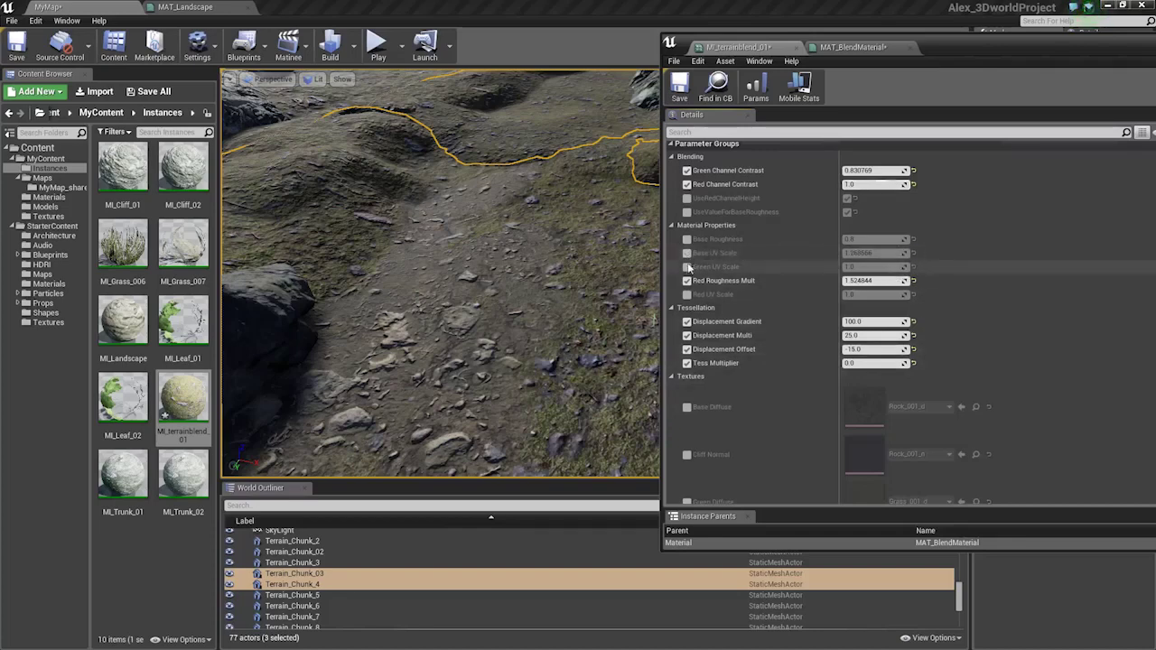
click(687, 294)
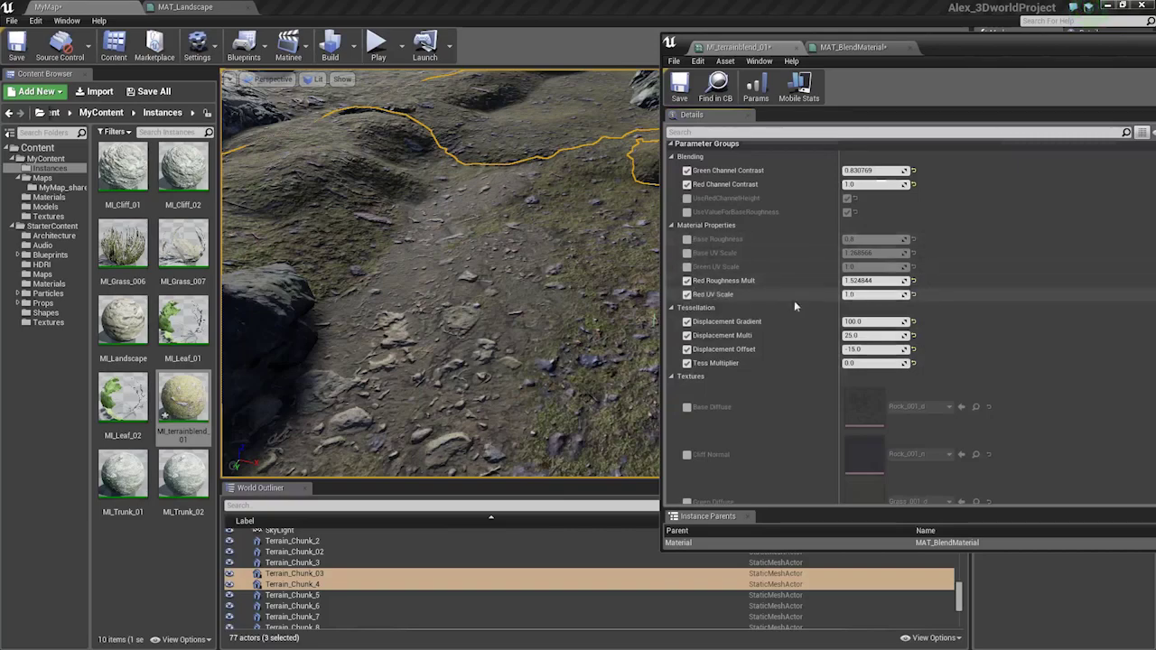
drag(873, 294, 907, 295)
right_drag(549, 298, 538, 239)
right_drag(452, 271, 456, 271)
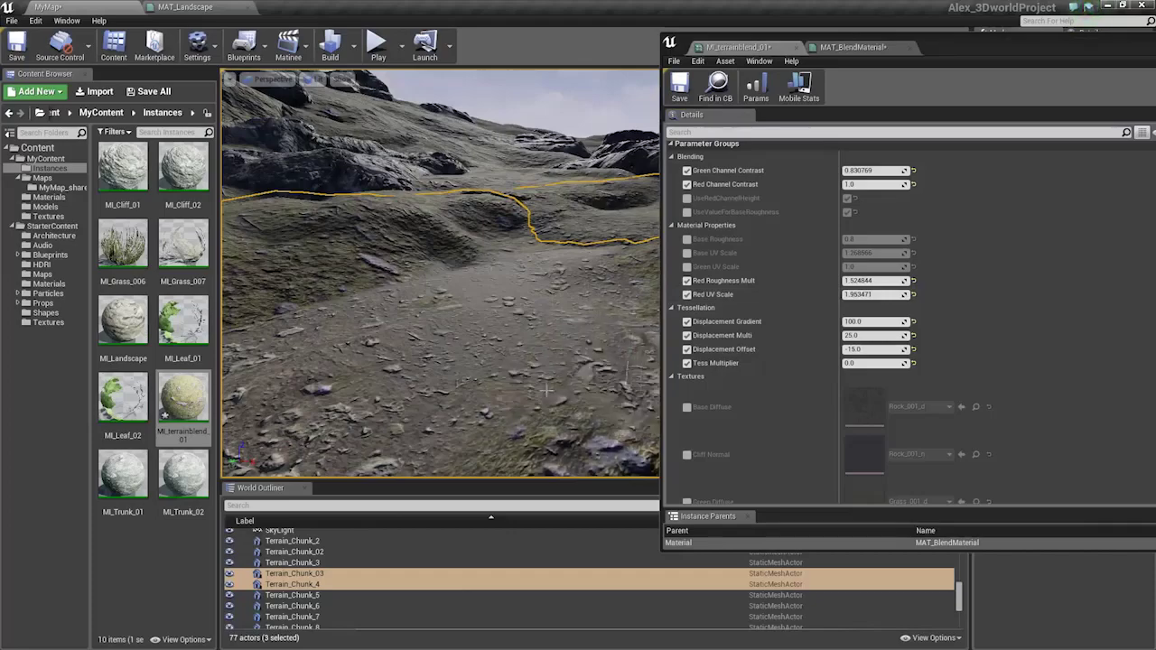
right_drag(457, 271, 452, 271)
Raise Tess Multiplier to 2.0 and inspect the tessellated dirt path up close.
click(876, 364)
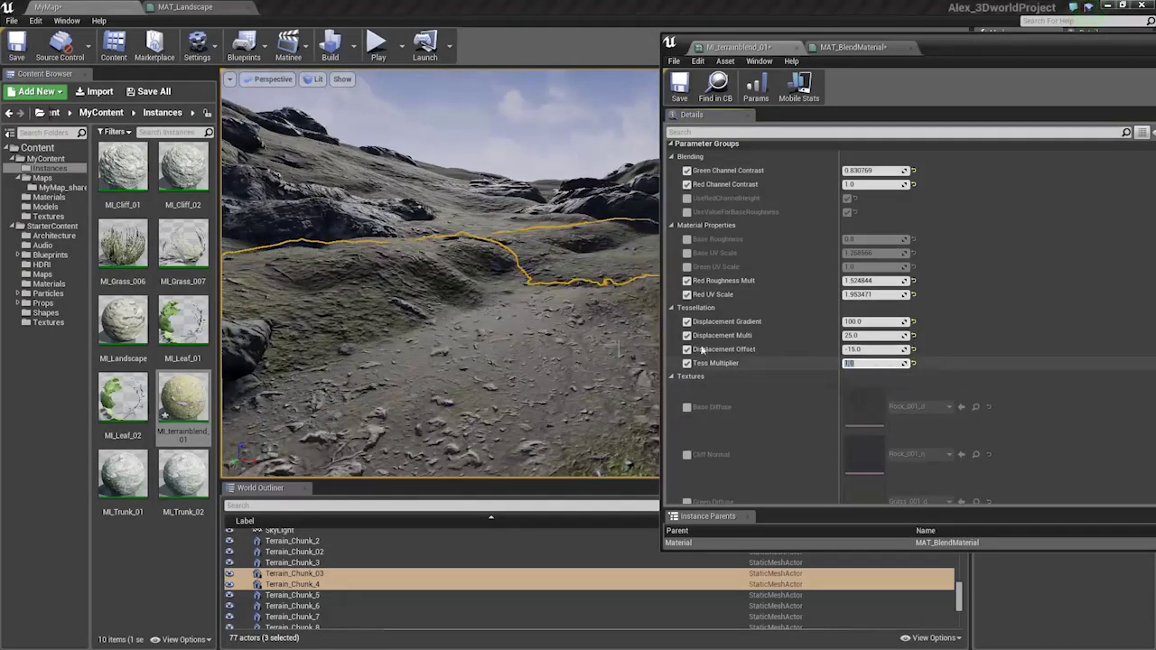
mouse_move(611, 348)
right_down()
mouse_move(623, 362)
mouse_move(618, 325)
mouse_move(623, 362)
right_up()
click(868, 362)
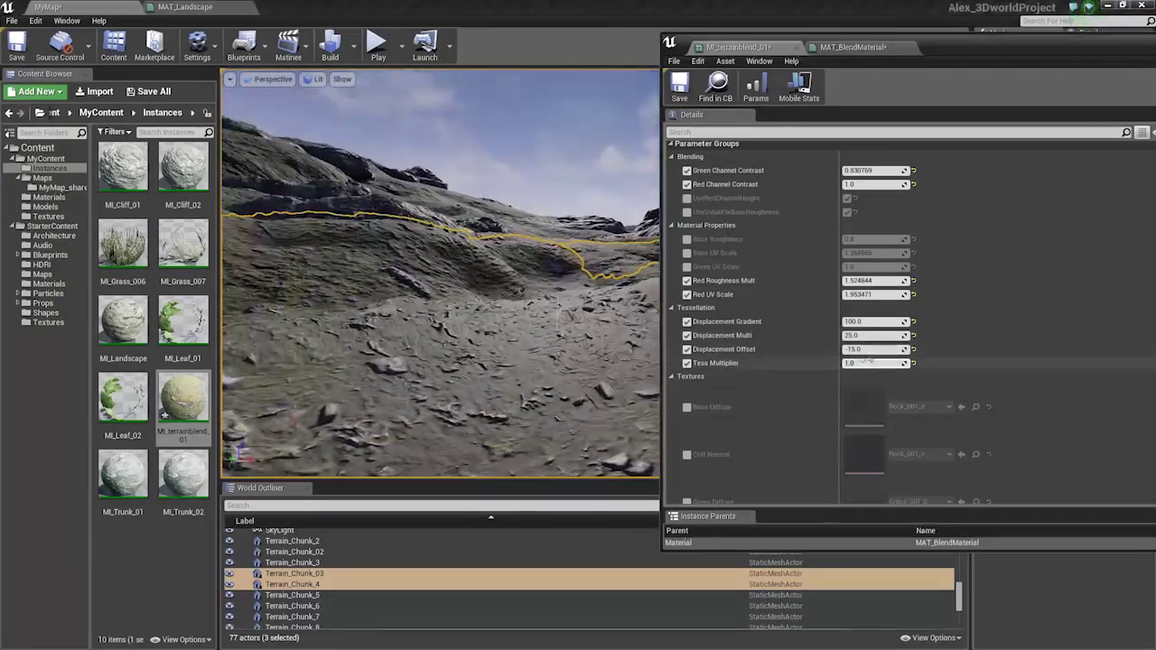
right_drag(611, 294, 617, 298)
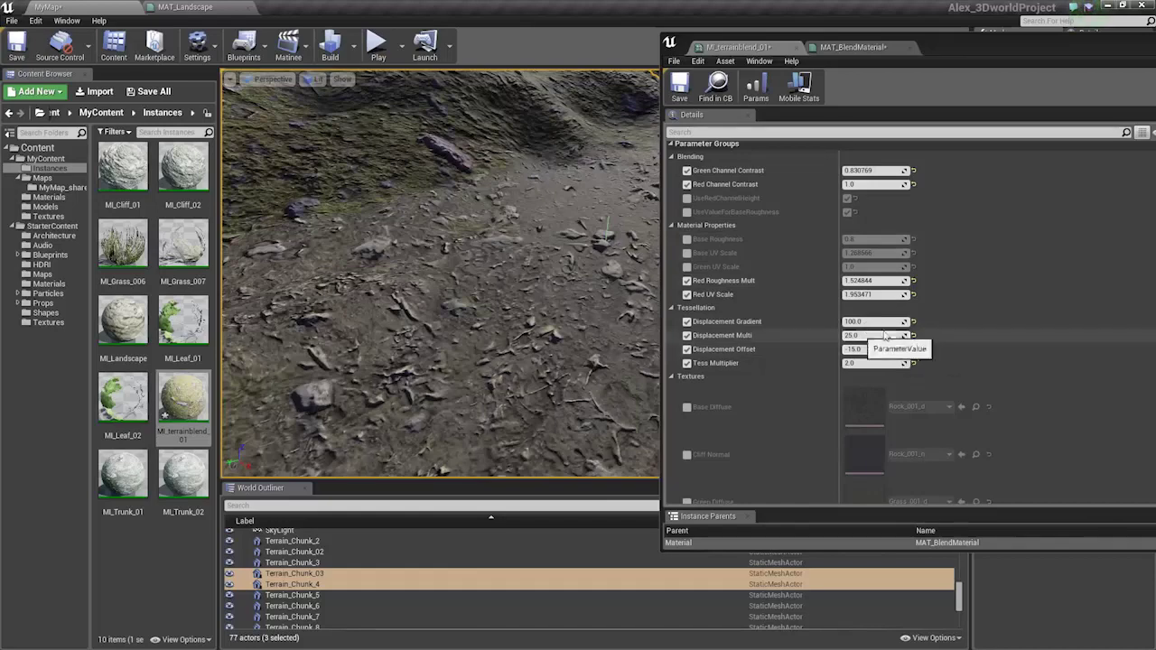
Set Displacement Multi to 15 and inspect the dirt path's displacement.
text(15)
key(Return)
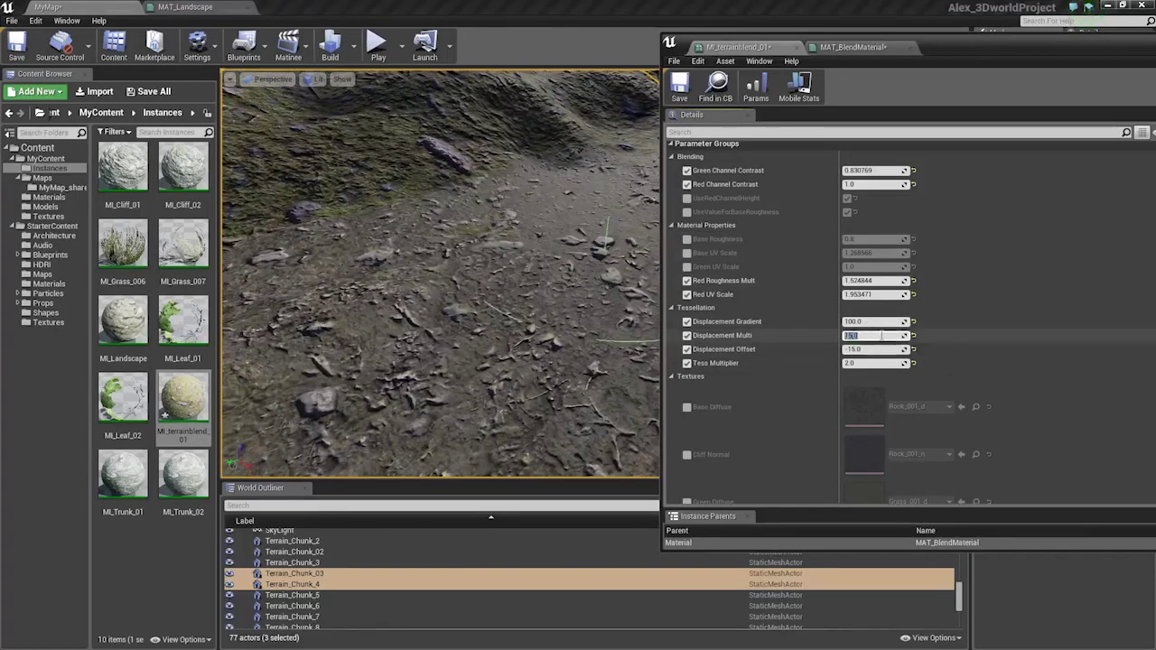
right_drag(314, 259, 321, 244)
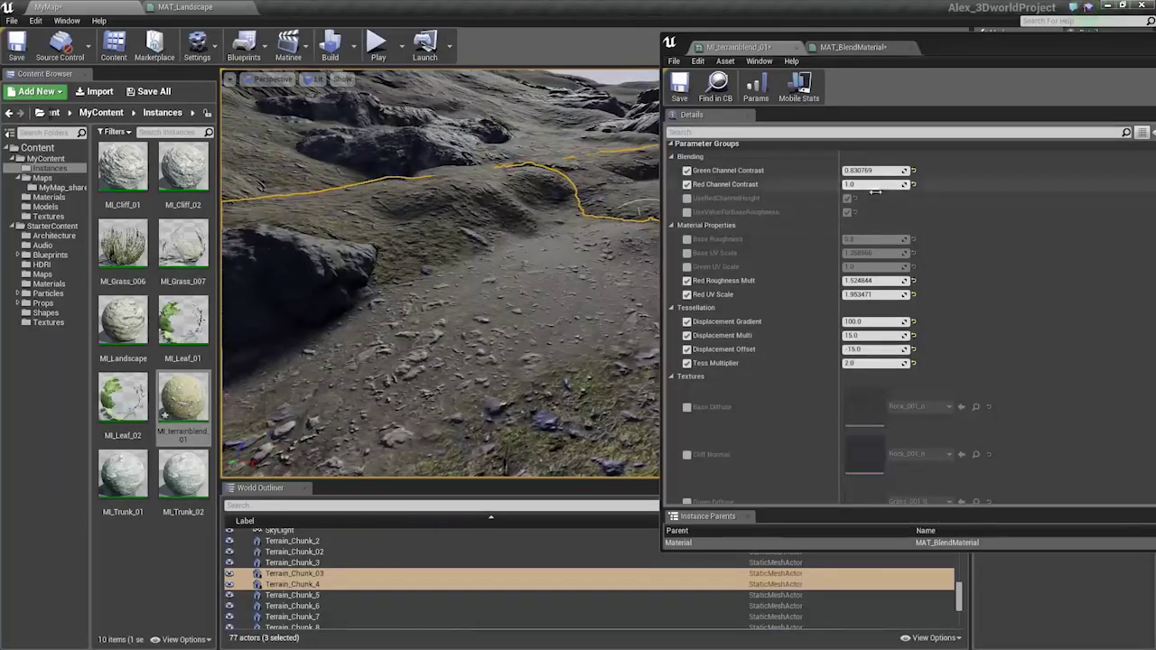
Try a Red UV Scale of about 0.96 and check the size of the stones in the dirt.
scroll(838, 282, up, 4)
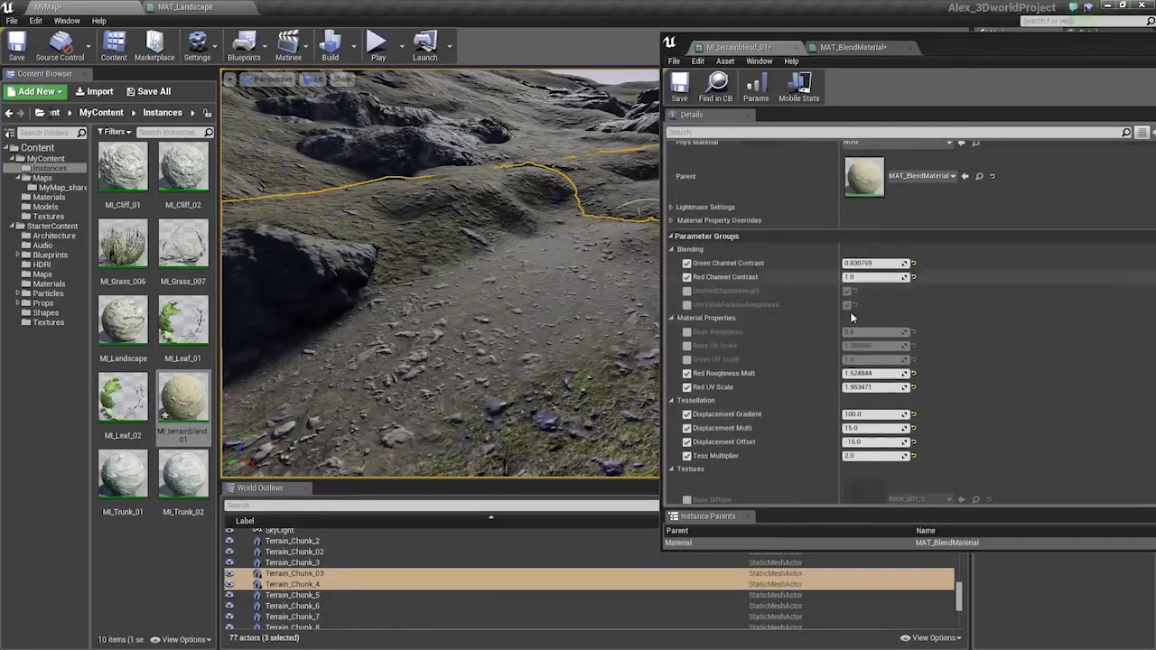
drag(899, 388, 902, 388)
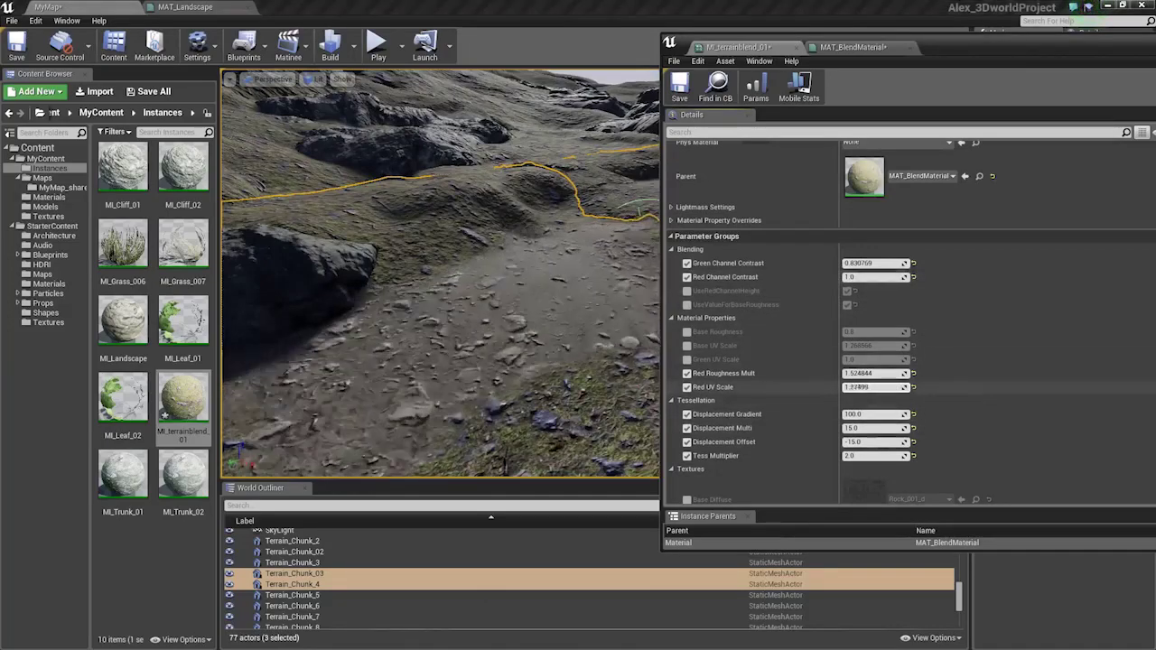
right_drag(542, 298, 529, 275)
right_drag(438, 253, 535, 257)
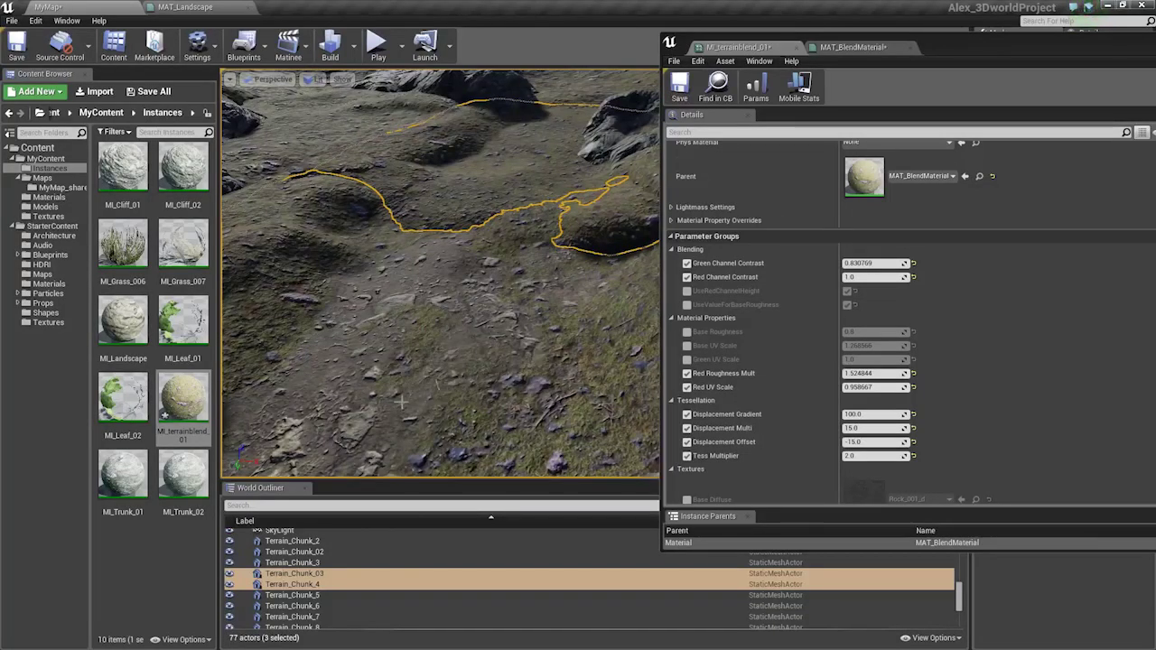
Examine the blend of dirt, grass and cliff rock on terrain chunks across the valley.
right_drag(400, 402, 406, 359)
right_drag(451, 415, 522, 321)
right_drag(583, 276, 591, 225)
right_drag(583, 298, 523, 269)
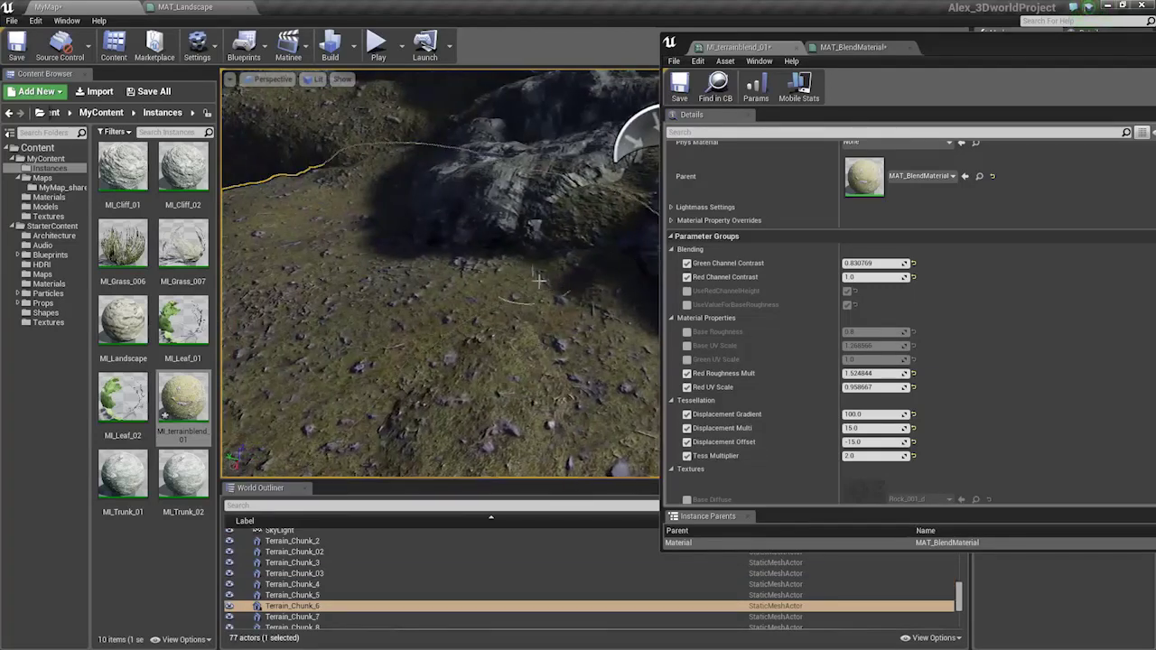
right_drag(619, 307, 704, 244)
right_drag(593, 284, 524, 325)
click(592, 284)
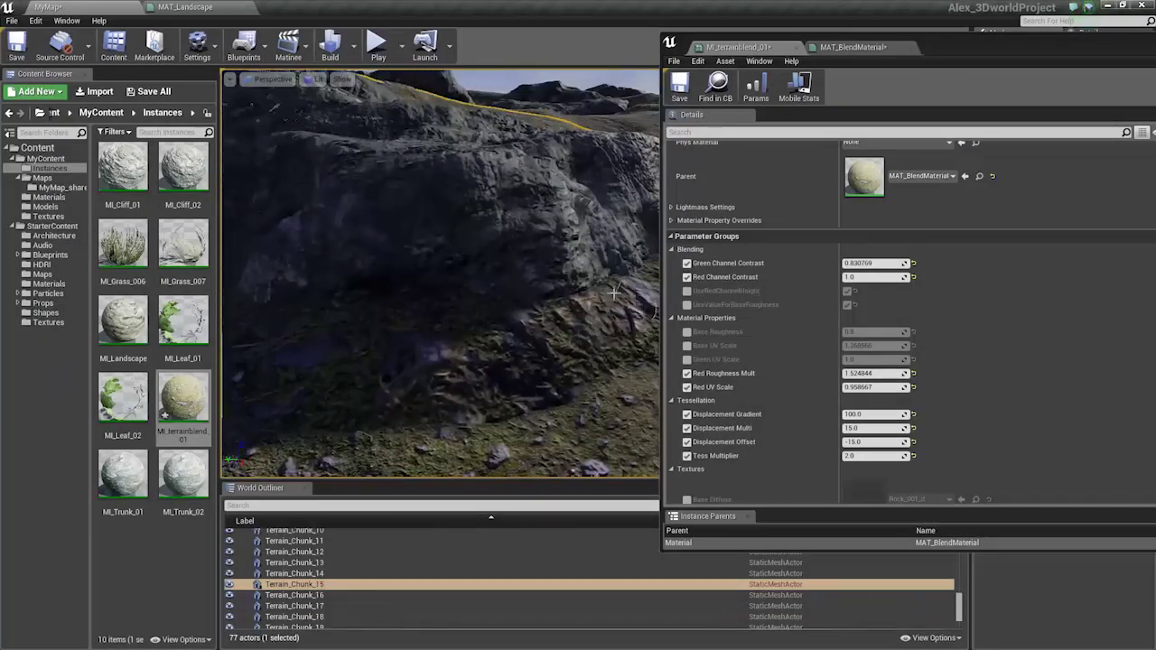
right_drag(466, 289, 533, 266)
Set Red UV Scale to about 1.63 and check the dirt texture on Terrain_Chunk_03 and Terrain_Chunk_4.
drag(897, 387, 908, 387)
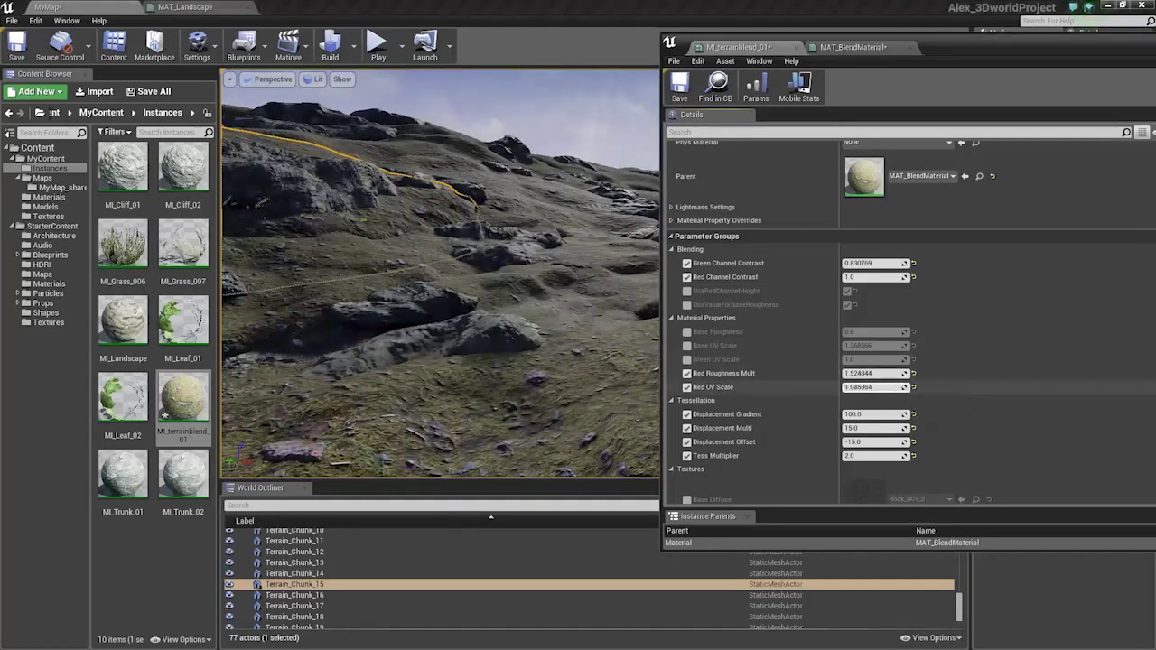
right_drag(632, 346, 508, 262)
click(517, 271)
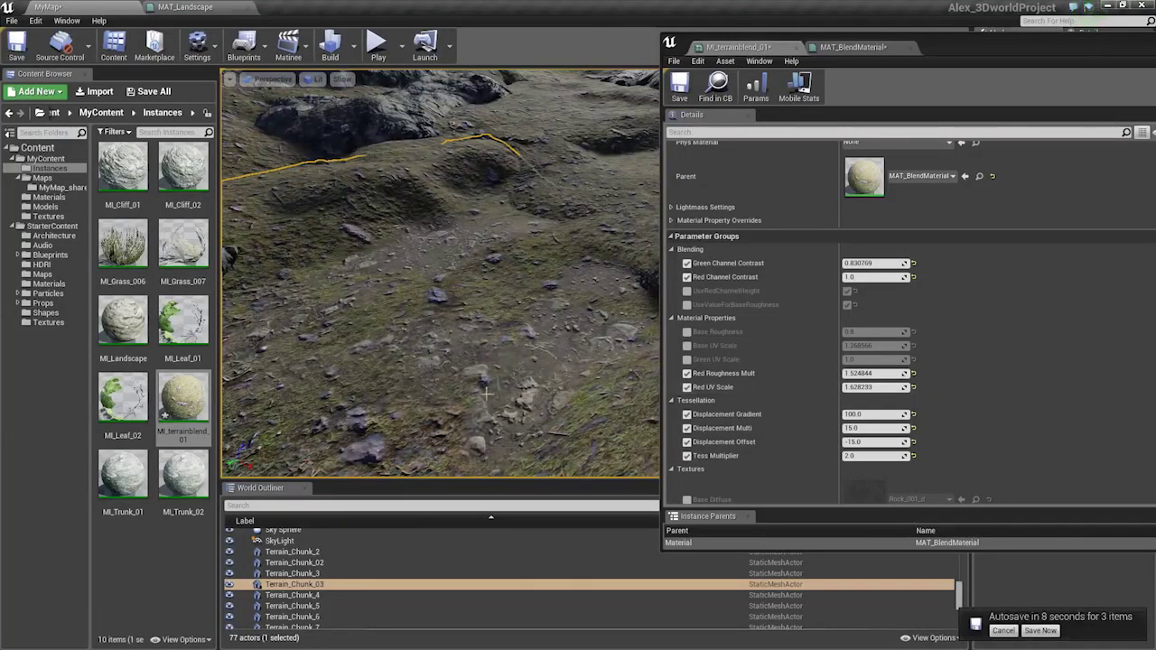
right_drag(340, 434, 537, 262)
click(537, 262)
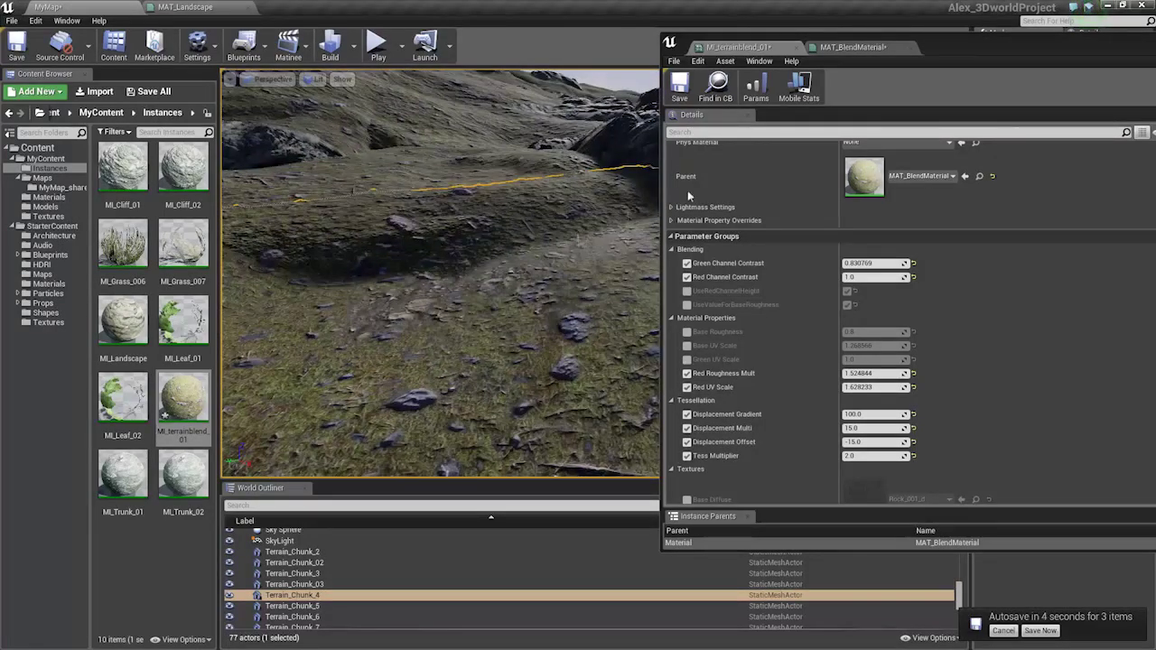
Close the MI_terrainblend_01 and MAT_BlendMaterial editors and survey the valley in the full level viewport.
click(797, 48)
click(797, 48)
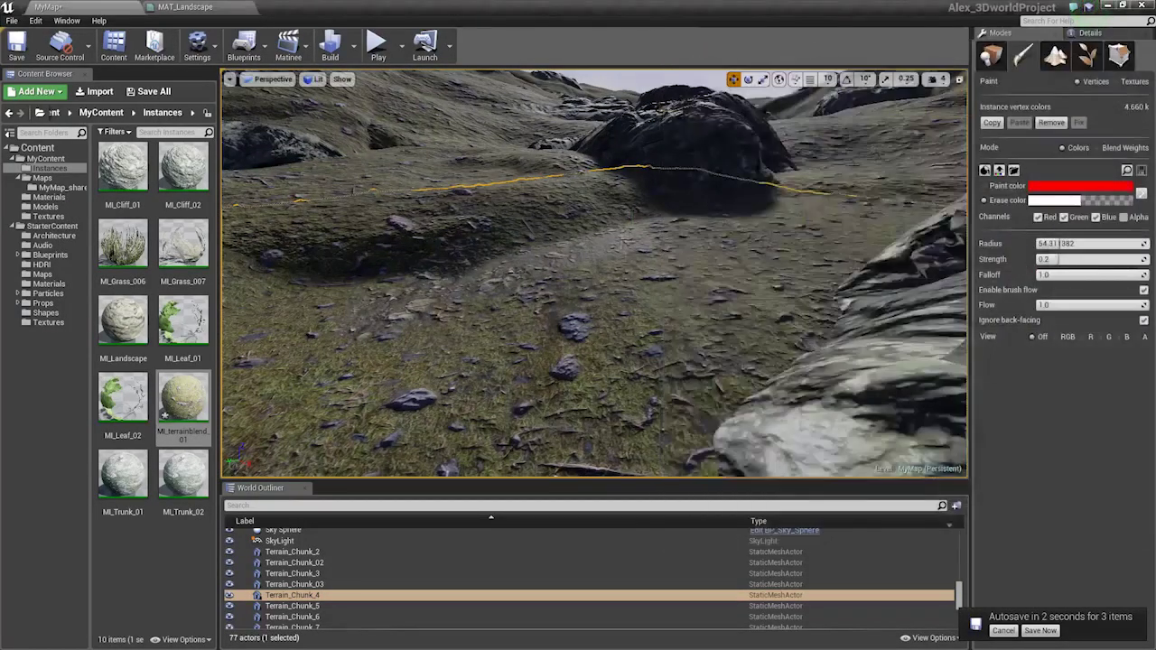
right_drag(590, 340, 588, 294)
scroll(565, 369, up, 1)
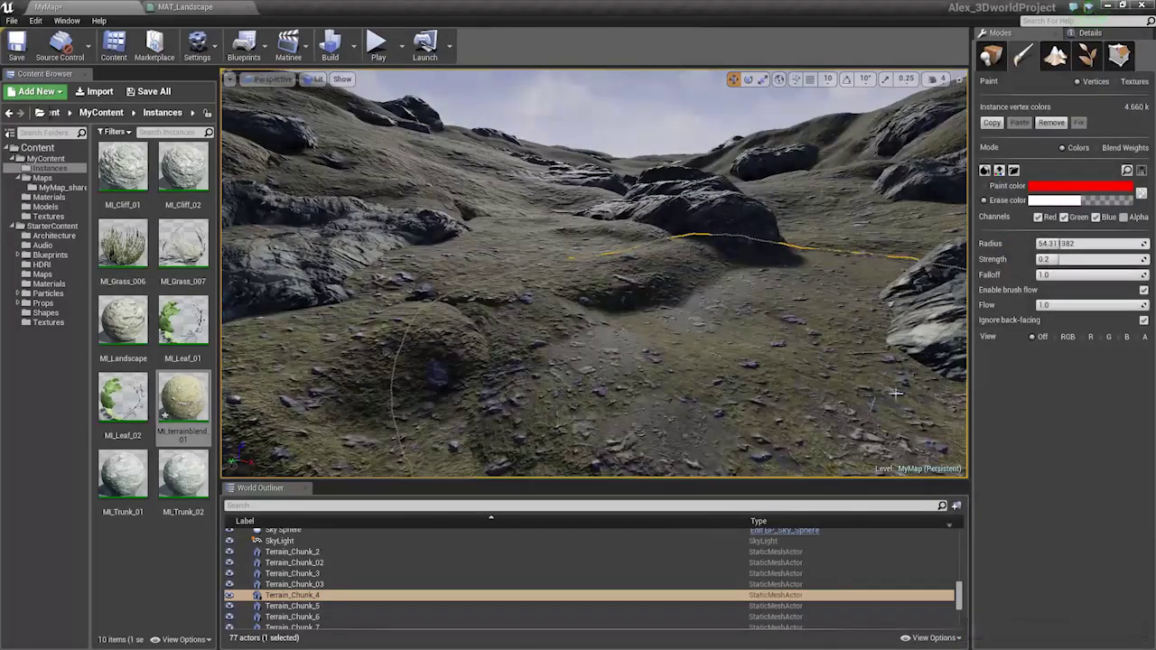
right_drag(557, 335, 692, 411)
Select Terrain_Chunk_10 for vertex painting and set the paint color to black.
key(shift+1)
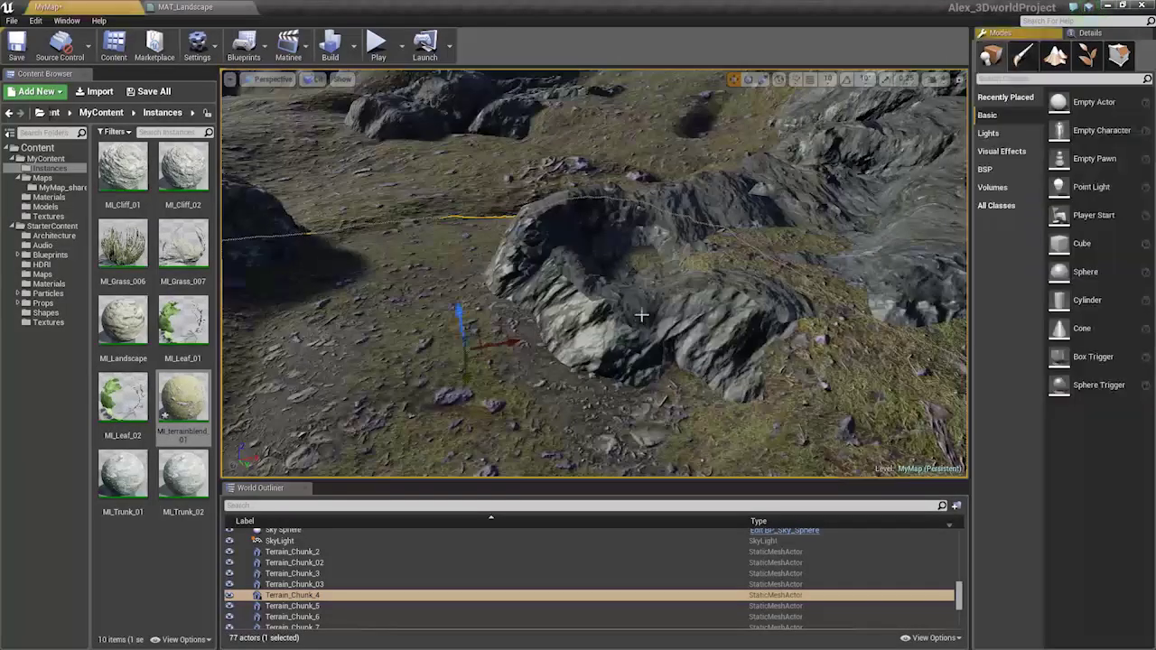
right_drag(597, 298, 326, 244)
mouse_move(574, 365)
right_down()
mouse_move(453, 352)
mouse_move(416, 406)
mouse_move(434, 434)
right_up()
click(534, 271)
key(shift+2)
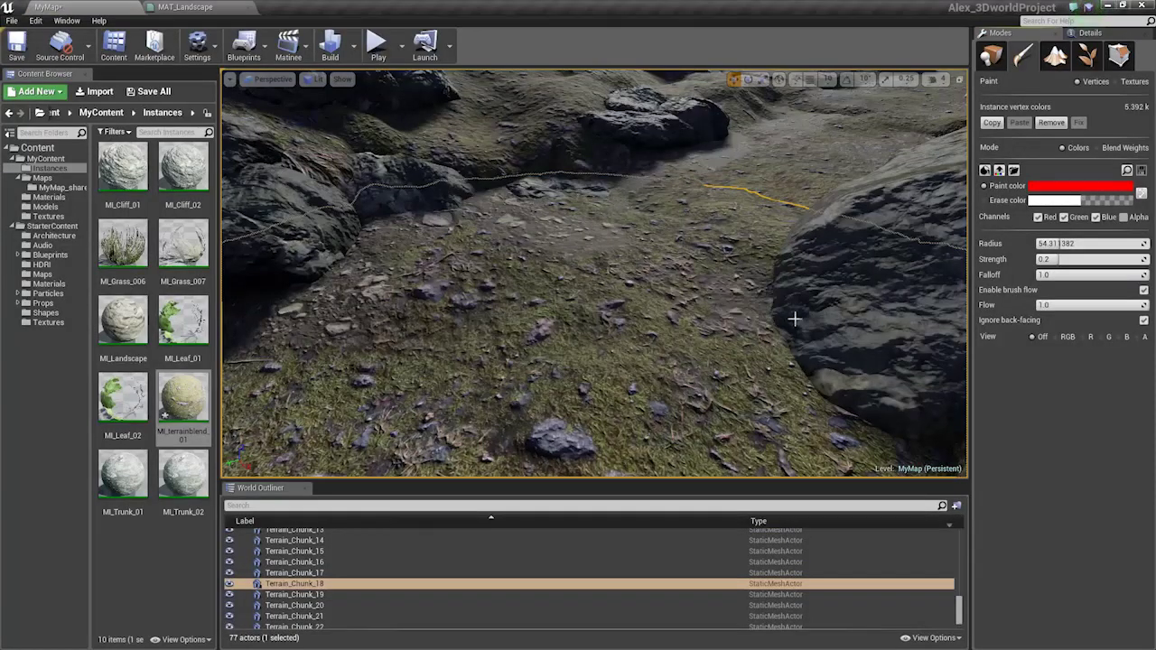
right_drag(807, 332, 669, 282)
click(669, 282)
click(1066, 187)
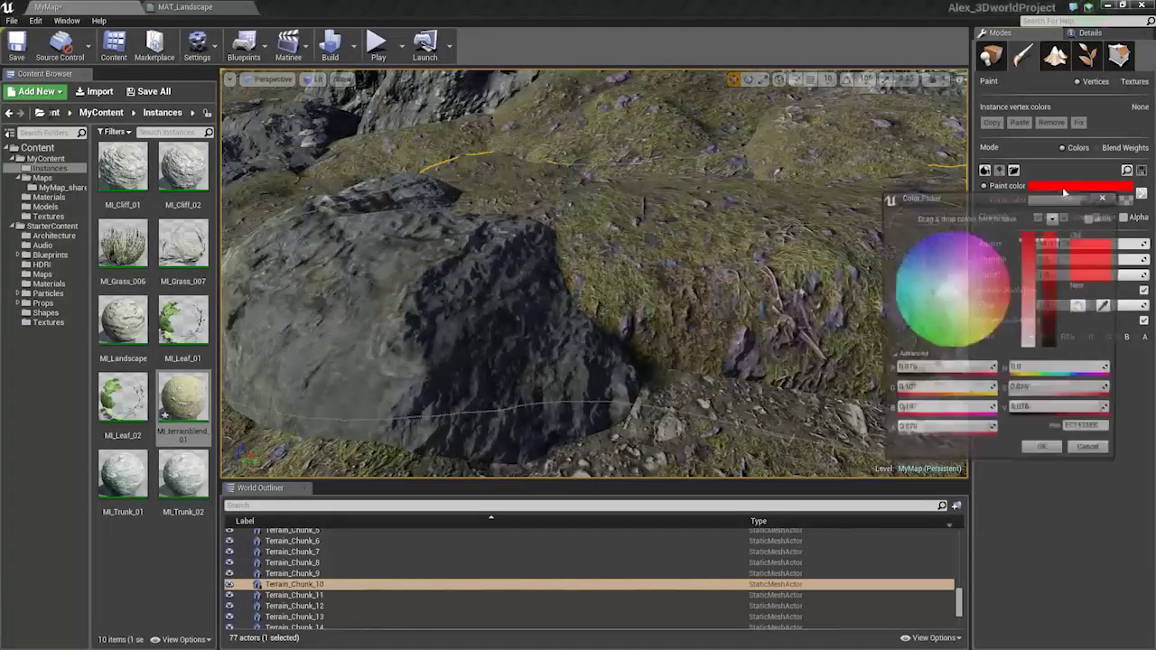
click(1043, 454)
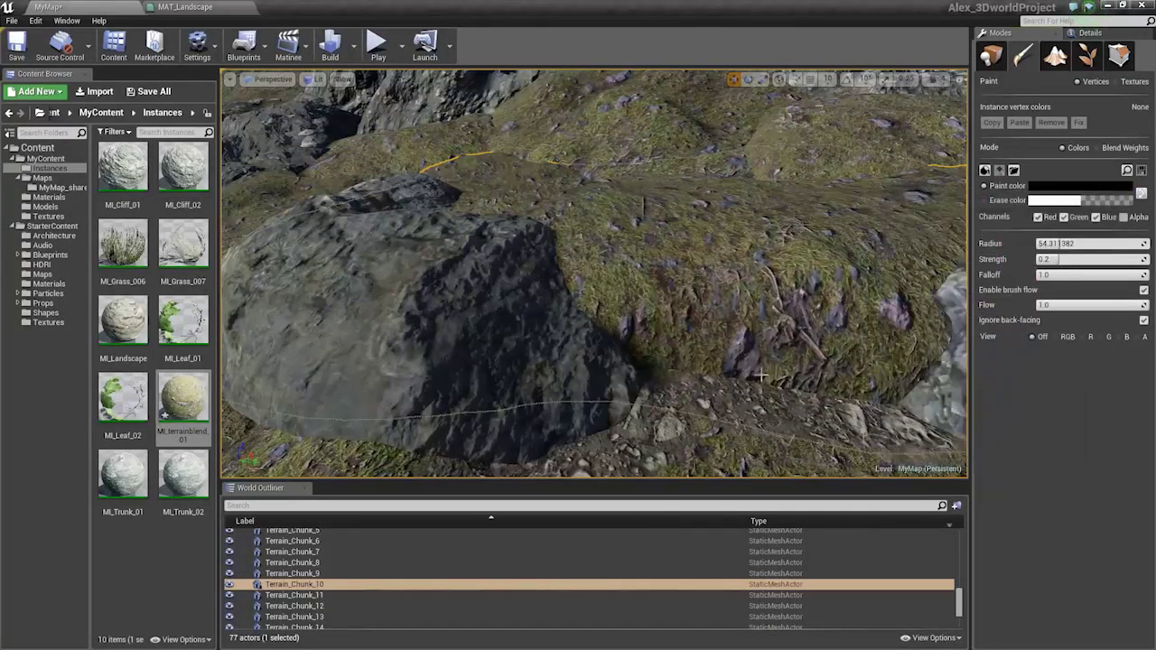
Paint the steep grassy bank beside the boulder on Terrain_Chunk_10 with black to turn it into bare rock.
right_drag(788, 313, 788, 314)
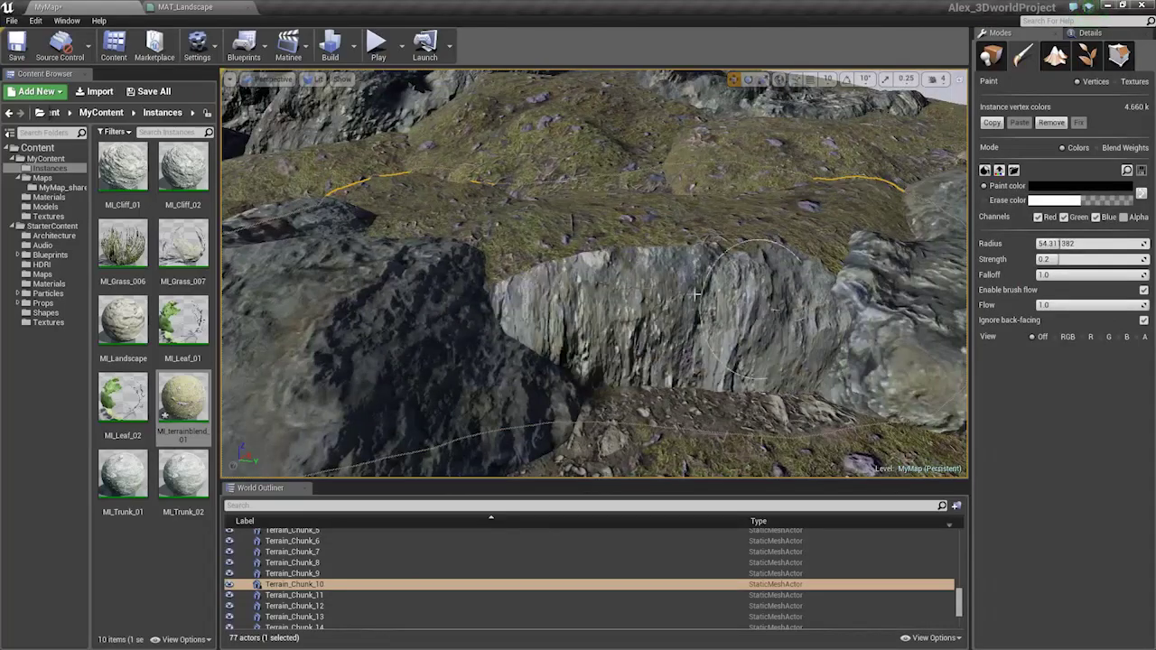
mouse_move(471, 261)
right_down()
mouse_move(451, 264)
mouse_move(470, 260)
right_up()
drag(643, 307, 799, 399)
mouse_move(593, 273)
right_down()
mouse_move(624, 316)
mouse_move(542, 307)
right_up()
Duplicate the boulder Rock_Medium_8 in front of the painted rock face and rotate the copy.
key(shift+1)
click(662, 318)
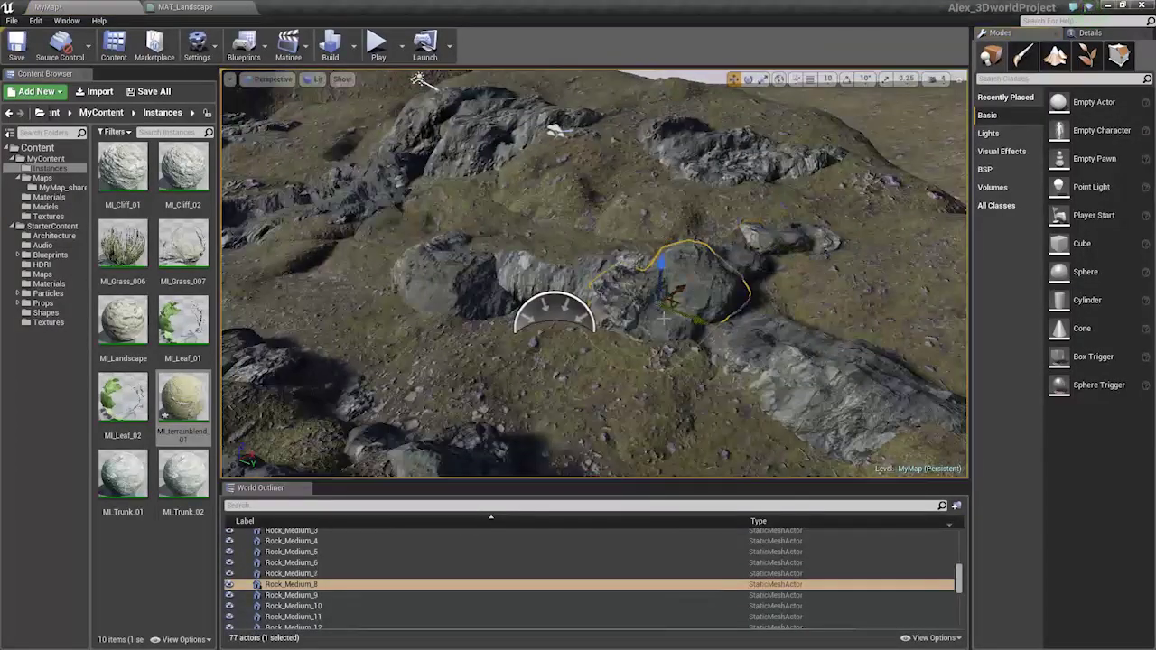
alt+drag(679, 303, 561, 295)
key(e)
mouse_move(511, 324)
mouse_down()
mouse_move(600, 307)
mouse_move(613, 287)
mouse_move(527, 325)
mouse_up()
Fit the duplicated boulder into the gap between its neighbouring rocks by adjusting its position and rotation.
right_drag(618, 275, 598, 267)
key(w)
drag(608, 284, 618, 301)
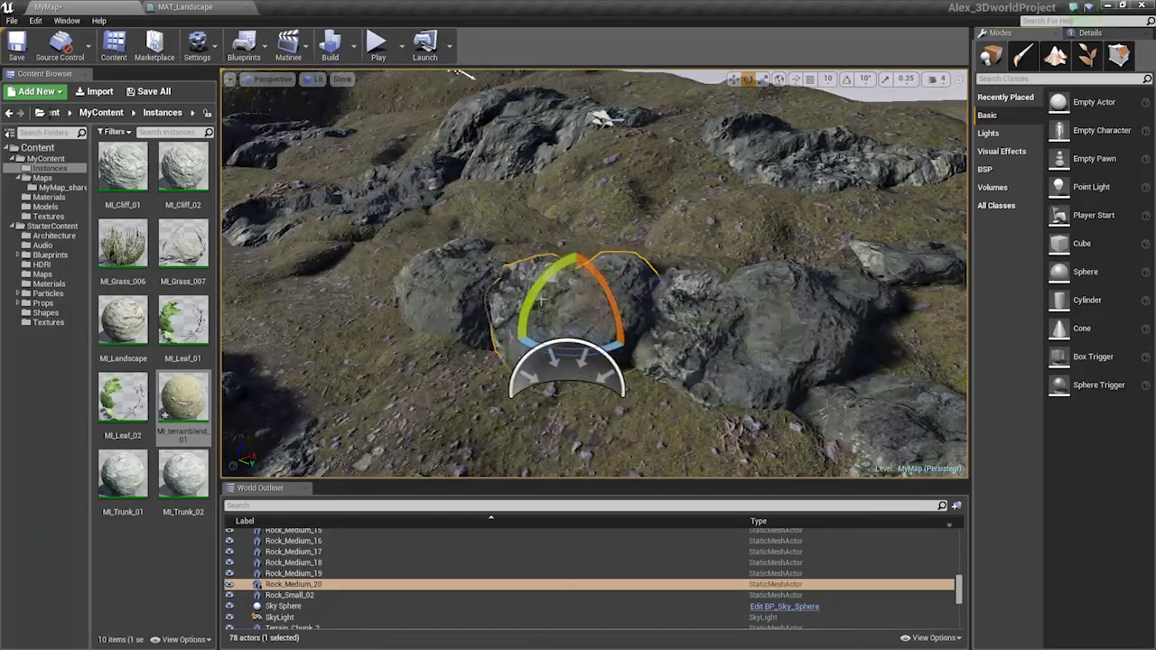
drag(532, 295, 546, 276)
drag(612, 296, 617, 305)
Nudge the boulder Rock_Medium_20 closer against the neighbouring rocks at the end of the outcrop.
key(w)
right_drag(617, 306, 542, 284)
key(r)
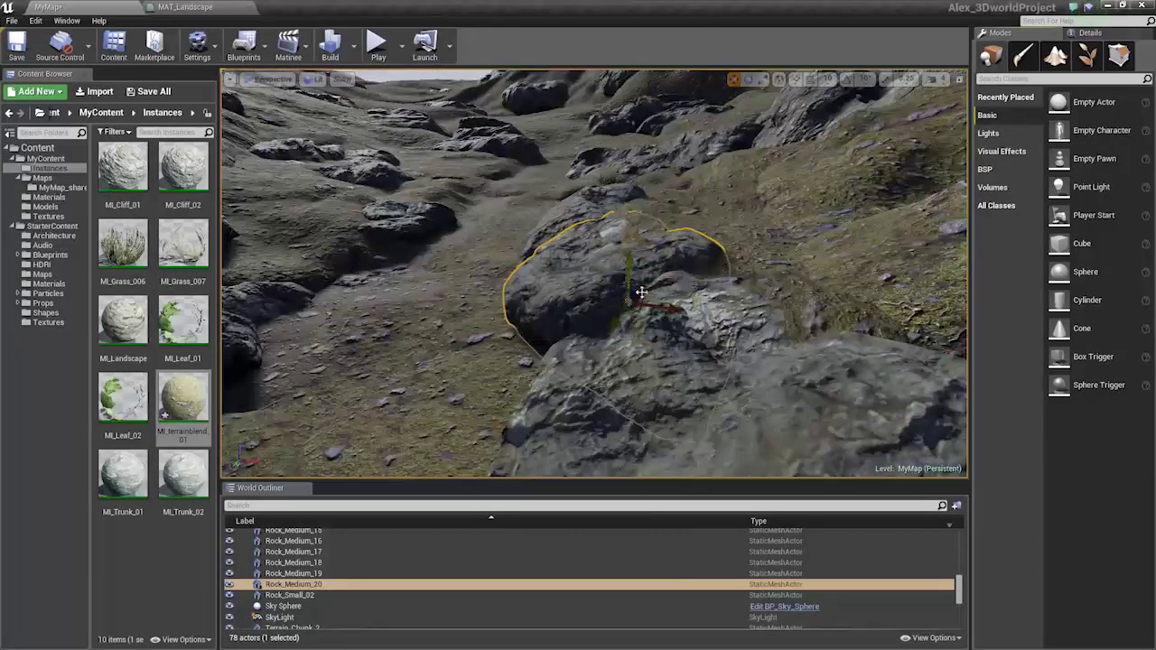
drag(642, 294, 673, 300)
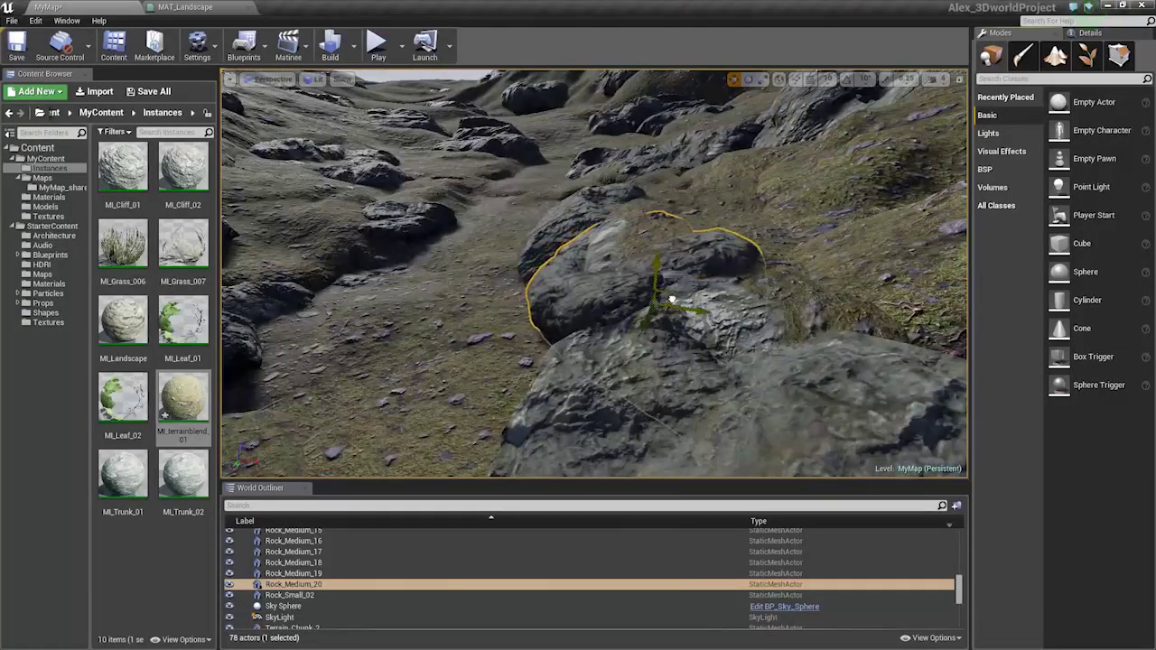
key(Escape)
Raise the mostly buried boulder Rock_Medium_16 out of the ground at the foot of the rocky bank.
right_drag(575, 270, 560, 248)
key(s)
key(w)
click(630, 379)
key(s)
right_drag(630, 379, 608, 324)
key(w)
click(629, 323)
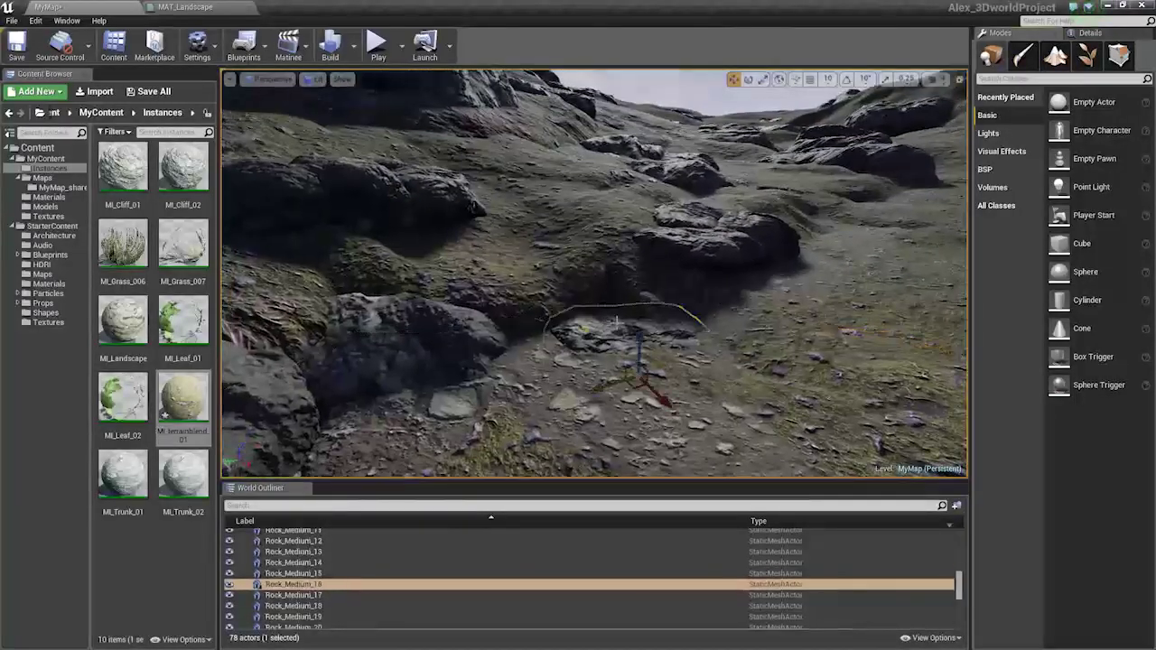
drag(640, 336, 642, 301)
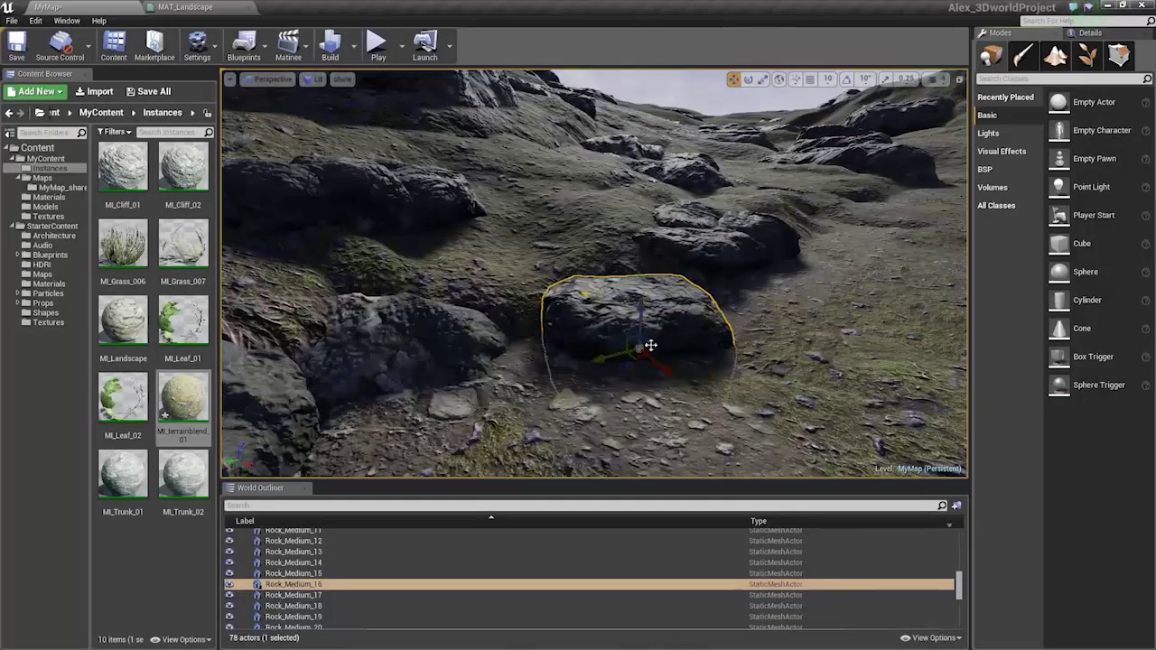
Shift Rock_Medium_16 toward the slope behind it and rotate it to sit naturally against the bank.
drag(649, 345, 621, 327)
key(e)
drag(621, 275, 619, 269)
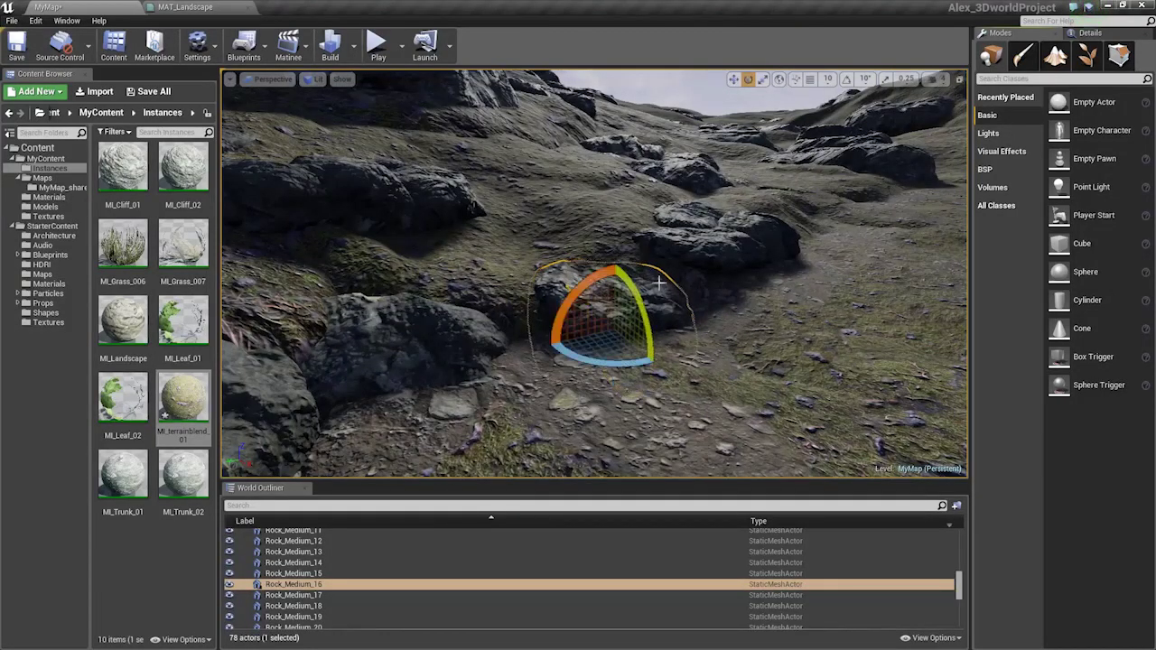
key(Escape)
Reposition the large rock Rock_Large_19 in the grassy slope and select the hillside outcrop Rock_Large_22.
right_drag(660, 283, 687, 199)
key(w)
mouse_move(638, 306)
right_down()
mouse_move(647, 298)
mouse_move(658, 318)
mouse_move(637, 307)
right_up()
click(657, 326)
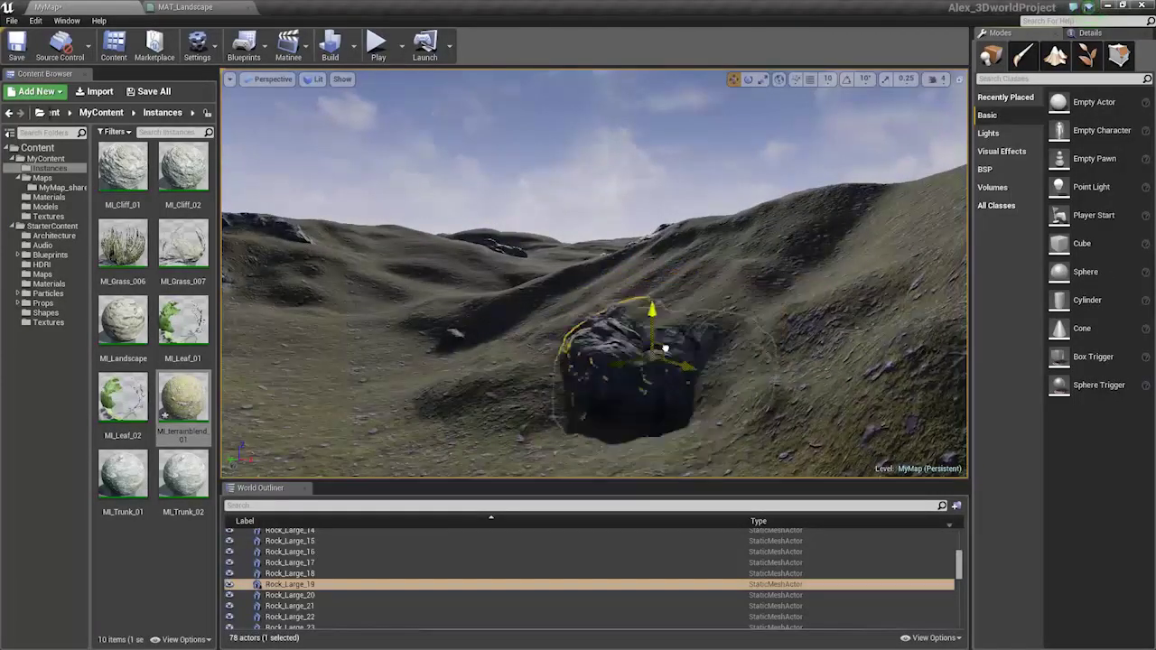
right_drag(657, 343, 642, 314)
click(713, 321)
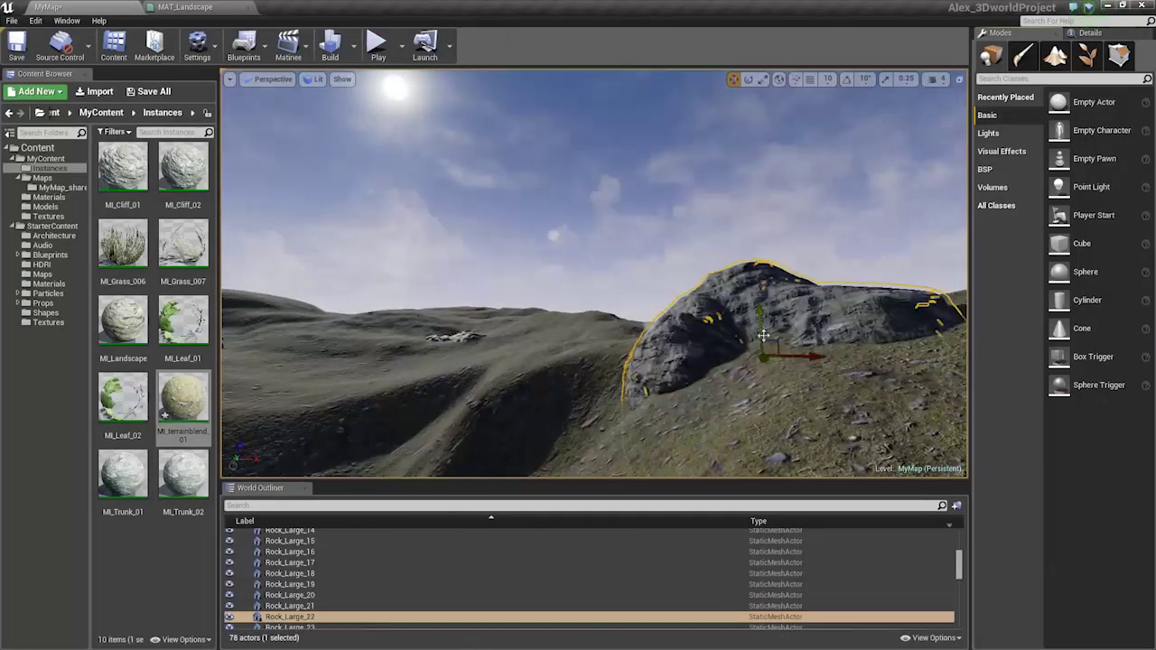
mouse_move(788, 374)
right_down()
mouse_move(871, 378)
mouse_move(832, 397)
mouse_move(872, 403)
mouse_move(908, 396)
mouse_move(929, 372)
mouse_move(765, 368)
mouse_move(754, 408)
mouse_move(768, 366)
right_up()
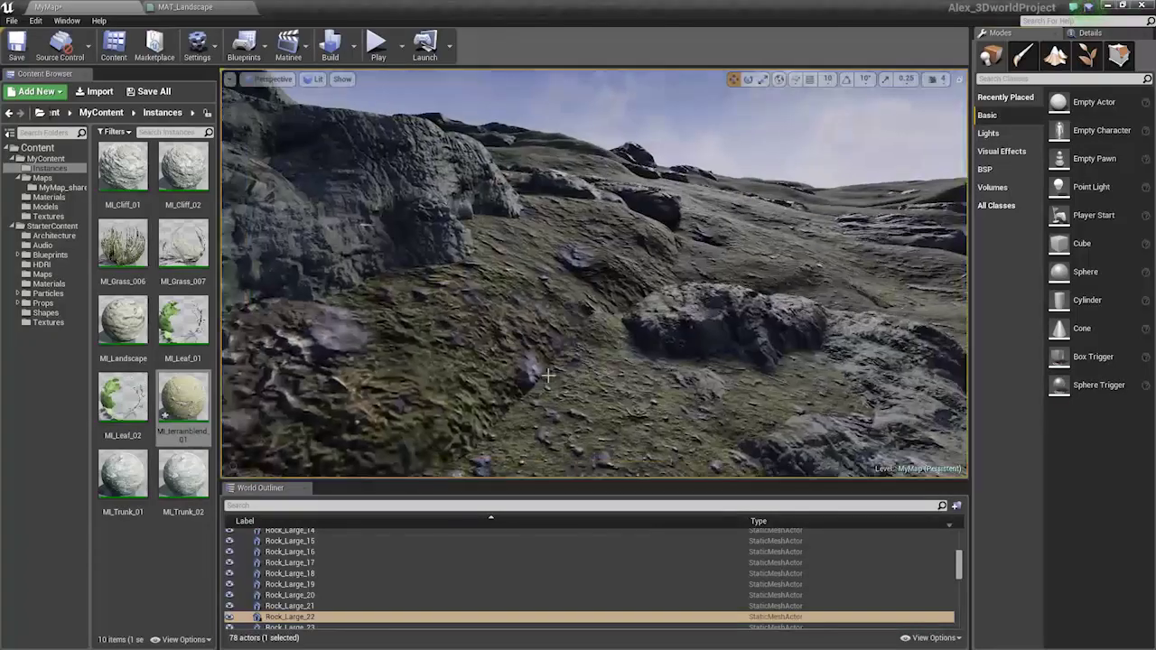
Smooth the deep hollow in Landscape1 behind the rock with the landscape Smooth tool, then return to placement mode.
click(562, 372)
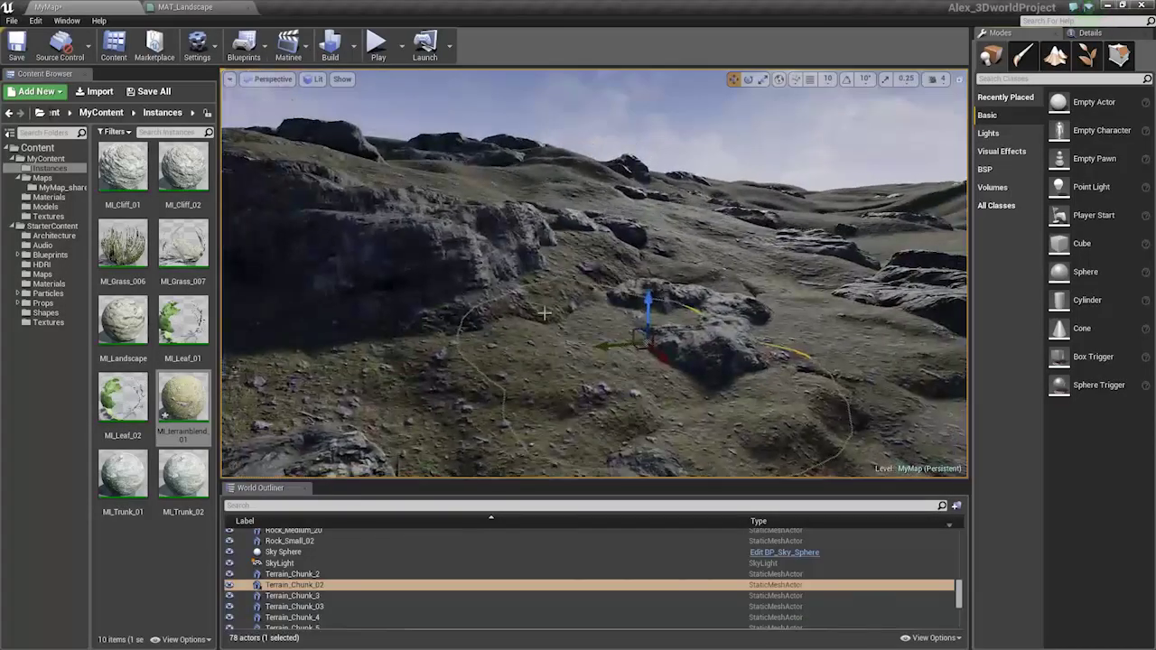
click(537, 306)
right_drag(537, 306, 553, 350)
click(602, 288)
mouse_move(602, 288)
right_down()
mouse_move(599, 237)
mouse_move(691, 237)
mouse_move(625, 262)
mouse_move(624, 285)
mouse_move(620, 271)
mouse_move(584, 287)
mouse_move(590, 275)
right_up()
click(619, 269)
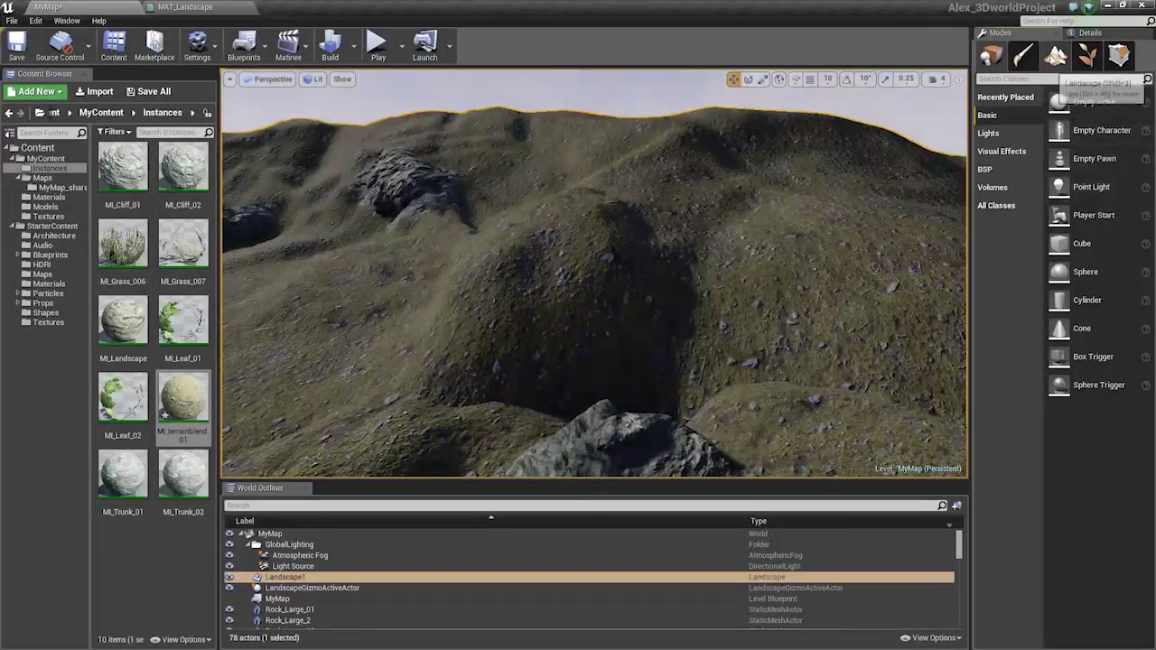
click(1056, 57)
click(1012, 159)
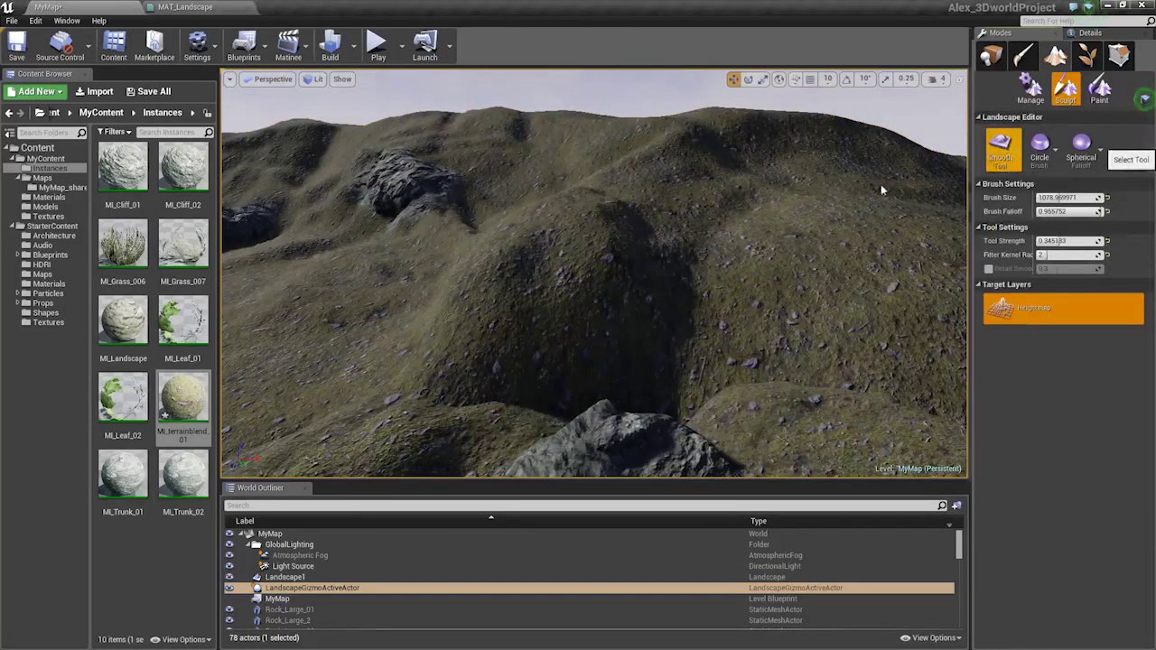
click(1012, 234)
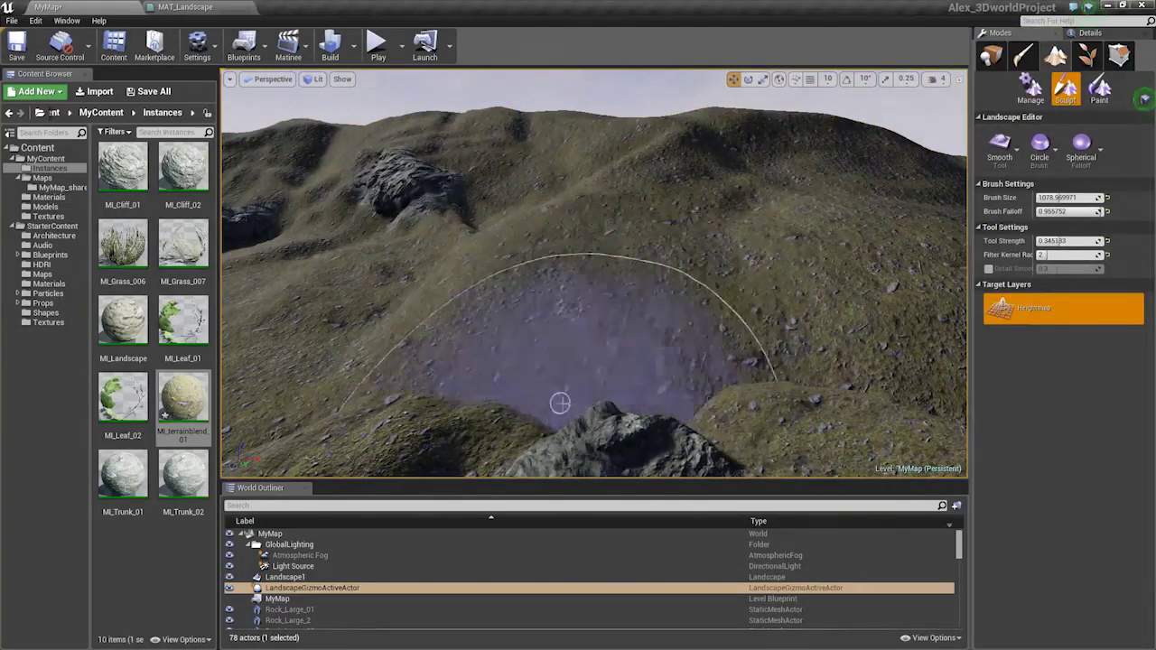
mouse_move(552, 297)
right_down()
mouse_move(559, 371)
mouse_move(560, 288)
right_up()
key(shift+1)
Duplicate the terrain chunk in front of Rock_Large_12 and blend the copy into the slope behind the rocks by moving and rotating it.
click(697, 361)
right_drag(697, 361, 716, 383)
key(s)
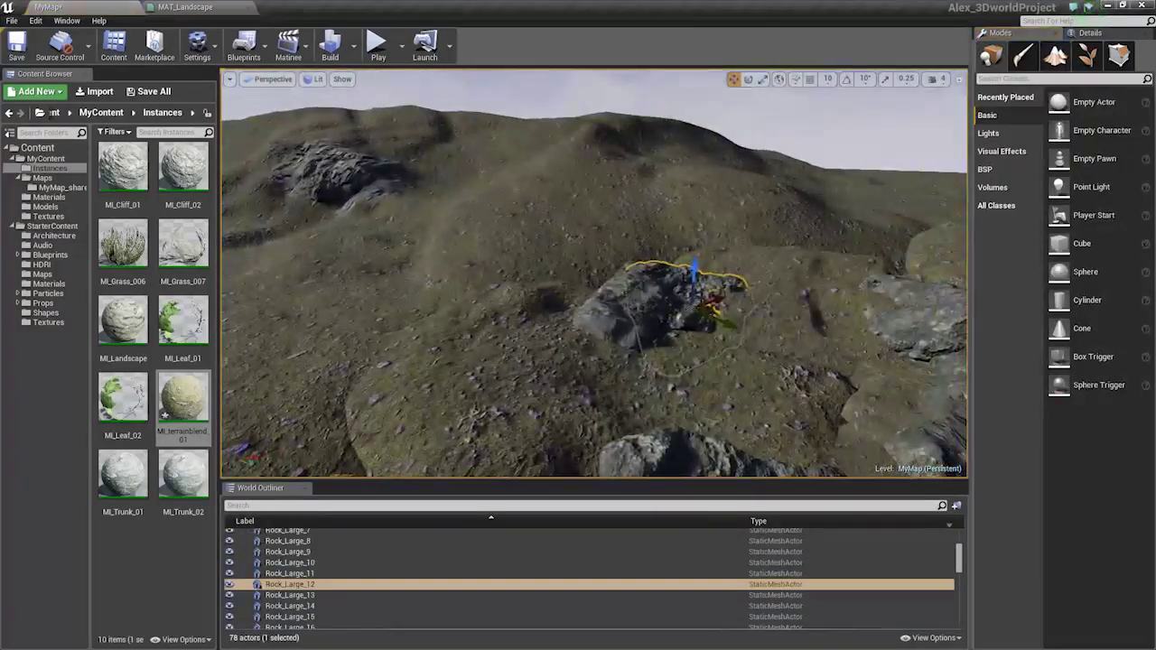
click(668, 365)
alt+drag(628, 365, 629, 353)
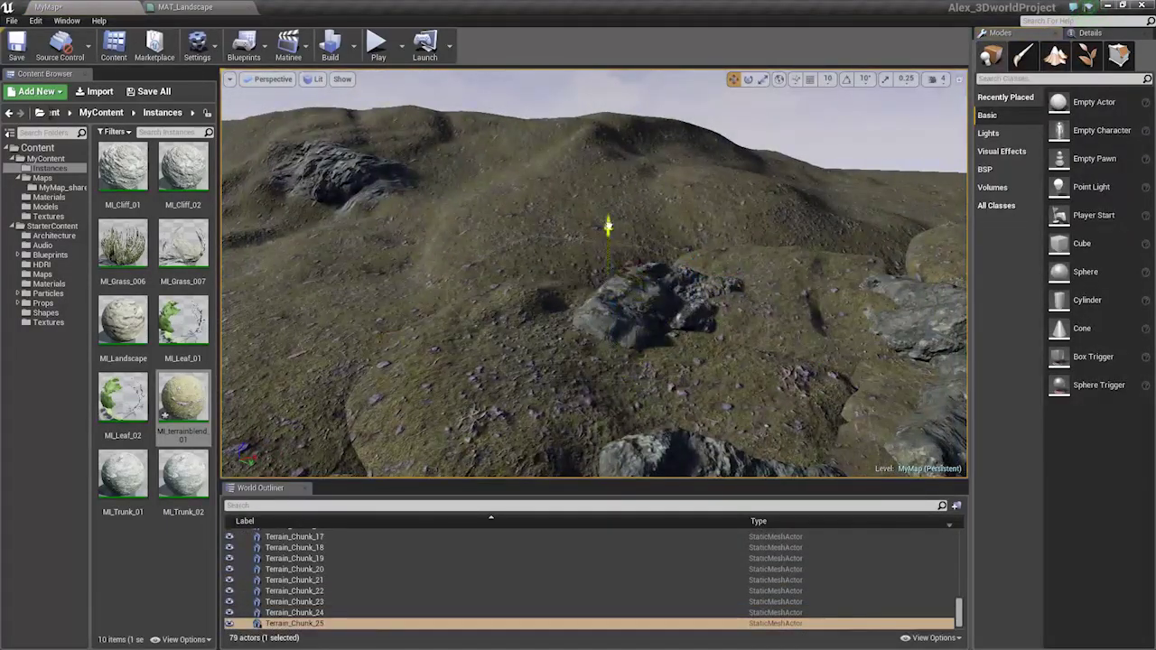
drag(608, 226, 613, 197)
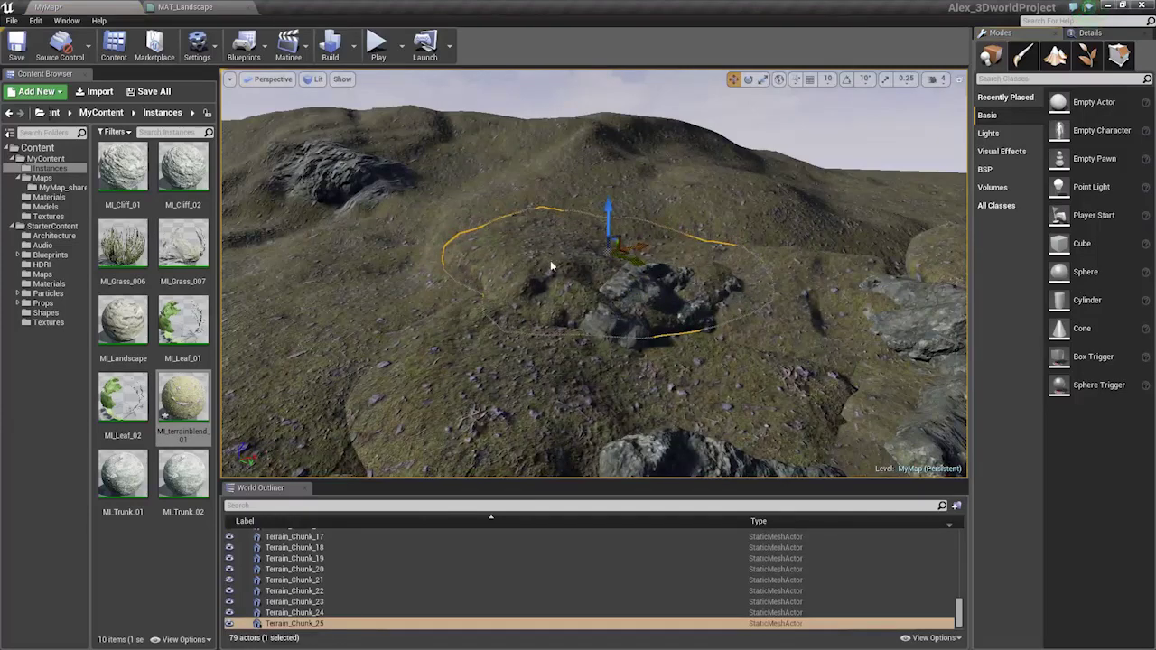
key(Escape)
click(592, 269)
key(e)
drag(593, 196, 570, 214)
click(627, 312)
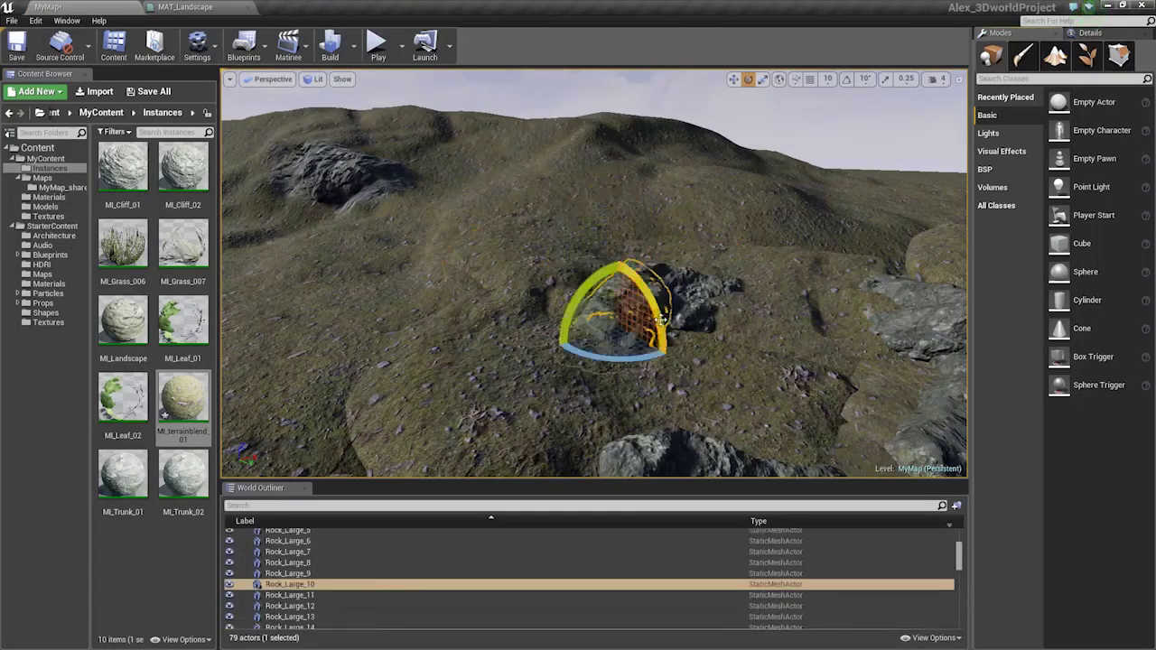
key(r)
Place the Rock_Large_01 model from the Models folder on the bare hillside, partly sunk into the ground.
right_drag(627, 312, 149, 292)
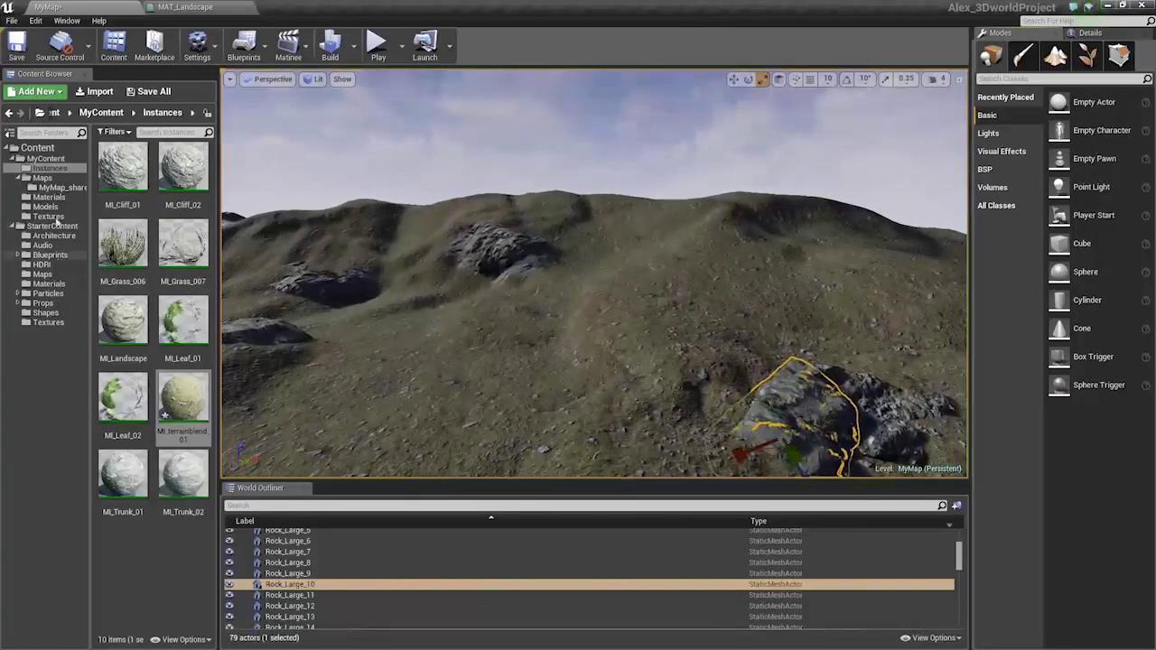
click(50, 197)
click(45, 207)
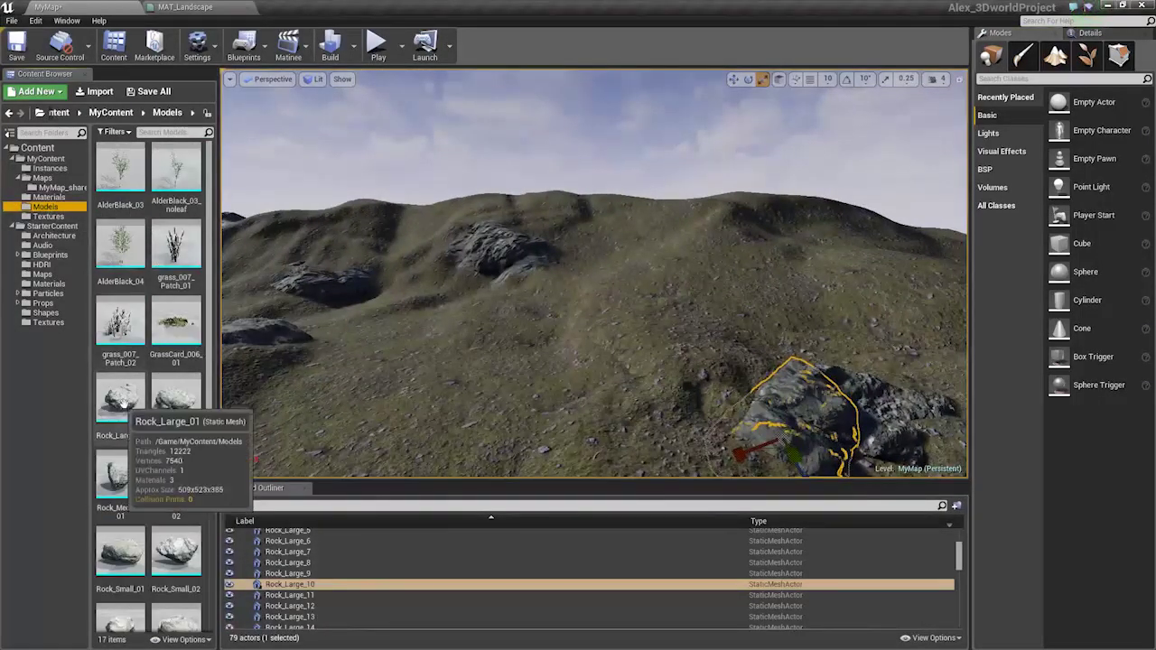
drag(120, 402, 621, 350)
key(w)
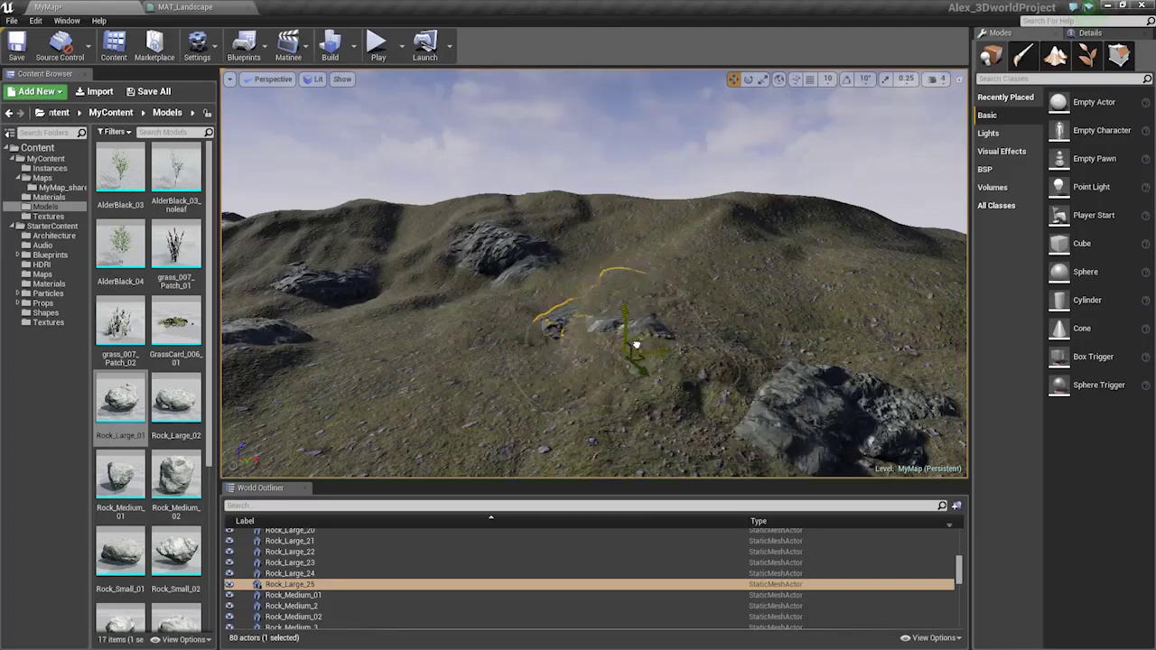
key(Escape)
Duplicate the newly placed large rock and position the copy farther along the hillside.
right_drag(610, 322, 953, 327)
right_drag(939, 402, 930, 398)
click(473, 322)
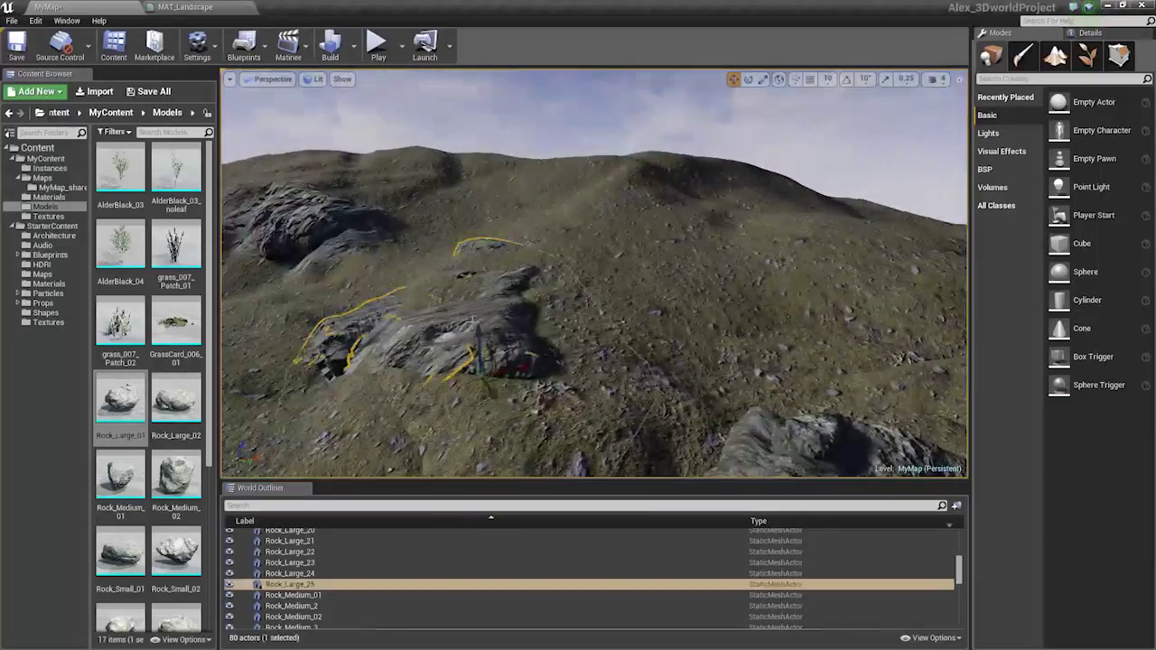
alt+drag(495, 356, 733, 331)
alt+drag(773, 269, 803, 310)
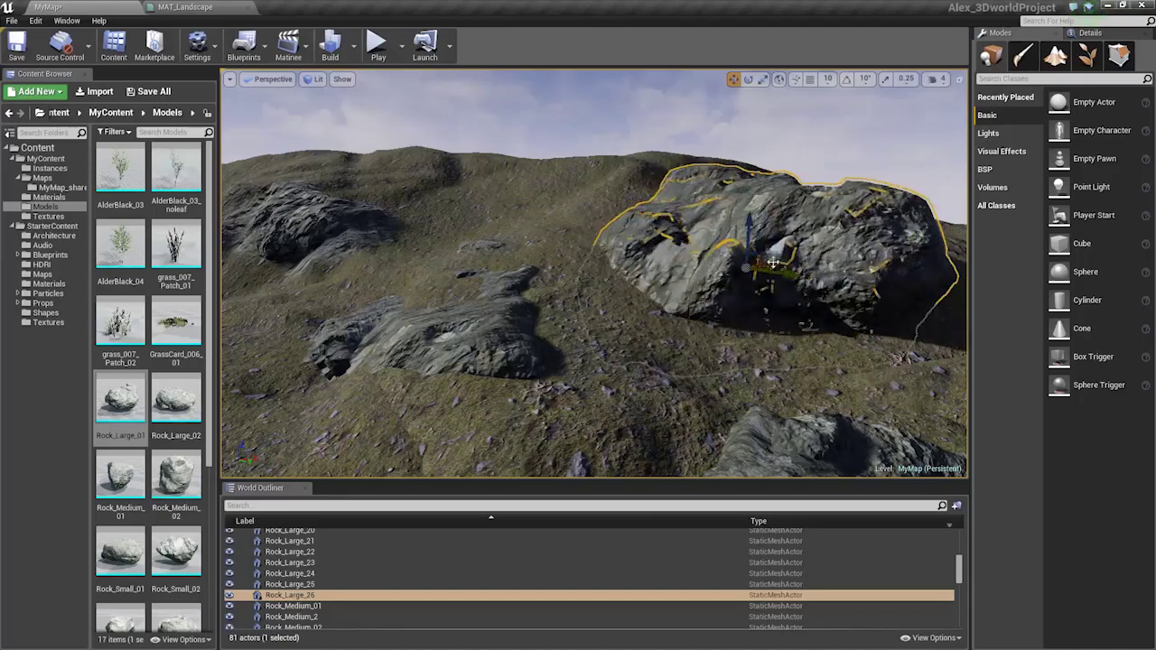
alt+drag(772, 261, 793, 311)
right_drag(720, 260, 723, 187)
key(s)
key(Escape)
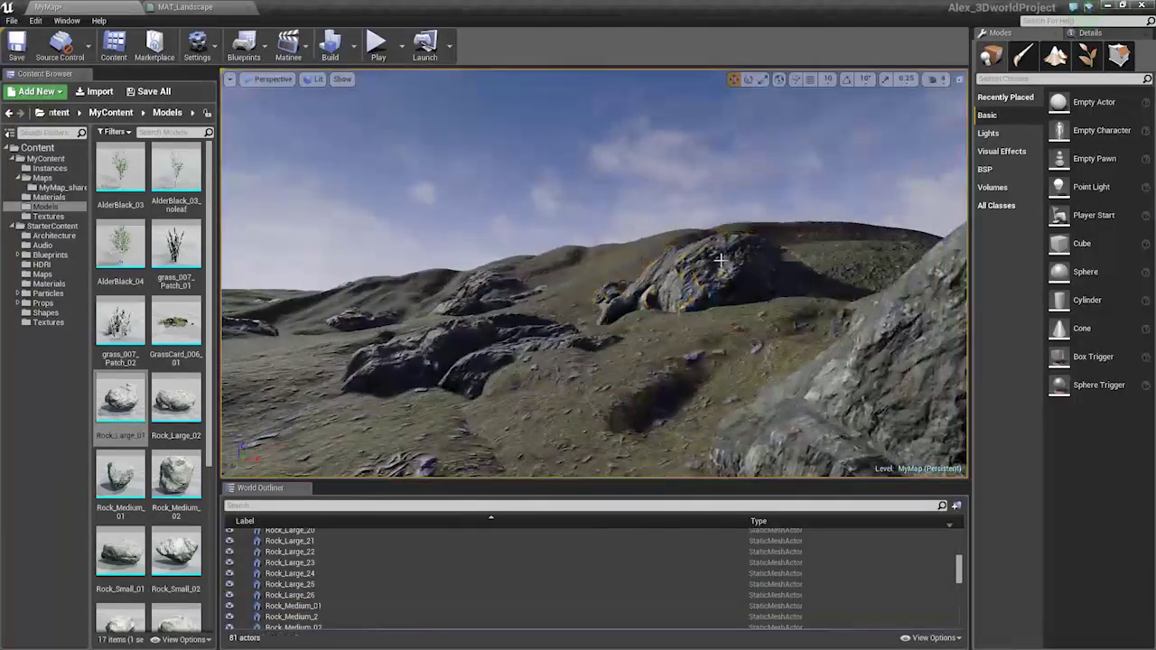
Select Terrain_Chunk_6 and Terrain_Chunk_18 on the ground between the boulders and switch to vertex painting.
right_drag(721, 260, 397, 242)
key(w)
right_drag(336, 368, 369, 348)
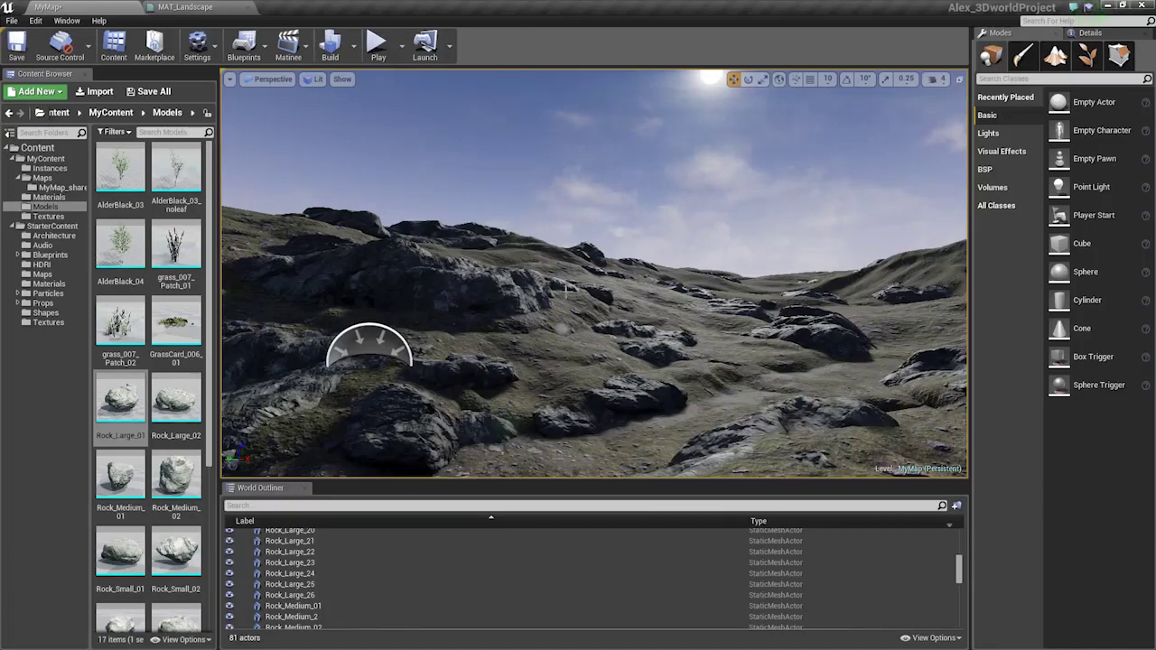
key(w)
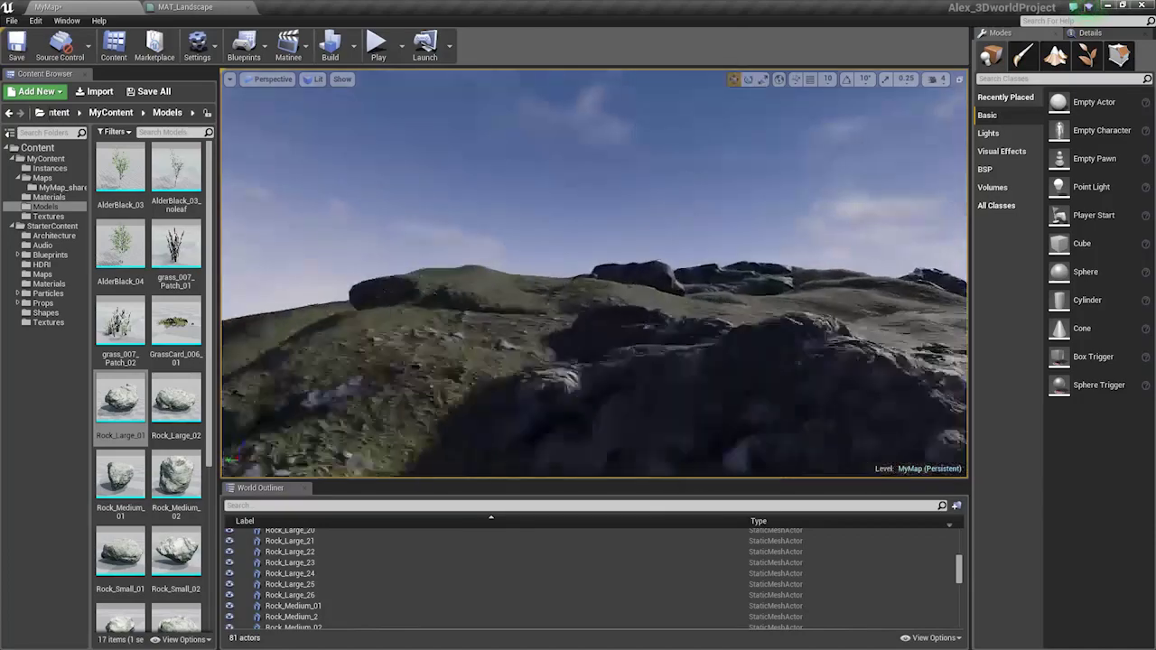
right_drag(595, 274, 563, 292)
right_drag(566, 361, 603, 299)
click(604, 298)
key(f)
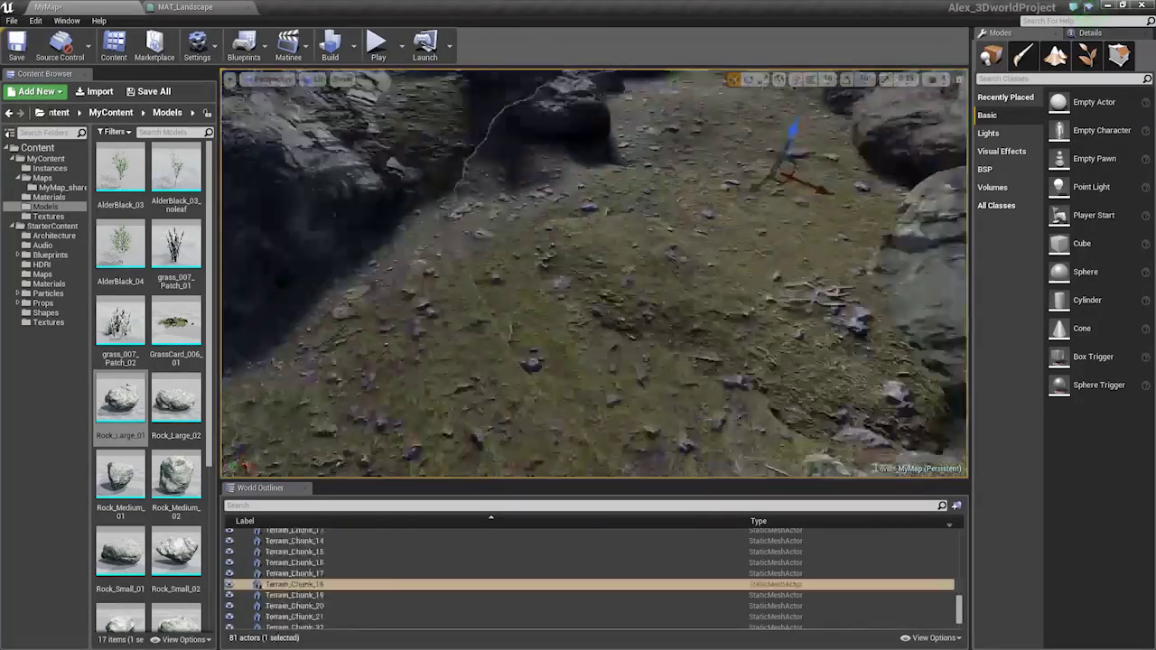
right_drag(576, 339, 549, 345)
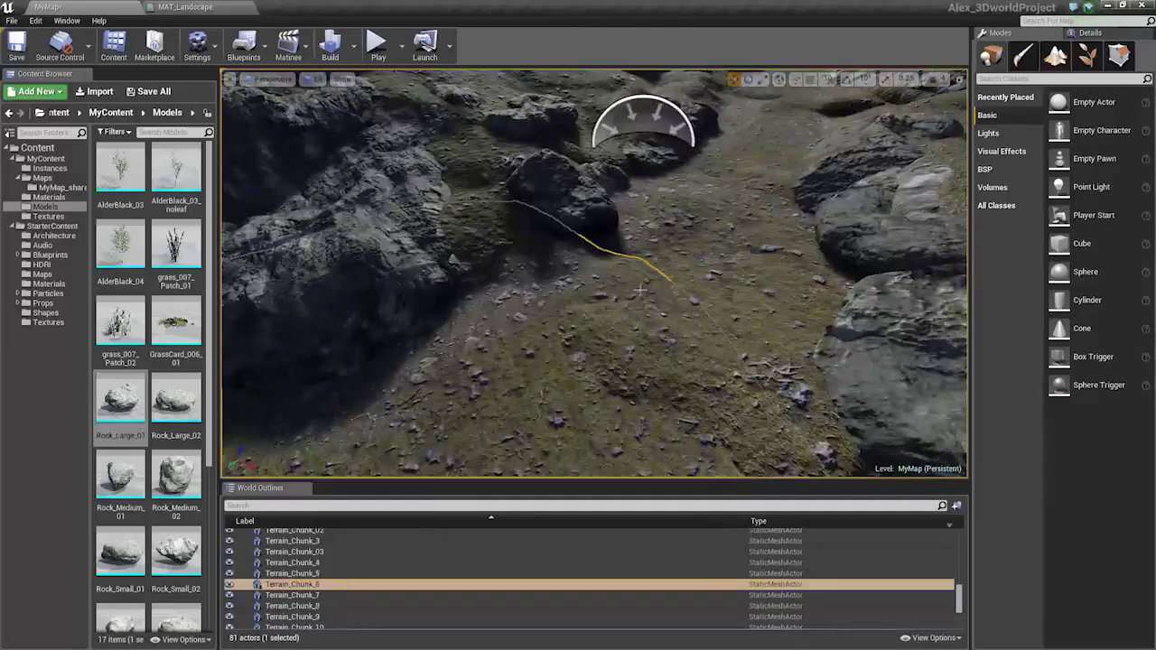
ctrl+click(734, 254)
key(shift+2)
Try to set the vertex paint color to a saturated red with hue 10 and saturation 1.0.
click(1072, 187)
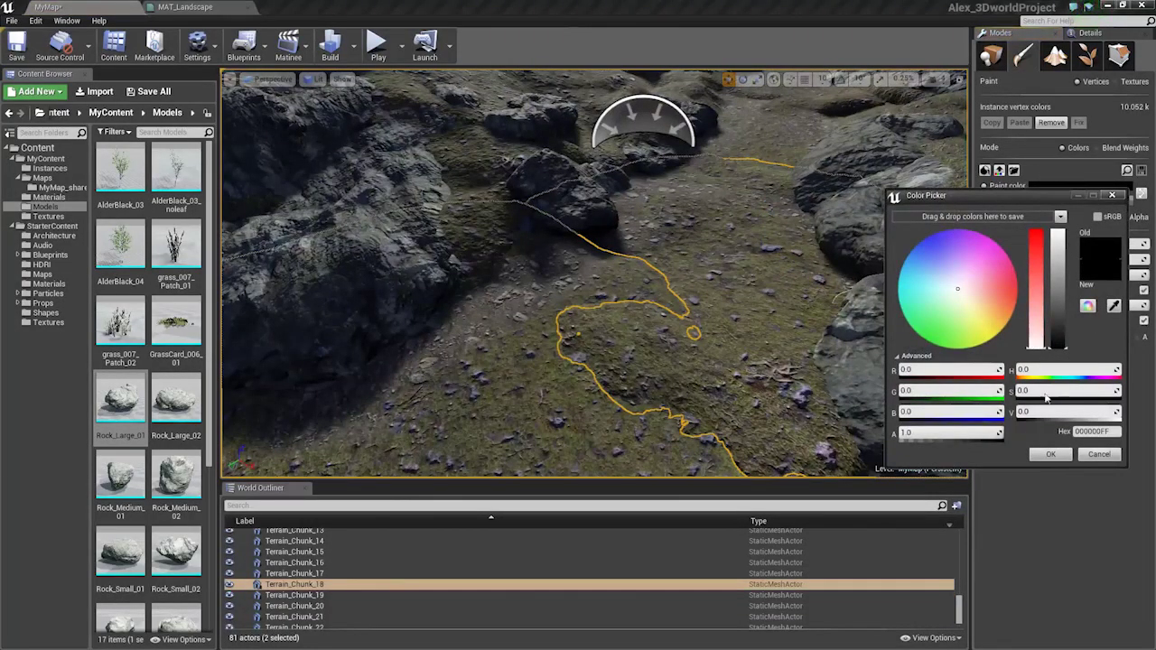
click(978, 287)
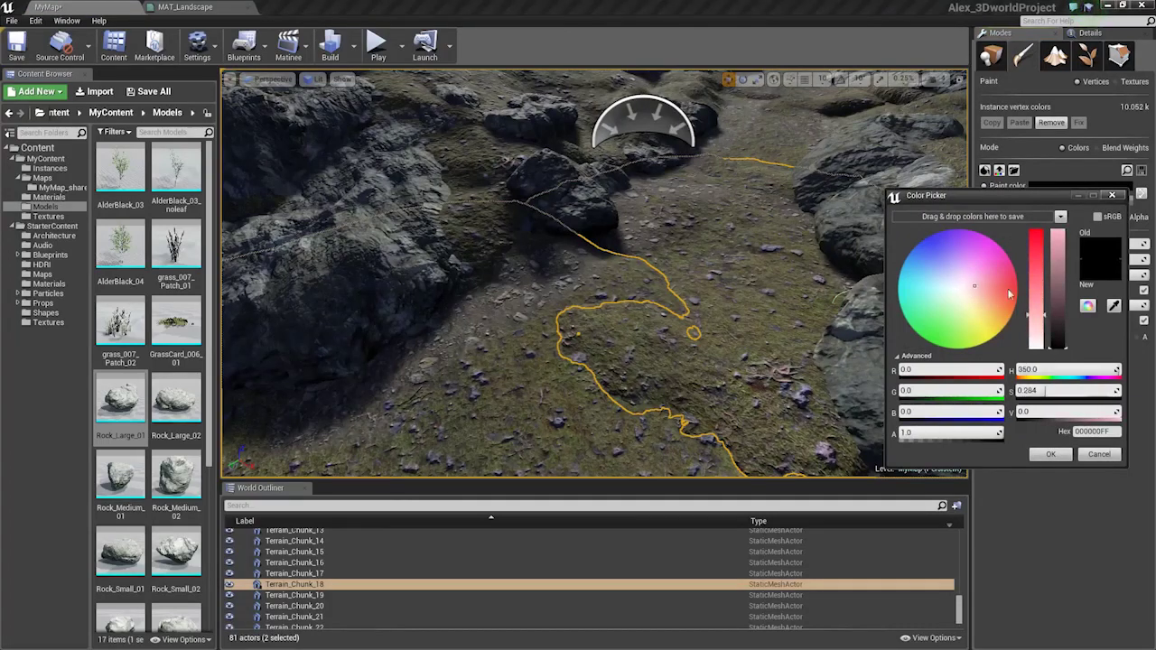
click(976, 301)
drag(983, 305, 1058, 302)
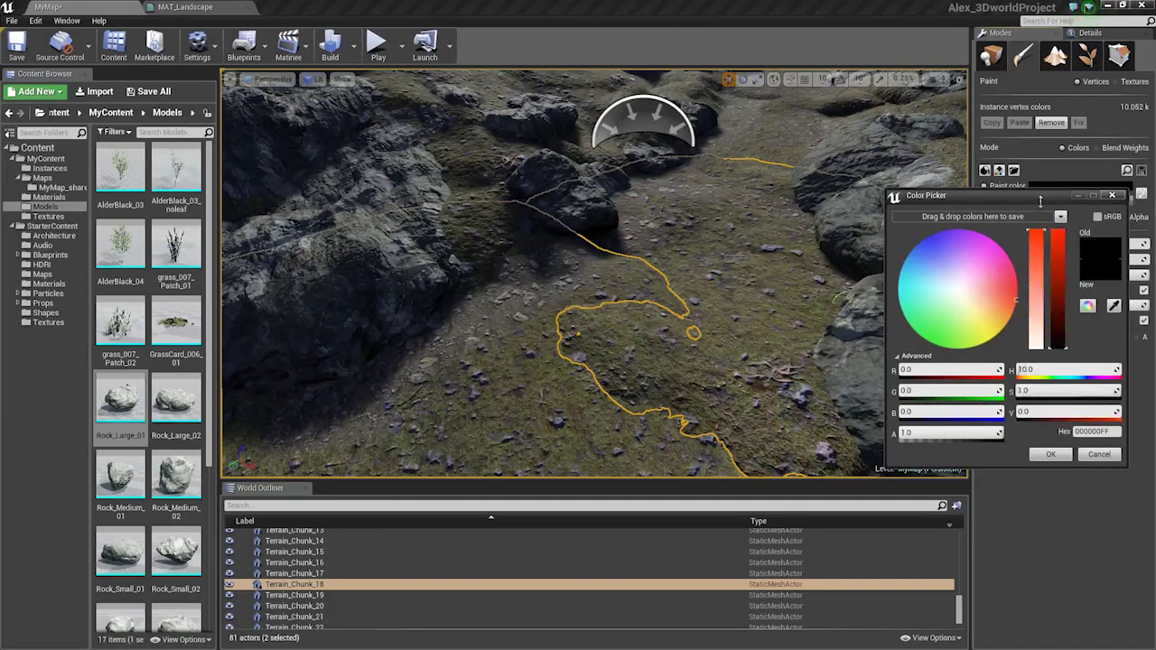
click(1044, 455)
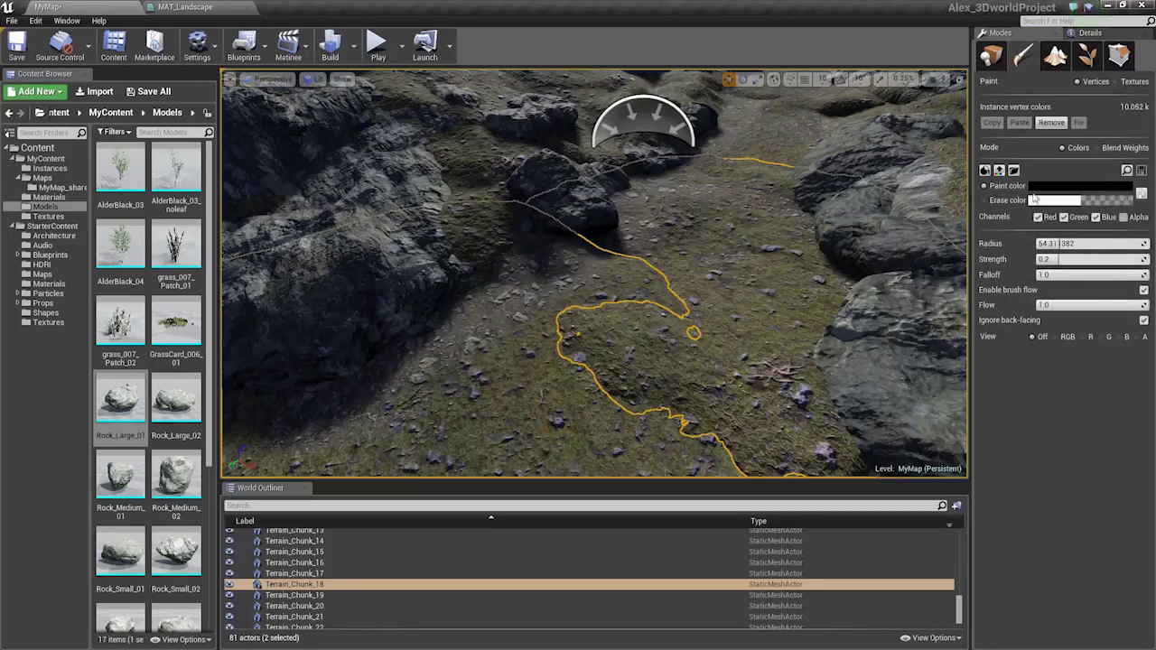
Try a green vertex paint color with hue 118 and saturation 1.0 on the ground between the boulders.
click(1050, 188)
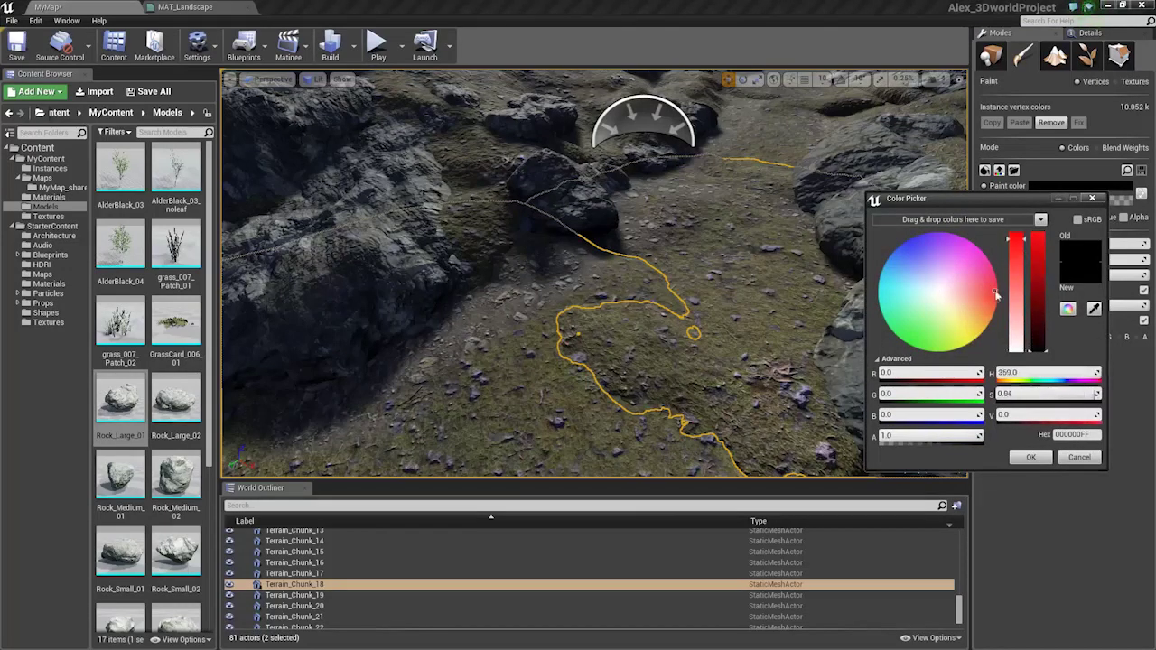
mouse_move(999, 294)
mouse_down()
mouse_move(944, 349)
mouse_move(908, 344)
mouse_up()
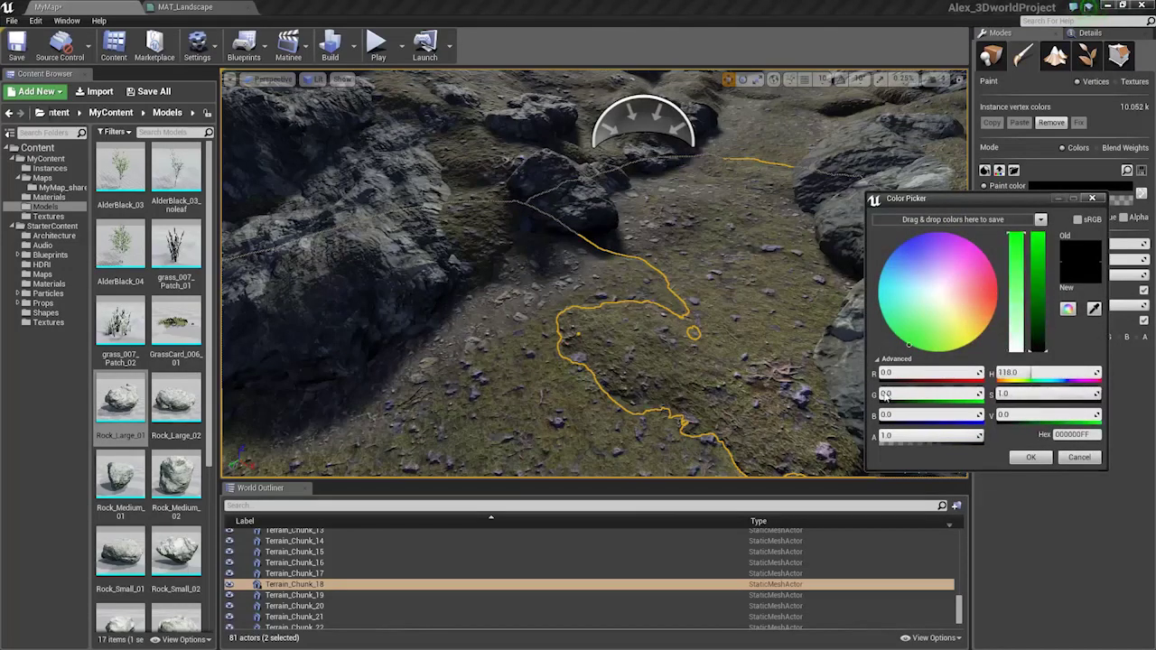
click(1035, 457)
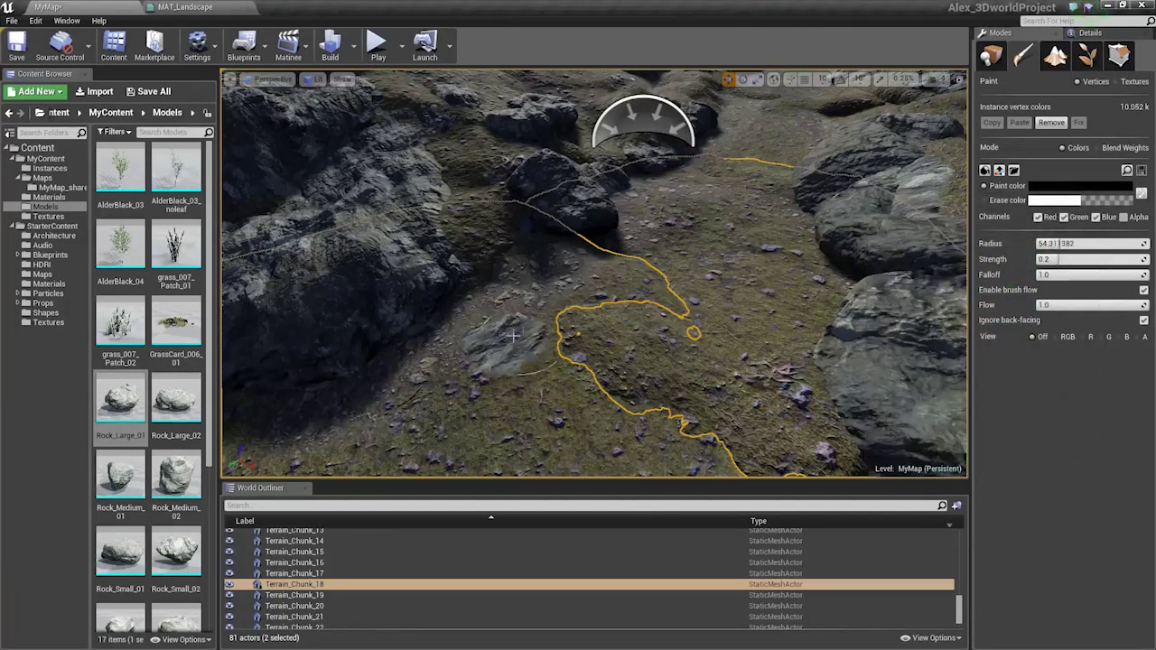
scroll(715, 277, up, 4)
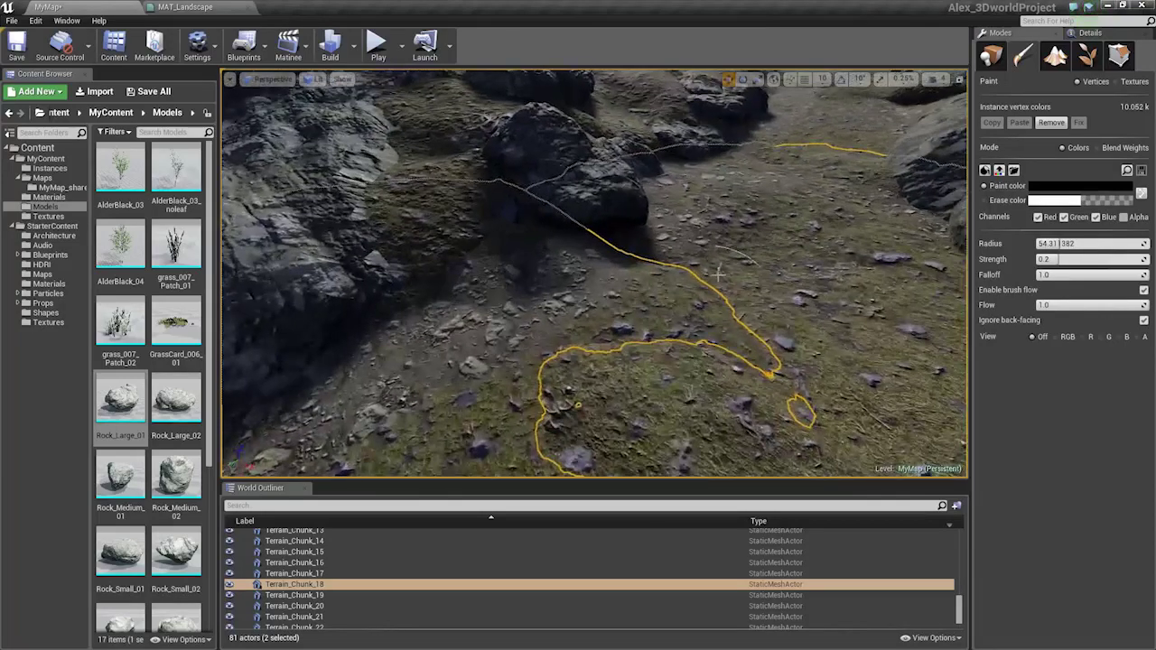
mouse_move(721, 269)
right_down()
mouse_move(728, 296)
mouse_move(730, 284)
right_up()
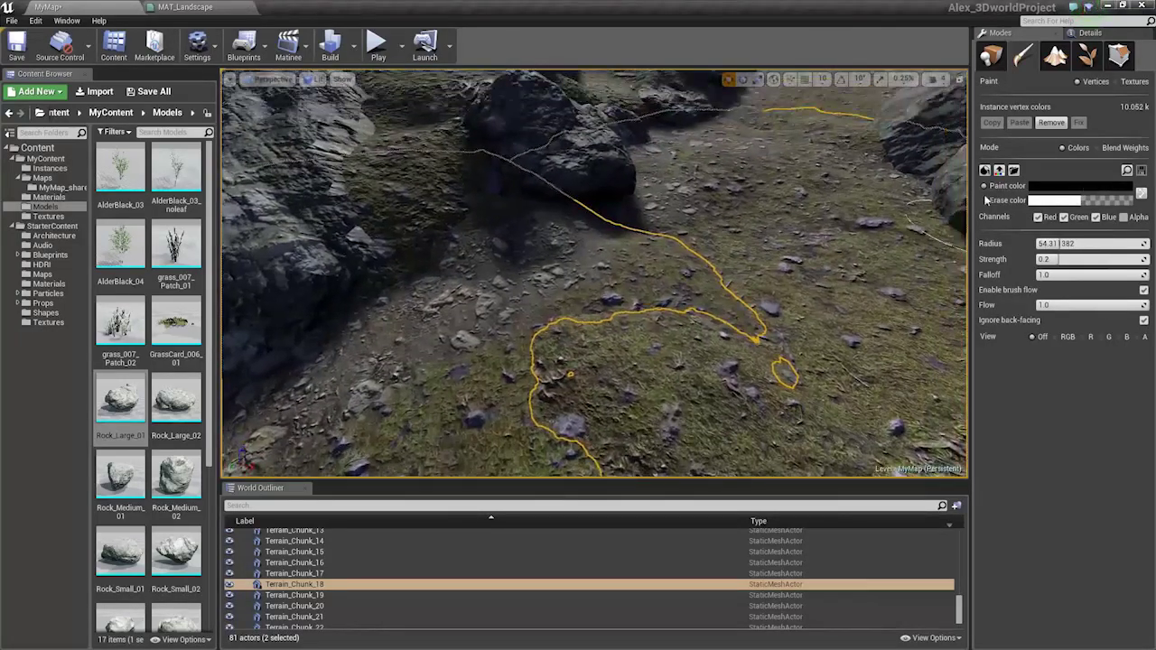
Try black vertex paint strokes on the ground between the boulders and undo them.
drag(610, 323, 540, 318)
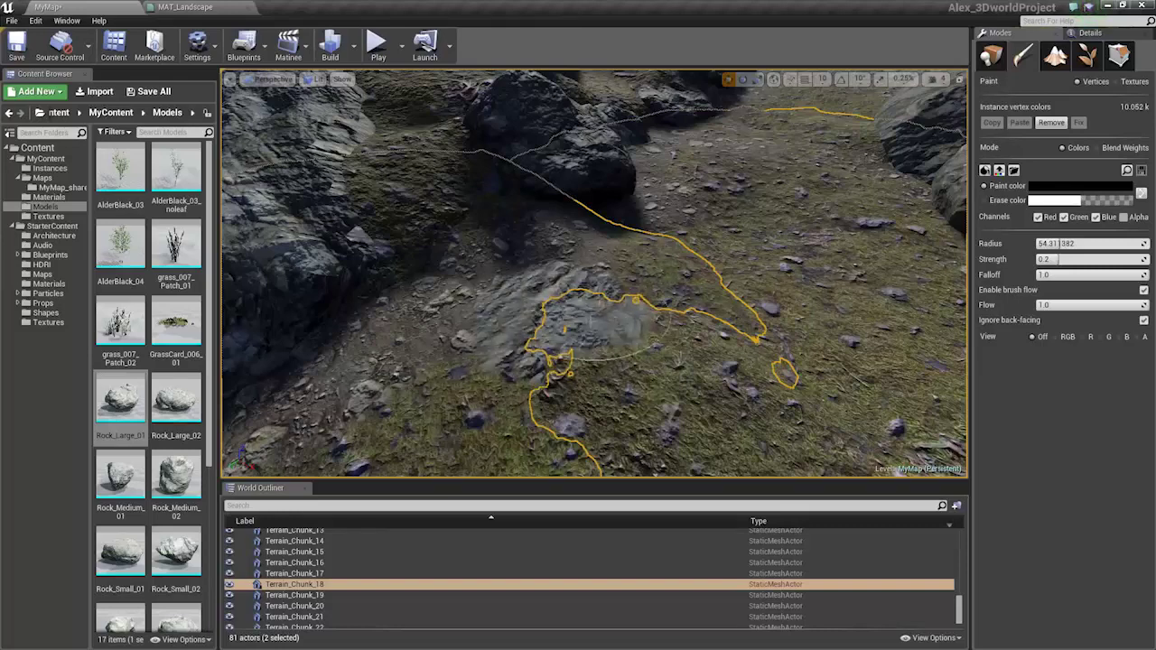
key(ctrl+z)
drag(619, 315, 630, 323)
drag(858, 346, 872, 298)
key(ctrl+z)
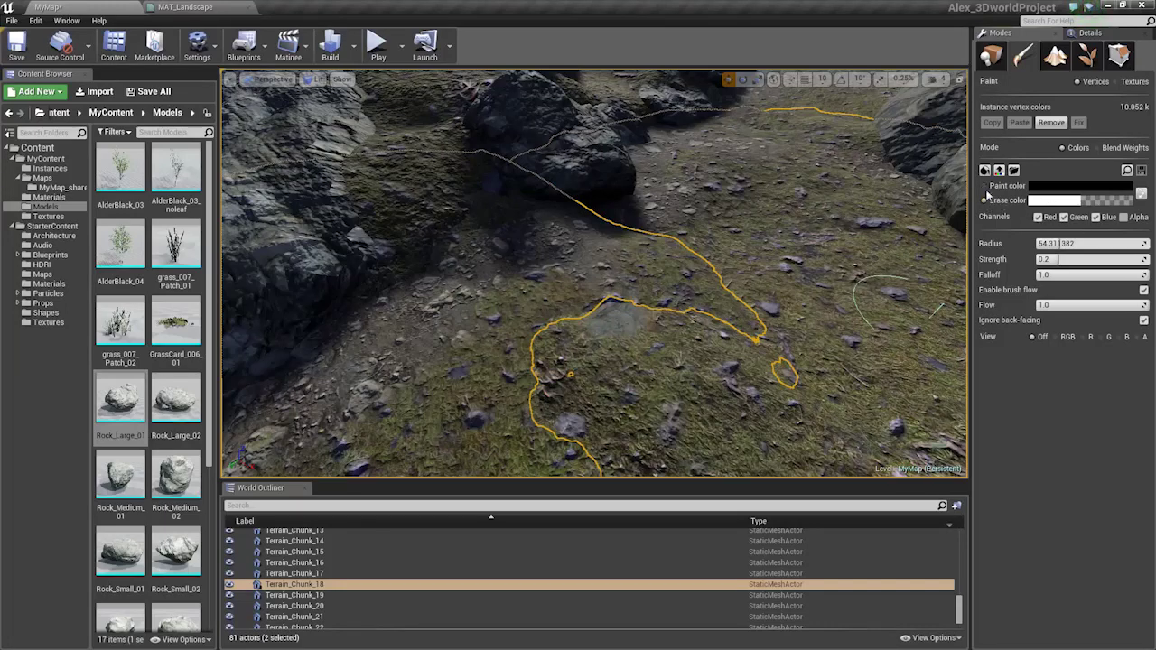
Swap the vertex paint and erase colors and change the paint color from white to pure red.
click(1142, 194)
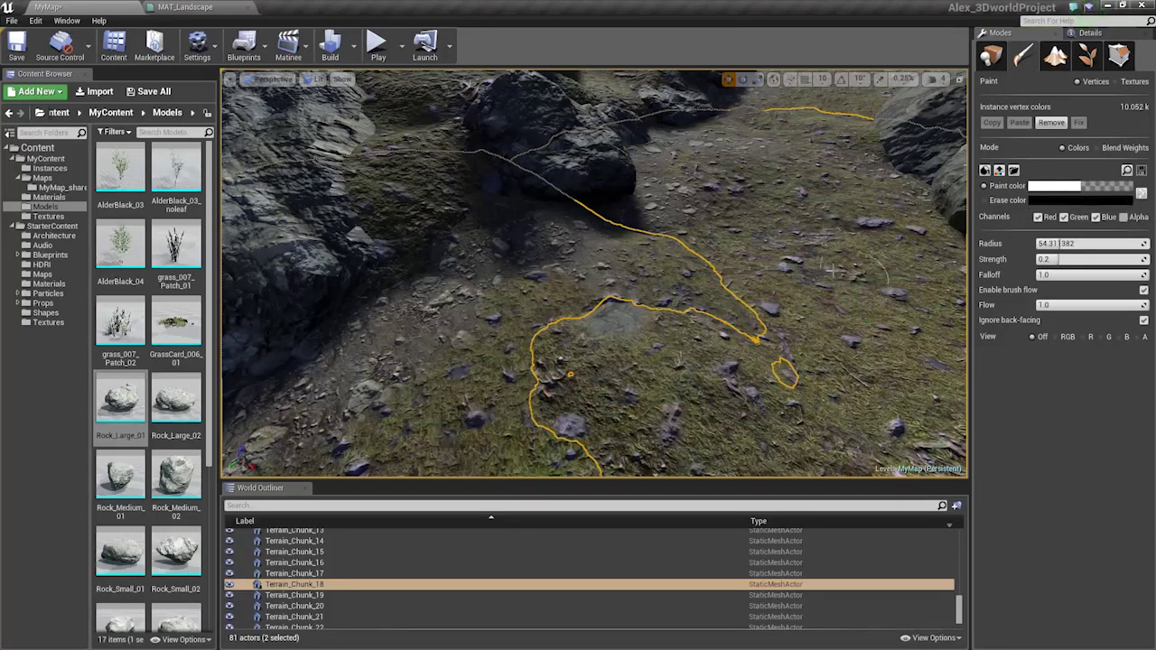
right_drag(555, 346, 505, 348)
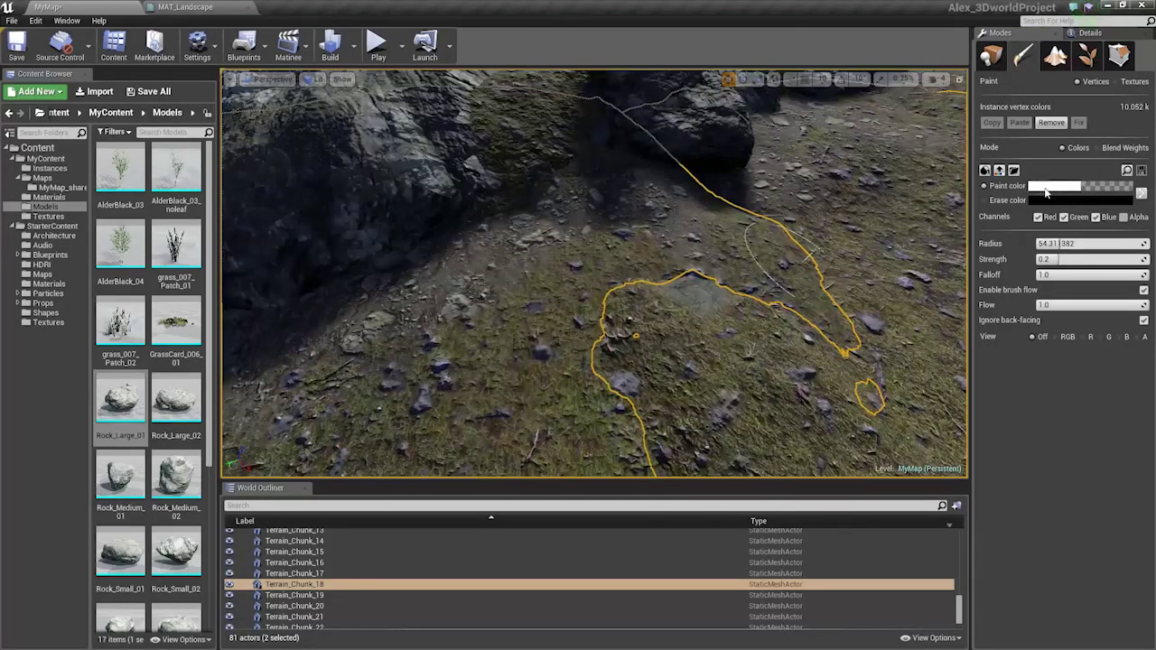
click(1047, 186)
click(1013, 271)
click(1027, 454)
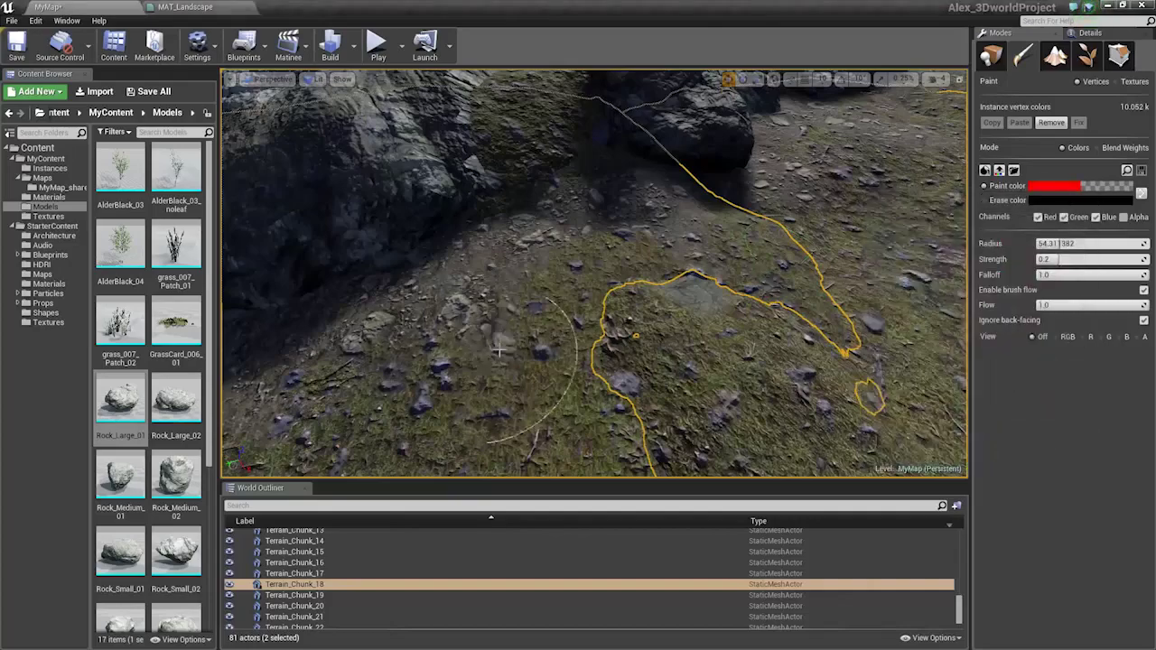
Vertex paint red over the grassy ground along the path to turn it into bare dirt.
right_drag(540, 336, 587, 397)
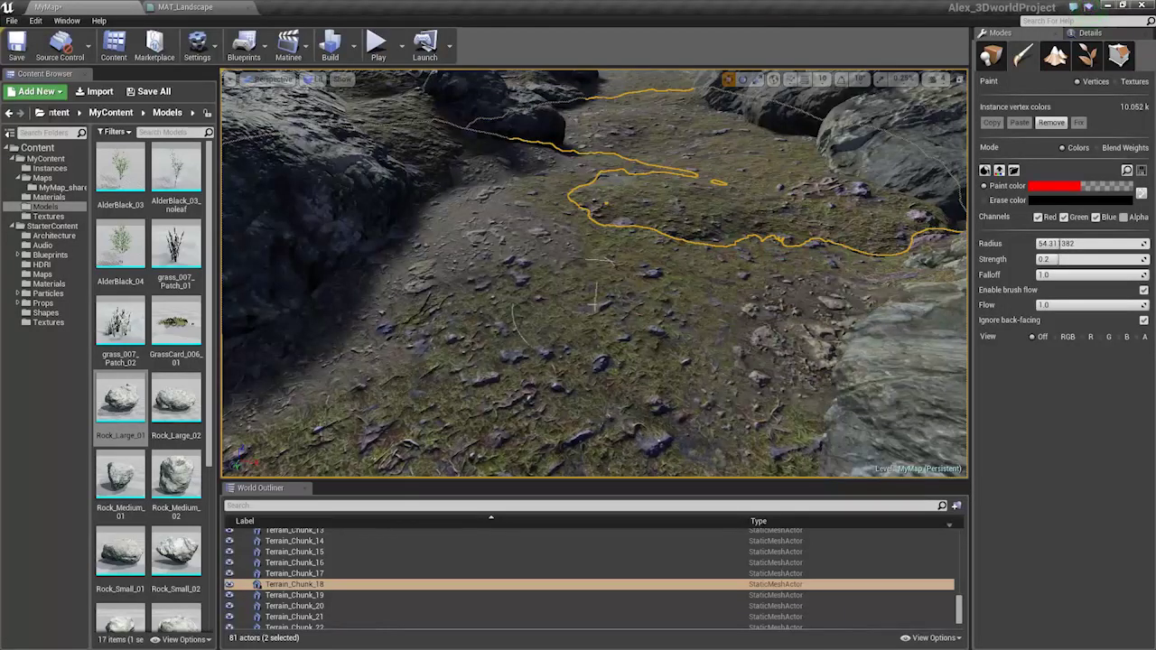
drag(598, 305, 622, 325)
mouse_move(518, 232)
mouse_down()
mouse_move(510, 228)
mouse_move(517, 234)
mouse_up()
Set the vertex paint erase color to white.
click(1067, 200)
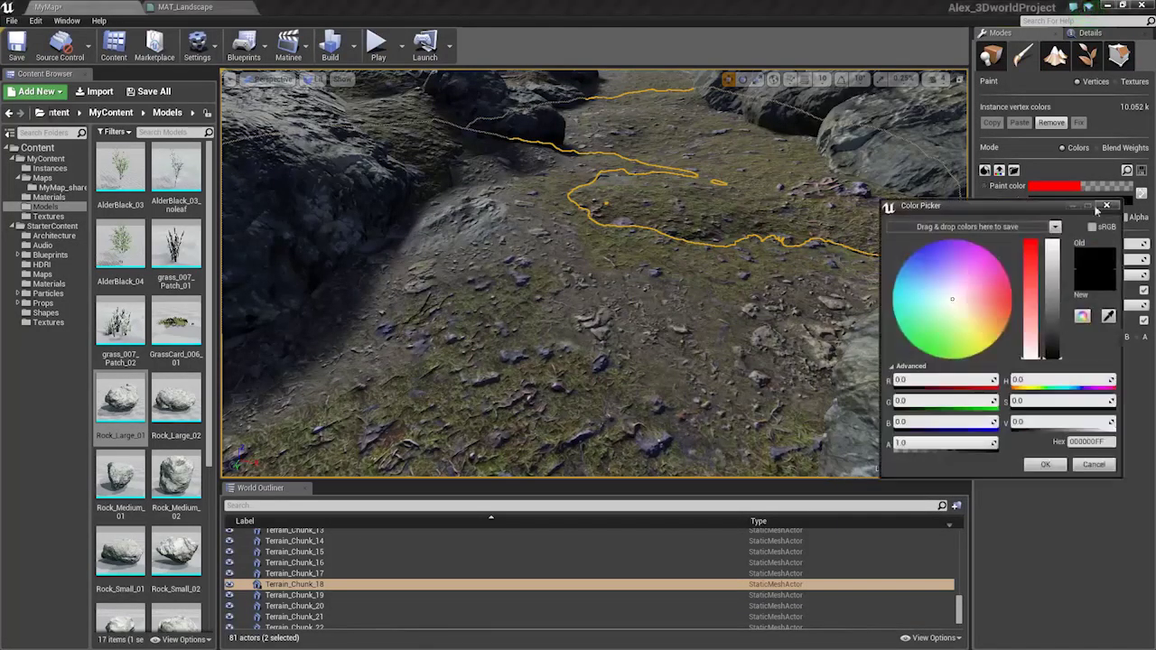
drag(1044, 332, 1051, 204)
click(1047, 464)
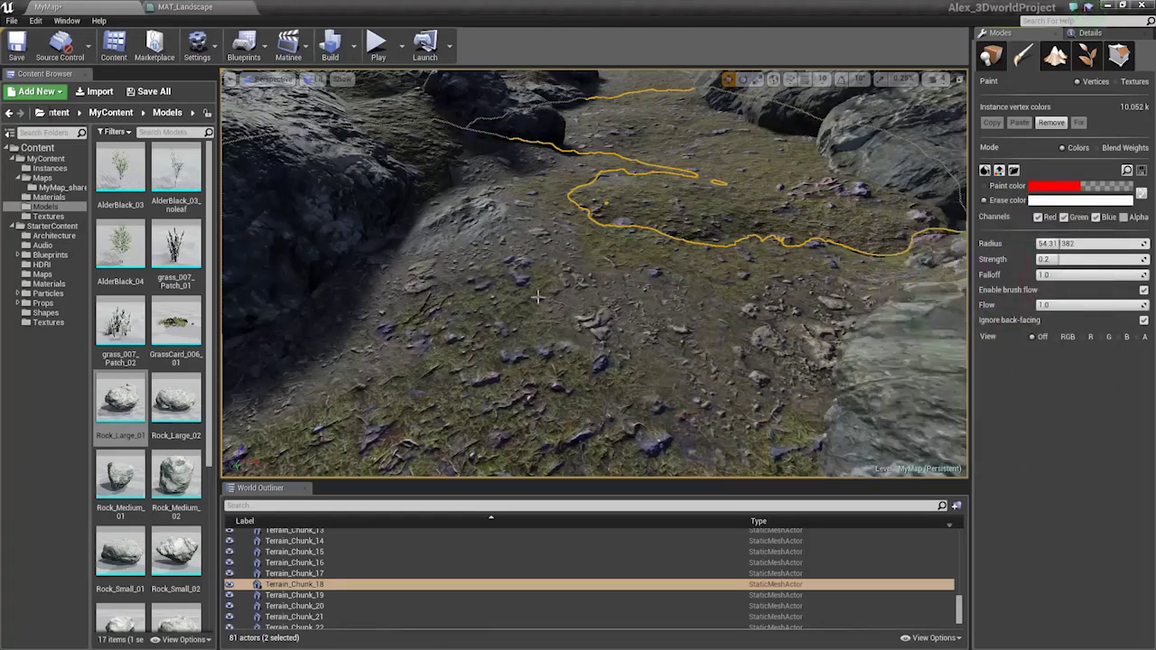
Blend grass and rocky dirt patches along the path and over the low mound with paint and erase strokes.
mouse_move(460, 229)
mouse_down()
mouse_move(475, 271)
mouse_move(470, 379)
mouse_move(542, 416)
mouse_move(569, 397)
mouse_up()
mouse_move(442, 344)
shift+mouse_down()
mouse_move(416, 380)
mouse_move(402, 370)
shift+mouse_up()
drag(518, 271, 521, 244)
mouse_move(533, 244)
right_down()
mouse_move(533, 212)
mouse_move(551, 190)
mouse_move(535, 184)
mouse_move(531, 248)
right_up()
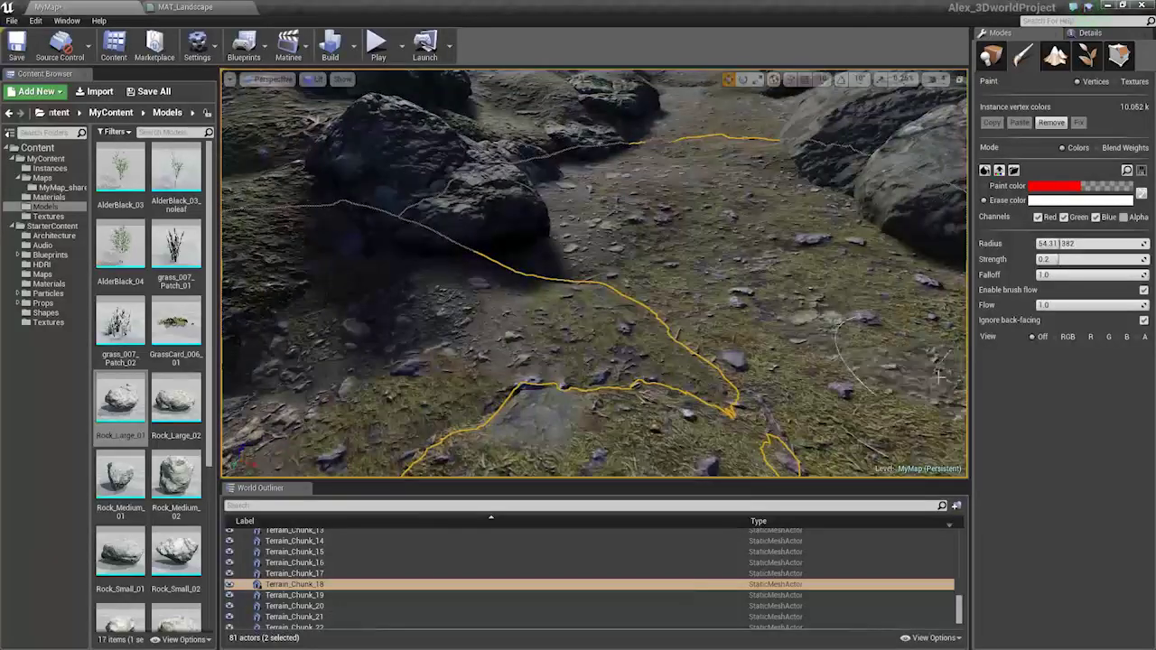
right_drag(840, 343, 832, 353)
mouse_move(705, 280)
right_down()
mouse_move(696, 307)
mouse_move(678, 294)
mouse_move(691, 280)
right_up()
drag(716, 287, 810, 292)
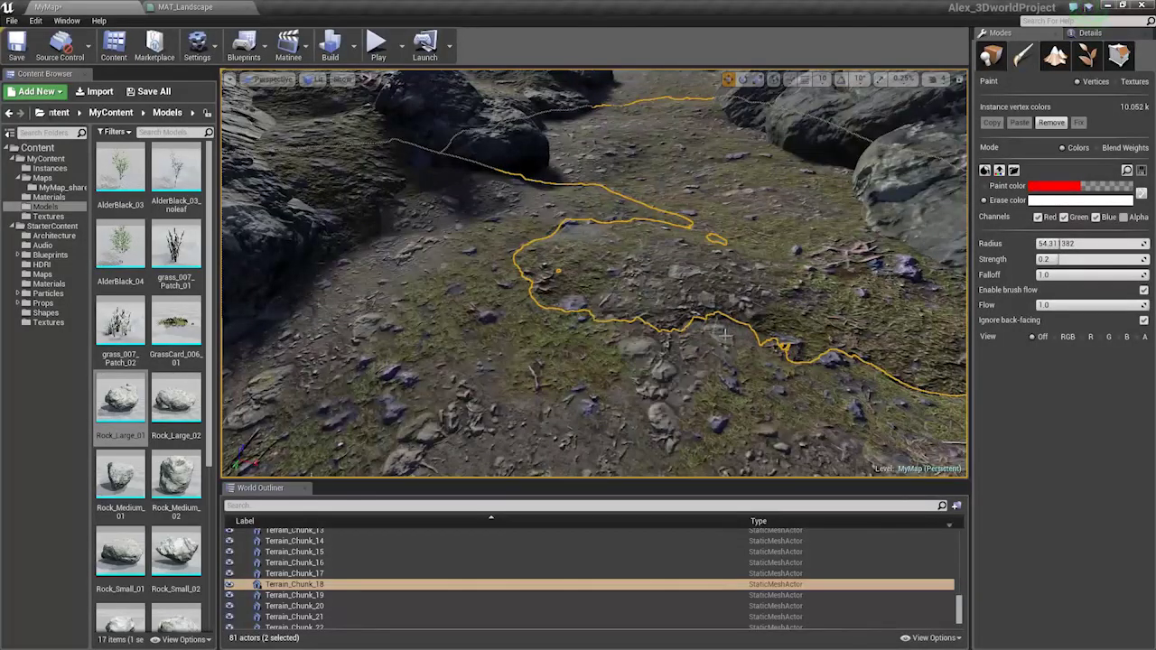
Undo the last four actions in the level.
right_drag(661, 312, 673, 262)
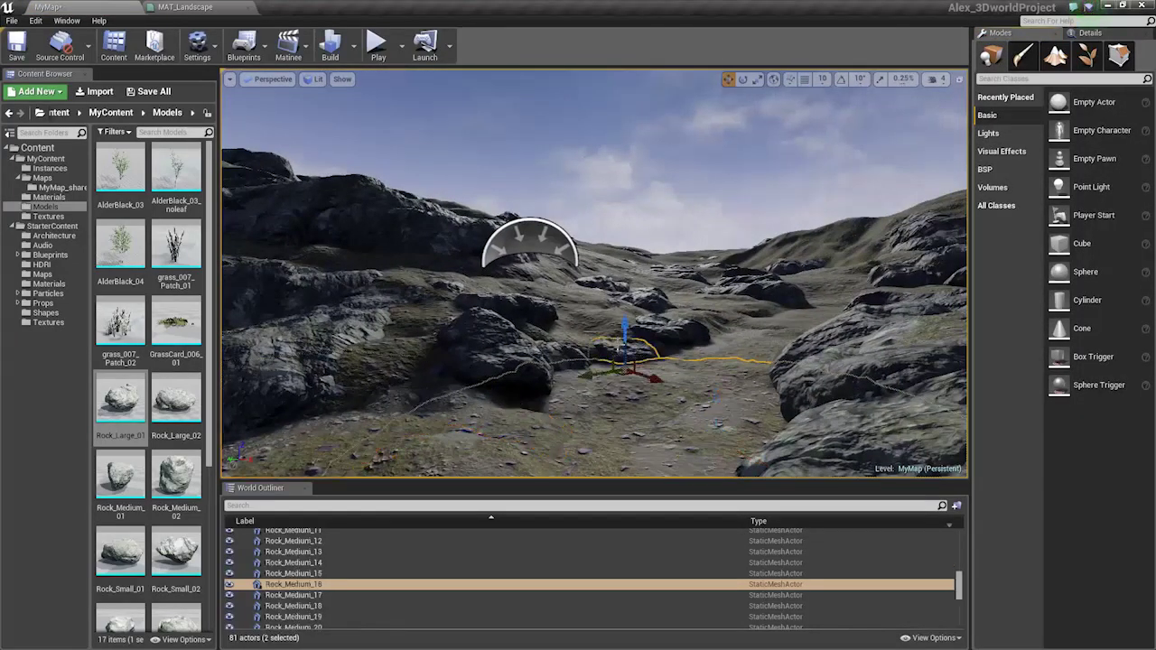
key(ctrl+z)
key(ctrl+z)
key(ctrl+z)
key(ctrl+z)
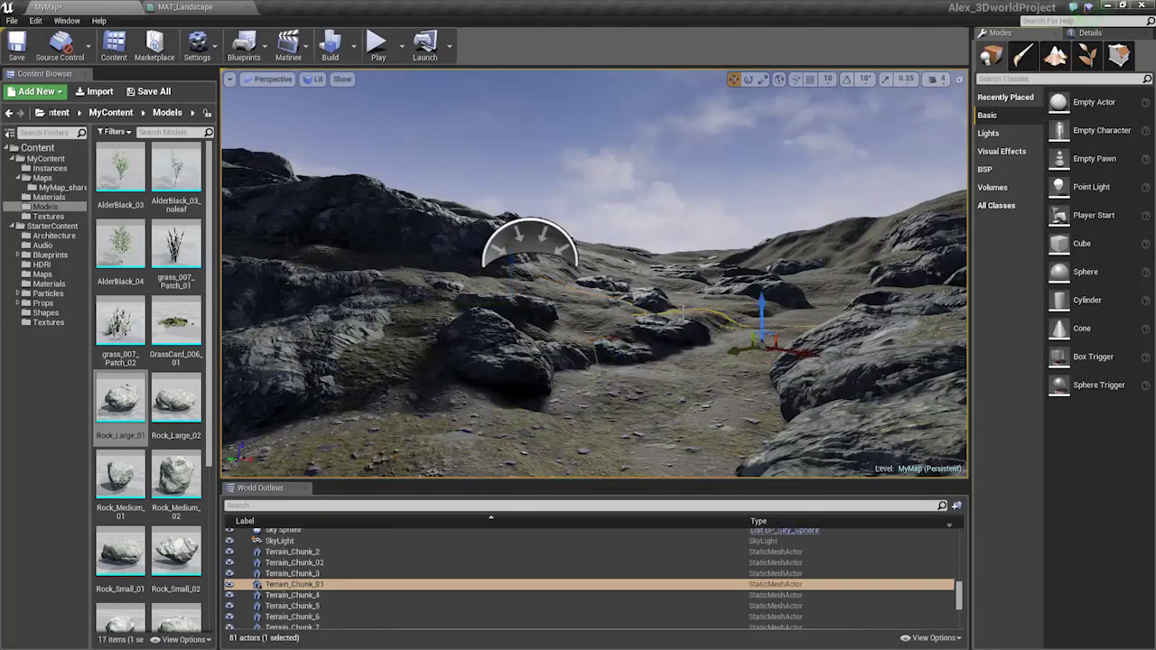
Duplicate Rock_Large_24 on the hillside, place the copy farther up the slope, and clear the selection.
key(w)
right_drag(696, 310, 726, 301)
right_drag(601, 262, 600, 272)
click(763, 318)
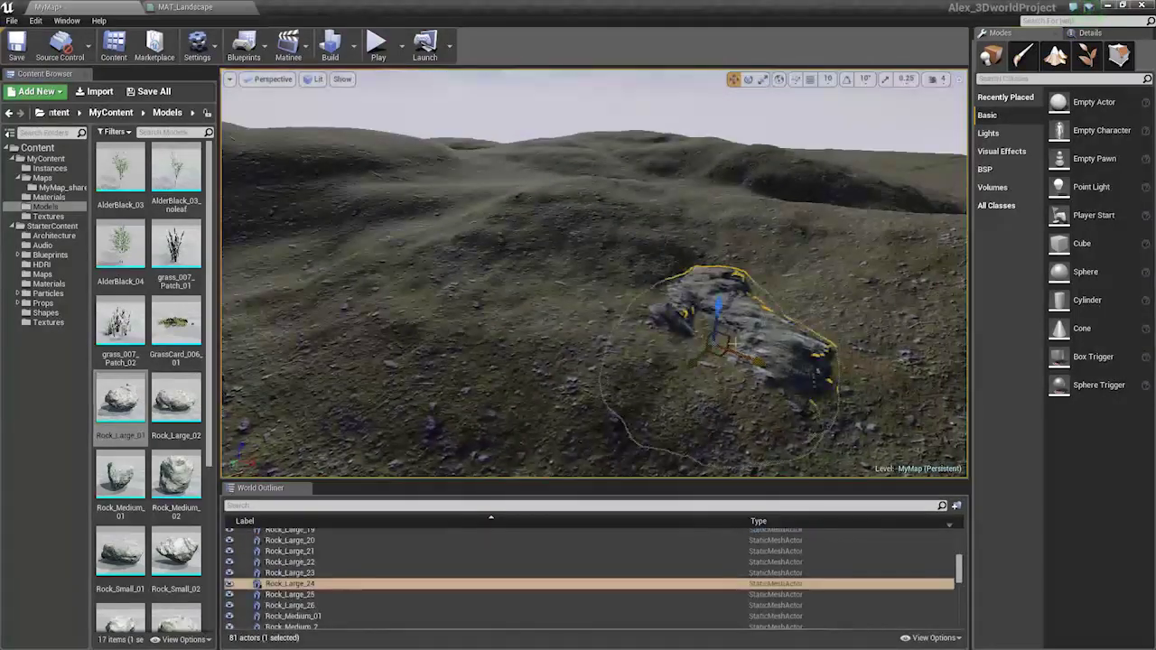
alt+drag(732, 340, 476, 267)
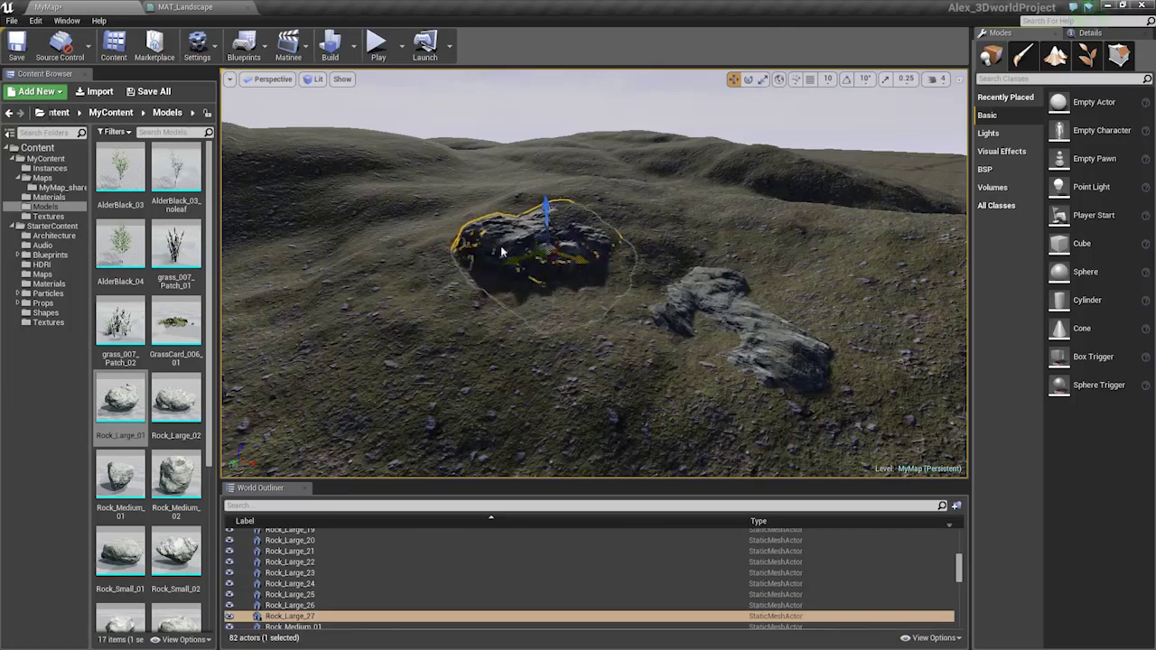
key(Escape)
right_drag(503, 252, 604, 245)
right_drag(508, 311, 400, 359)
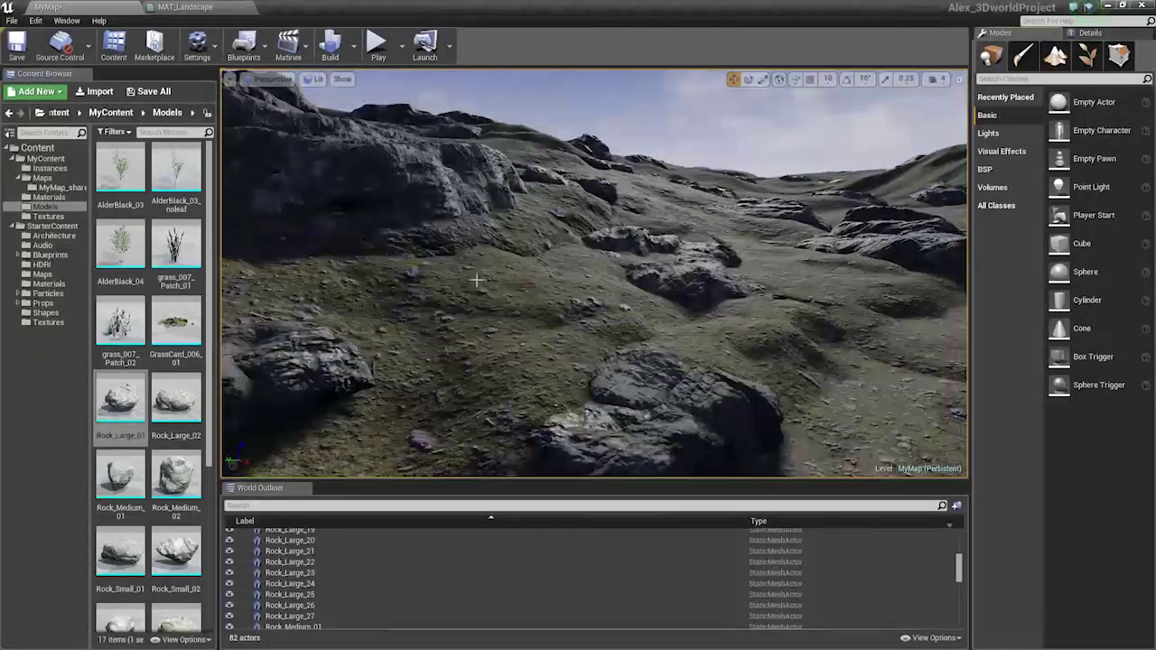
right_drag(479, 280, 512, 271)
click(618, 262)
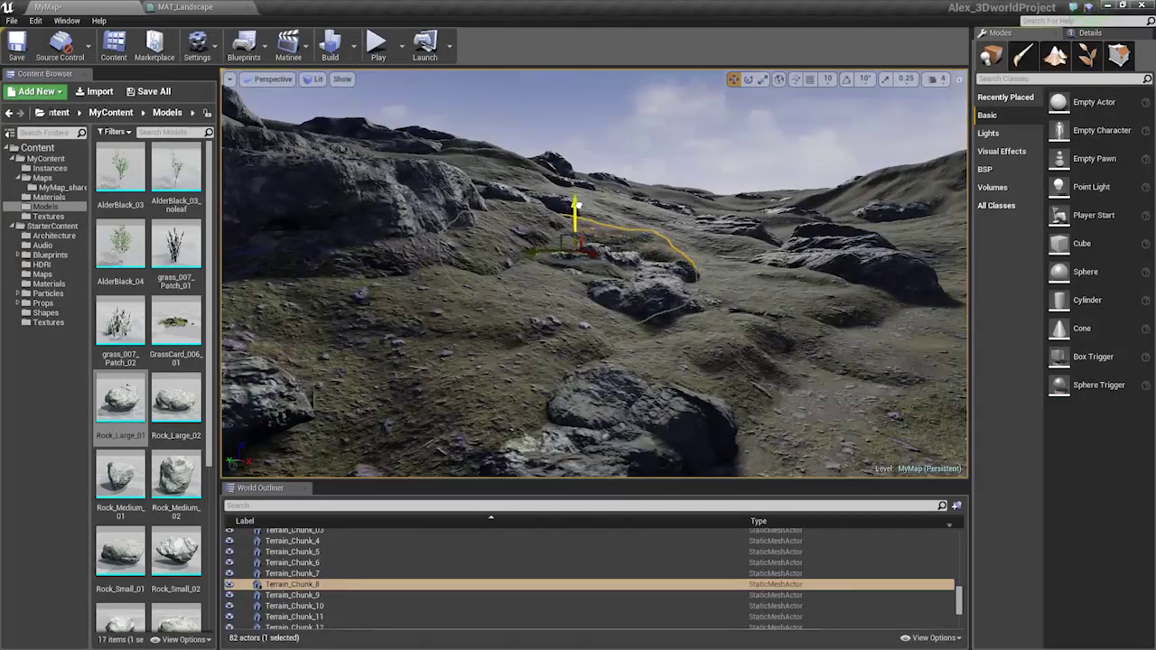
click(660, 221)
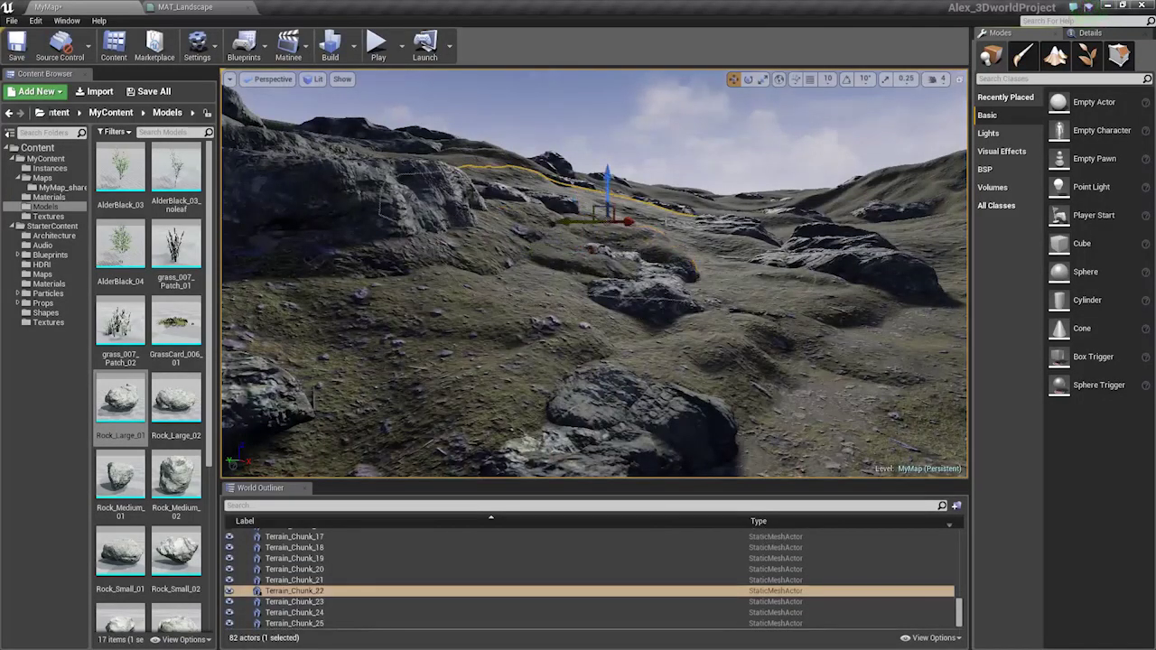
right_drag(666, 220, 683, 206)
key(ctrl+z)
Focus on Rock_Medium_17 on the hillside and reposition it among the neighbouring rocks.
right_drag(587, 222, 624, 206)
click(586, 222)
click(496, 243)
key(f)
alt+drag(509, 236, 569, 244)
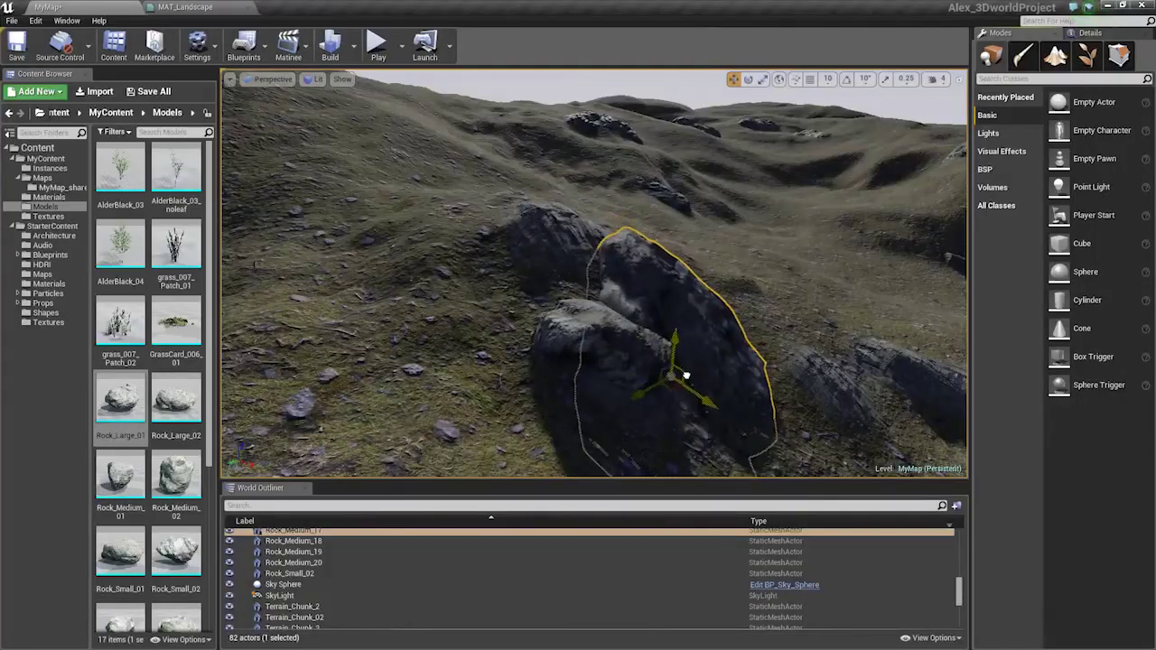
alt+drag(687, 375, 777, 388)
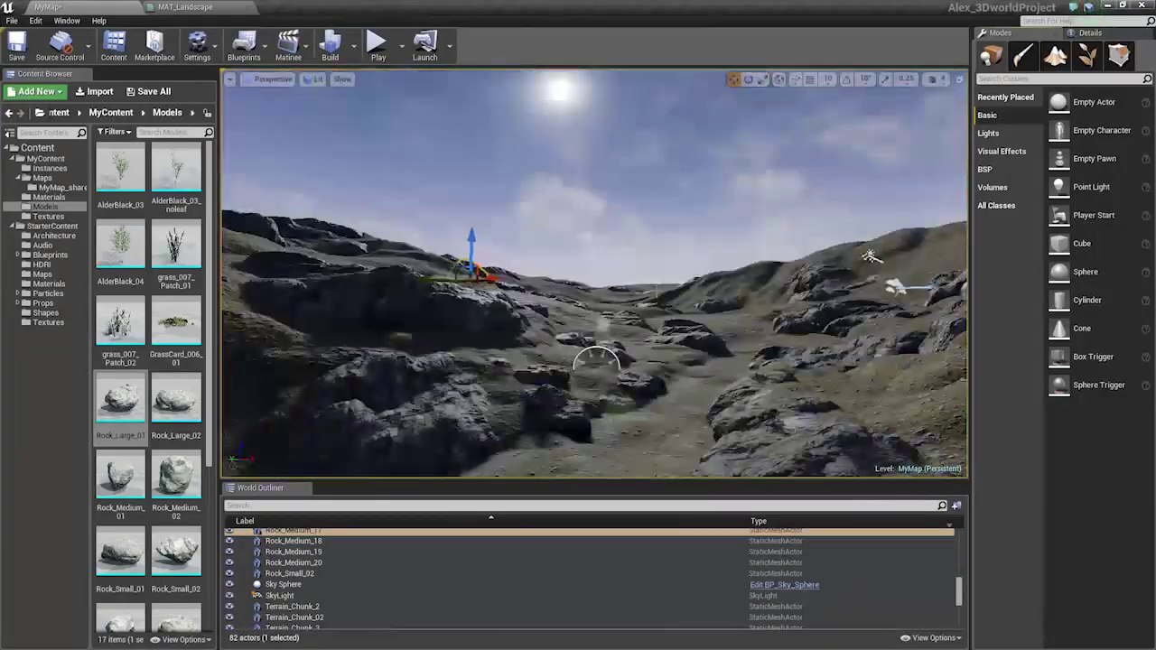
click(623, 247)
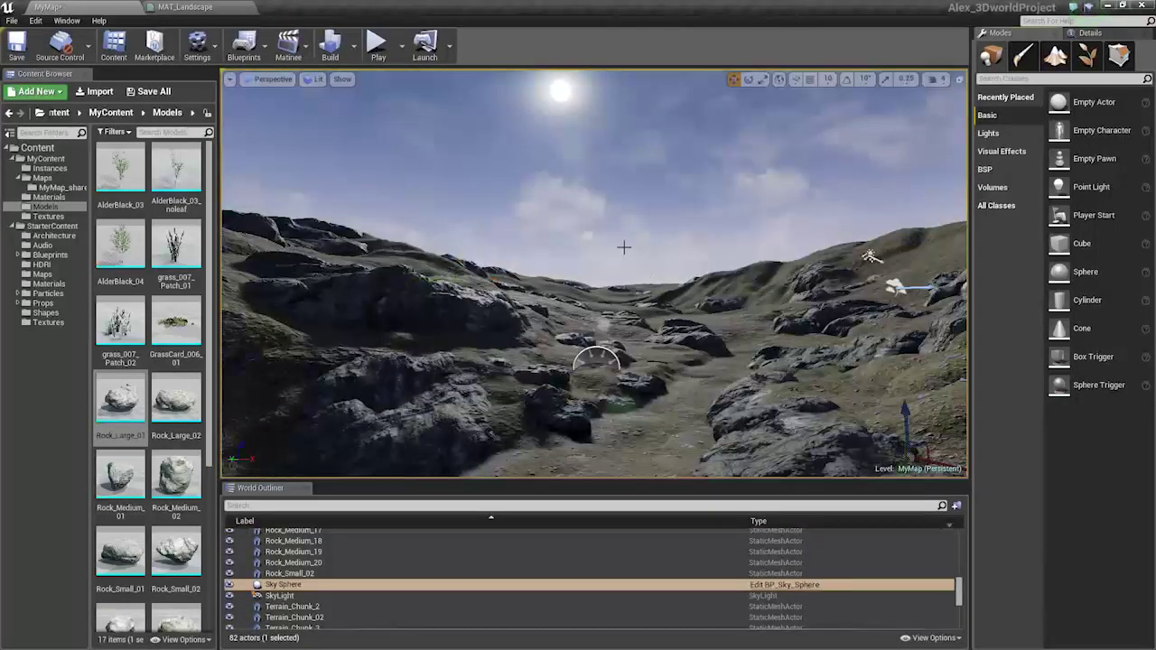
Switch to landscape editing with the Sculpt tool and lower the mound in front of the hilltop rocks.
right_drag(553, 297, 533, 326)
click(553, 296)
click(1055, 56)
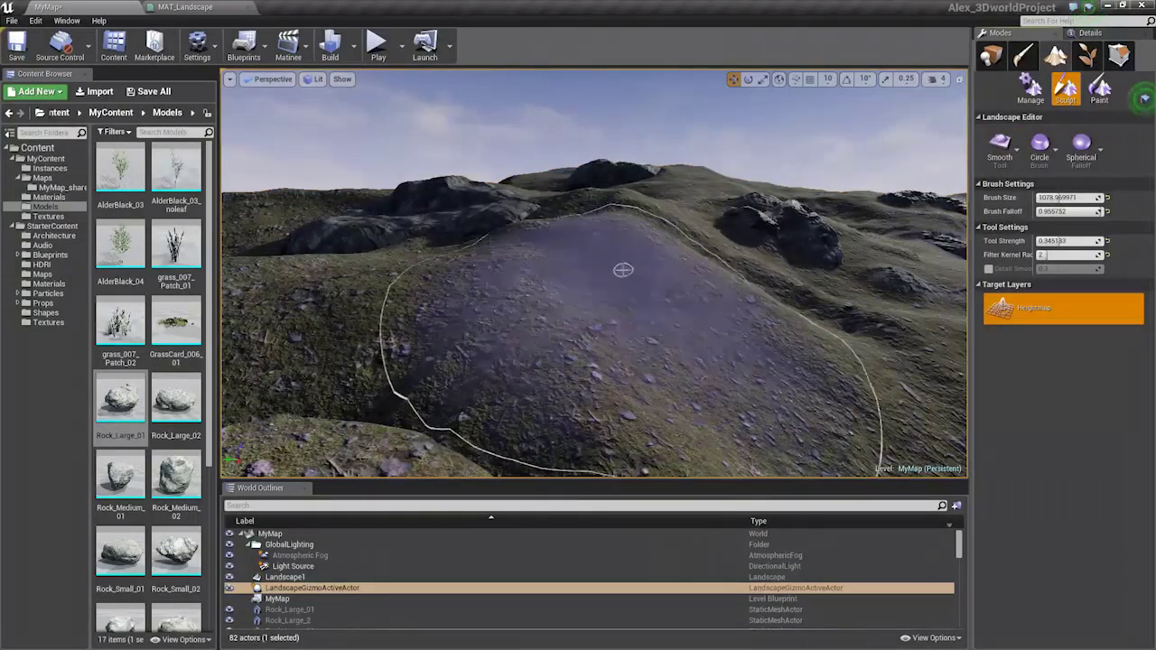
click(1001, 147)
click(1012, 198)
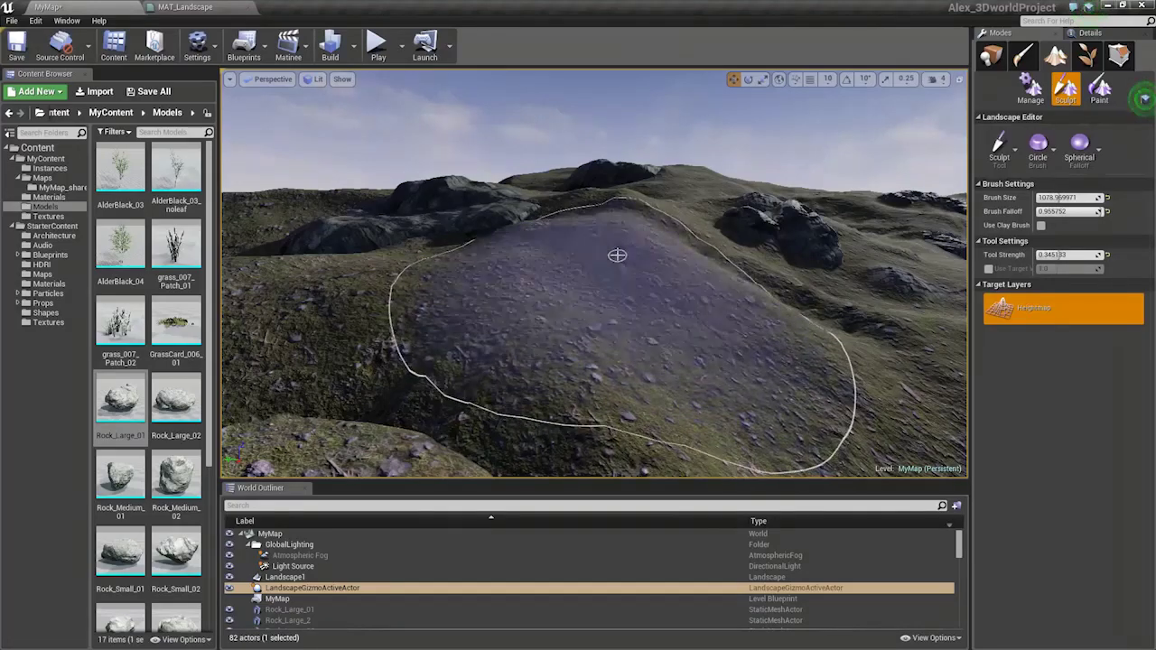
mouse_move(617, 255)
shift+mouse_down()
mouse_move(651, 219)
mouse_move(469, 318)
shift+mouse_up()
Try sculpting the ground higher beside the large hilltop rock and undo the stroke.
right_drag(548, 291, 544, 288)
key(w)
key(1)
key(2)
key(1)
right_drag(813, 249, 759, 262)
drag(603, 317, 595, 302)
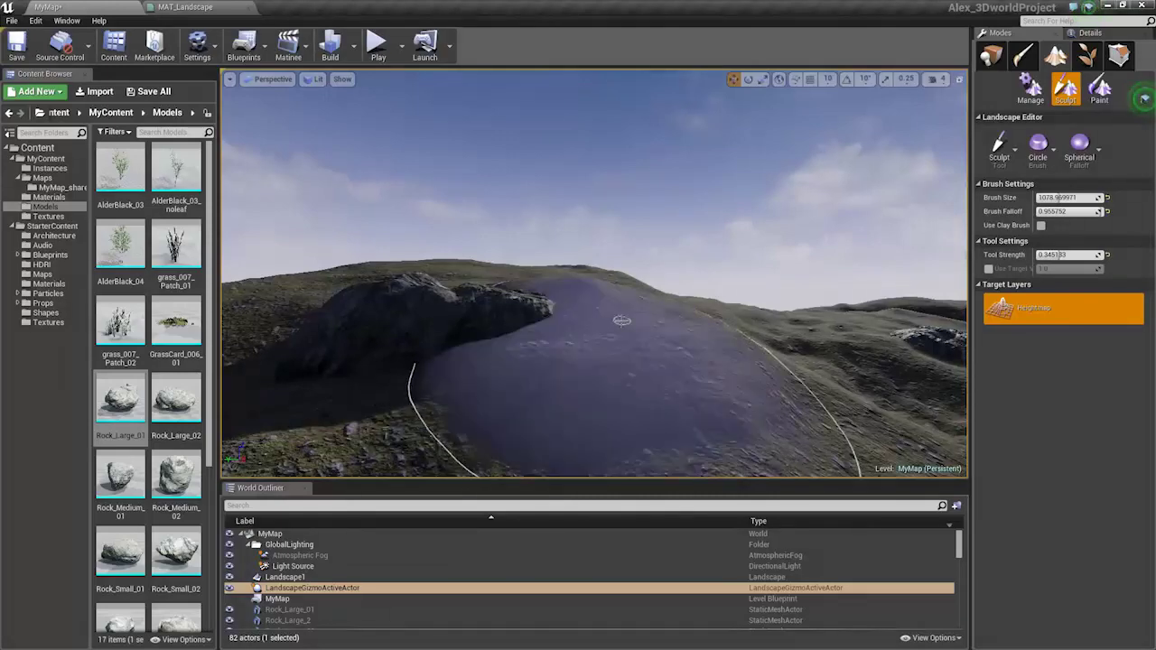
key(ctrl+z)
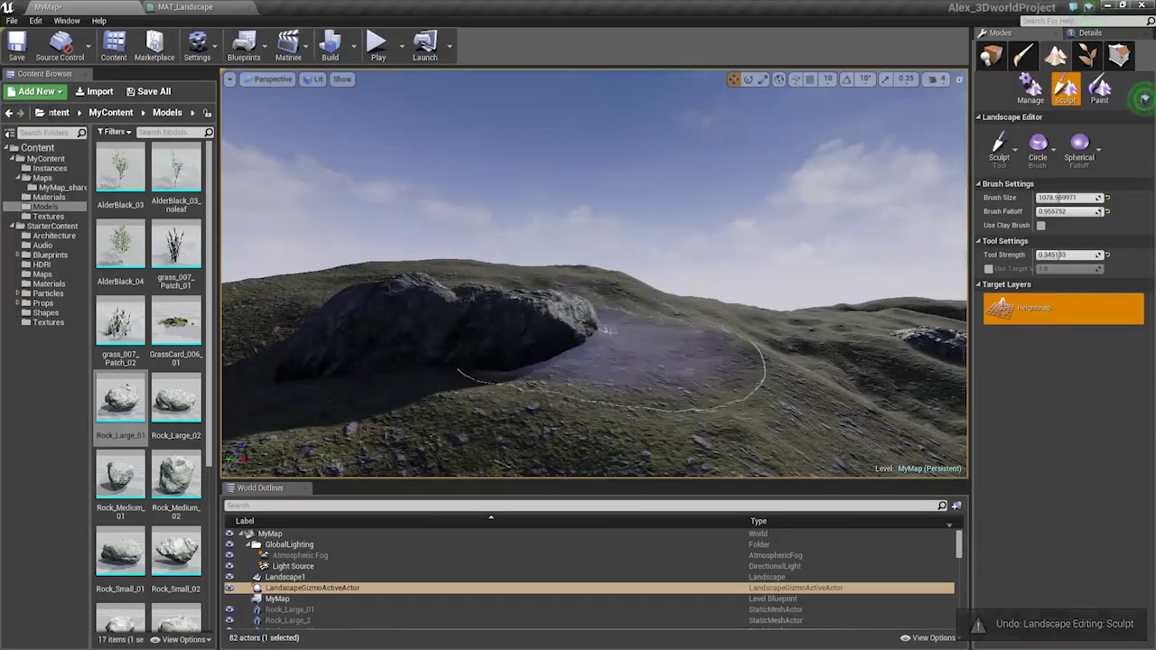
Return to placement mode and rotate Rock_Large_20 on the hilltop by about 14 degrees.
key(s)
right_drag(679, 358, 679, 312)
key(shift+1)
click(553, 362)
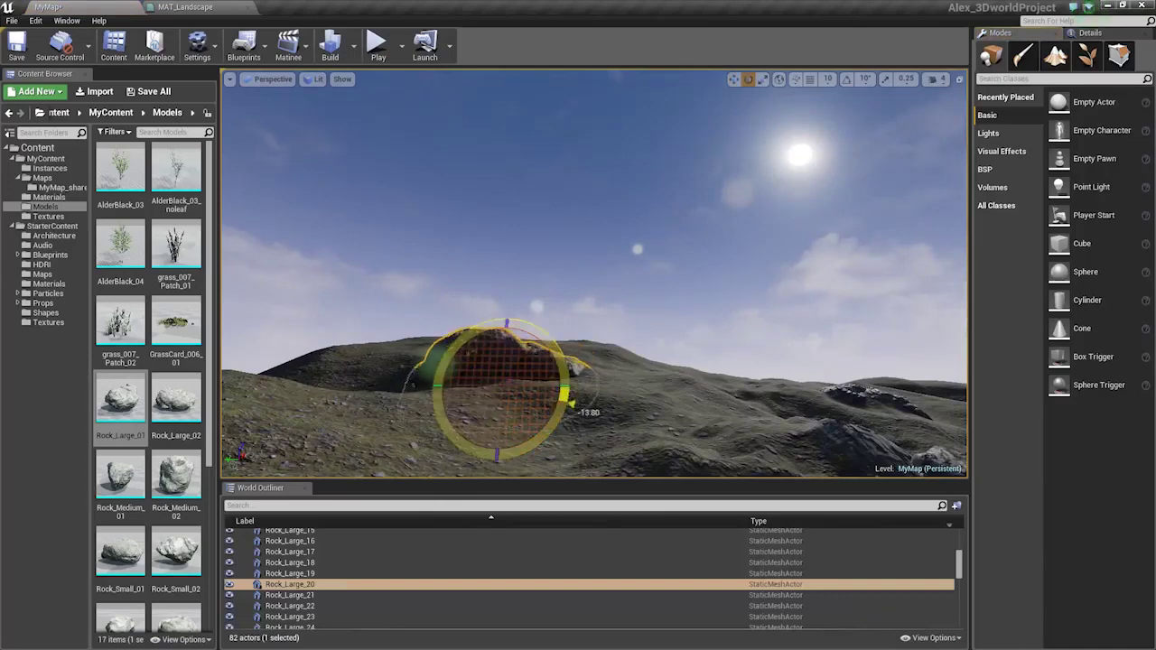
key(s)
right_drag(601, 373, 713, 405)
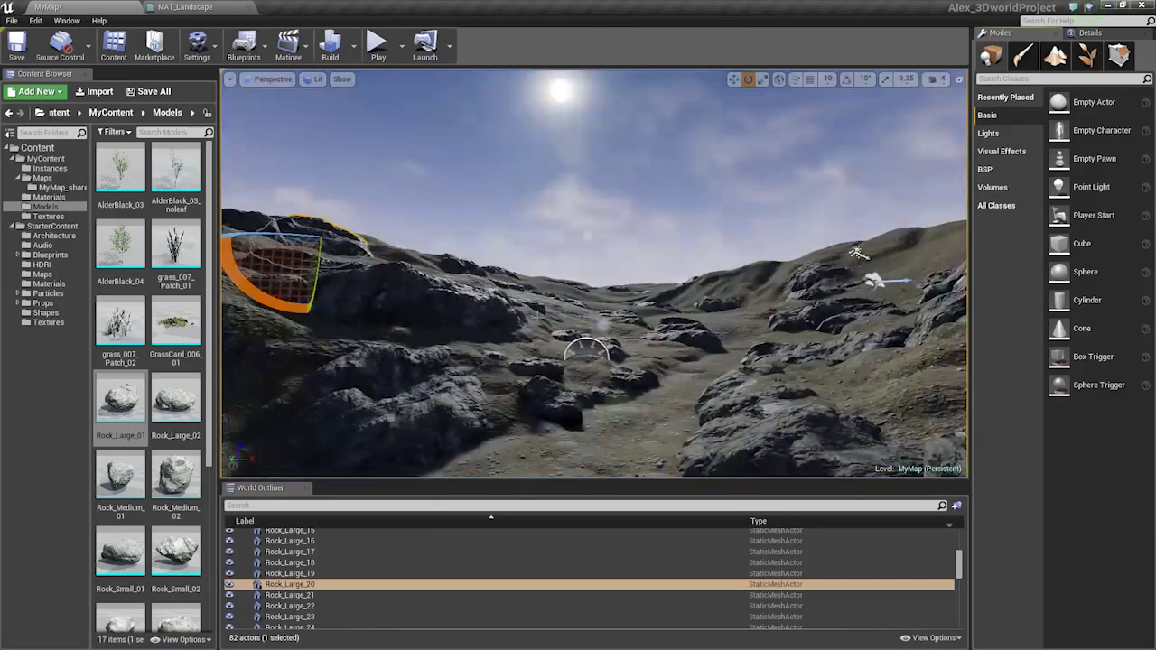
Select Rock_Large_21 on the ridge and reposition it on the hilltop to shape the skyline.
click(456, 214)
click(311, 231)
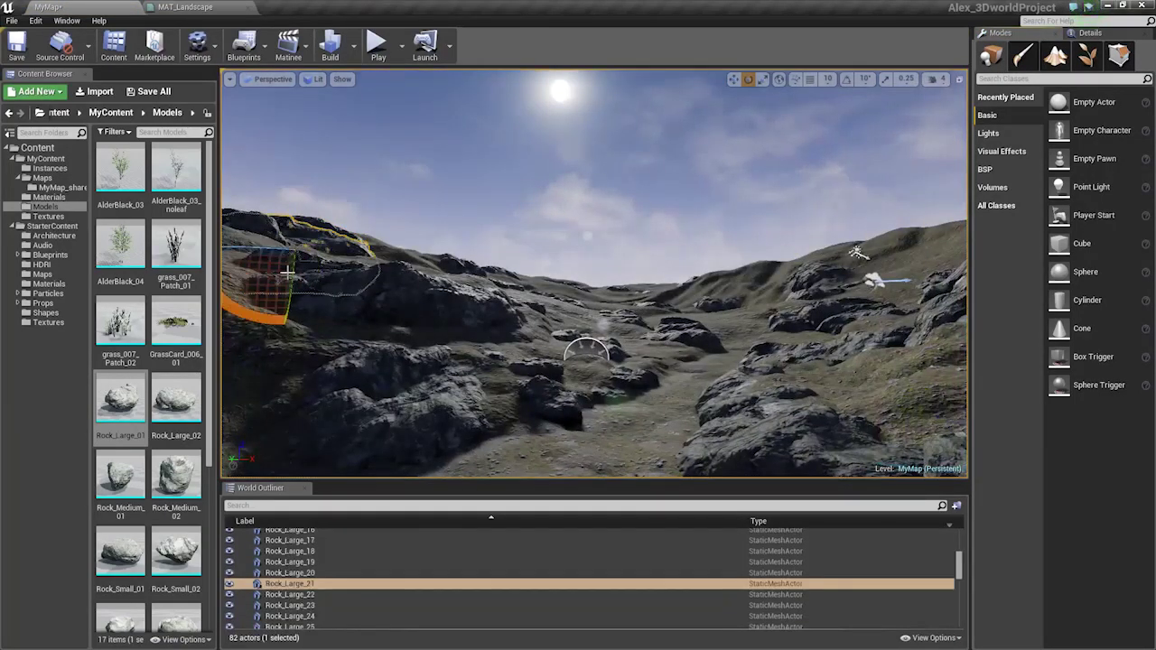
key(w)
drag(270, 238, 305, 255)
right_drag(306, 256, 199, 236)
key(w)
key(s)
right_drag(514, 237, 556, 249)
drag(623, 269, 635, 247)
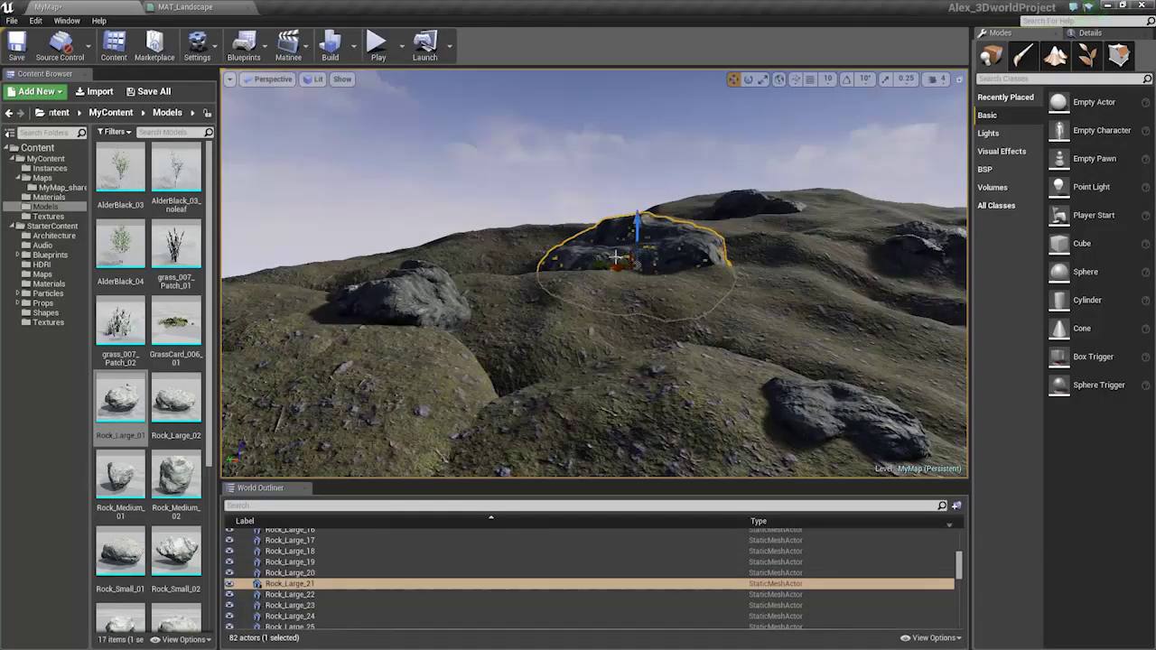
right_drag(616, 259, 563, 273)
click(563, 274)
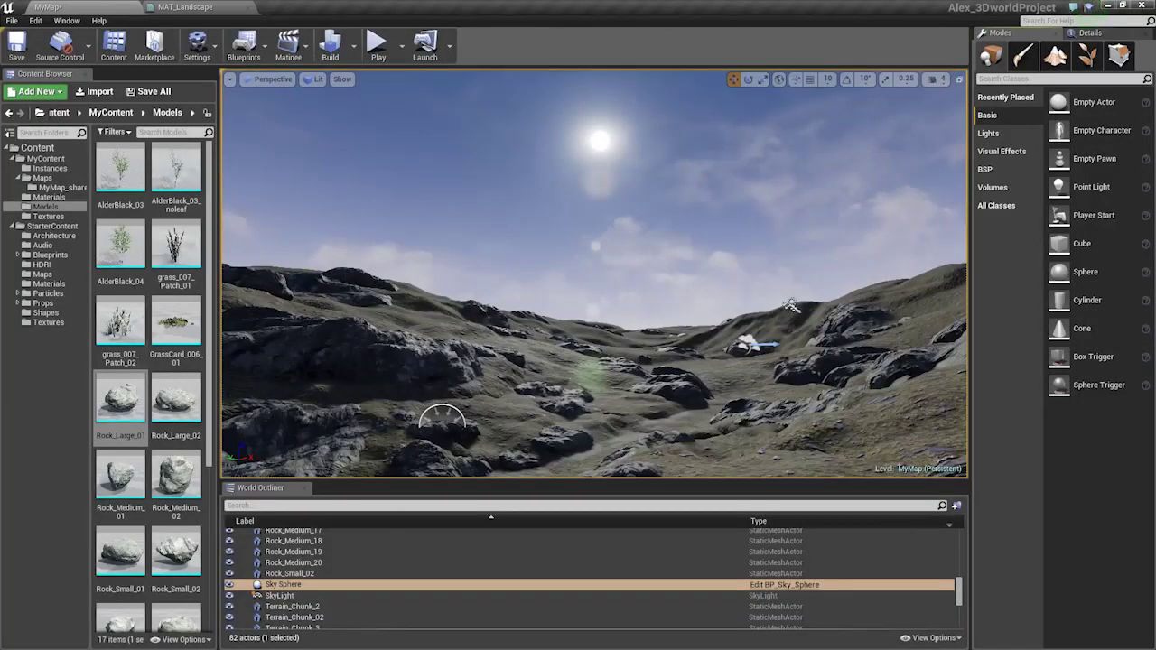
right_drag(563, 273, 562, 274)
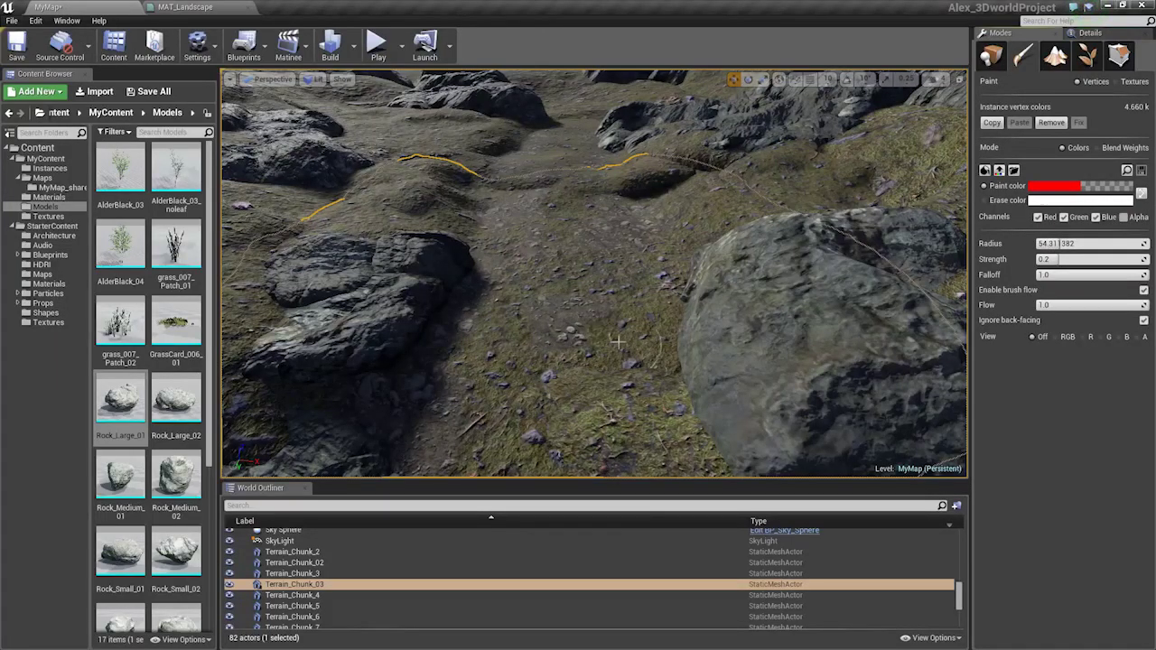
right_drag(649, 346, 649, 346)
Switch to Chrome with the Unreal Engine 4.8 Preview Forest video open and select the page address.
key(alt+Tab)
key(Tab)
key(Tab)
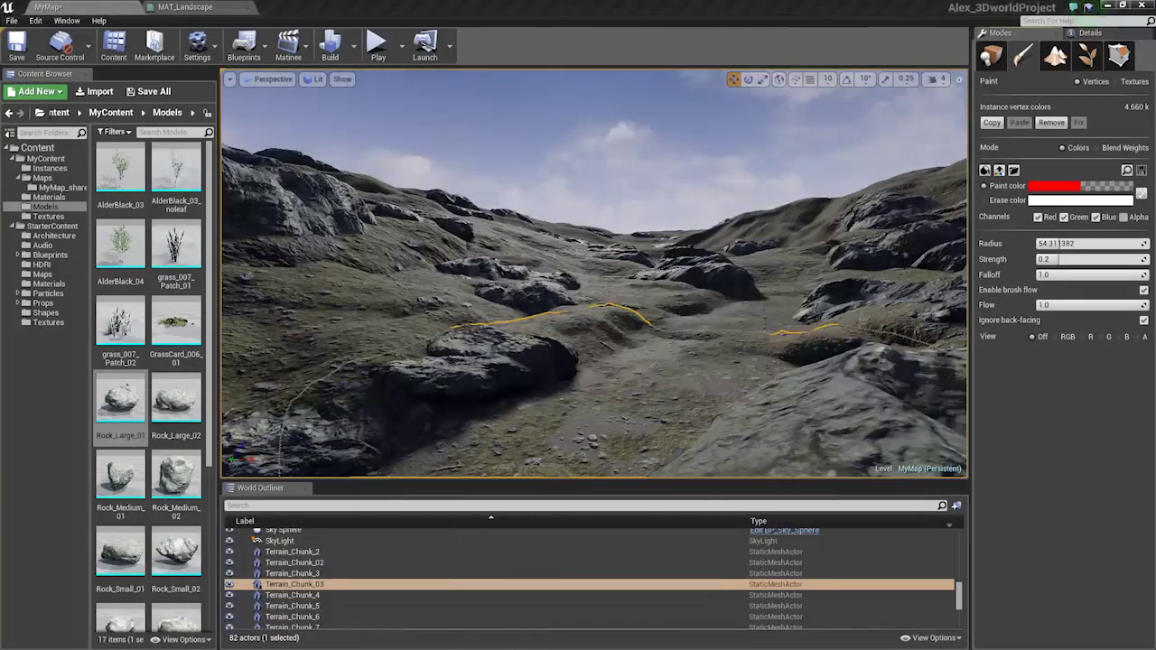
drag(1155, 92, 615, 5)
click(355, 25)
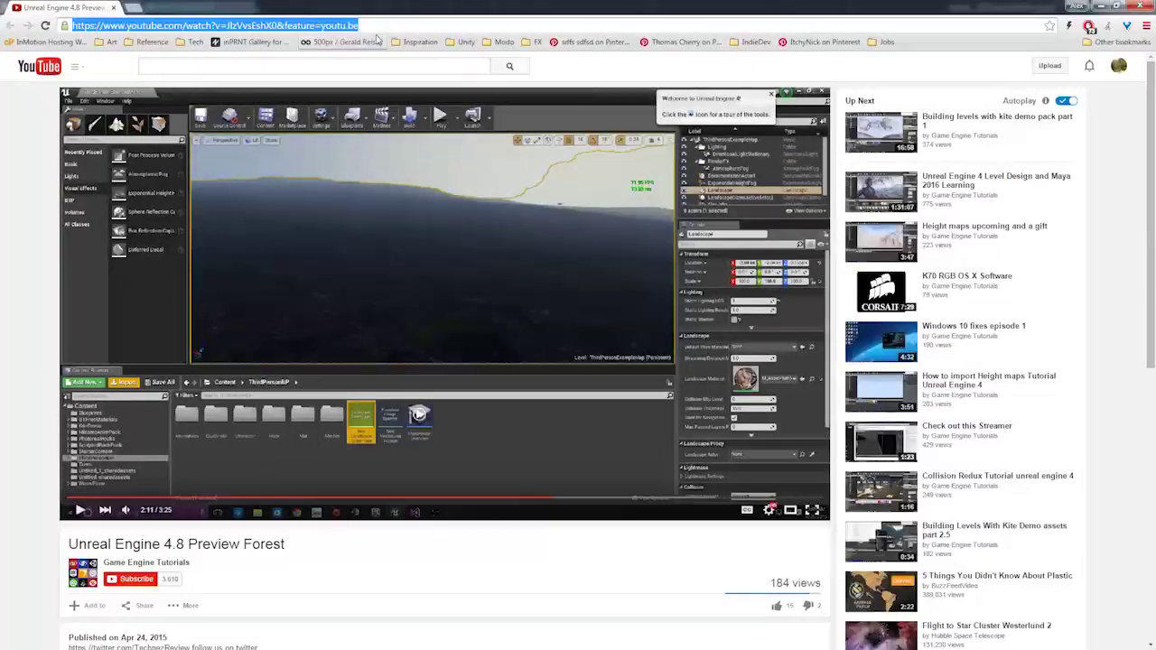
Search Google Images for "dartmoor" and examine the moorland photos as reference for haze and lighting.
text(dartmoor)
key(Return)
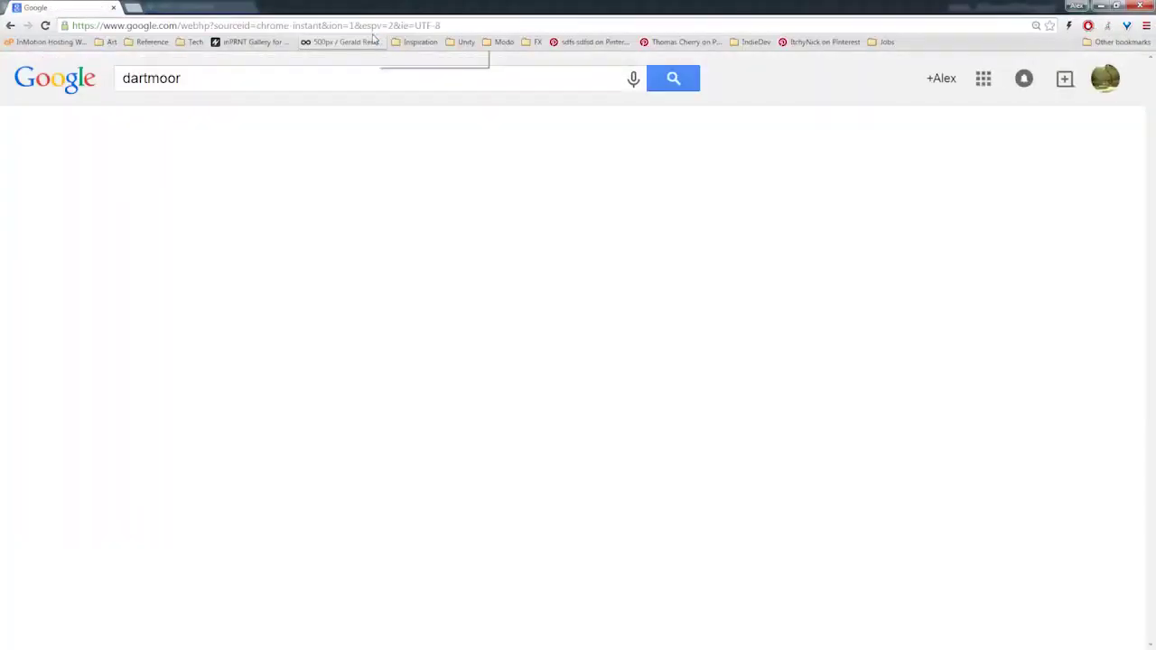
click(192, 133)
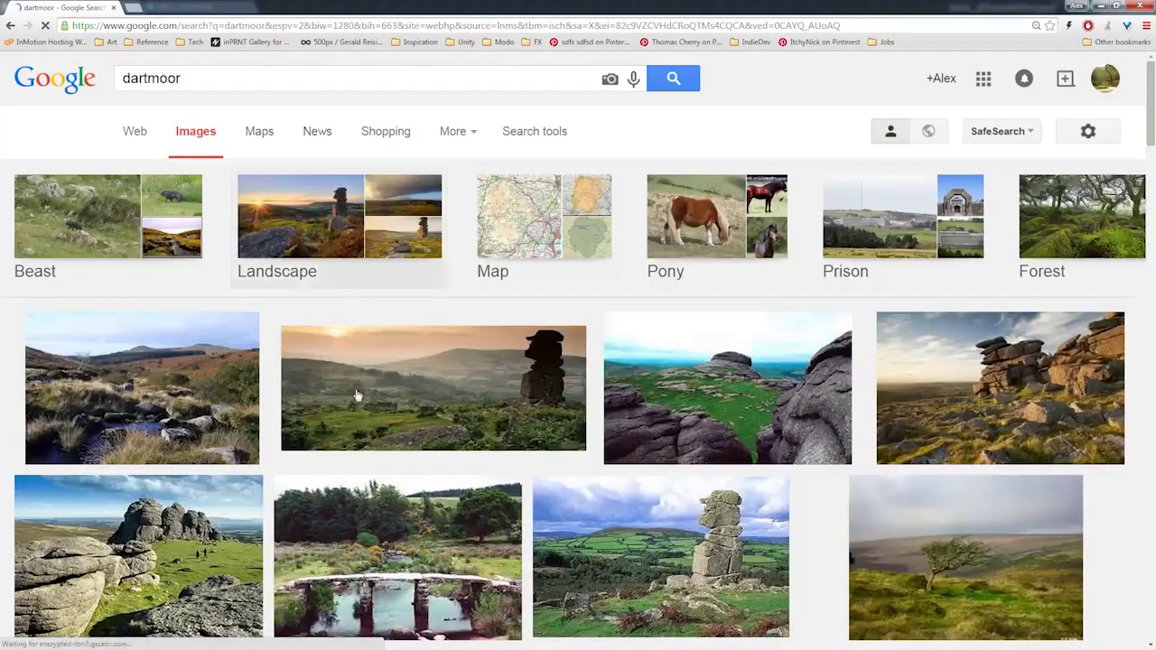
scroll(416, 253, down, 3)
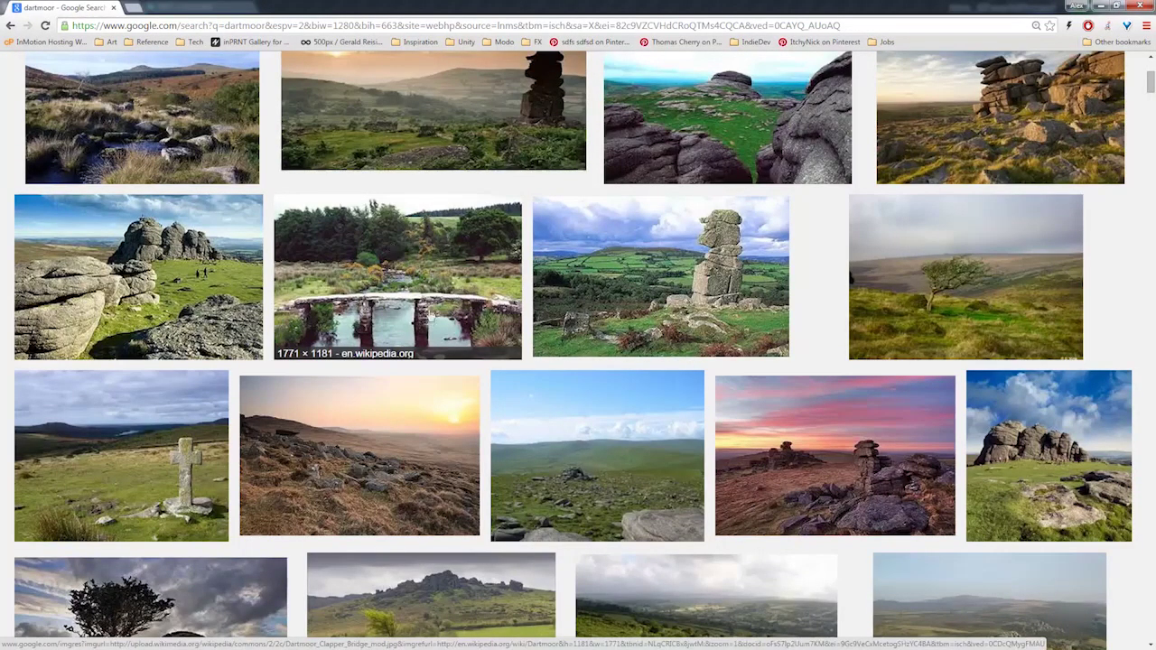
scroll(430, 321, down, 3)
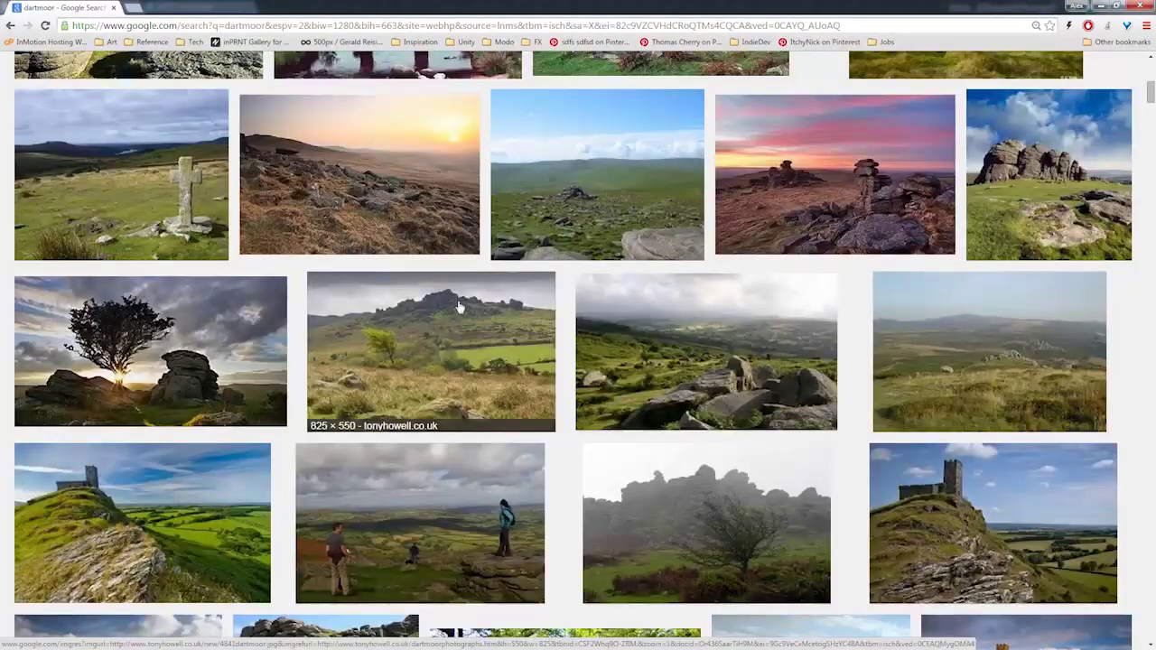
scroll(392, 282, down, 3)
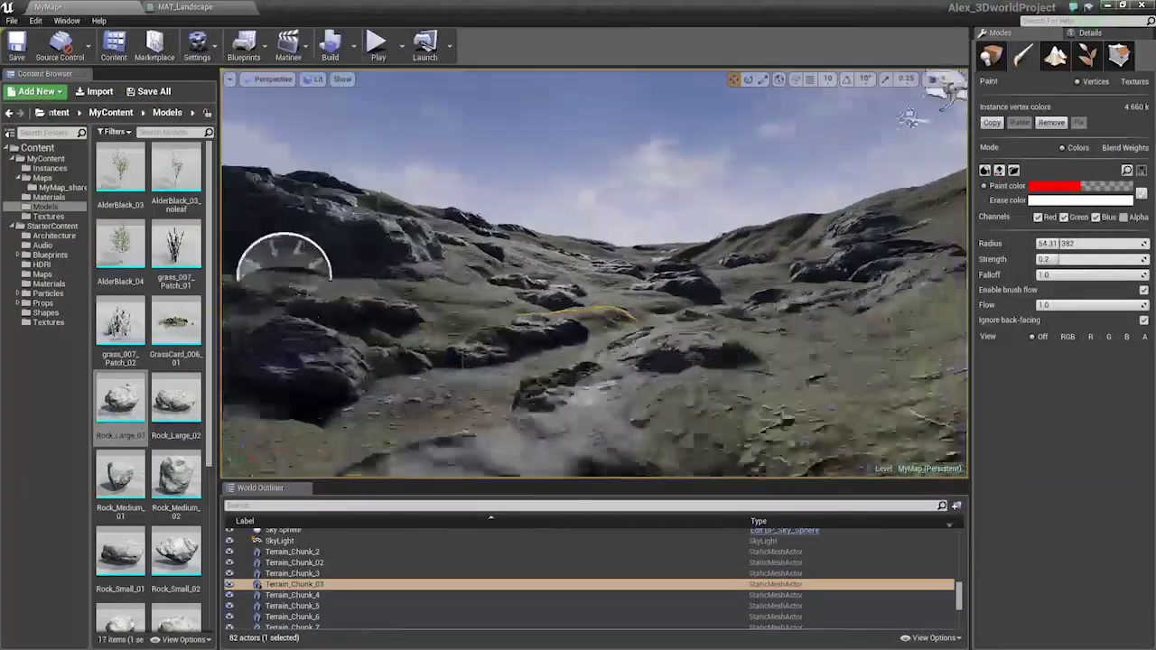
Place an Exponential Height Fog actor from the Visual Effects category into the valley of the level.
right_drag(671, 264, 675, 241)
key(w)
key(w)
click(68, 21)
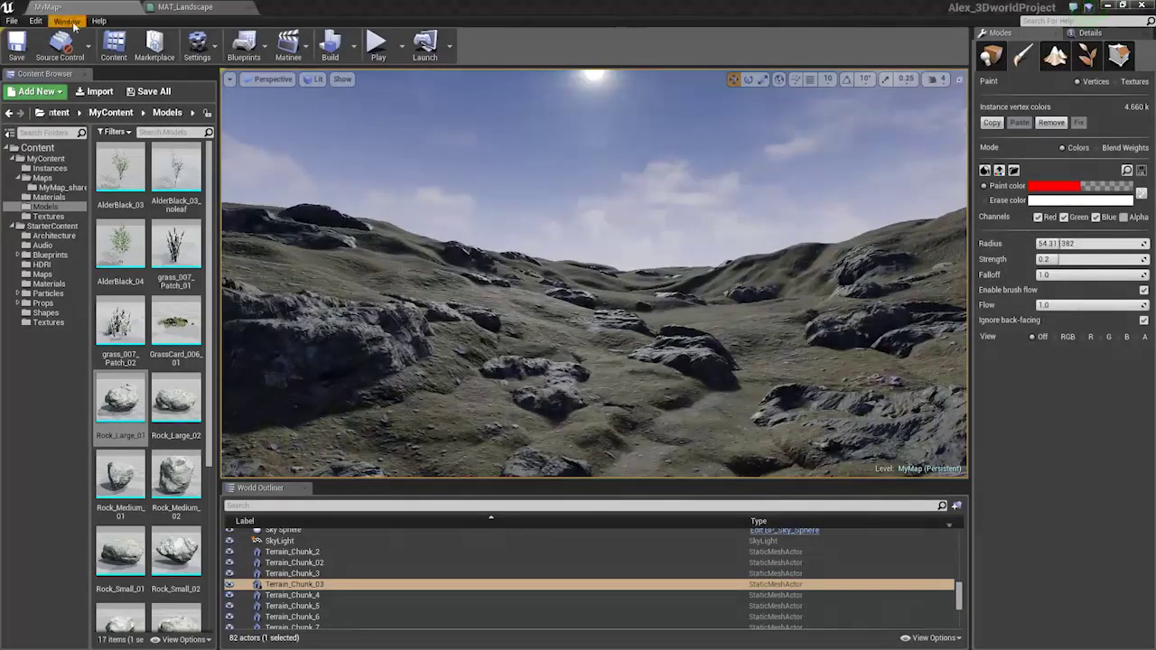
click(89, 96)
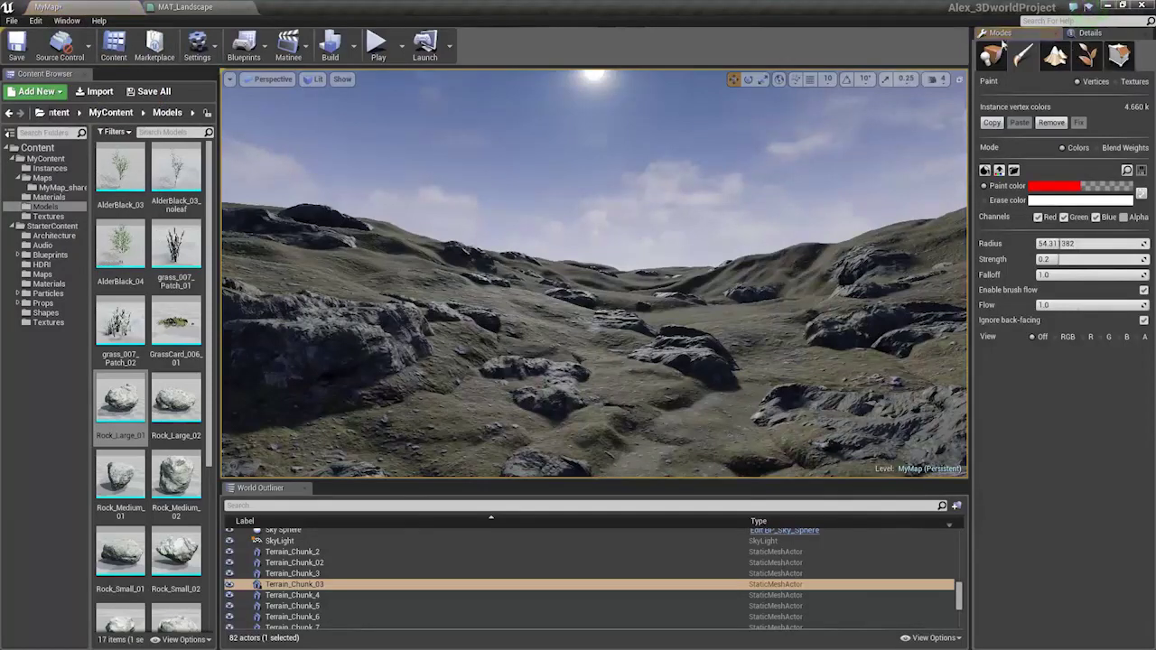
click(991, 56)
click(989, 132)
click(1002, 151)
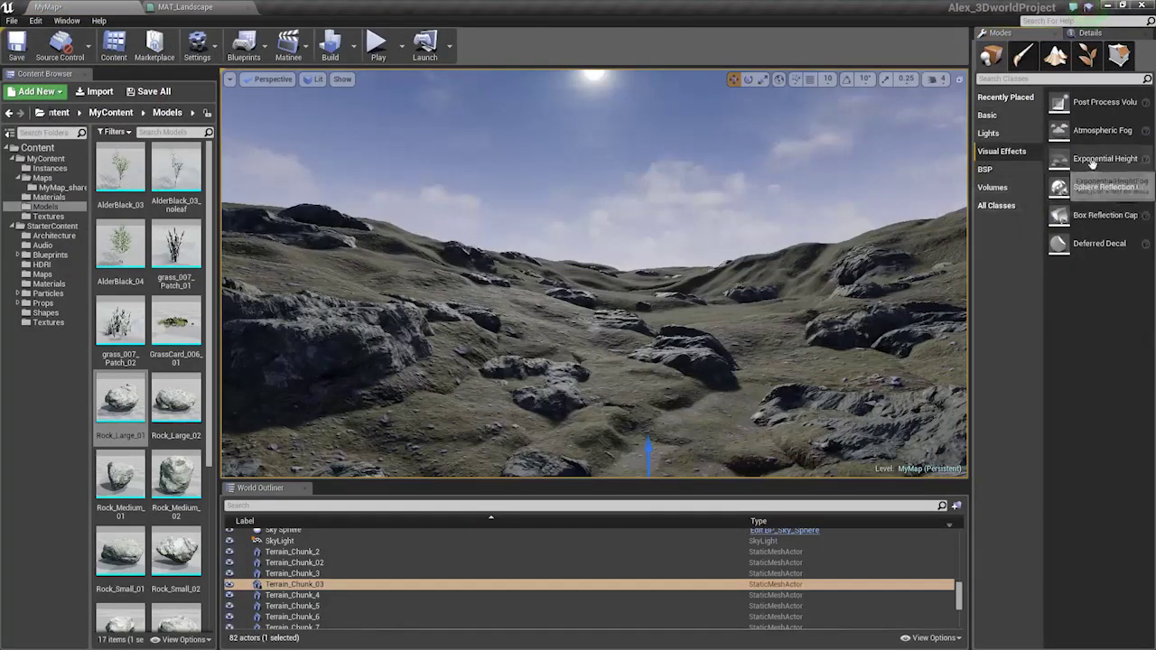
drag(1092, 162, 622, 351)
right_drag(622, 350, 611, 307)
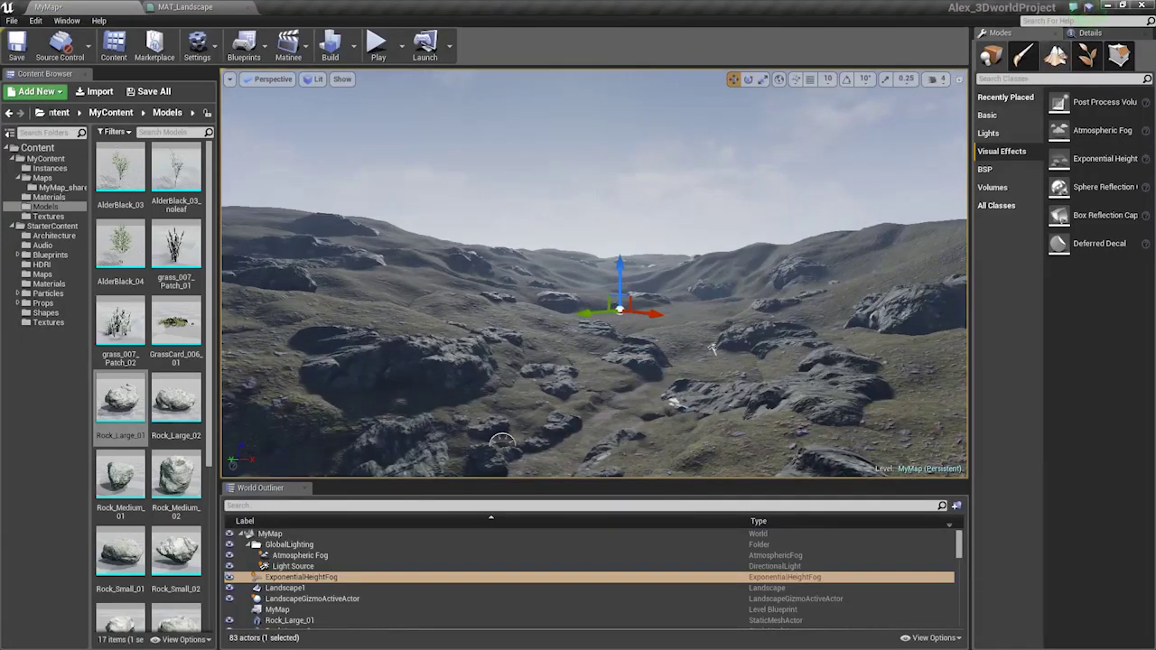
Try a Fog Height Falloff of 0.001 on the height fog, and change it to about 1.96.
click(1059, 58)
click(1090, 33)
key(w)
right_drag(723, 271, 709, 271)
key(s)
mouse_move(621, 298)
right_down()
mouse_move(655, 289)
mouse_move(624, 298)
mouse_move(614, 287)
right_up()
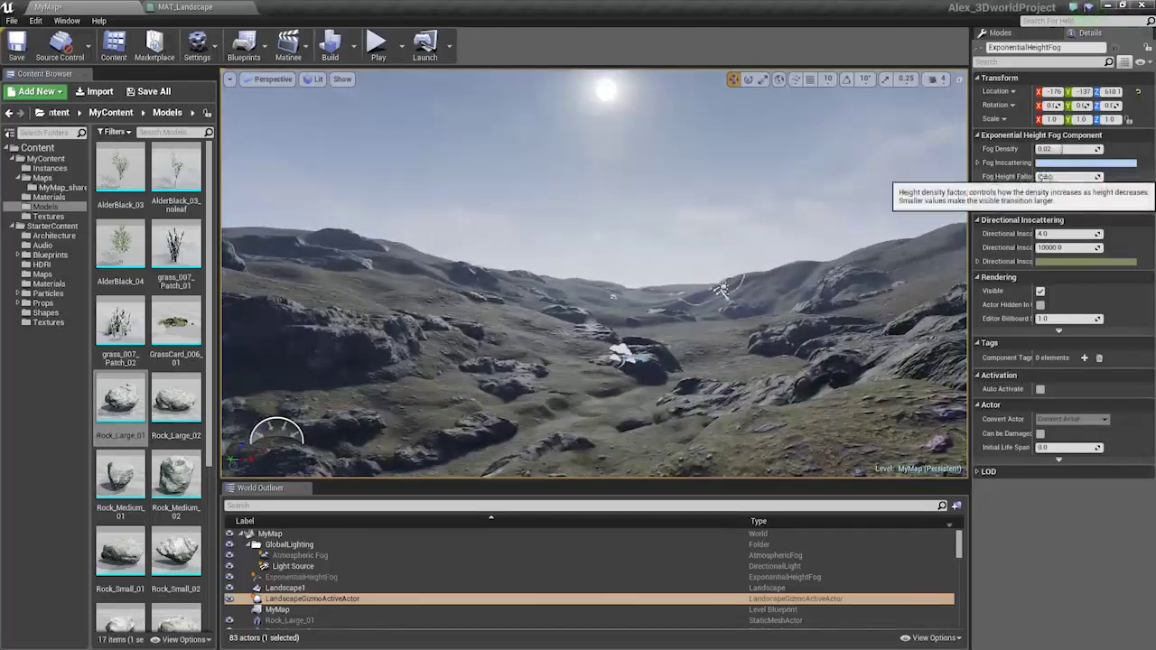
drag(1045, 177, 1093, 176)
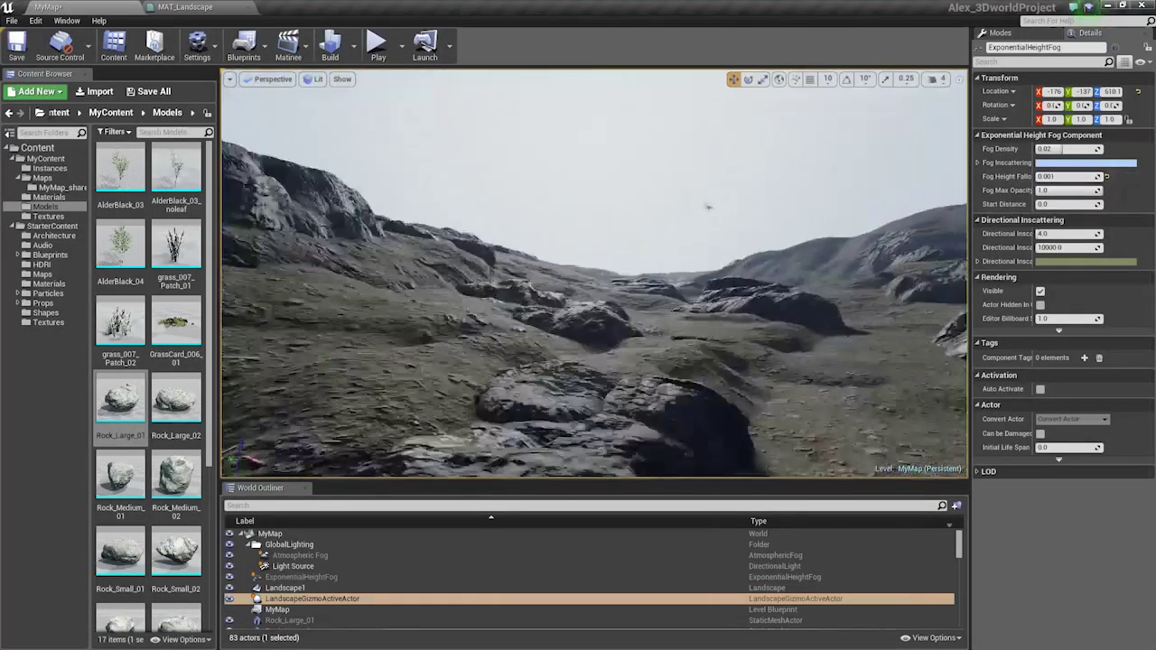
right_drag(674, 249, 674, 249)
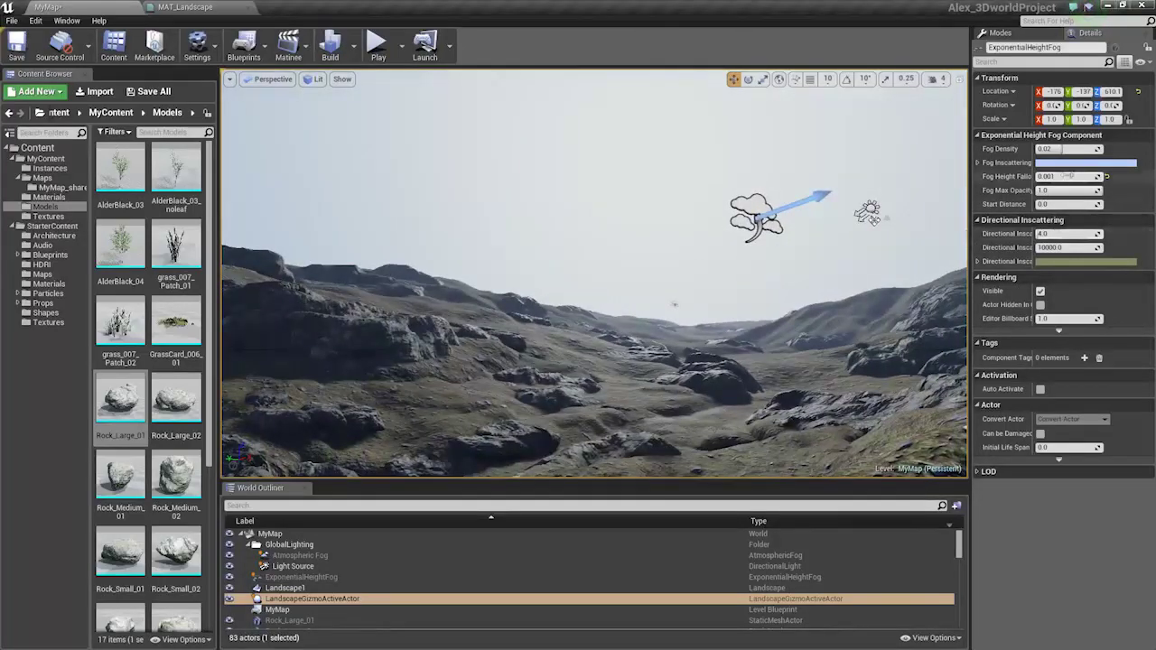
drag(1069, 176, 1080, 176)
right_drag(674, 305, 674, 362)
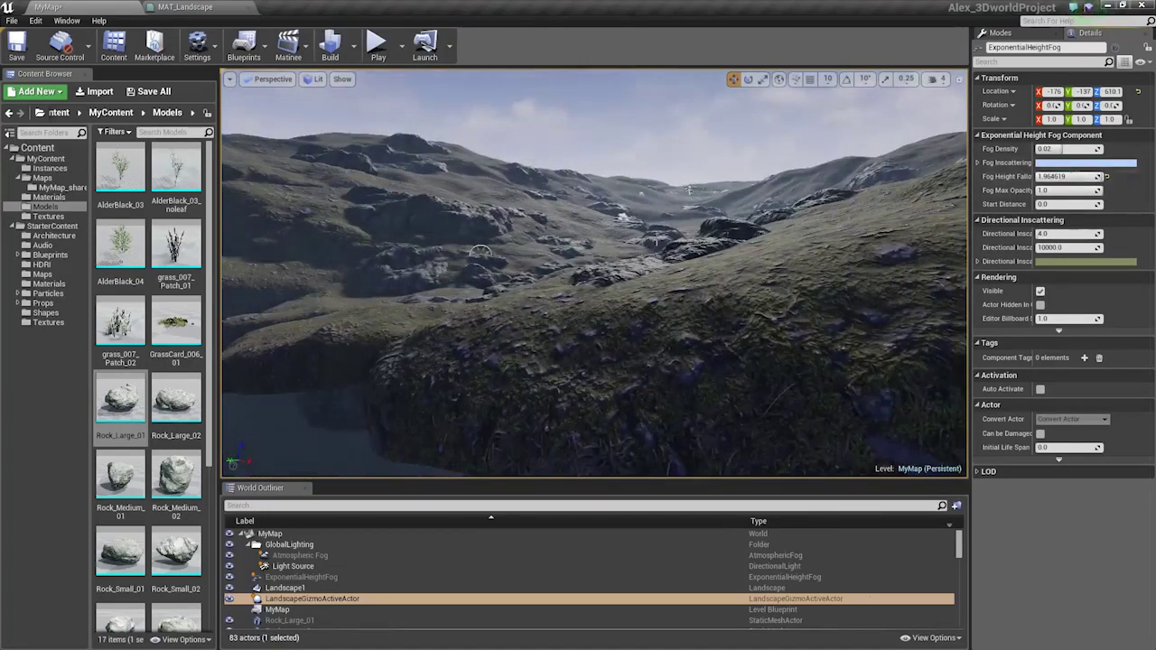
Move the height fog actor up and back down along Z, ending at a height of about 804.
right_drag(594, 274, 581, 236)
key(shift+1)
click(750, 425)
key(f)
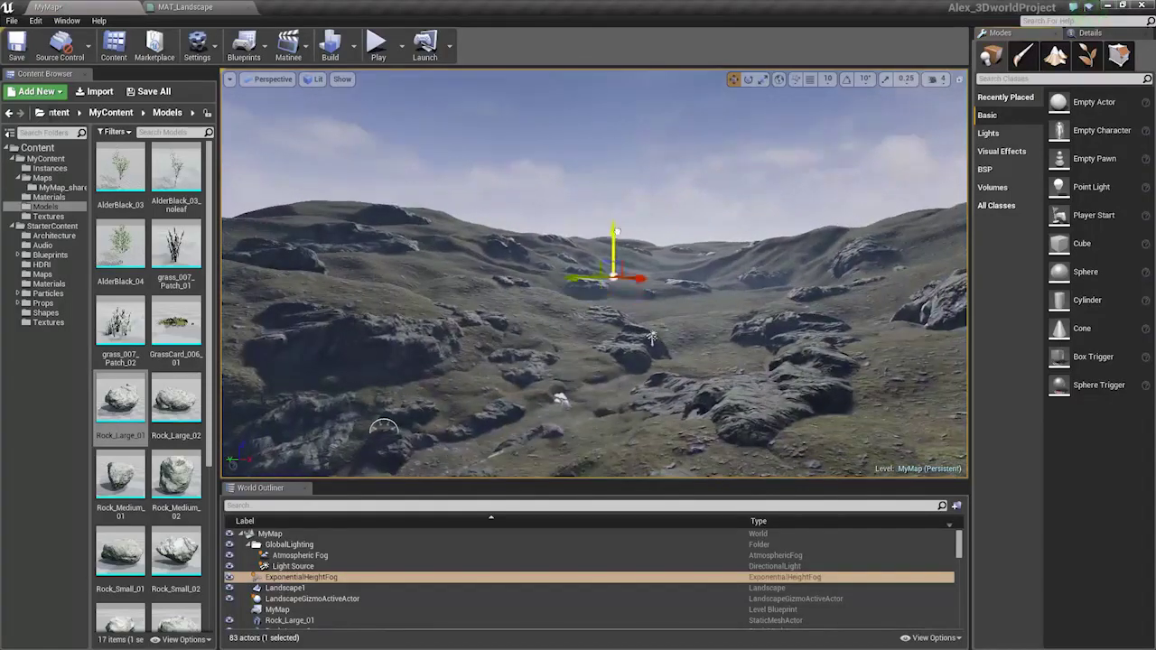
drag(620, 183, 628, 110)
key(s)
mouse_move(606, 235)
right_down()
mouse_move(603, 302)
mouse_move(605, 240)
right_up()
key(w)
key(s)
key(a)
right_drag(647, 285, 596, 187)
drag(658, 94, 673, 217)
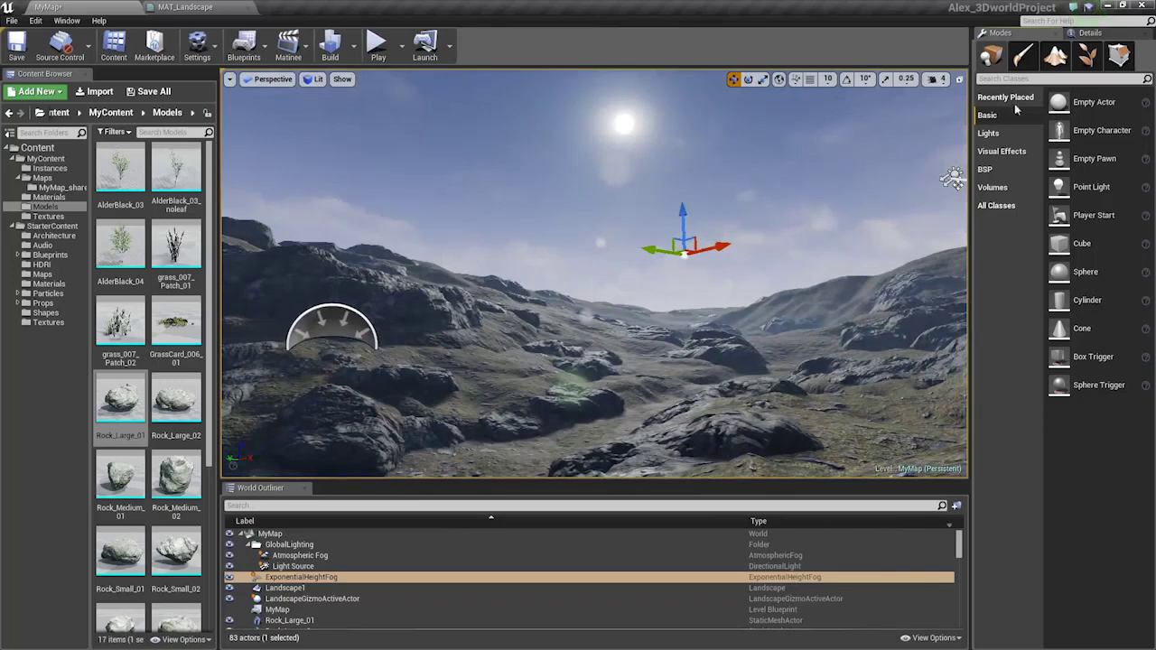
Raise the height fog's Fog Density to about 0.049 and lower the fog actor to a Z of about 361.
click(1024, 56)
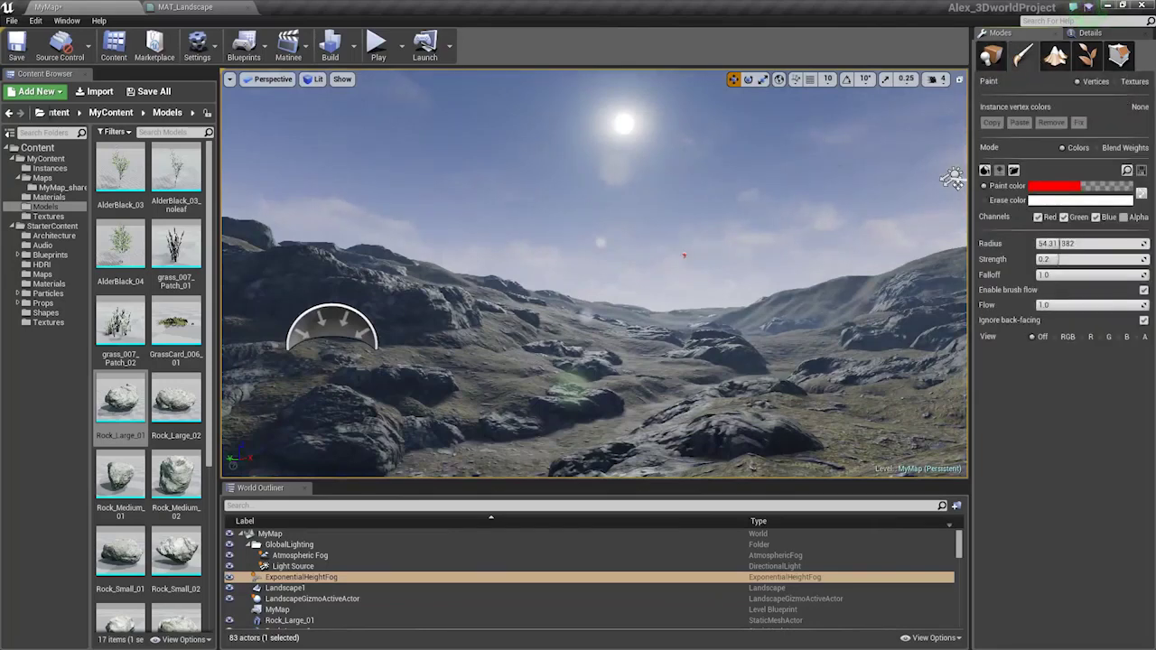
click(991, 57)
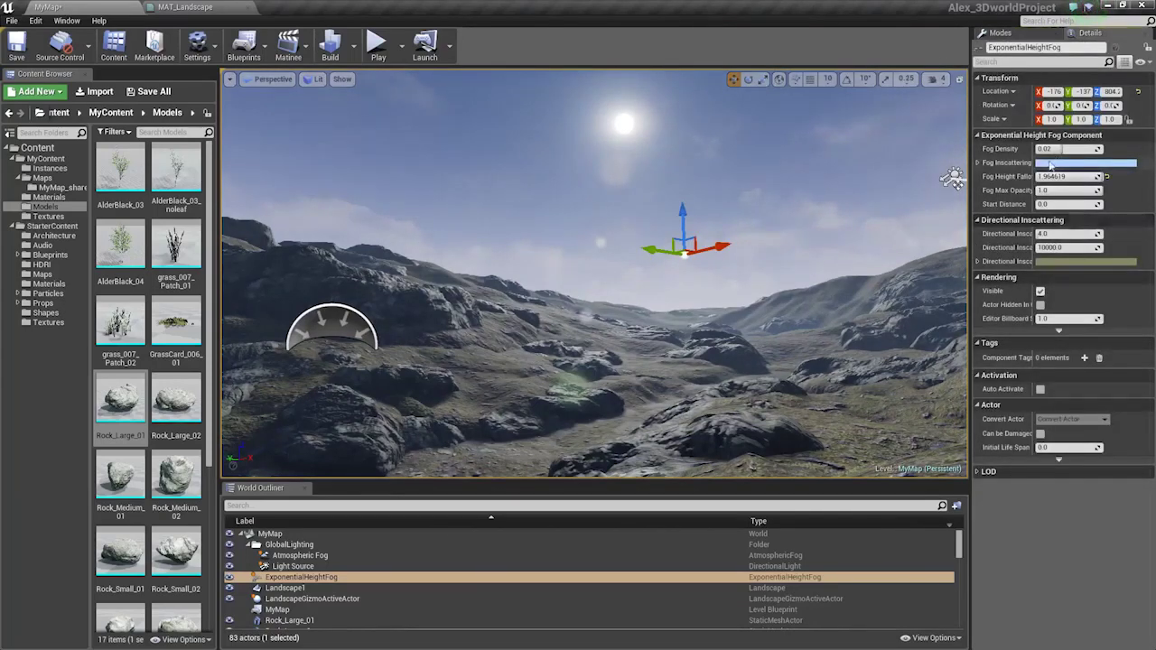
drag(1064, 150, 1087, 150)
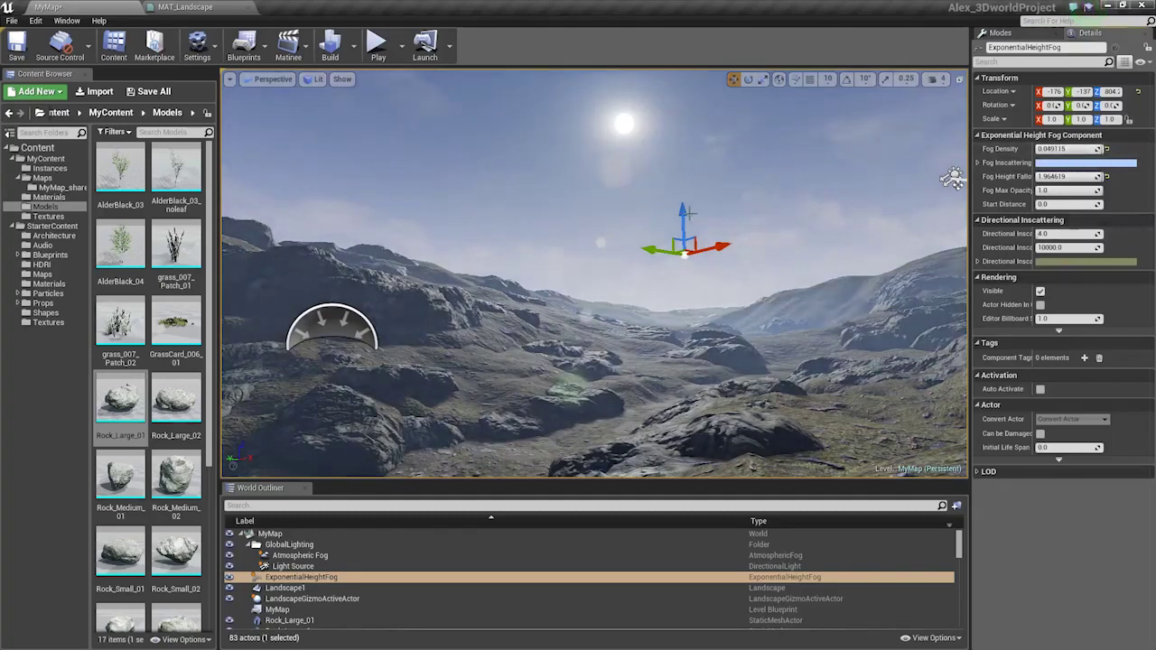
drag(688, 213, 696, 278)
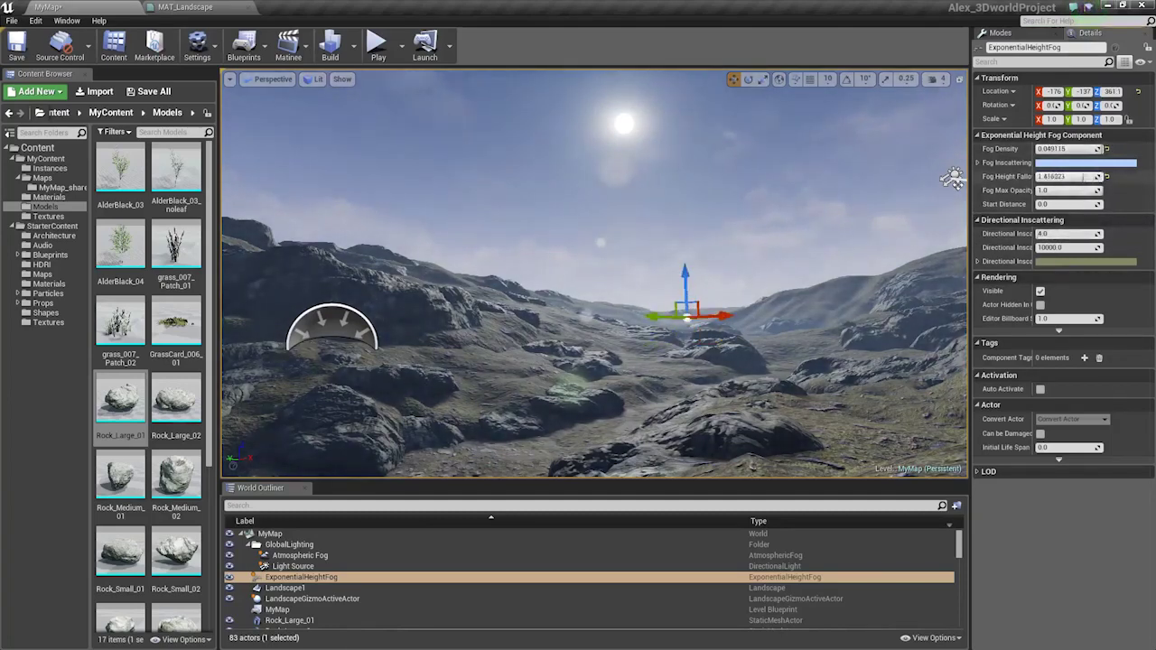
Set the height fog's Fog Height Falloff to 2.0 and its Fog Density to 0.4.
mouse_move(1044, 204)
mouse_down()
mouse_move(1075, 204)
mouse_move(1041, 204)
mouse_up()
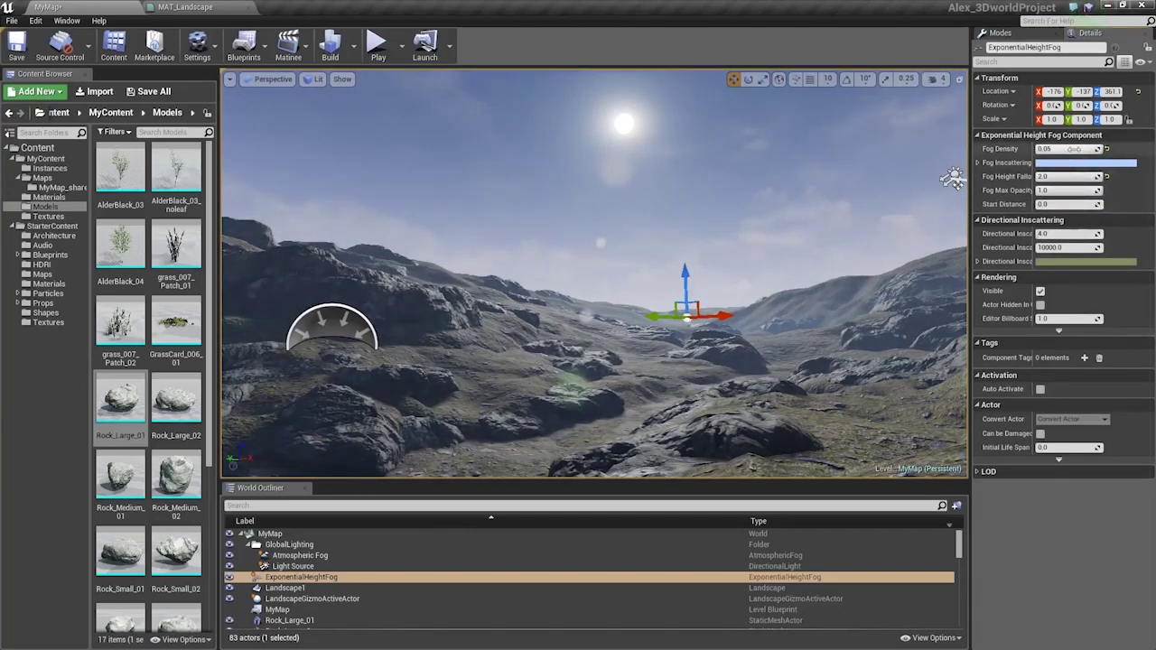
text(0.1)
key(Return)
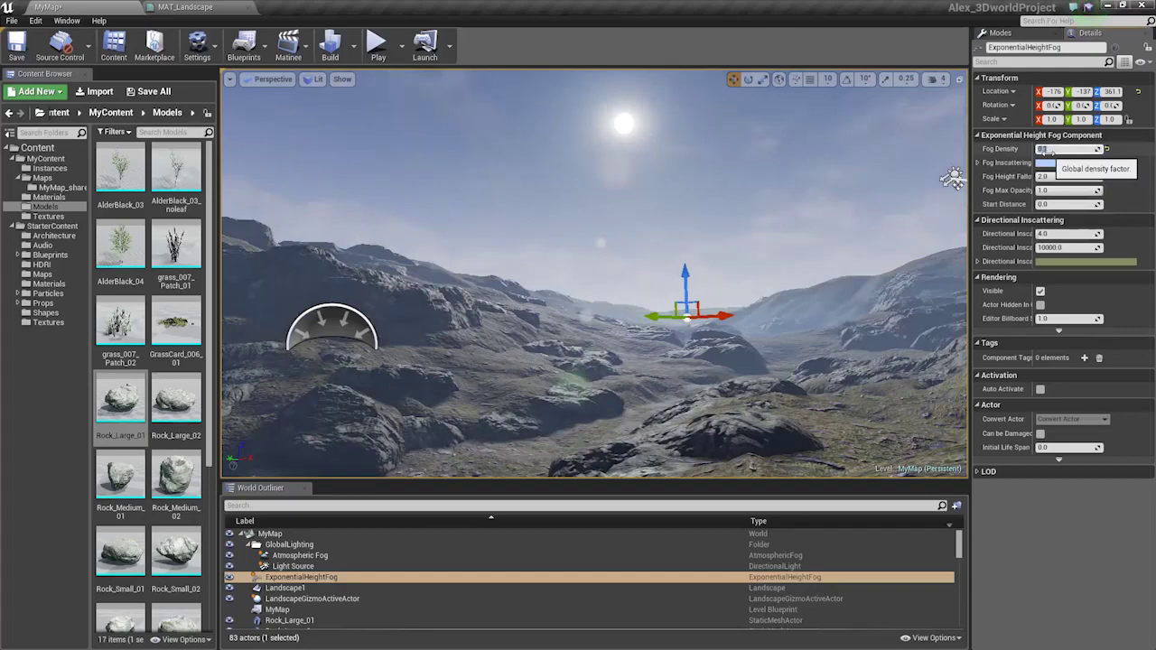
text(.8)
key(Return)
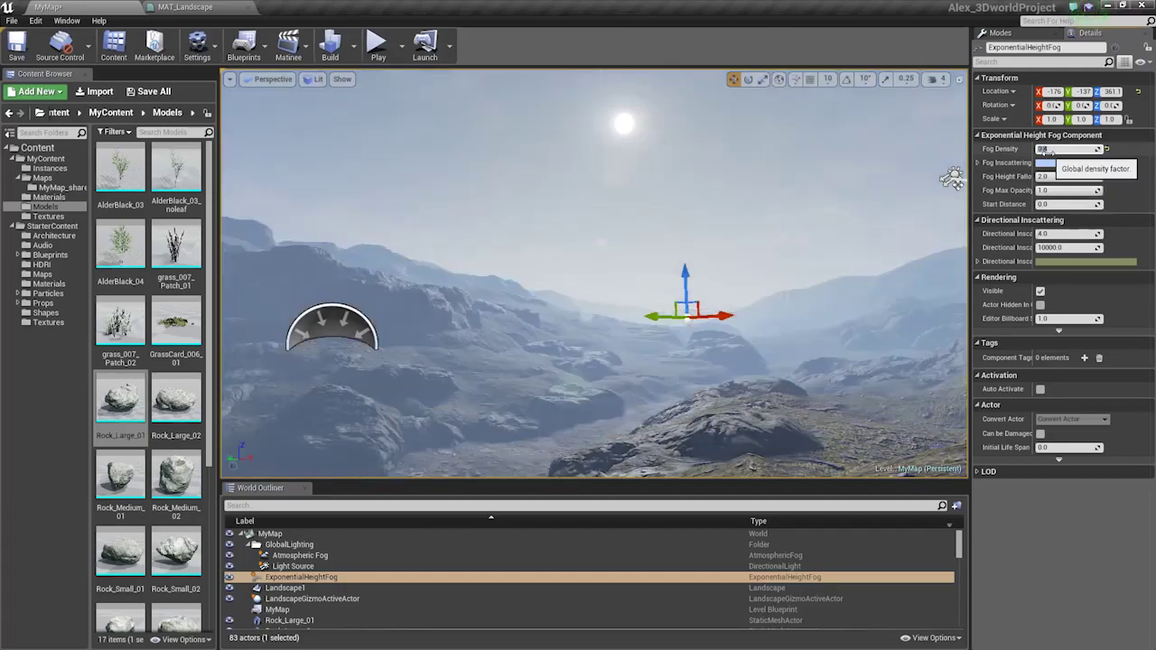
Lower the height fog actor along Z to below zero to thin the haze over the valley.
drag(684, 272, 691, 424)
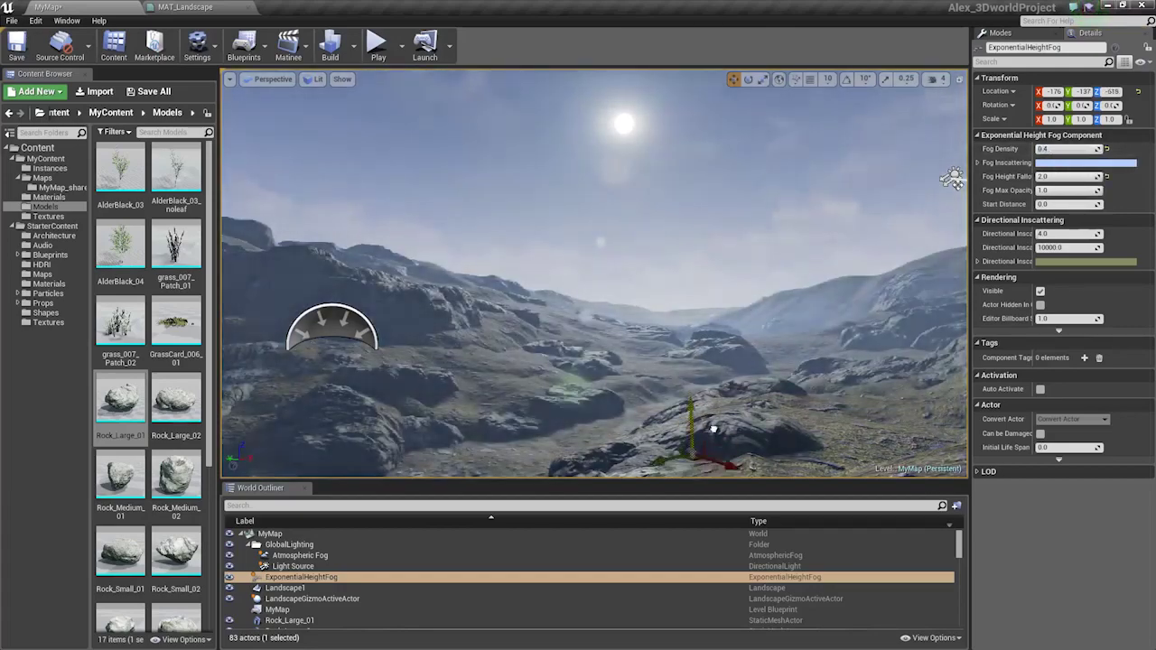
right_drag(691, 424, 651, 479)
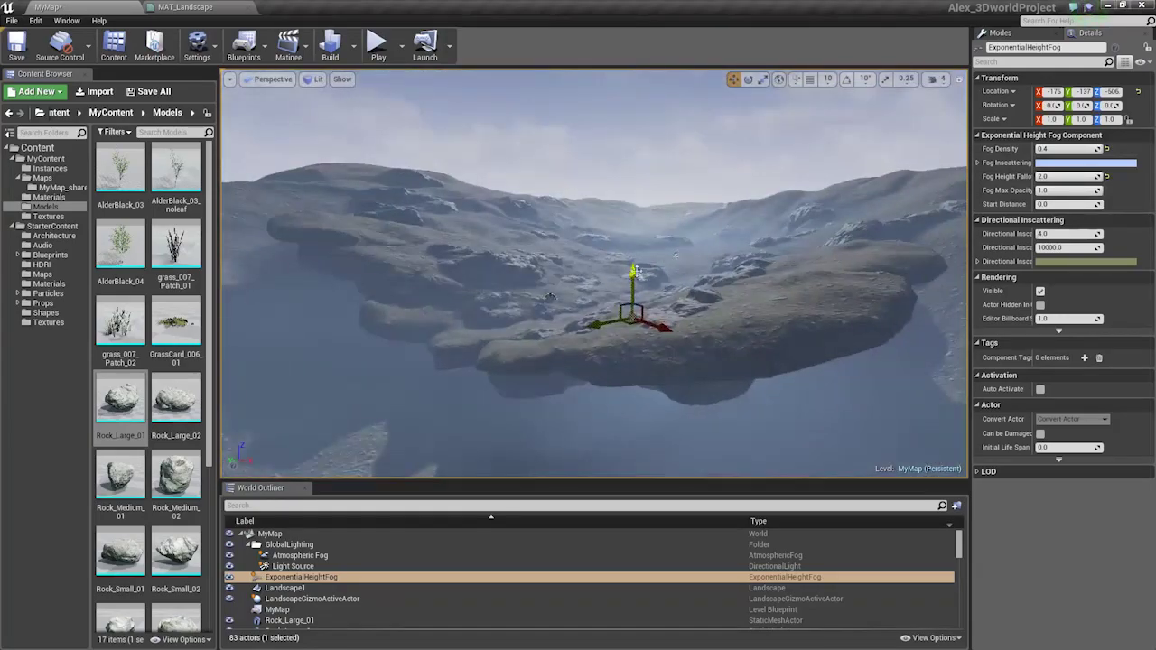
mouse_move(635, 271)
mouse_down()
mouse_move(636, 239)
mouse_move(641, 335)
mouse_move(644, 287)
mouse_up()
key(w)
right_drag(643, 287, 603, 240)
key(s)
key(d)
key(w)
Lower the Atmospheric Fog actor clear of the sun actor and enable Light Shaft Occlusion on the Light Source.
click(886, 195)
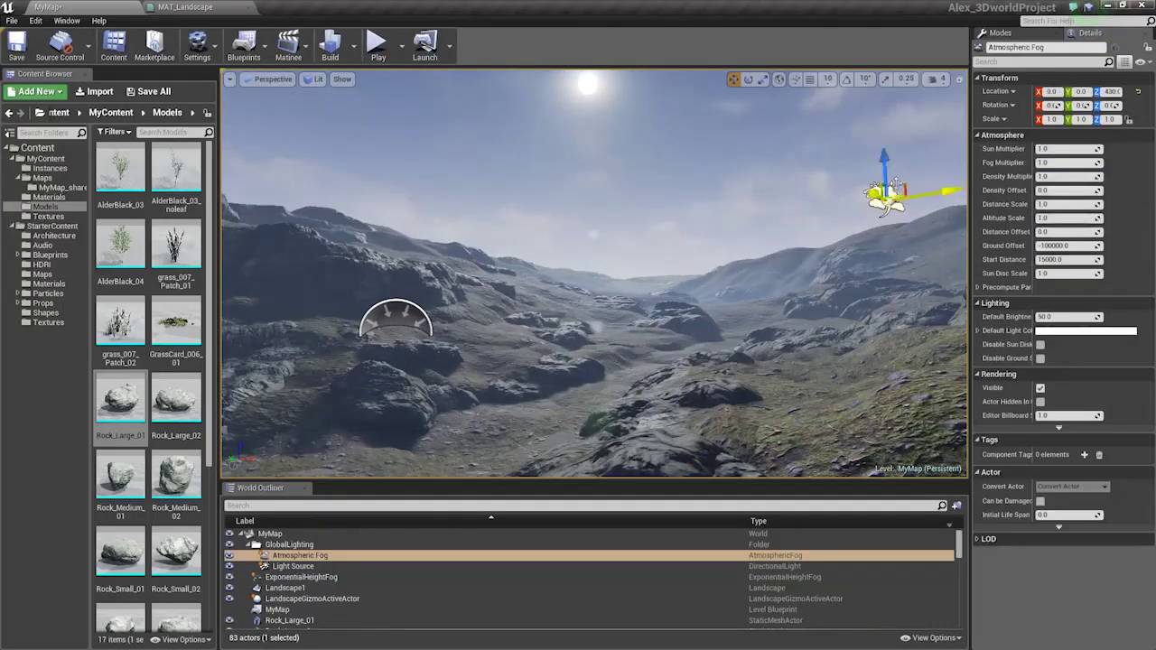
click(875, 192)
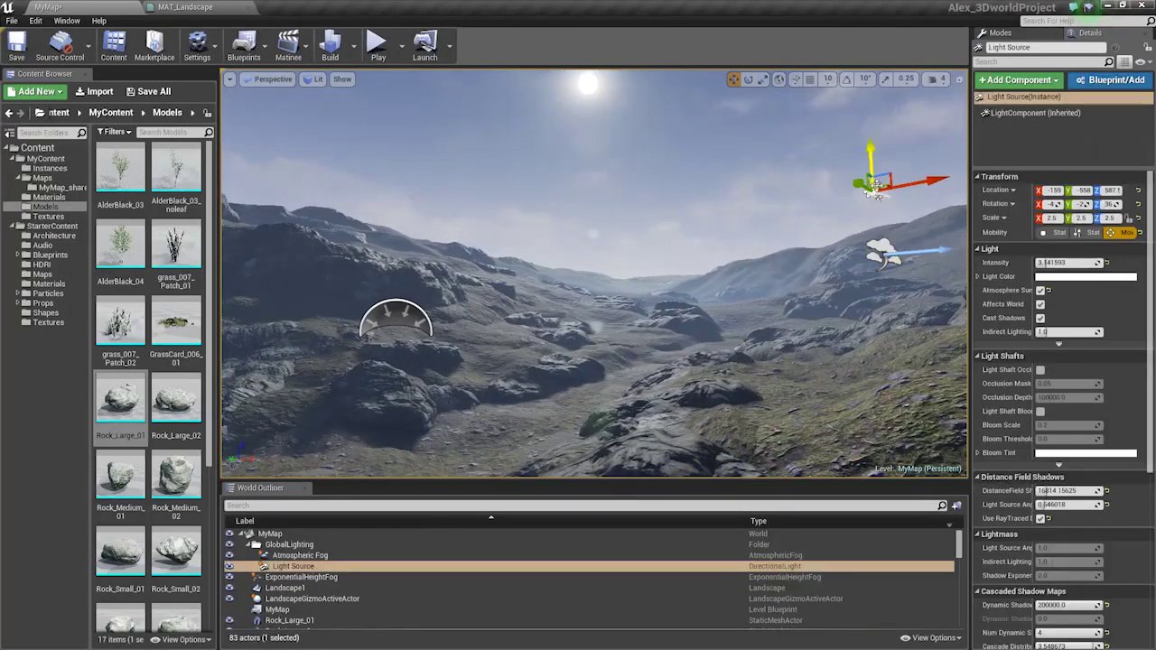
click(1040, 372)
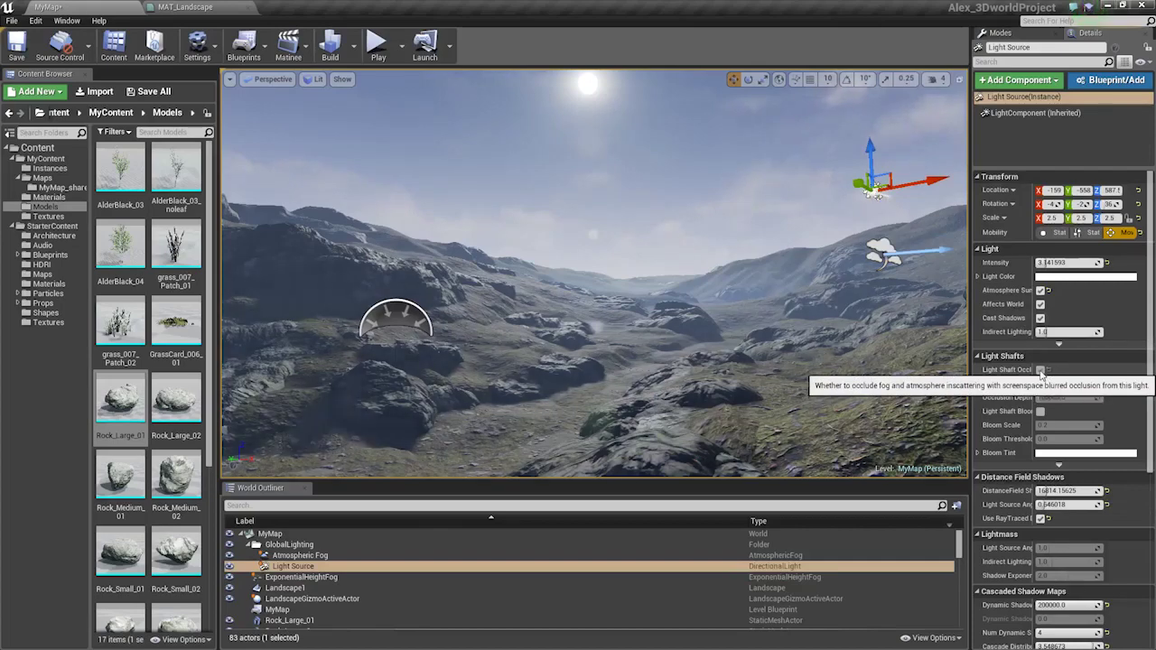
mouse_move(899, 345)
right_down()
mouse_move(914, 349)
mouse_move(894, 364)
mouse_move(878, 353)
right_up()
right_drag(599, 278, 564, 262)
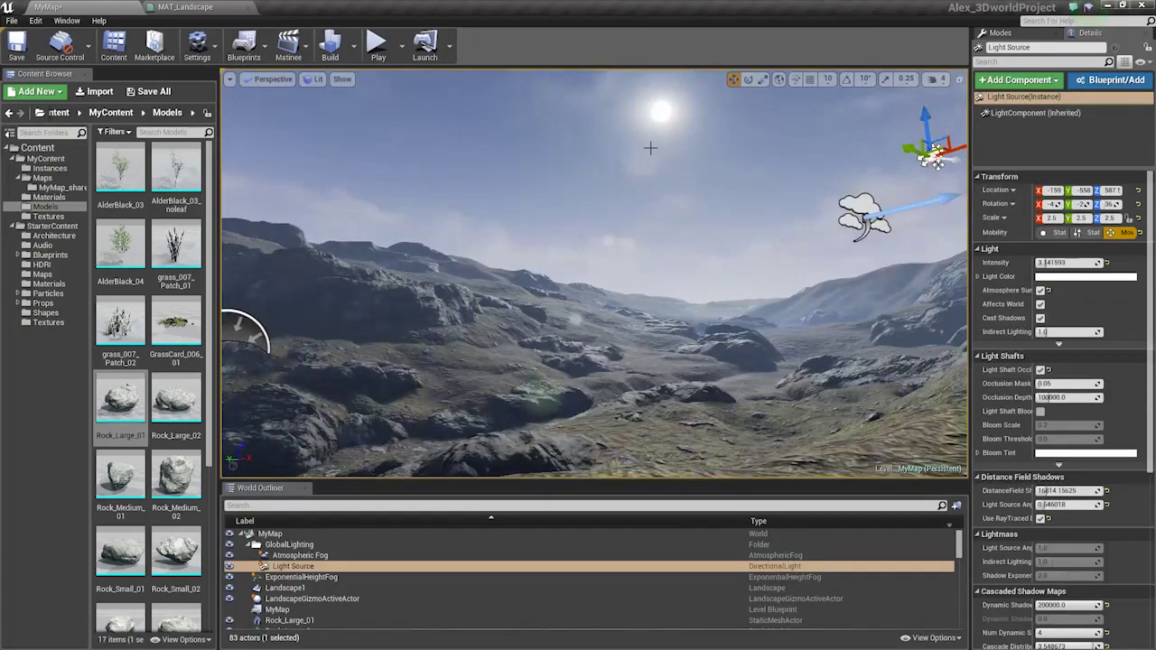
Try refreshing the Sky Sphere's material to match the Light Source.
click(650, 147)
click(1041, 248)
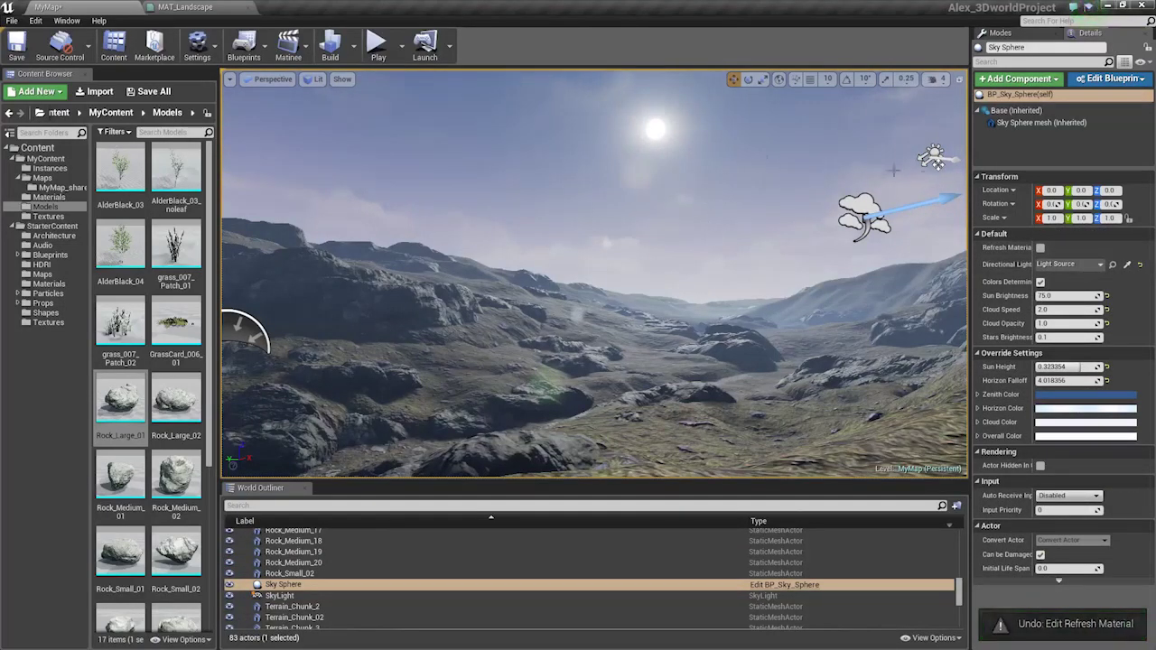
click(933, 160)
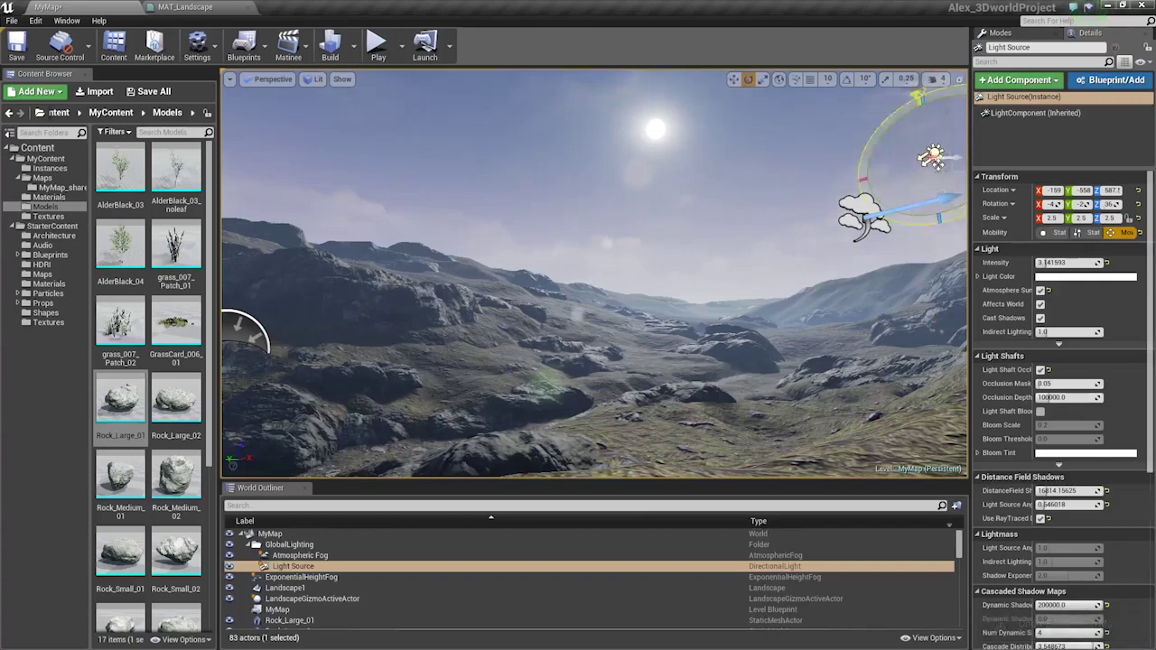
Stop the Sky Sphere's colors from following the sun position, and set Sun Brightness to about 15.1 and Cloud Speed to about 2.49.
click(793, 185)
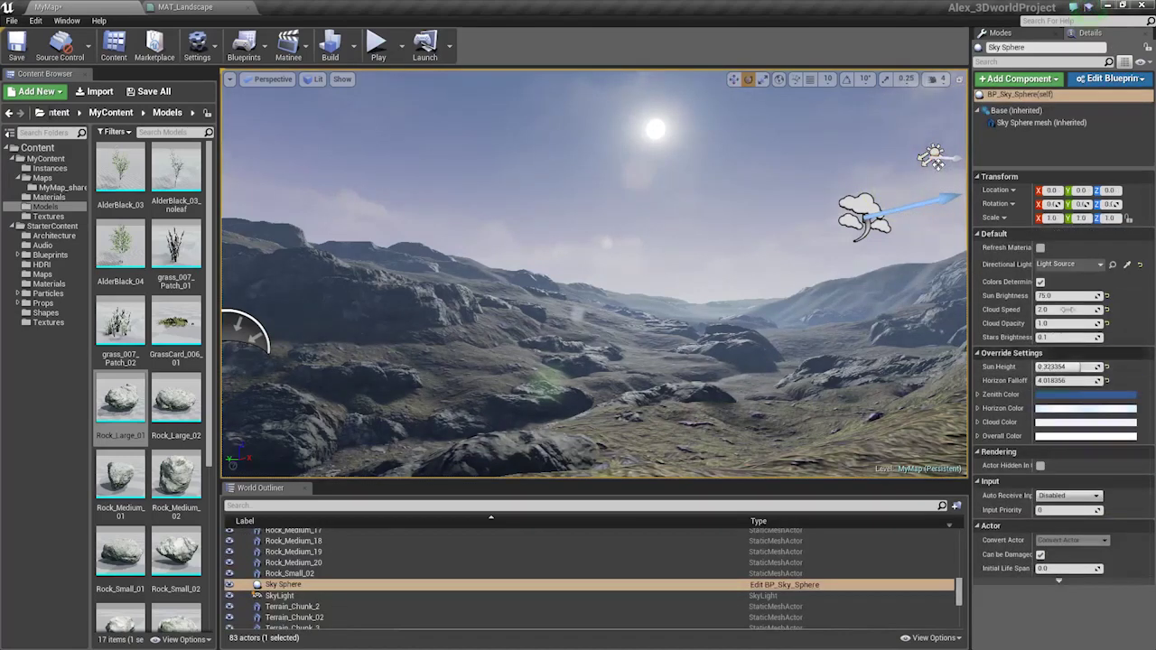
click(1042, 283)
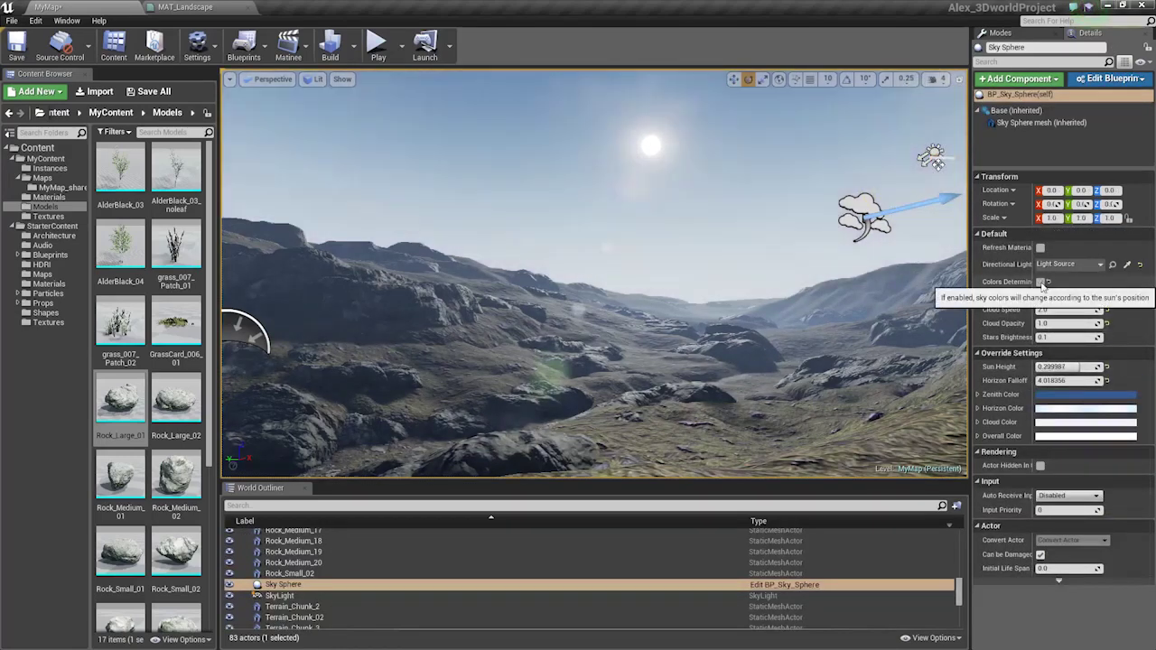
right_drag(813, 288, 816, 244)
mouse_move(1043, 309)
mouse_down()
mouse_move(1075, 309)
mouse_move(1057, 297)
mouse_move(1073, 297)
mouse_move(1050, 296)
mouse_up()
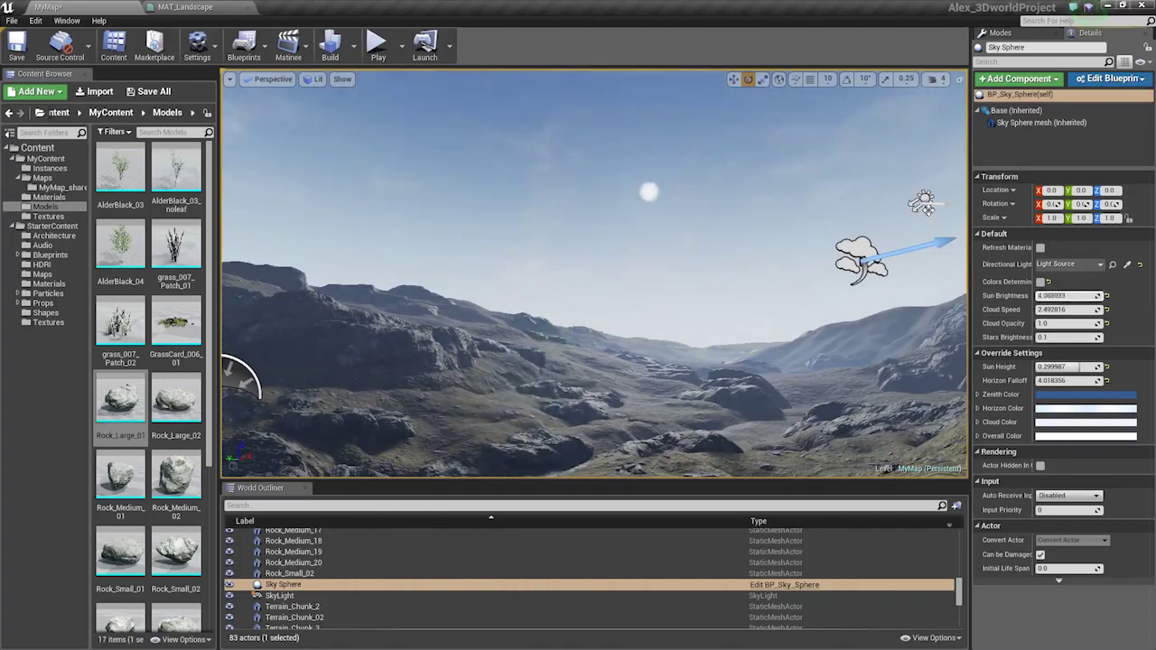
Check the Atmospheric Fog's sun disk and lighting settings, and reselect the Sky Sphere.
click(862, 246)
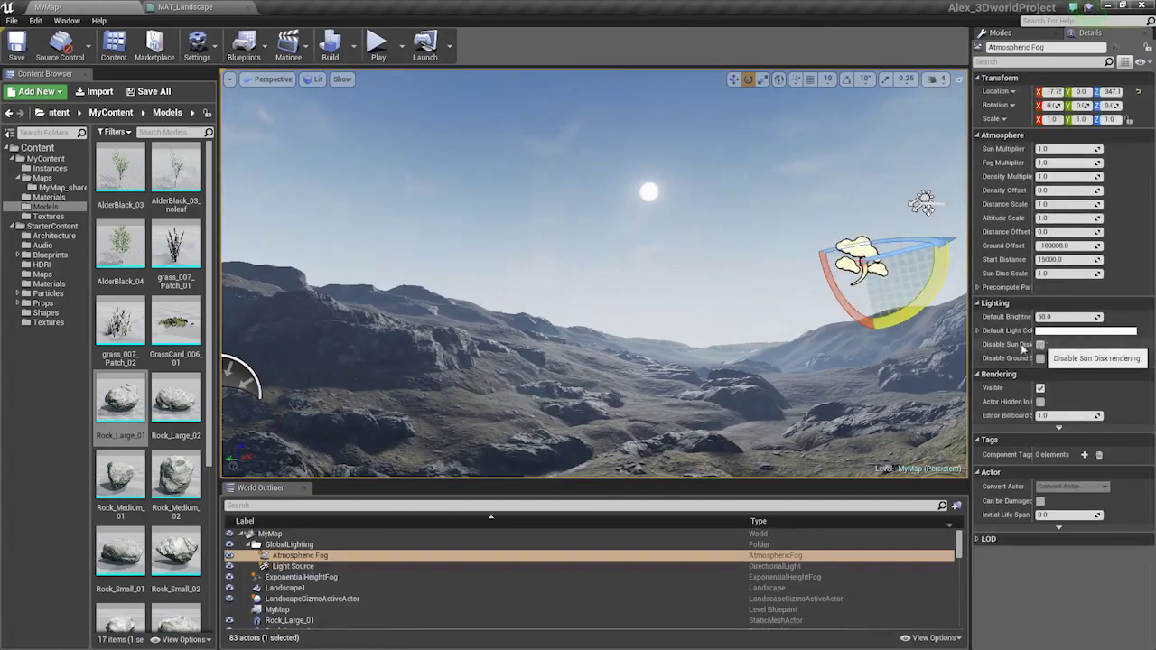
right_click(694, 278)
click(684, 214)
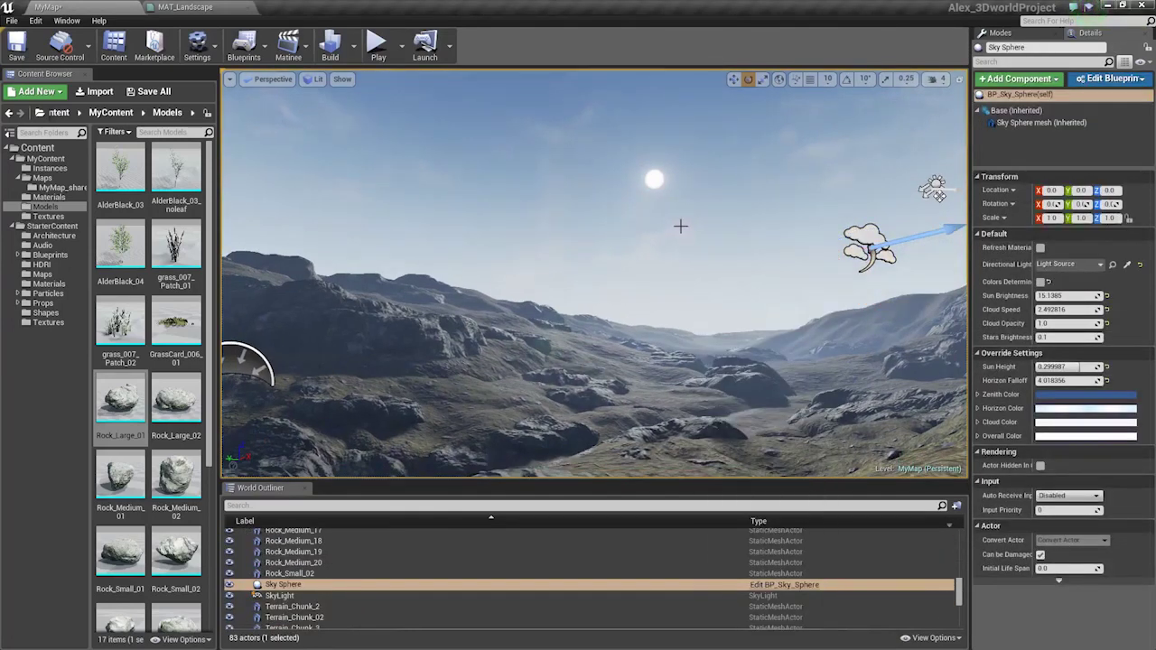
Delete the Sky Sphere to examine the scene without it, and undo the deletion.
key(Delete)
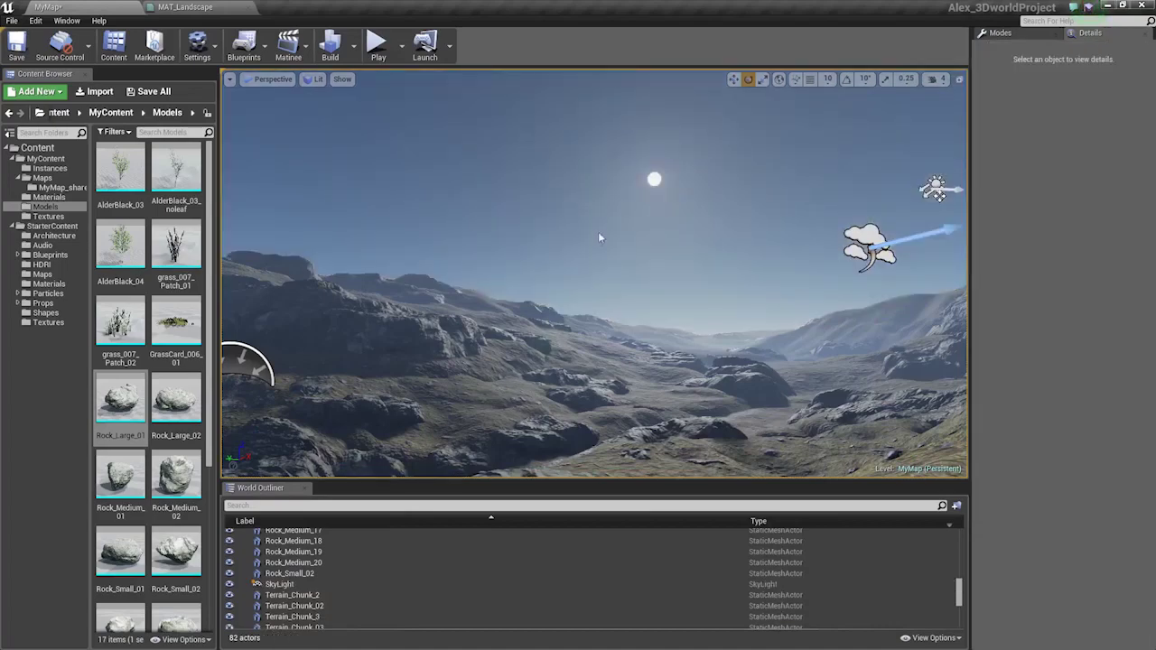
mouse_move(600, 233)
right_down()
mouse_move(614, 201)
mouse_move(587, 255)
mouse_move(577, 206)
mouse_move(604, 240)
right_up()
key(a)
key(d)
key(ctrl+z)
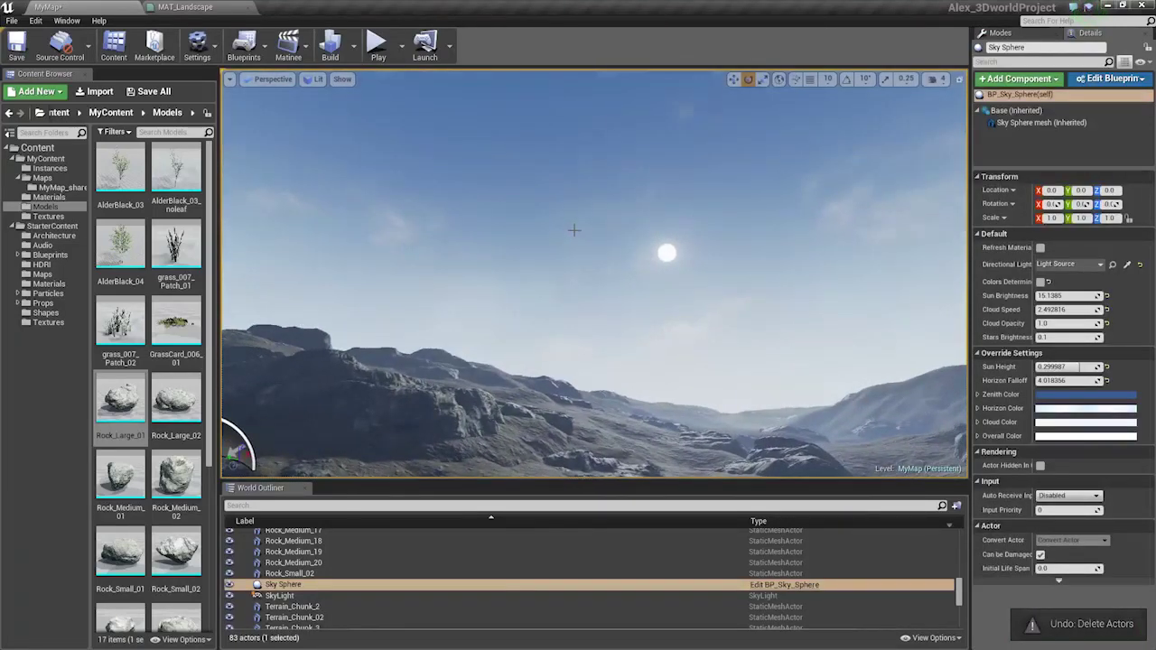
Filter the World Outliner for "rock" and select everything in the filtered list.
click(1032, 35)
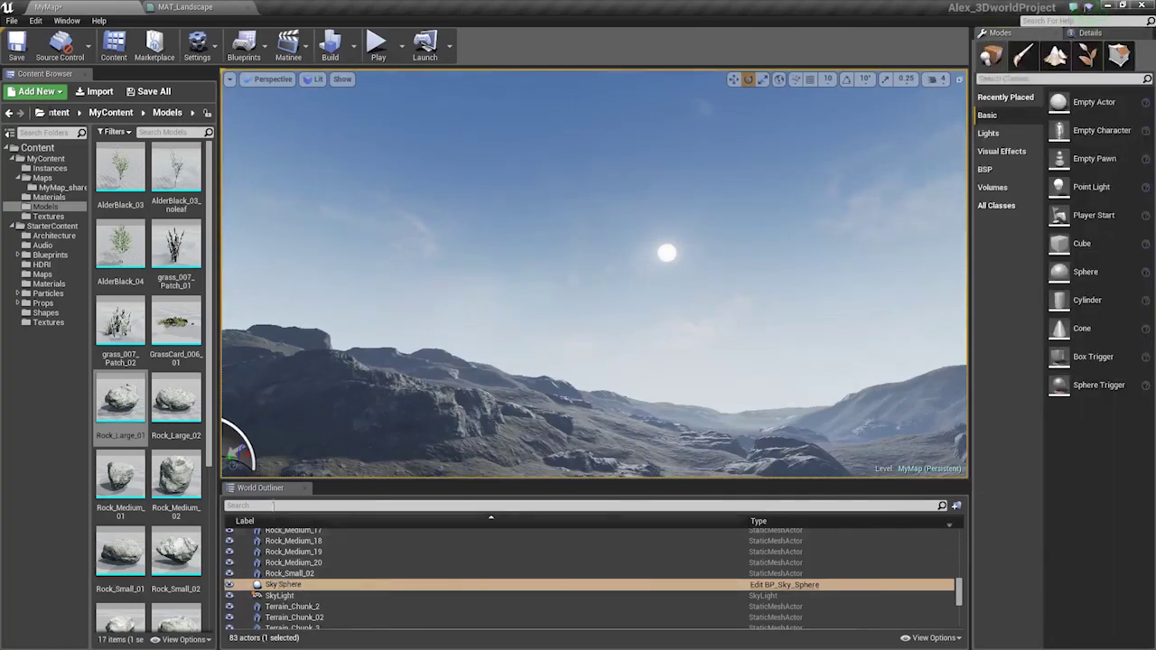
click(275, 506)
text(rock)
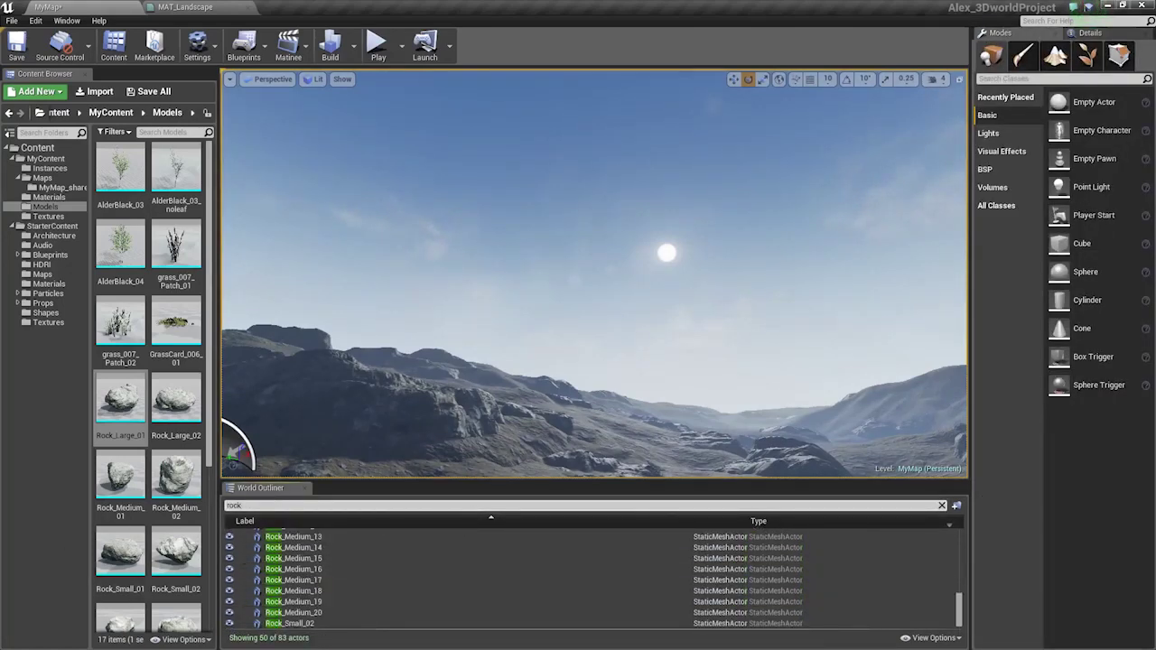
click(322, 594)
key(ctrl+a)
scroll(439, 561, up, 7)
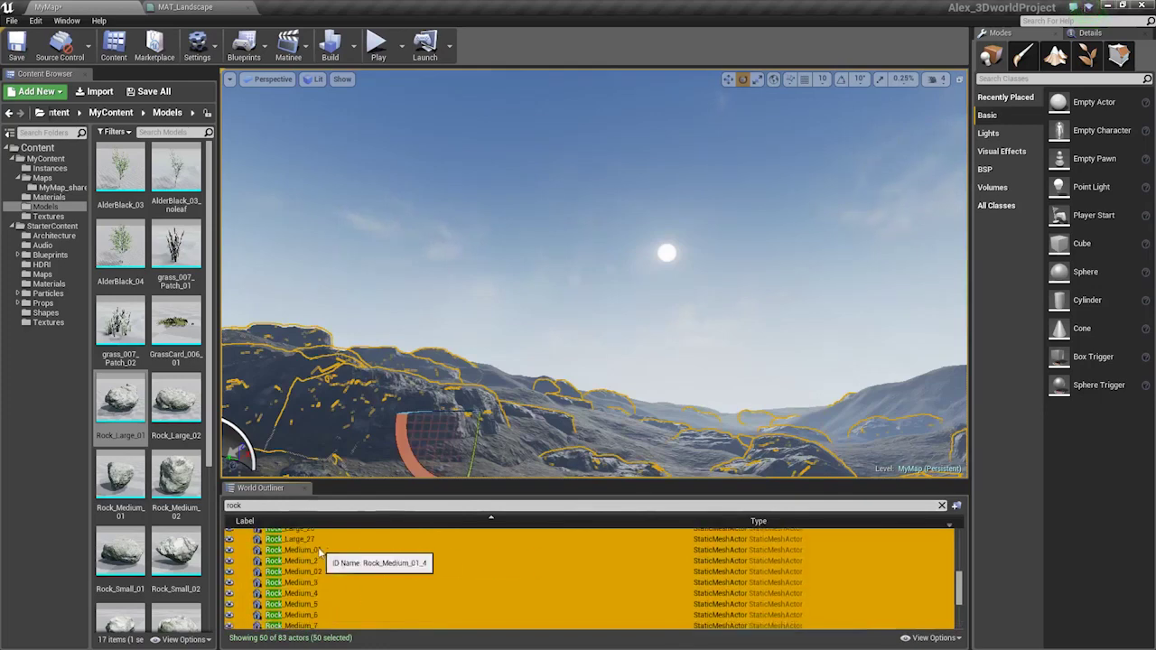
scroll(356, 568, up, 10)
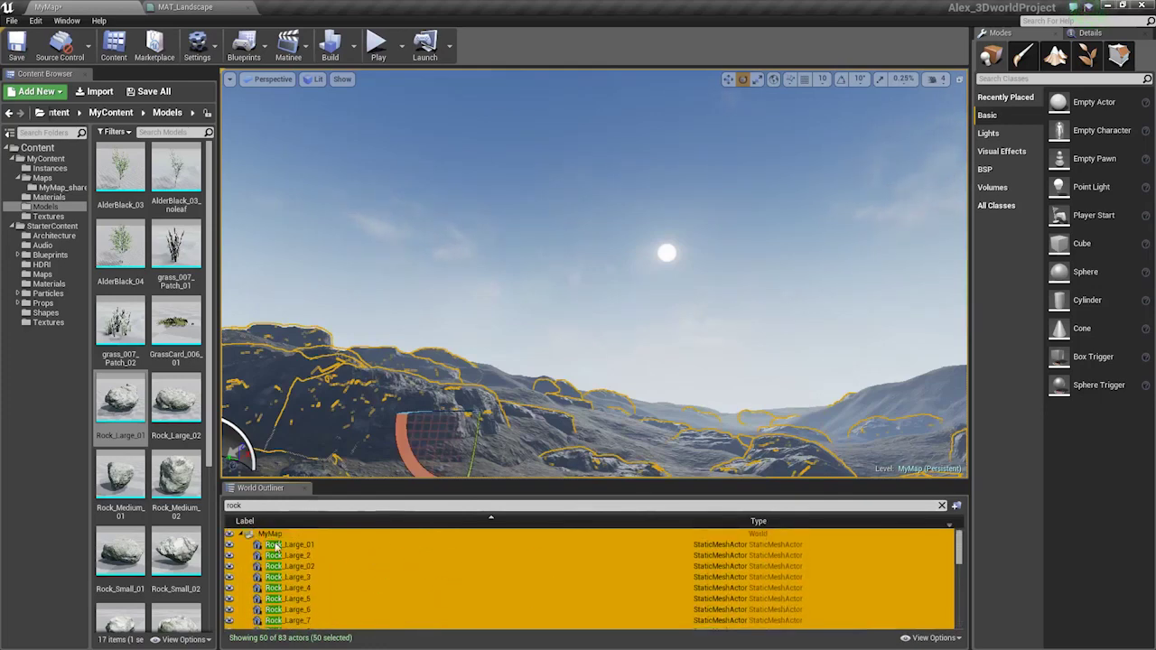
Select only the rock actors from Rock_Large_01 through Rock_Small_02 and move them into a new folder.
click(312, 546)
scroll(334, 596, down, 12)
shift+click(340, 625)
right_click(298, 624)
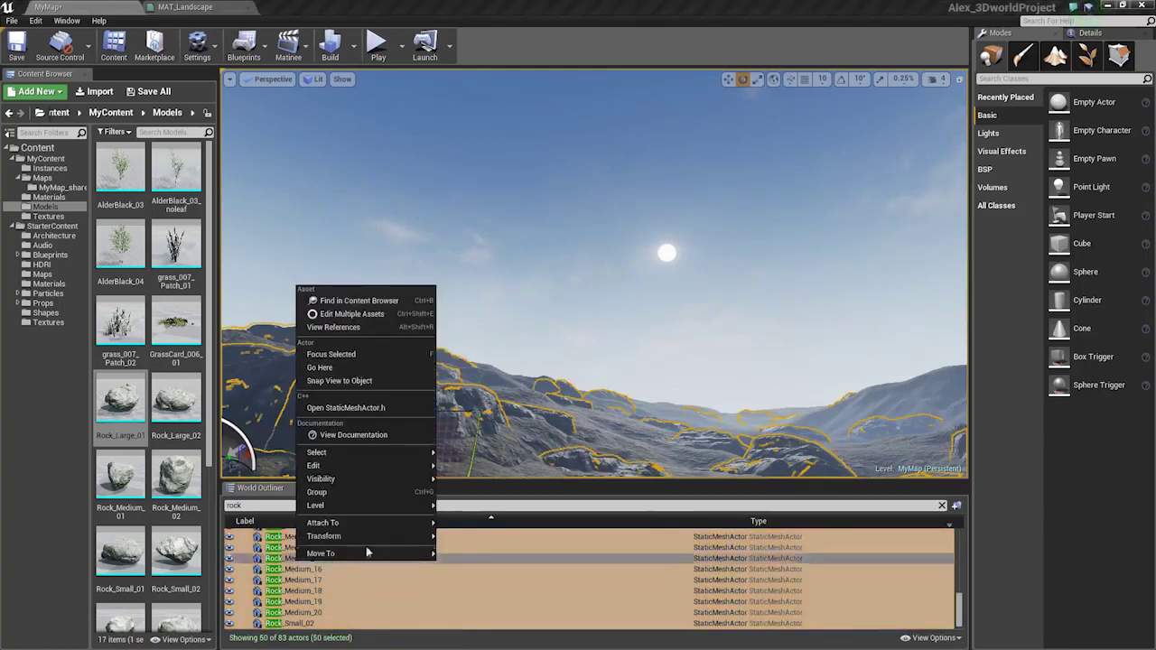
mouse_move(366, 552)
click(474, 554)
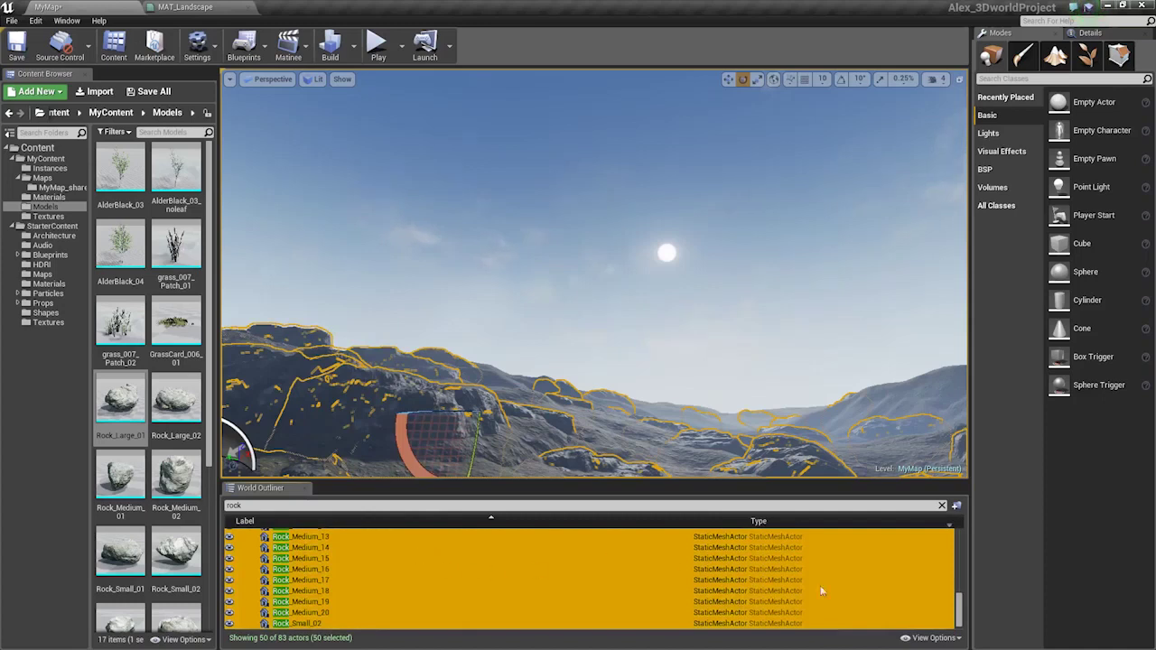
Collapse the new rock folder and clear the World Outliner's search filter.
scroll(959, 607, up, 12)
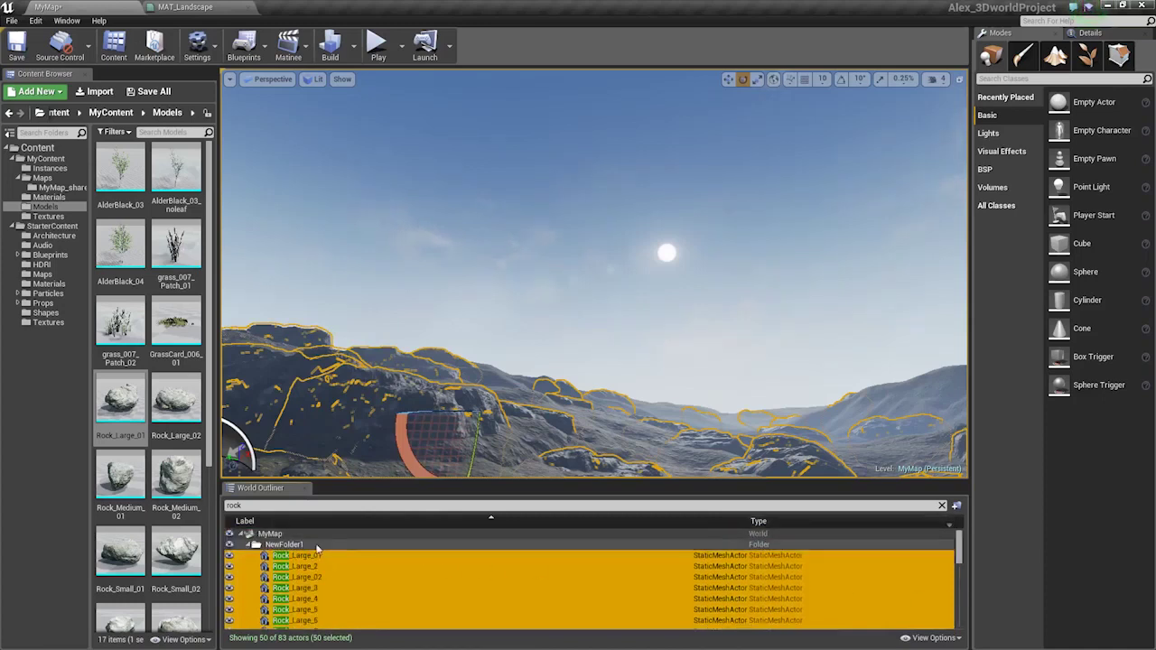
click(245, 546)
click(248, 547)
drag(257, 506, 204, 508)
key(BackSpace)
Select the terrain chunk actors from Terrain_Chunk_2 through Terrain_Chunk_25 and move them into a new folder named Chhunk.
scroll(340, 578, down, 5)
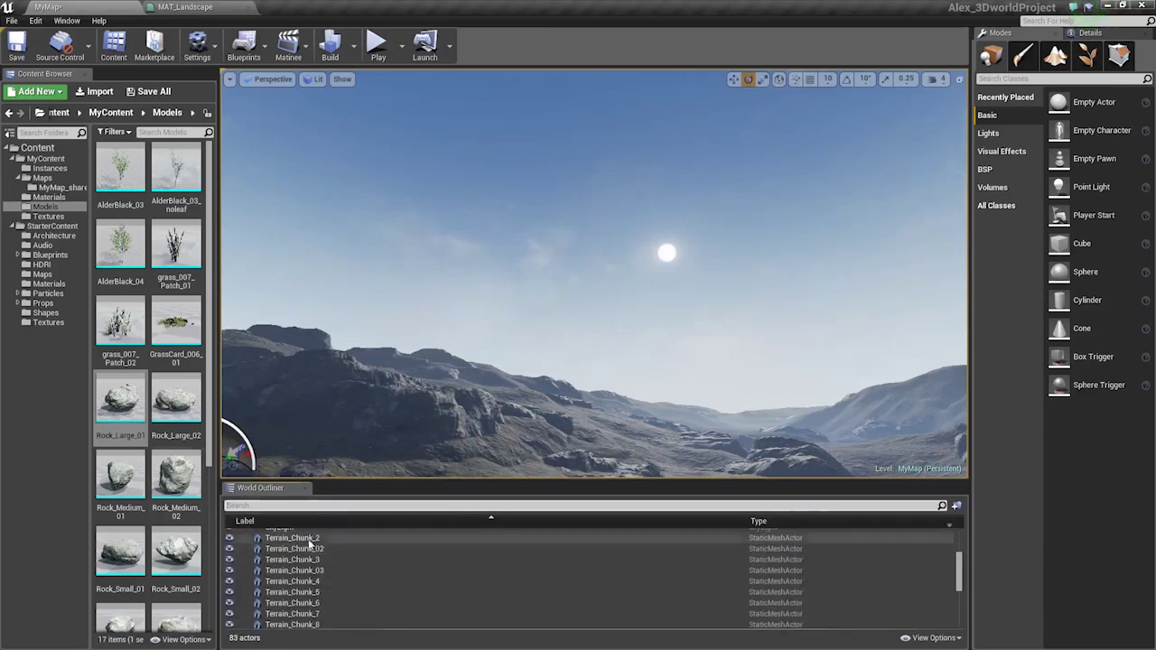
click(309, 542)
scroll(351, 582, down, 3)
scroll(351, 585, down, 4)
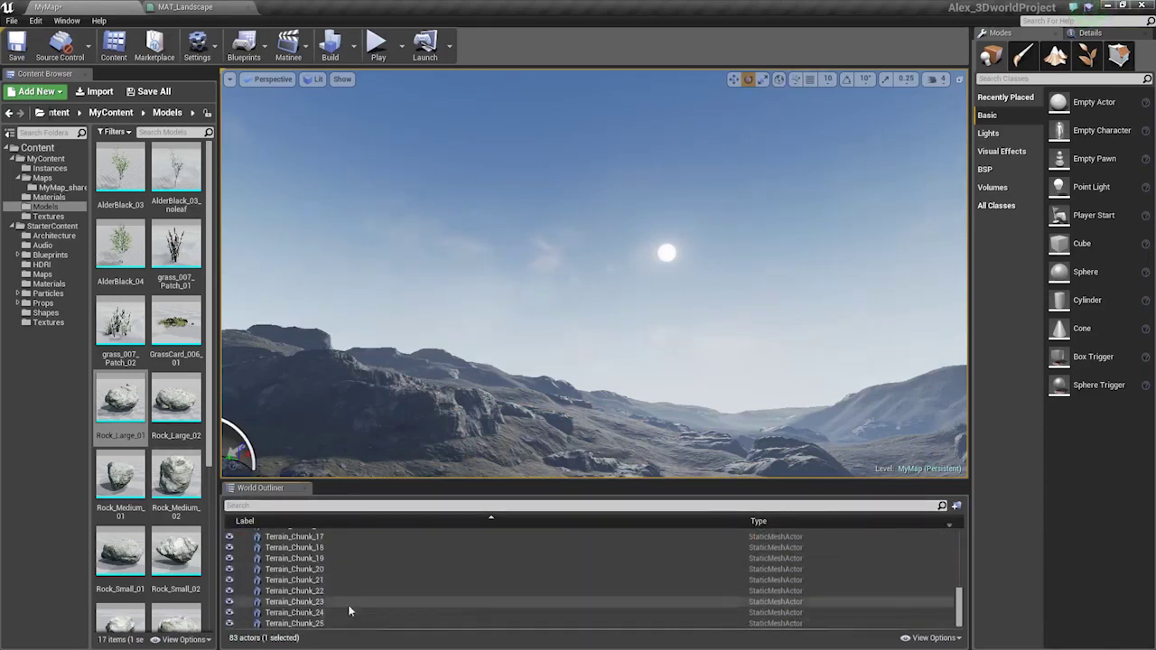
shift+click(310, 624)
right_click(310, 623)
mouse_move(399, 572)
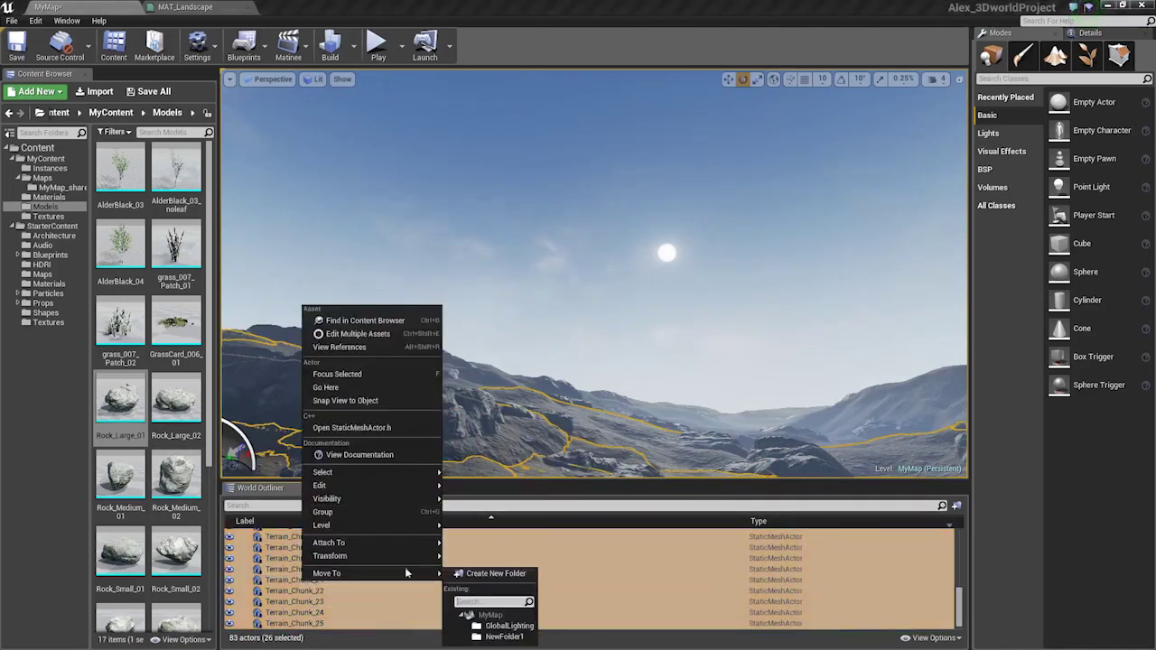
click(486, 575)
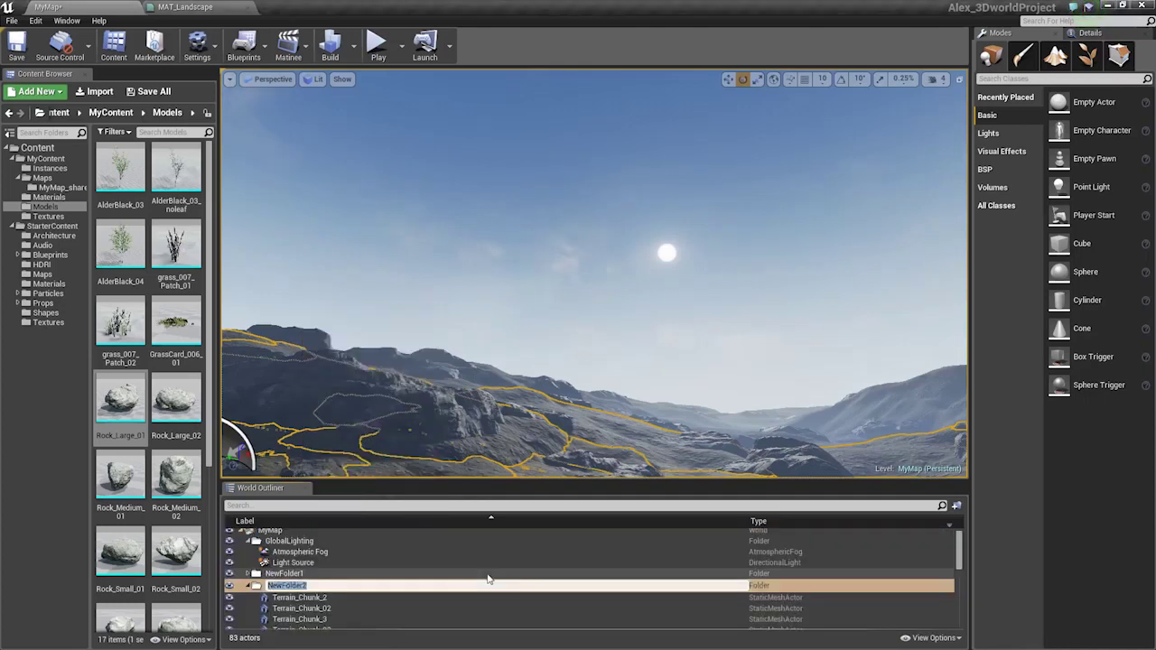
text(Chhunk)
key(Return)
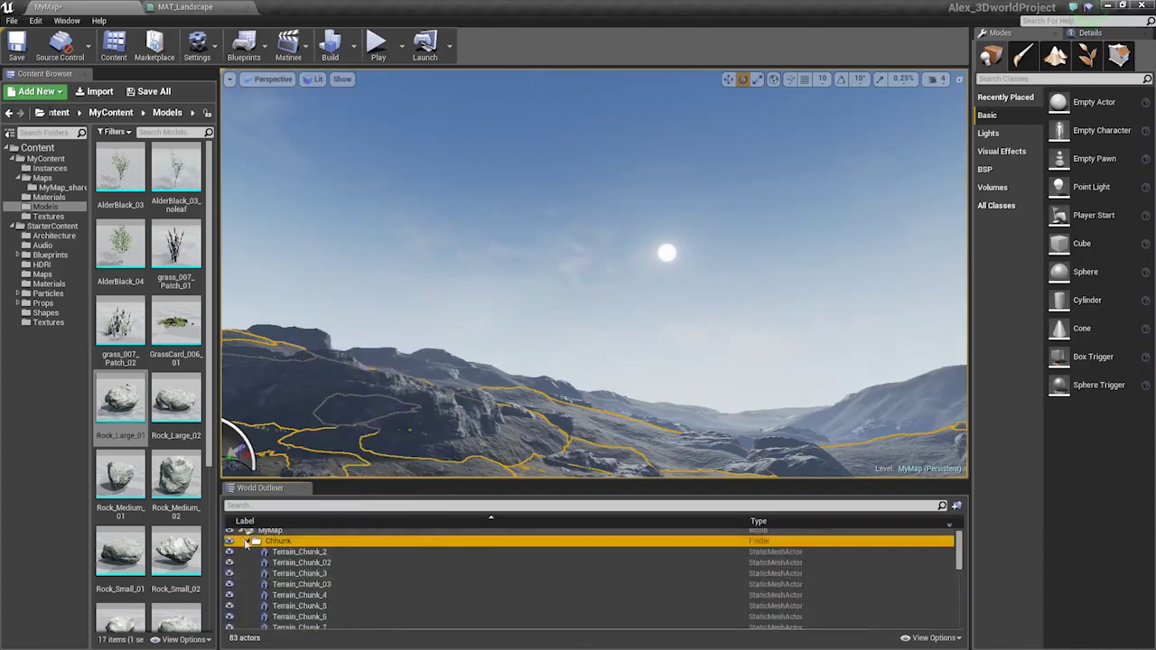
Dock the World Outliner above the Modes panel and clear the selection.
drag(261, 488, 1013, 40)
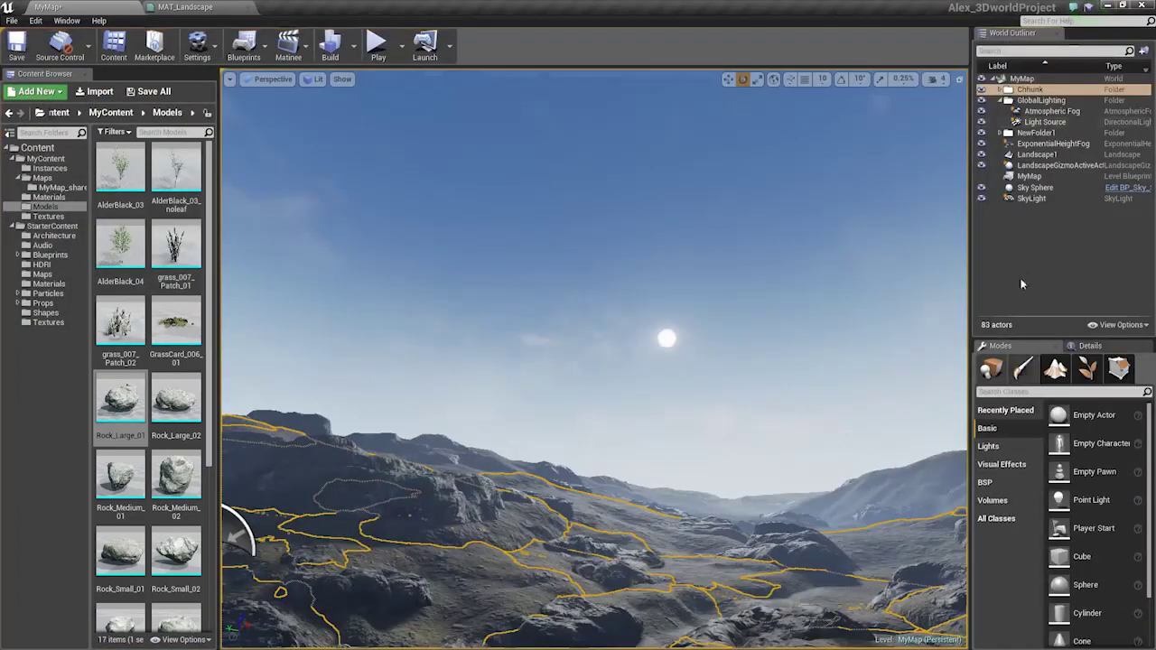
click(1056, 244)
Examine the valley's rocks, terrain and hazy horizon from closer and farther viewpoints.
key(s)
right_drag(594, 360, 665, 318)
key(w)
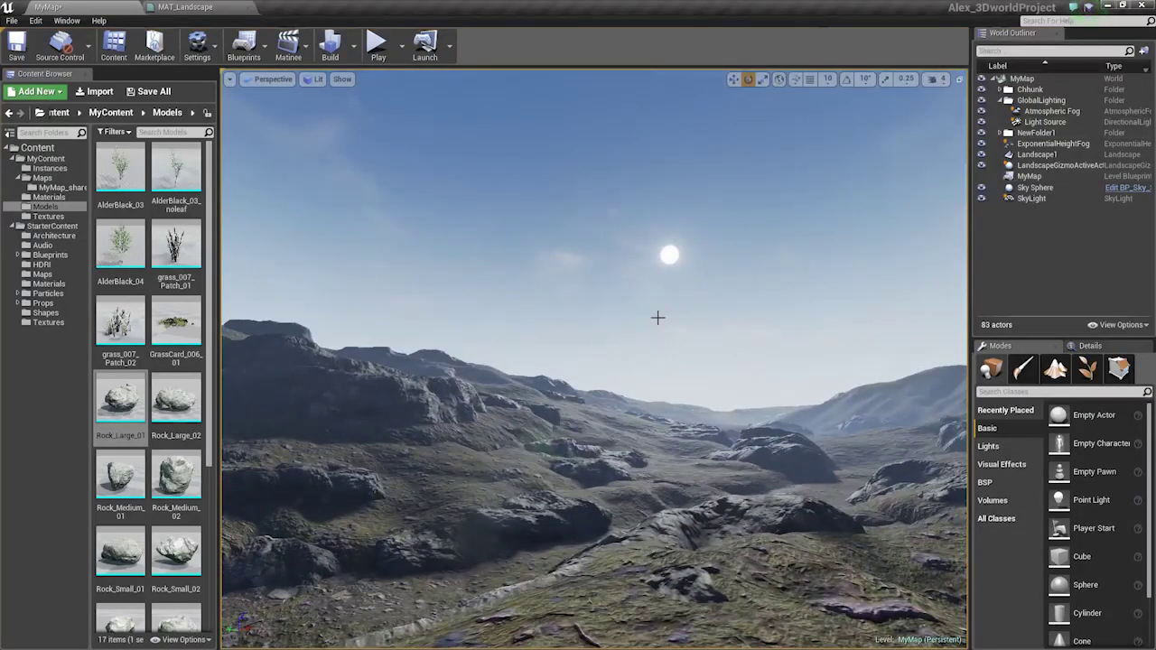
key(s)
right_drag(607, 385, 616, 356)
key(w)
key(s)
key(w)
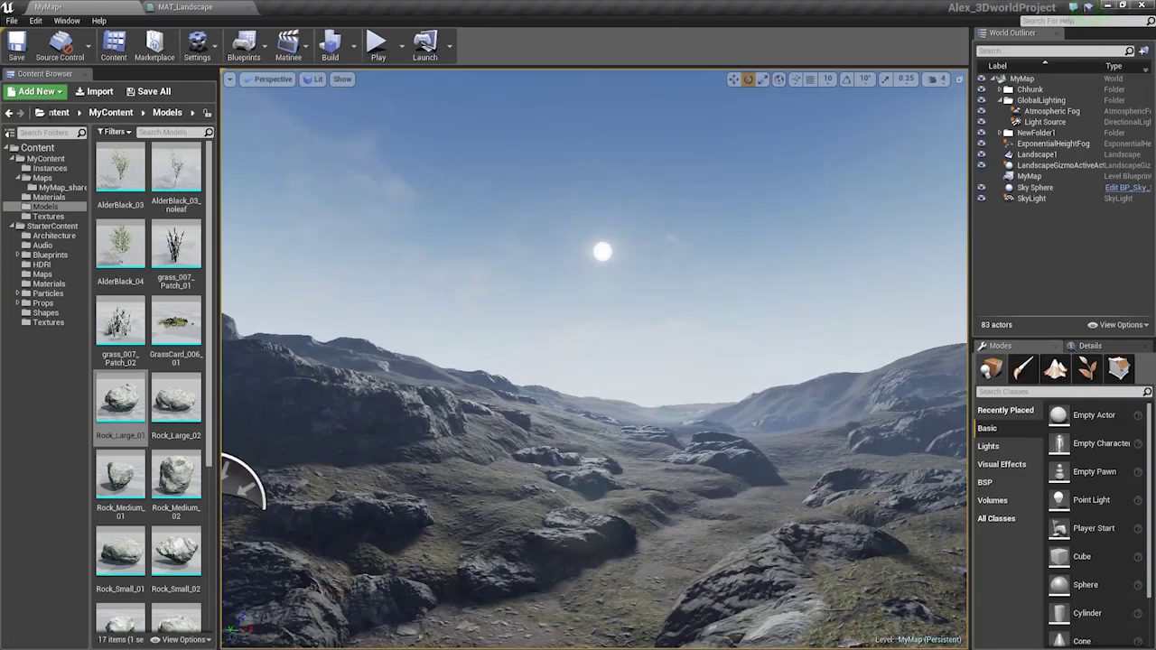
Try sculpting the hillside behind the large rocks in Landscape mode, and undo the sculpt stroke.
click(653, 425)
key(w)
mouse_move(653, 425)
right_down()
mouse_move(723, 422)
mouse_move(824, 470)
right_up()
key(shift+3)
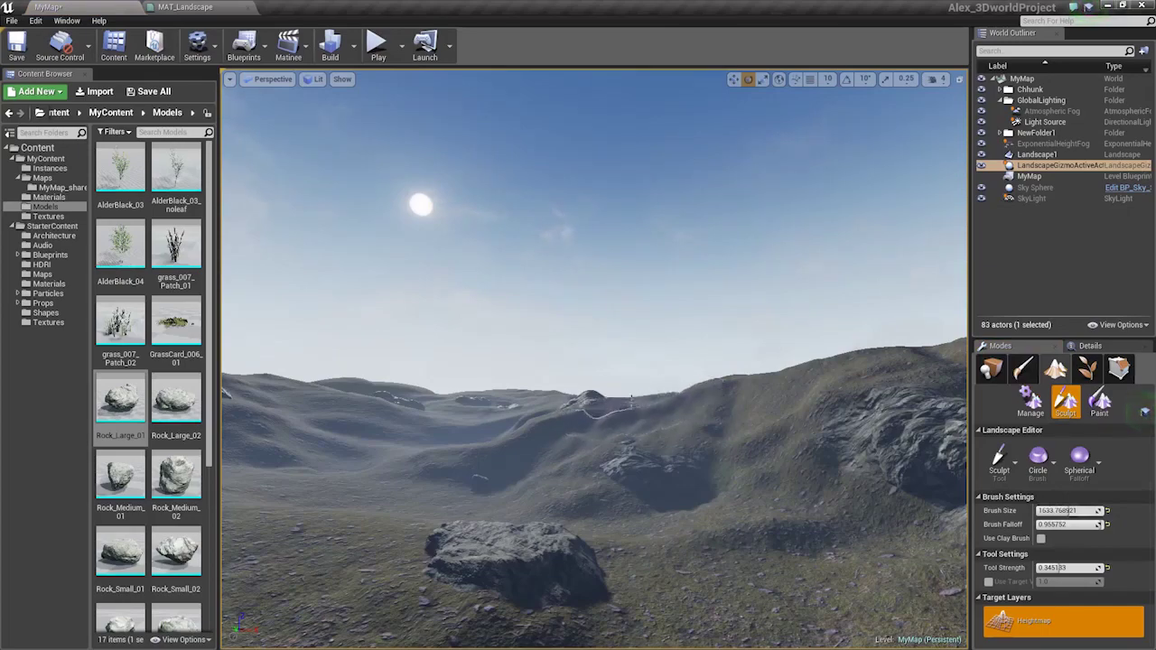
key(ctrl+z)
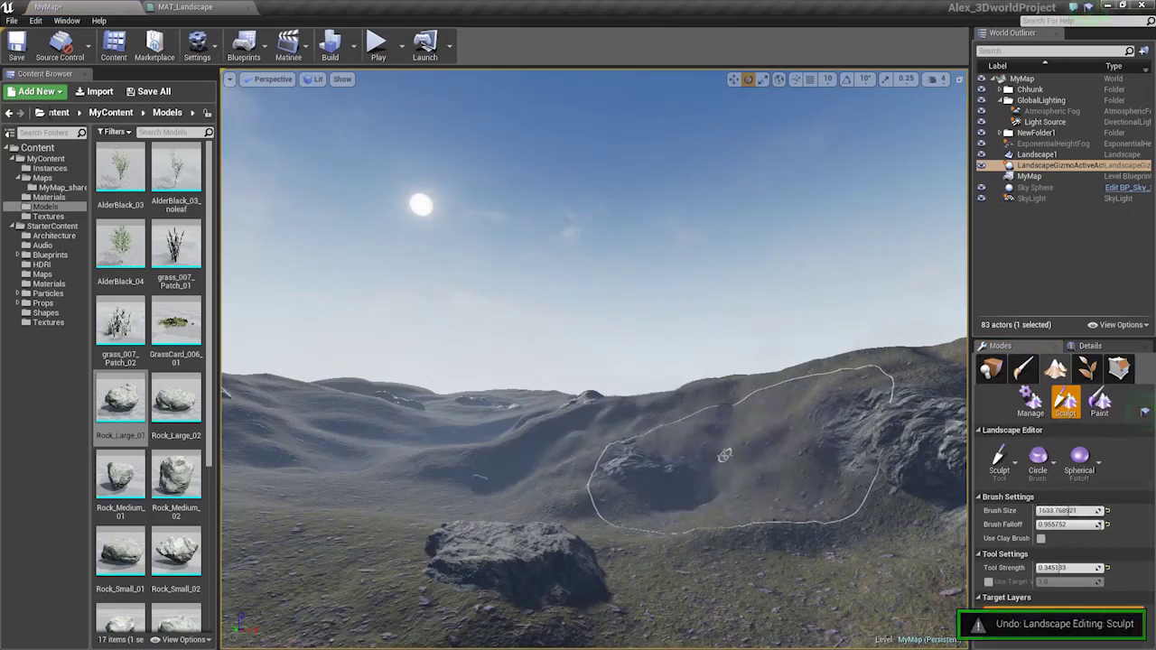
Set the sculpt brush size to about 3238, try reshaping the ridge behind the large rock, and undo the strokes.
right_drag(720, 455, 680, 438)
key(w)
drag(1070, 511, 1082, 512)
drag(640, 375, 653, 388)
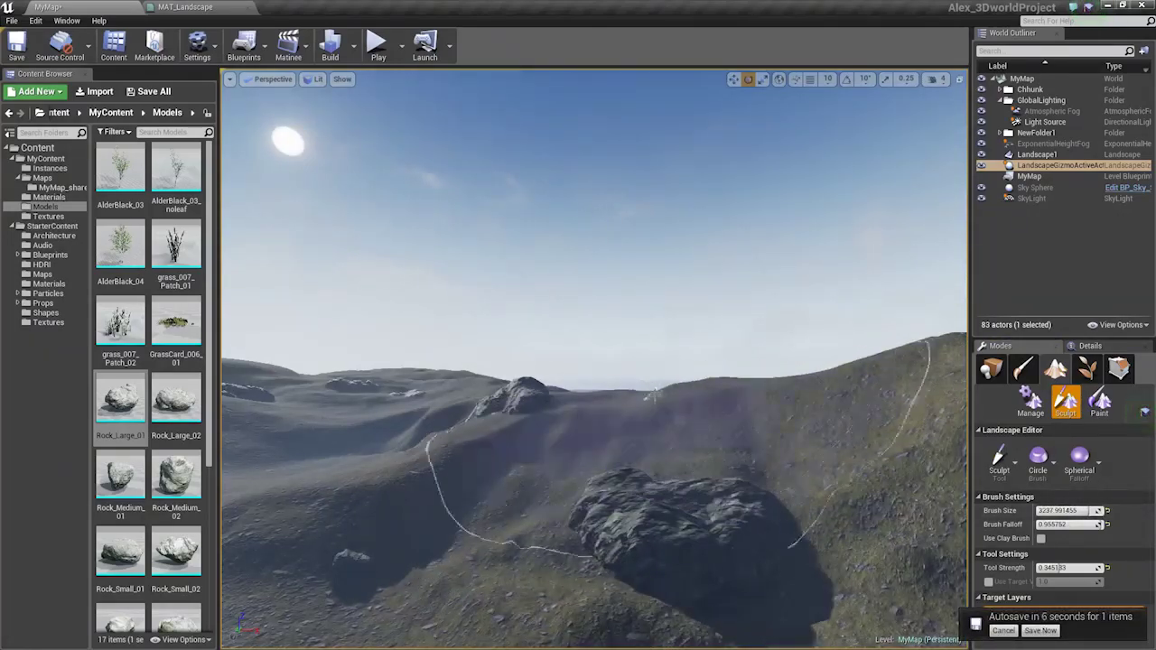
key(s)
mouse_move(653, 390)
right_down()
mouse_move(560, 326)
mouse_move(479, 334)
right_up()
key(ctrl+z)
key(ctrl+z)
key(ctrl+z)
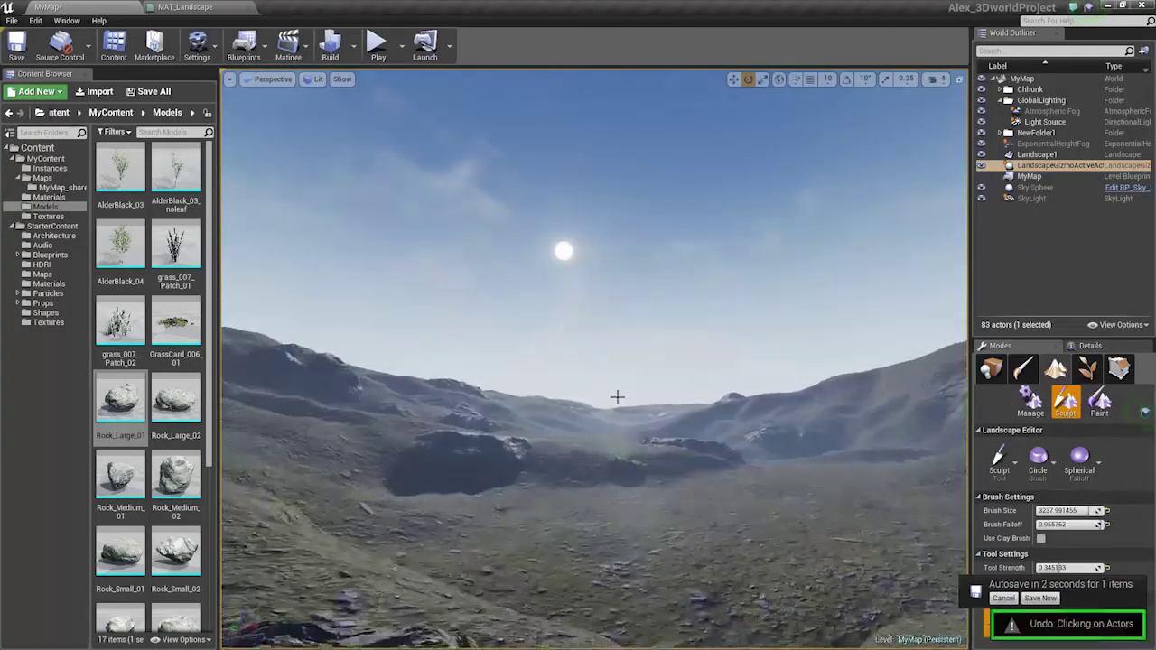
Duplicate the large rock on the hillside in Place mode and move the copy up the slope.
mouse_move(618, 398)
right_down()
mouse_move(695, 389)
mouse_move(685, 407)
right_up()
key(w)
key(shift+1)
mouse_move(533, 388)
right_down()
mouse_move(557, 412)
mouse_move(677, 461)
right_up()
click(676, 461)
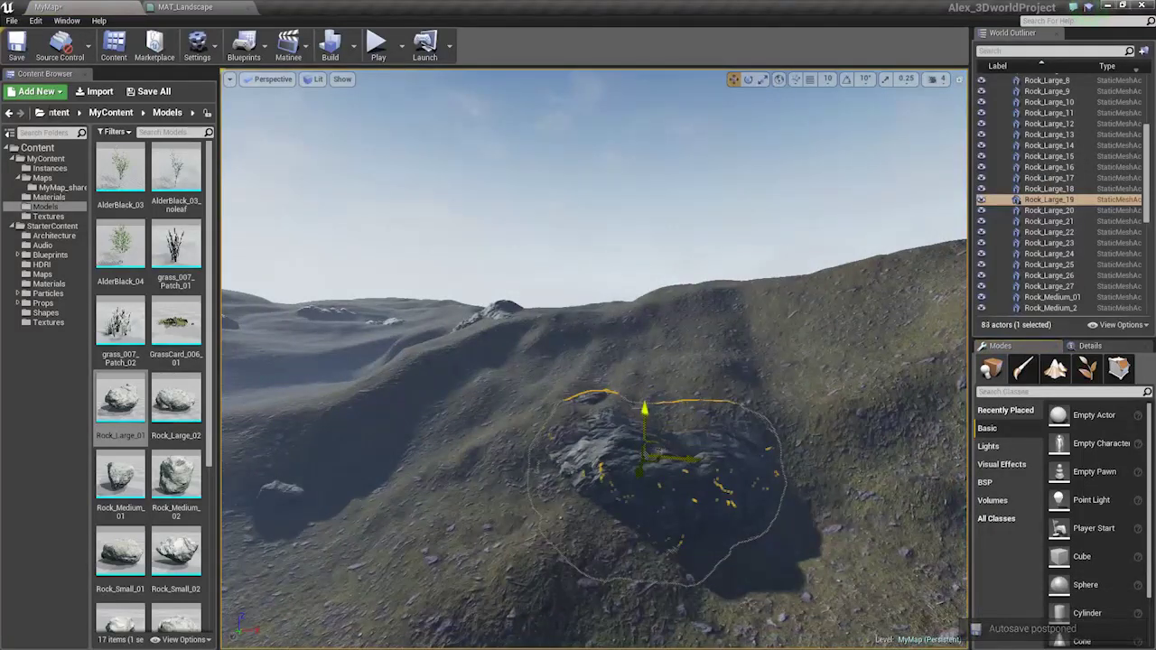
alt+drag(659, 447, 584, 375)
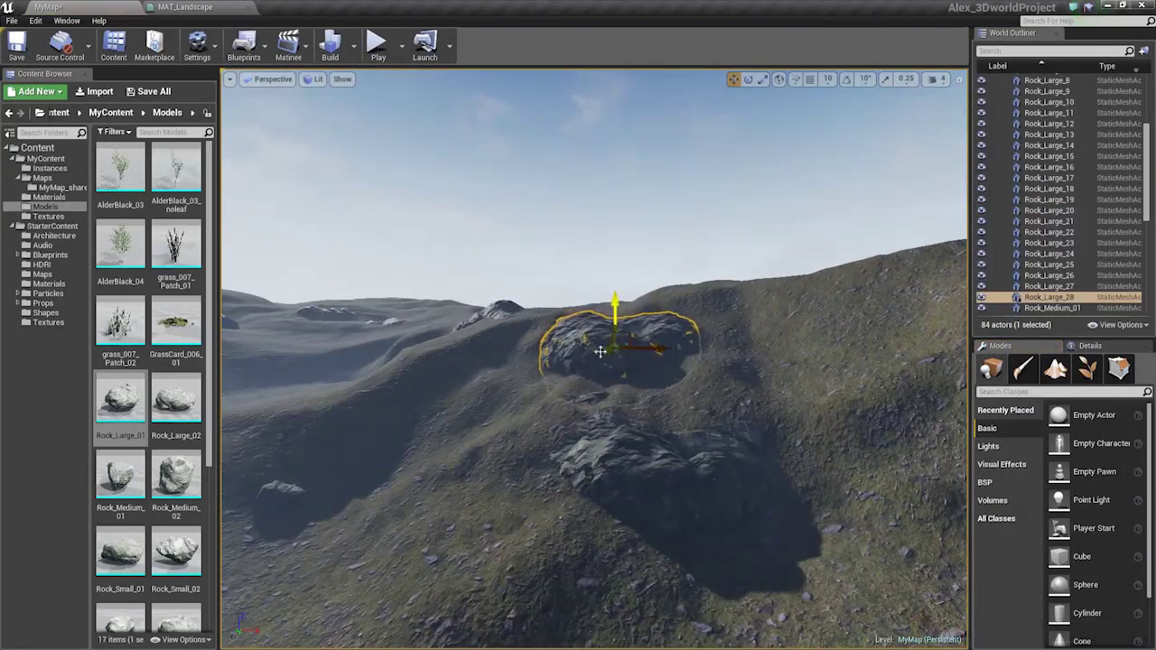
mouse_move(597, 353)
right_down()
mouse_move(623, 352)
mouse_move(551, 335)
mouse_move(587, 312)
mouse_move(600, 347)
right_up()
key(w)
drag(794, 334, 552, 369)
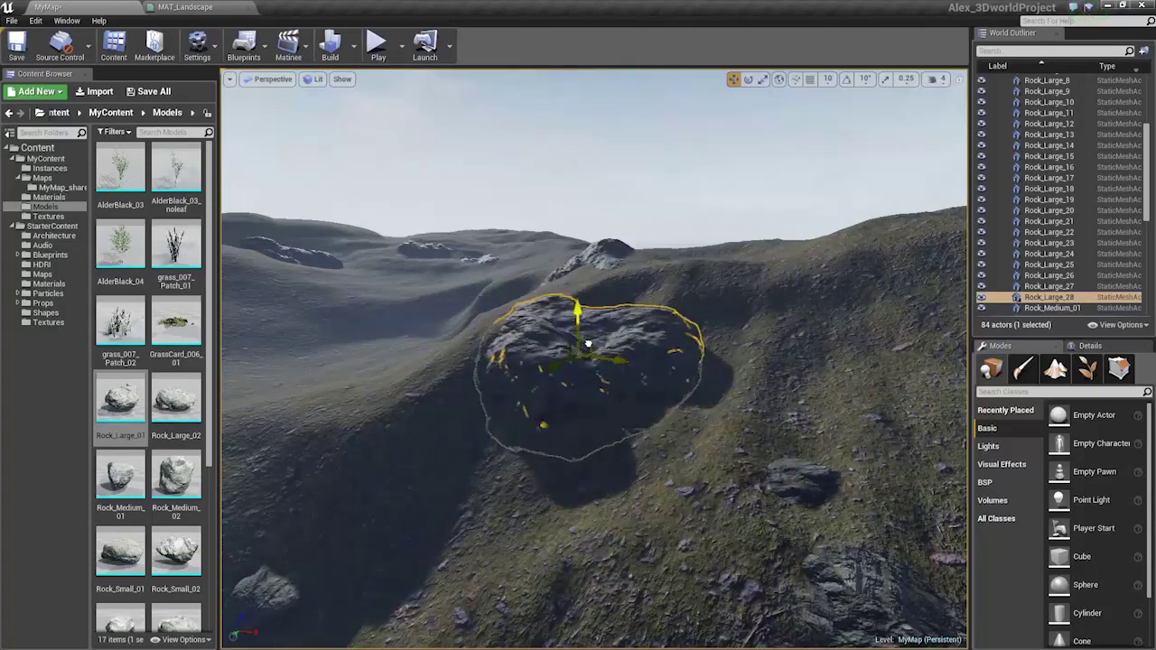
Try smoothing the slope below the copied rock with the Smooth tool at a brush size of about 1176, and undo it.
click(750, 325)
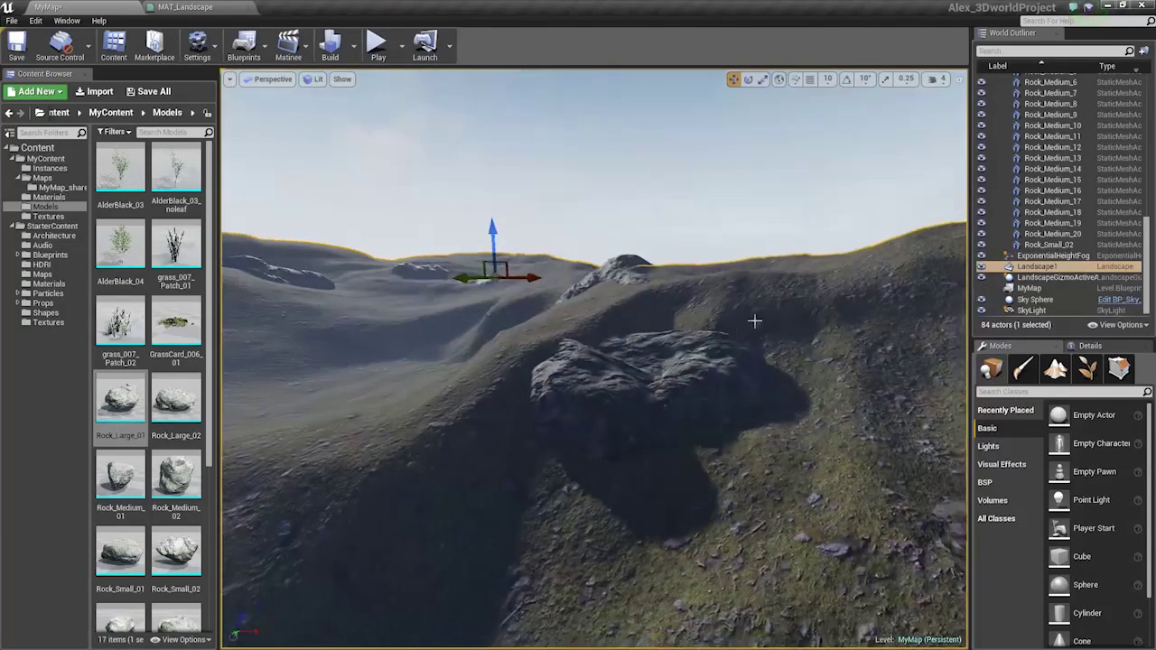
key(shift+2)
click(1055, 370)
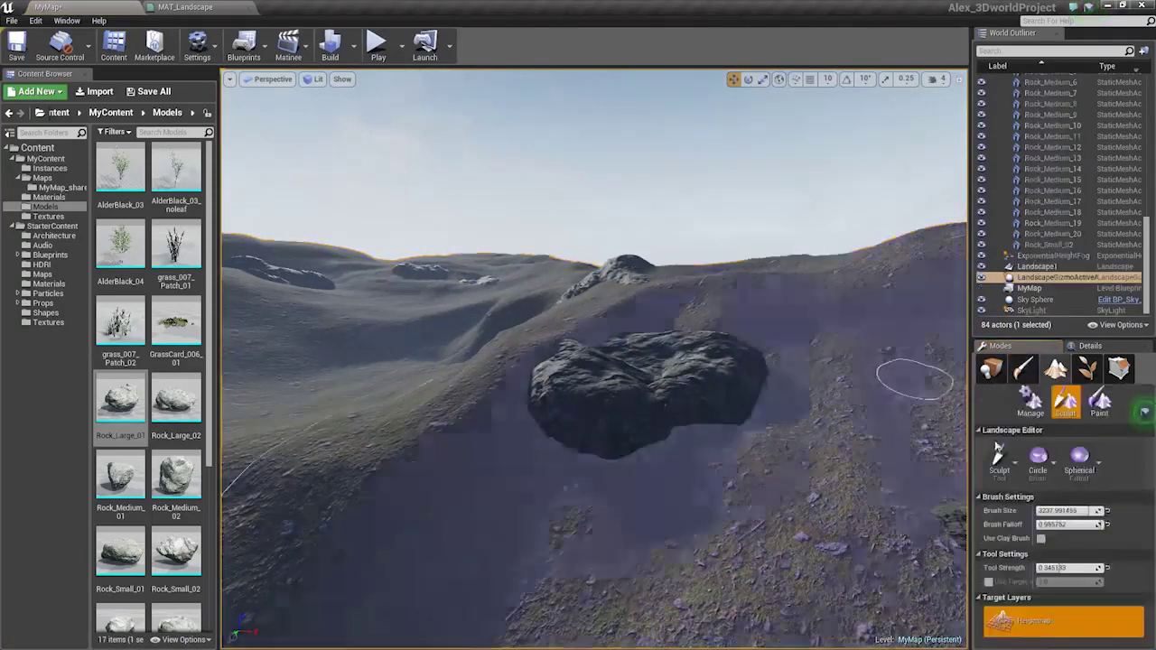
click(1001, 461)
click(1045, 275)
drag(1068, 514, 1042, 512)
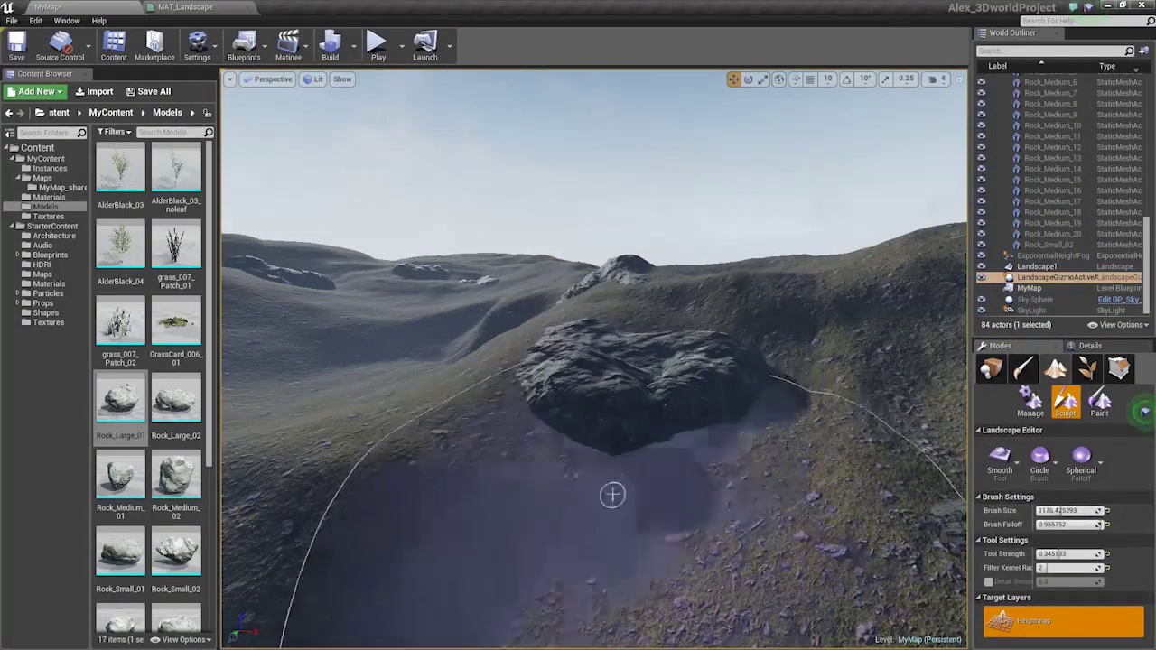
mouse_move(609, 485)
right_down()
mouse_move(630, 418)
mouse_move(616, 439)
mouse_move(571, 439)
mouse_move(601, 449)
right_up()
key(s)
key(ctrl+z)
Reselect the copied large rock in Place mode and reposition it on the hillside.
key(w)
key(shift+1)
click(655, 368)
key(w)
right_drag(656, 369, 665, 392)
key(w)
drag(680, 401, 560, 459)
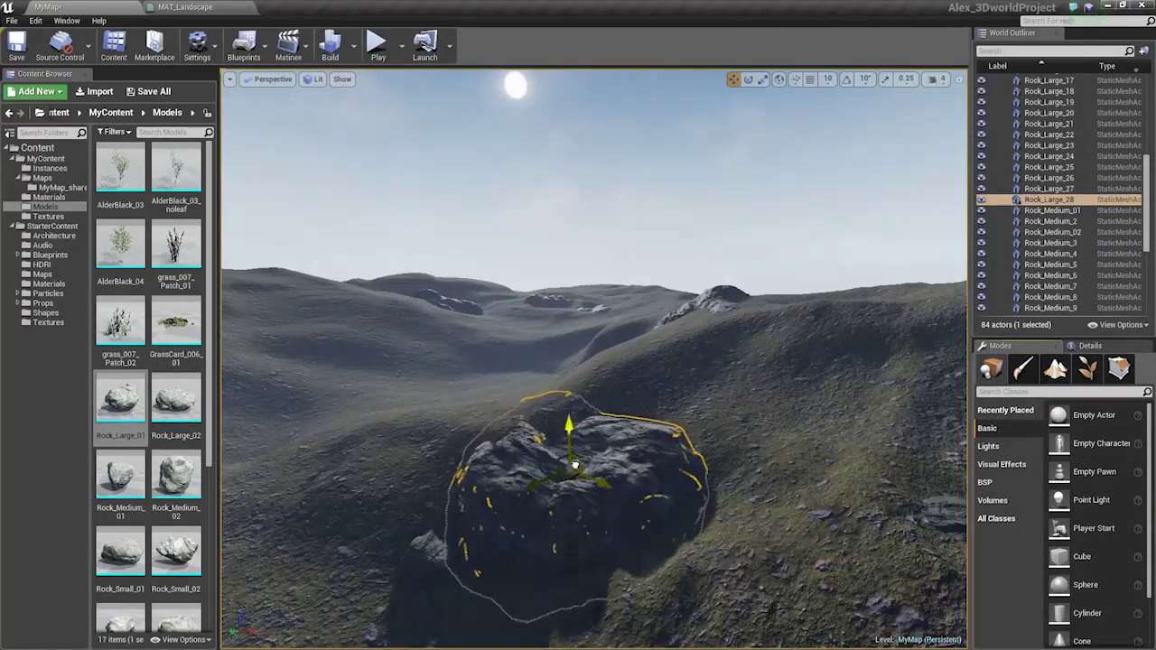
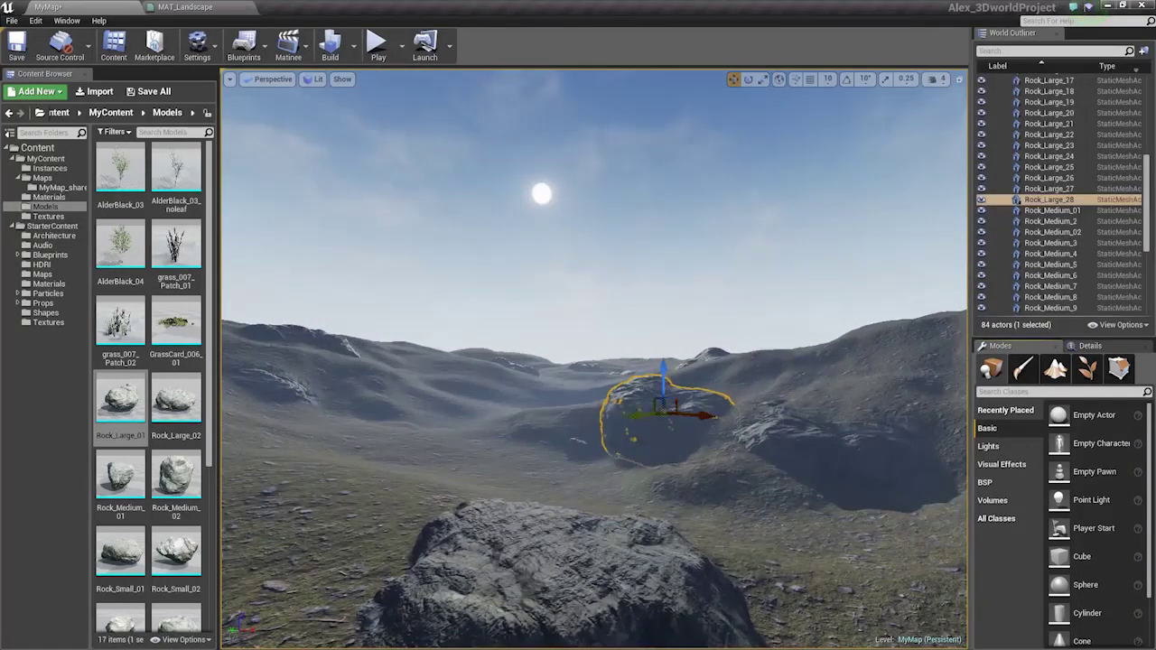
Duplicate the terrain chunk at the hill's outer edge, move the copy outward over the dark low ground, and rotate it about 110°.
mouse_move(696, 403)
right_down()
mouse_move(658, 403)
mouse_move(708, 400)
right_up()
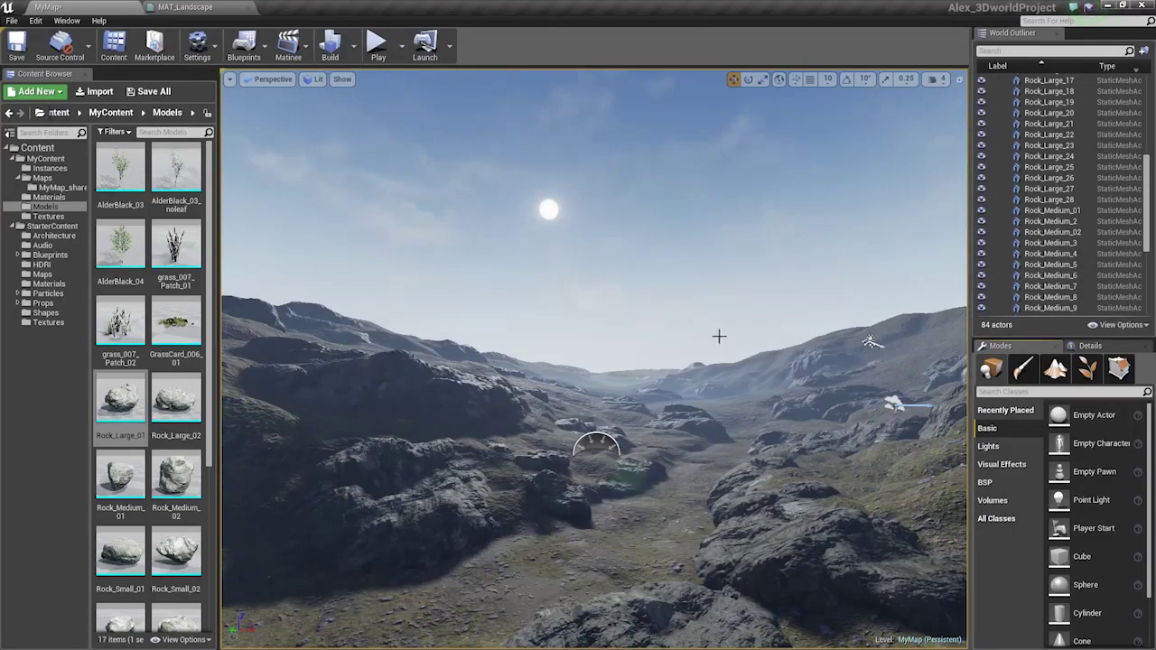
right_drag(714, 338, 710, 343)
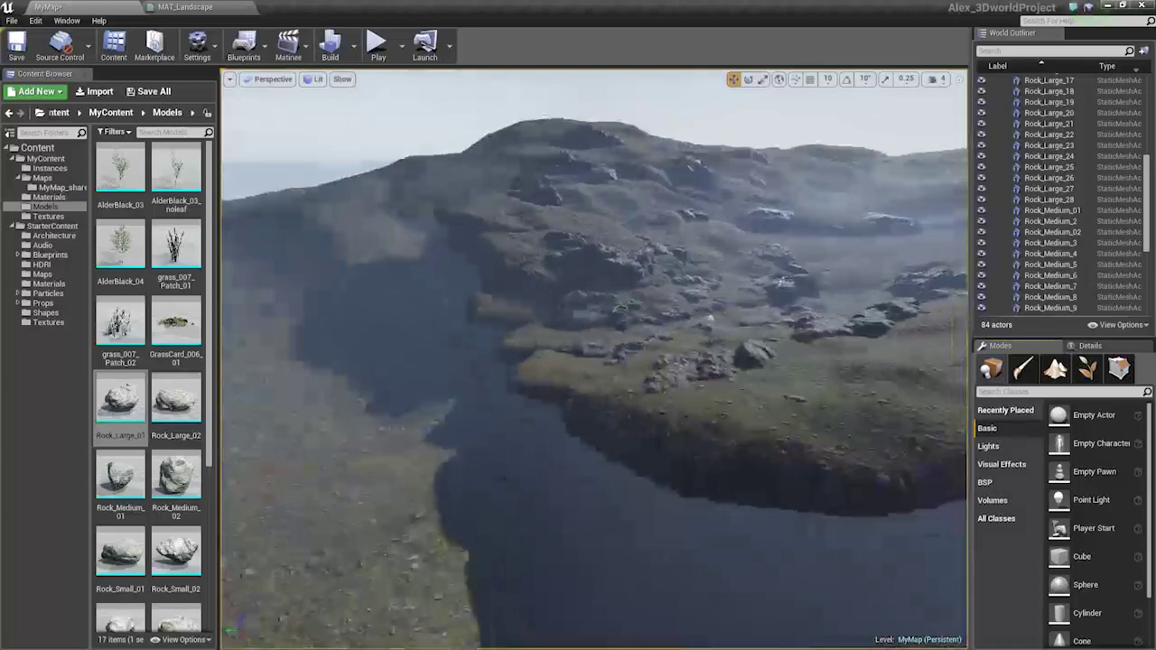
right_drag(594, 360, 316, 375)
click(503, 419)
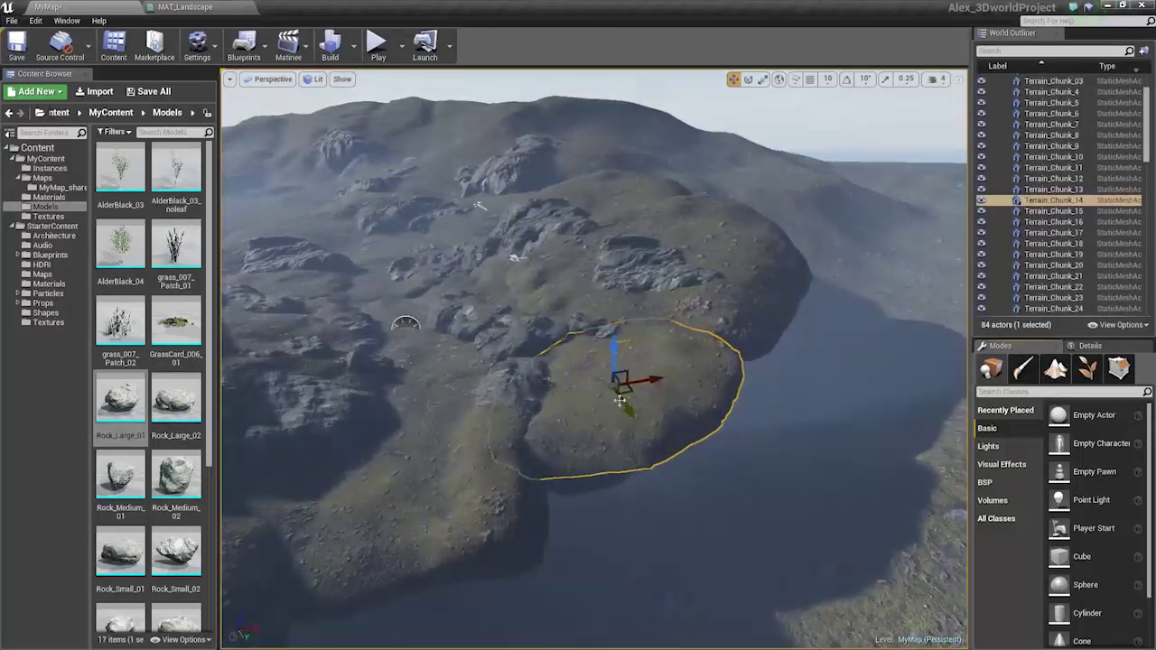
alt+drag(629, 392, 648, 504)
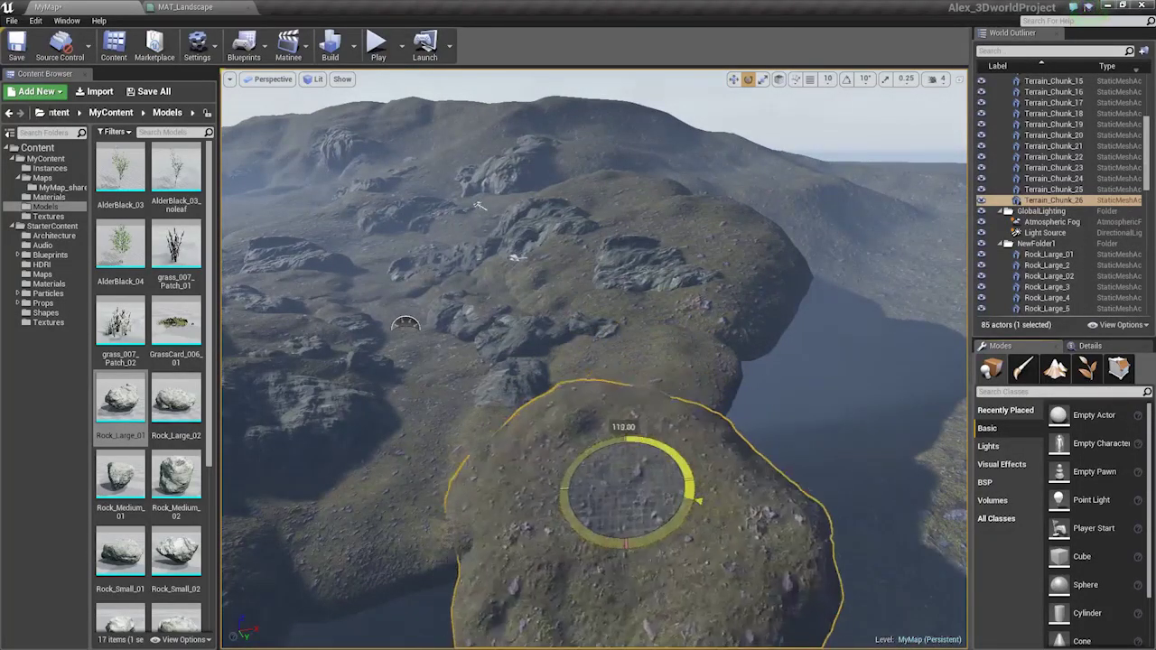
right_drag(650, 505, 420, 459)
key(w)
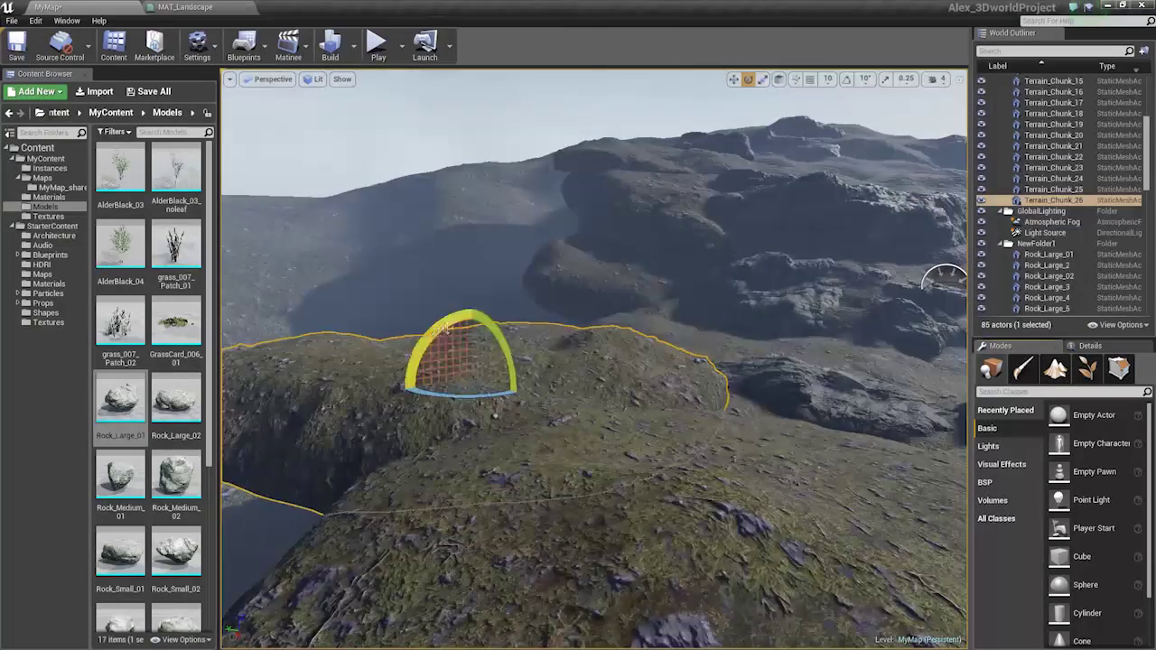
right_drag(525, 313, 525, 313)
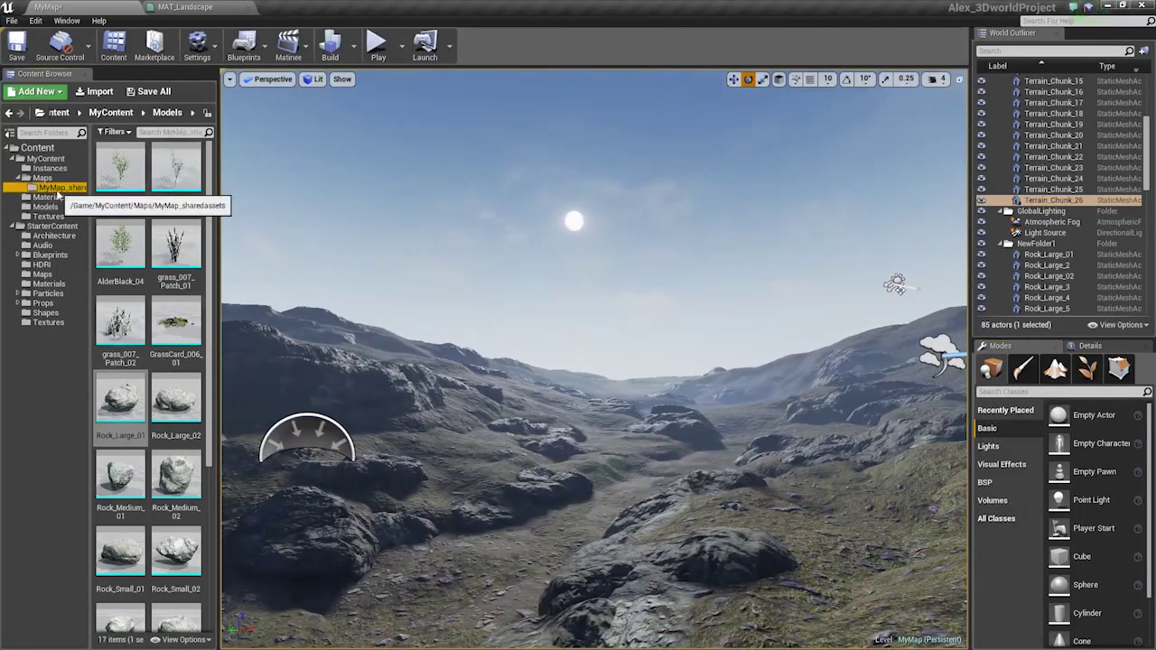
Place the AlderBlack_03 tree from the MyContent Models folder on the rocky hillside.
click(60, 187)
click(671, 367)
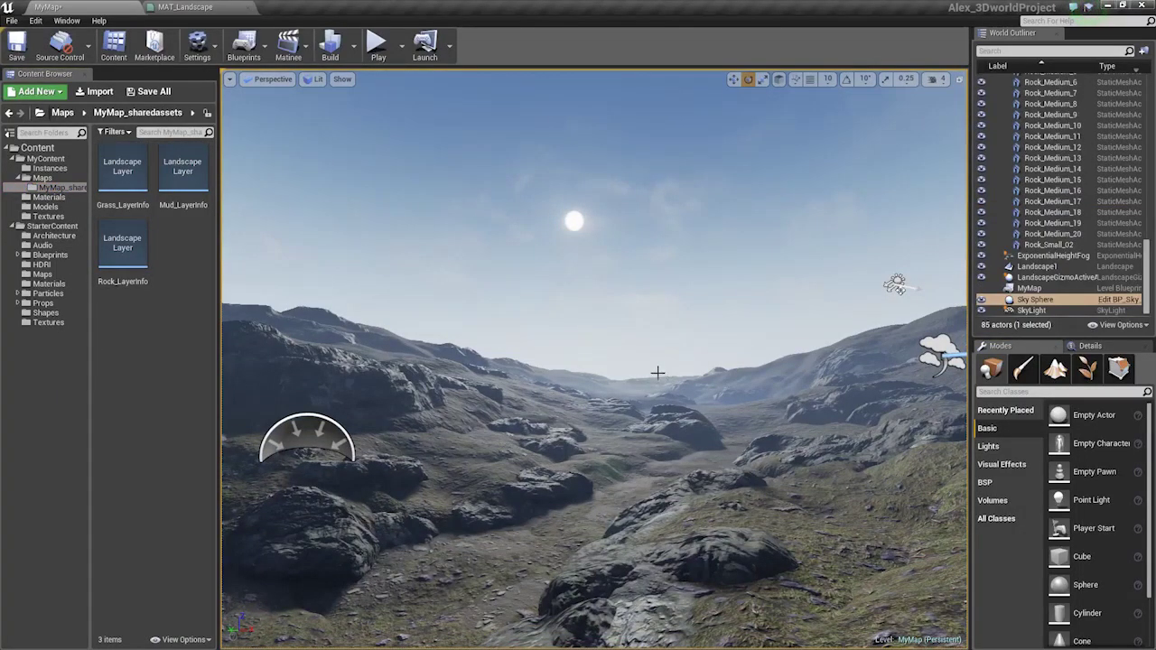
right_drag(670, 368, 612, 386)
right_drag(460, 407, 542, 366)
click(48, 283)
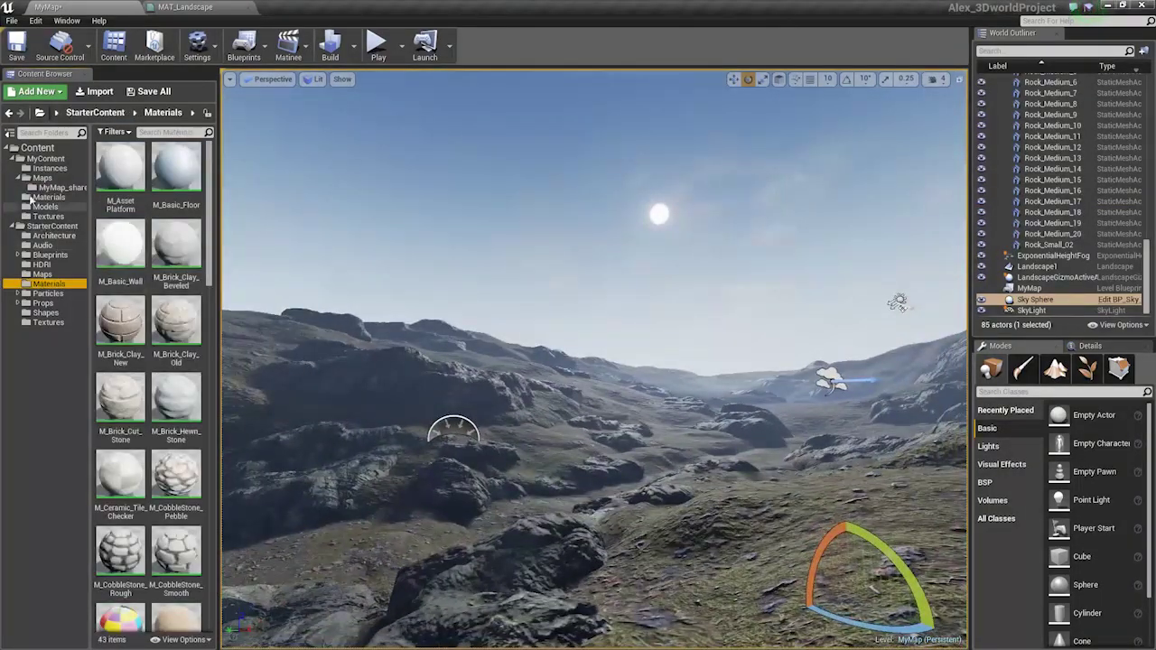
click(33, 198)
click(41, 207)
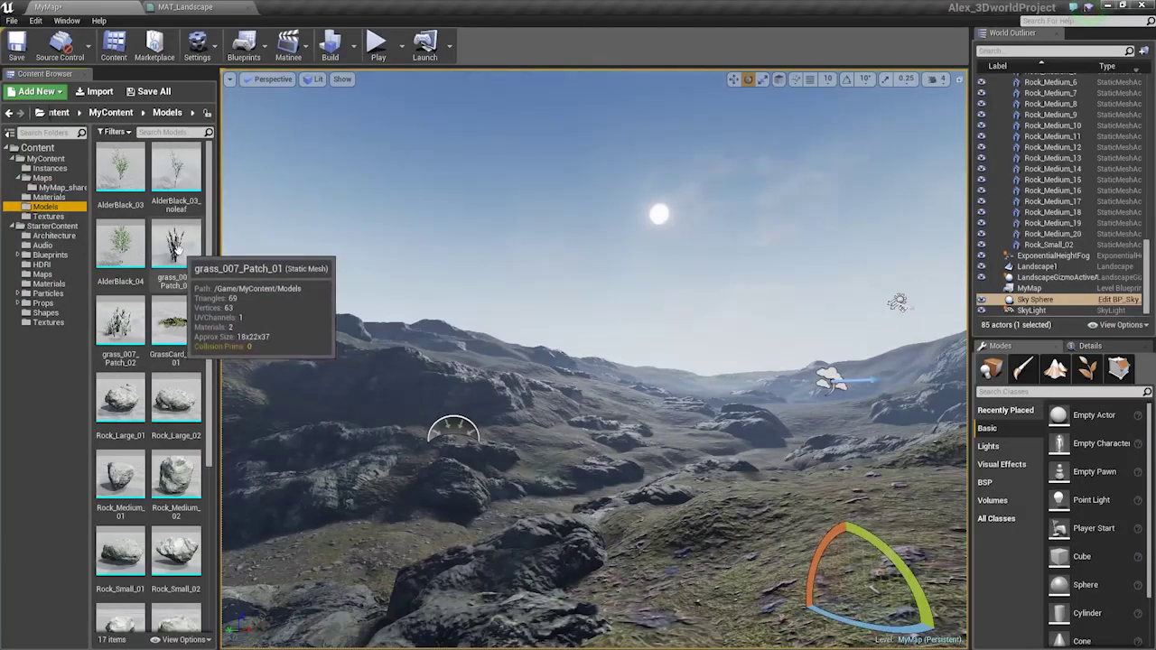
drag(124, 171, 504, 366)
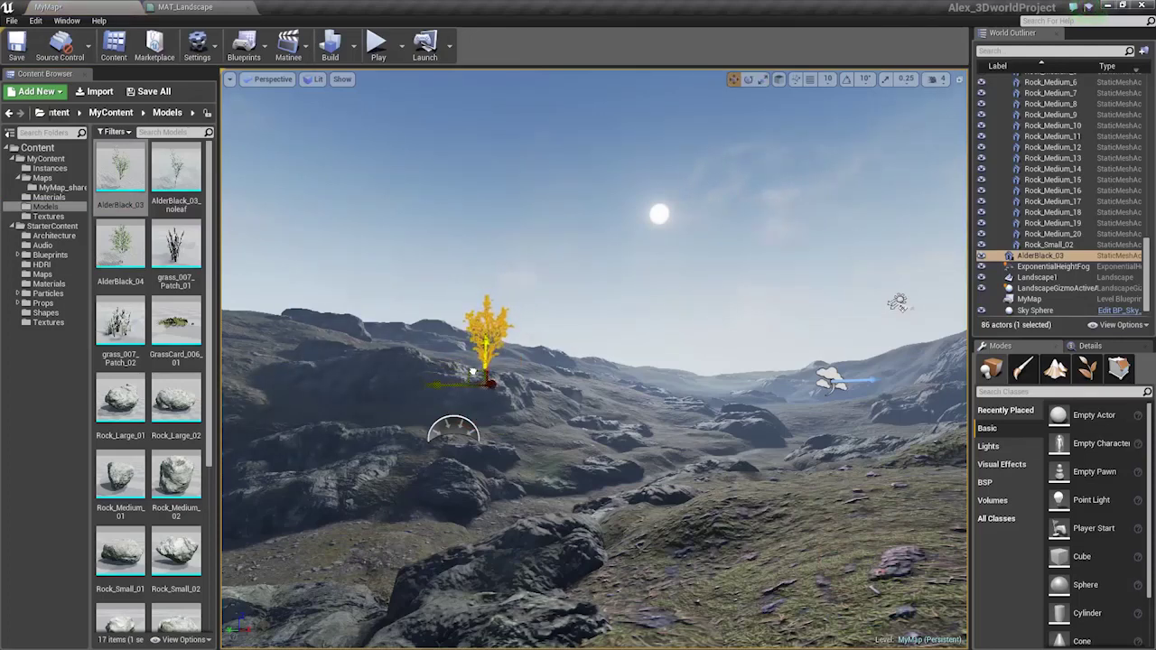
Select the alder tree on the hillside and move it out toward the hill's edge.
click(539, 306)
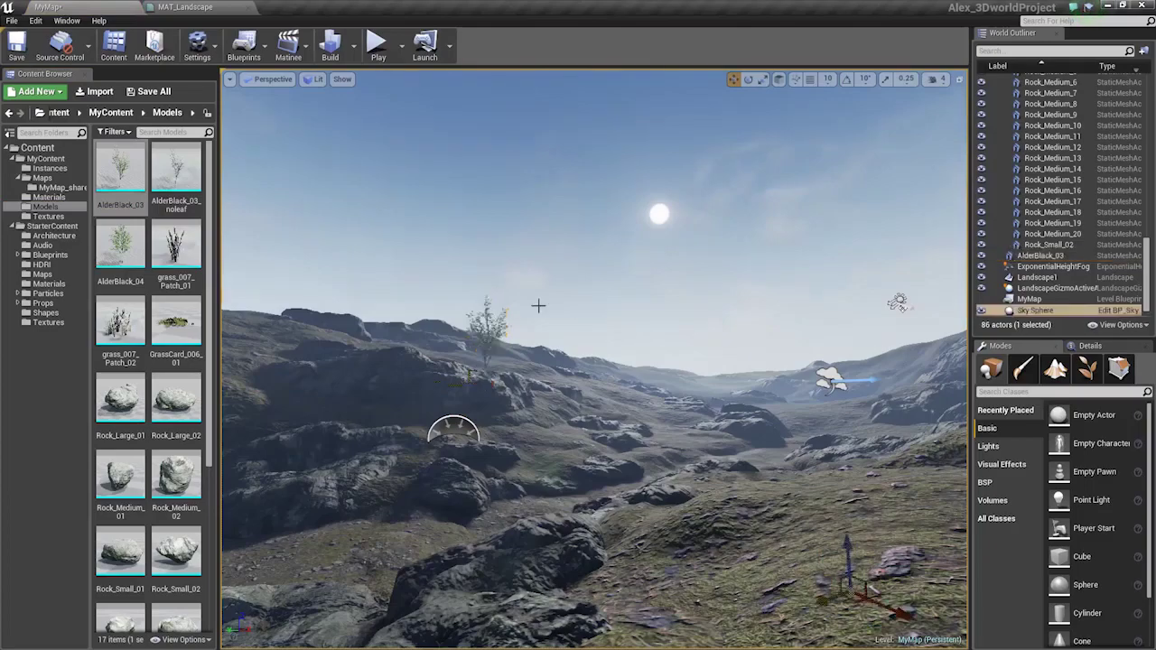
right_click(541, 363)
right_drag(540, 362, 472, 379)
key(w)
click(539, 437)
right_drag(539, 437, 506, 424)
key(s)
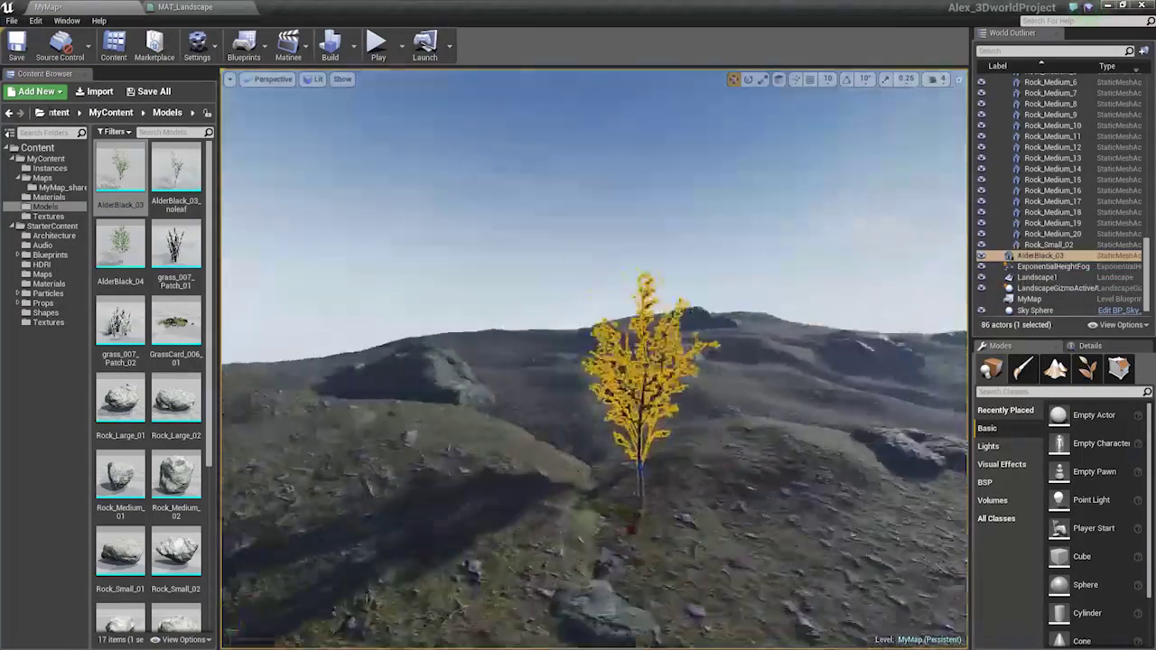
key(e)
key(r)
right_drag(642, 456, 765, 439)
key(s)
key(w)
drag(760, 412, 581, 409)
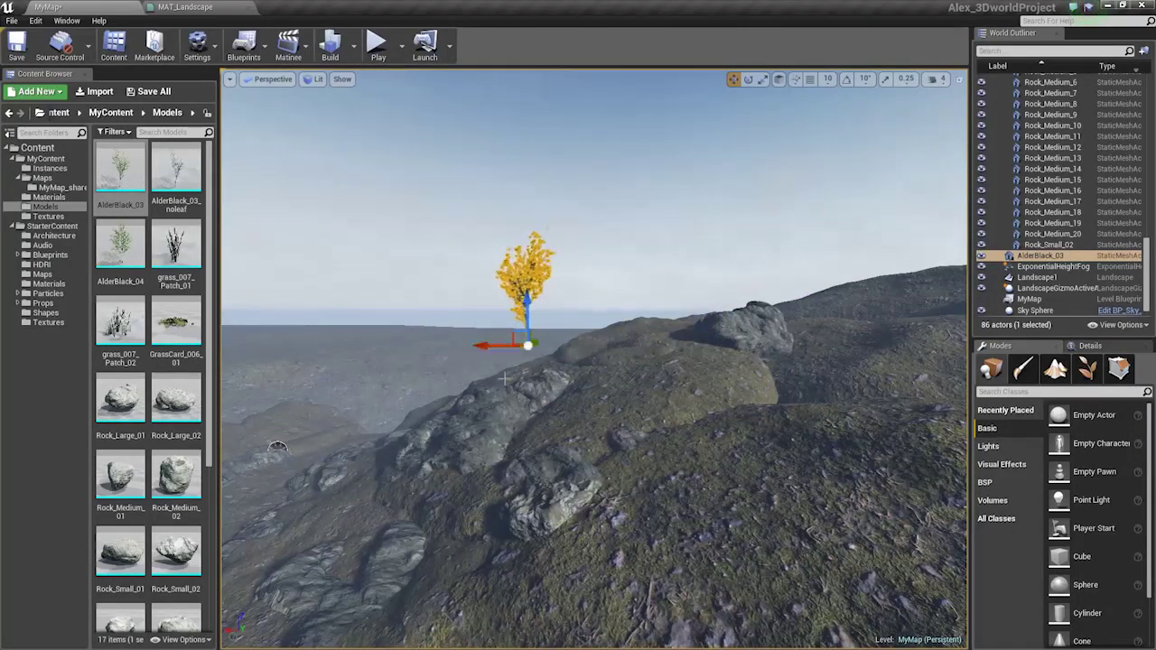
Reposition the alder tree onto the large dark rock outcrop and check it from a distance.
key(w)
right_drag(493, 317, 709, 316)
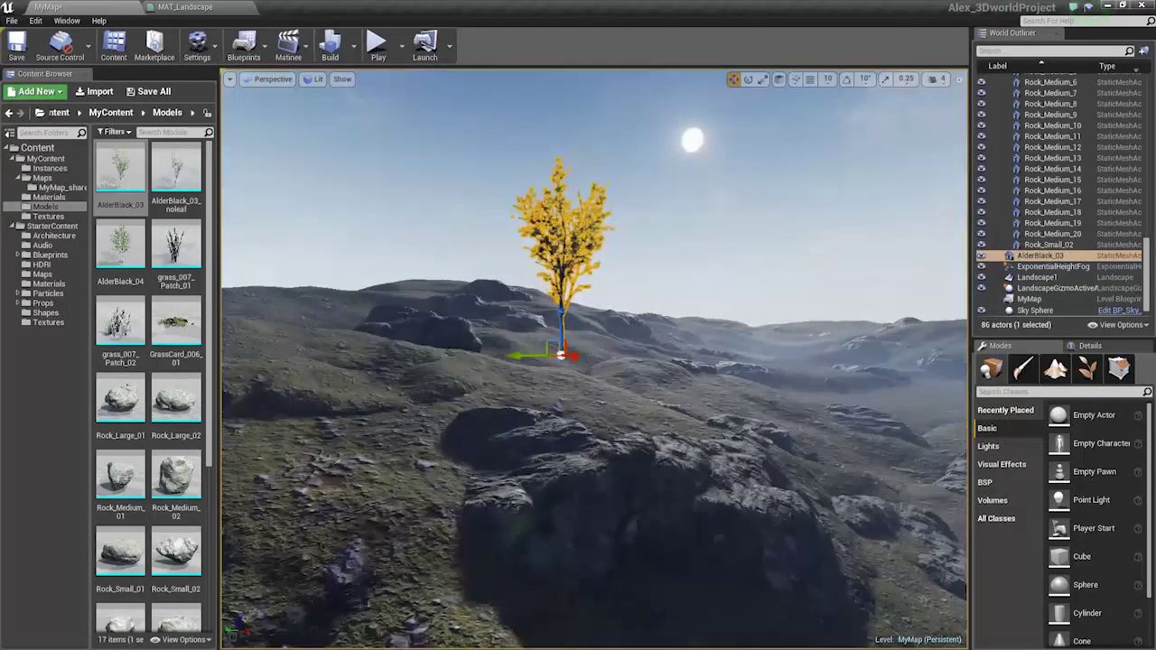
right_drag(503, 317, 583, 316)
drag(464, 341, 542, 384)
key(f)
scroll(587, 443, down, 3)
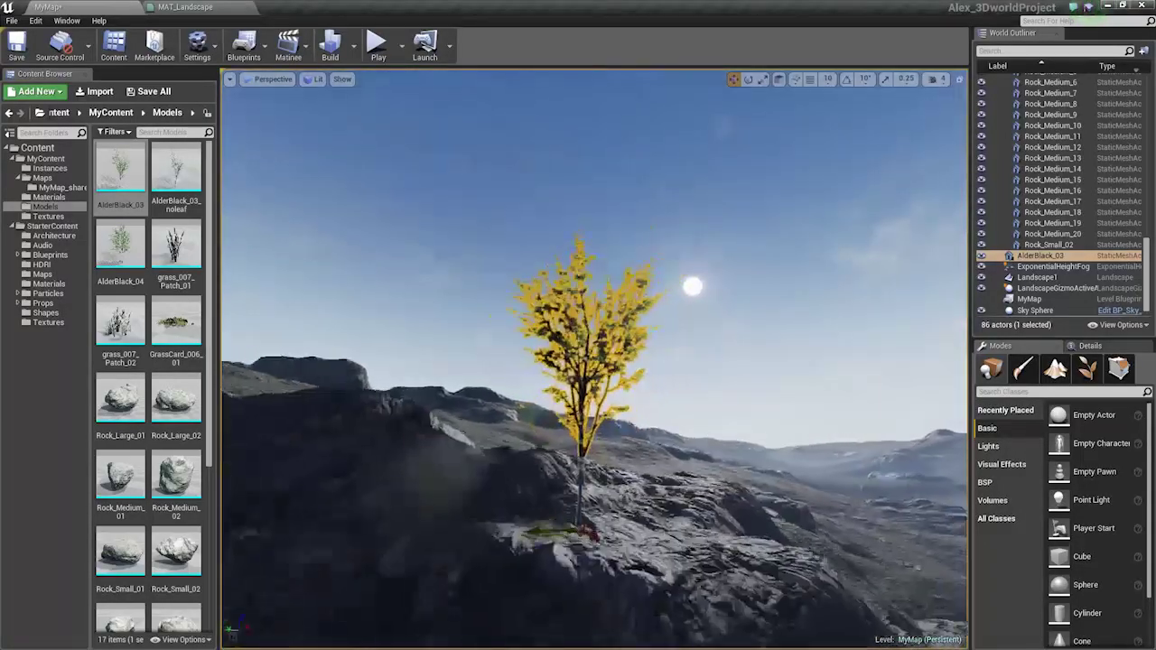
click(714, 416)
key(s)
right_drag(715, 417, 748, 506)
right_drag(813, 592, 698, 470)
Move the alder tree down the slope to the lower rocks and scale it down.
click(561, 341)
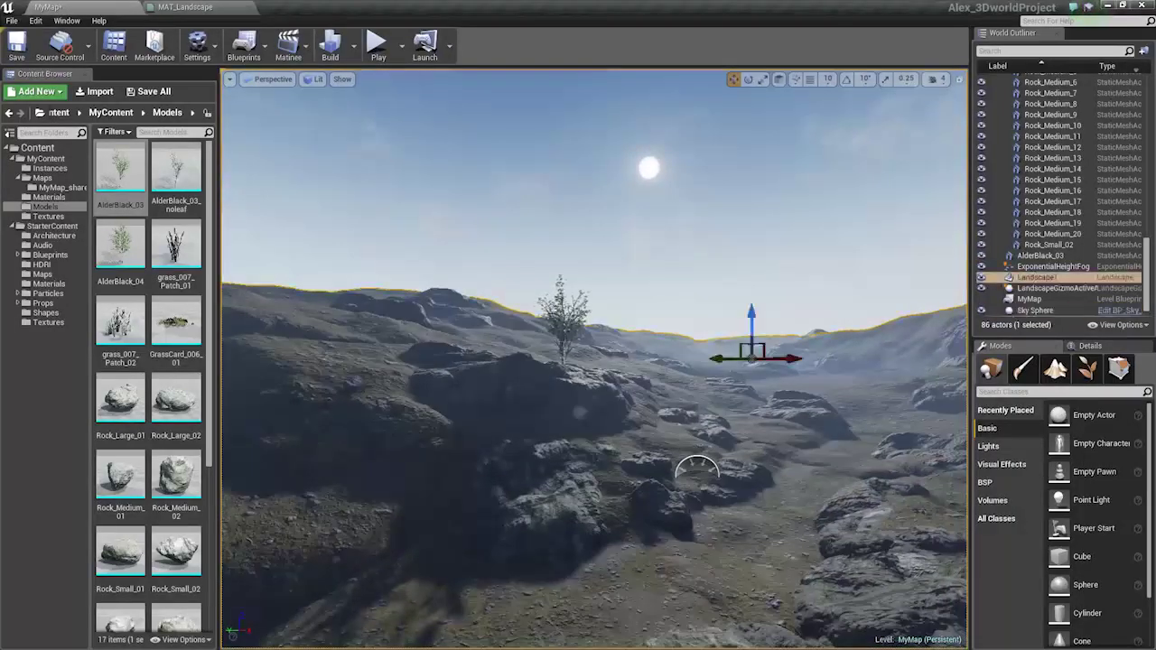
drag(563, 361, 633, 492)
click(697, 428)
right_drag(698, 428, 714, 361)
key(w)
key(s)
right_drag(673, 456, 669, 456)
click(468, 449)
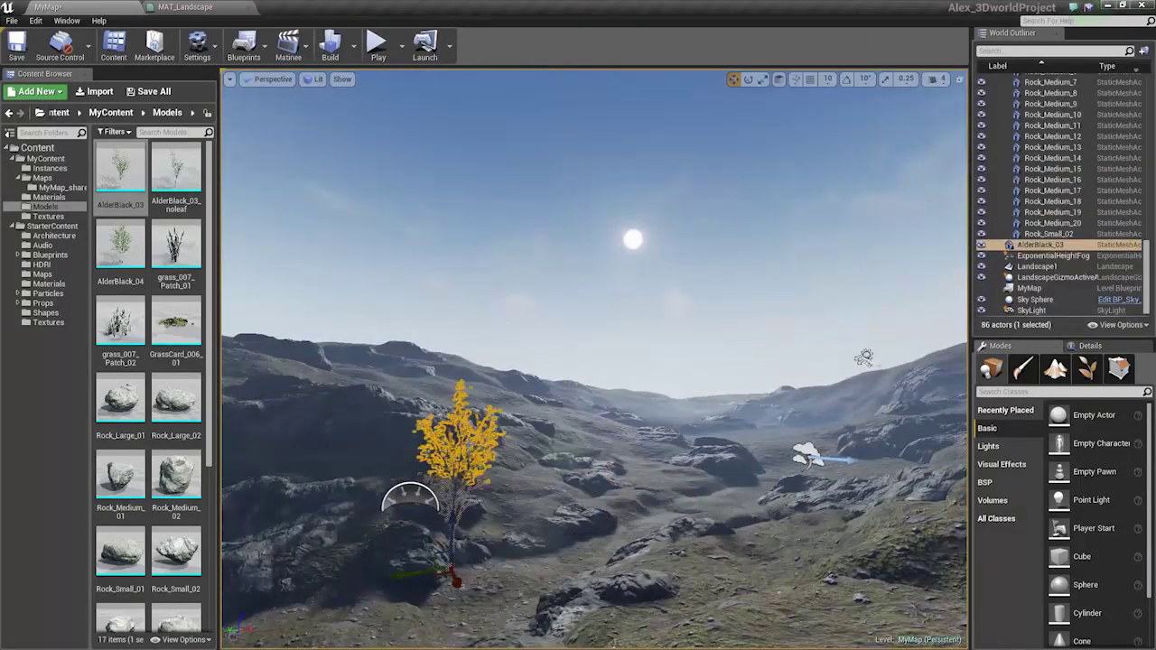
key(e)
key(r)
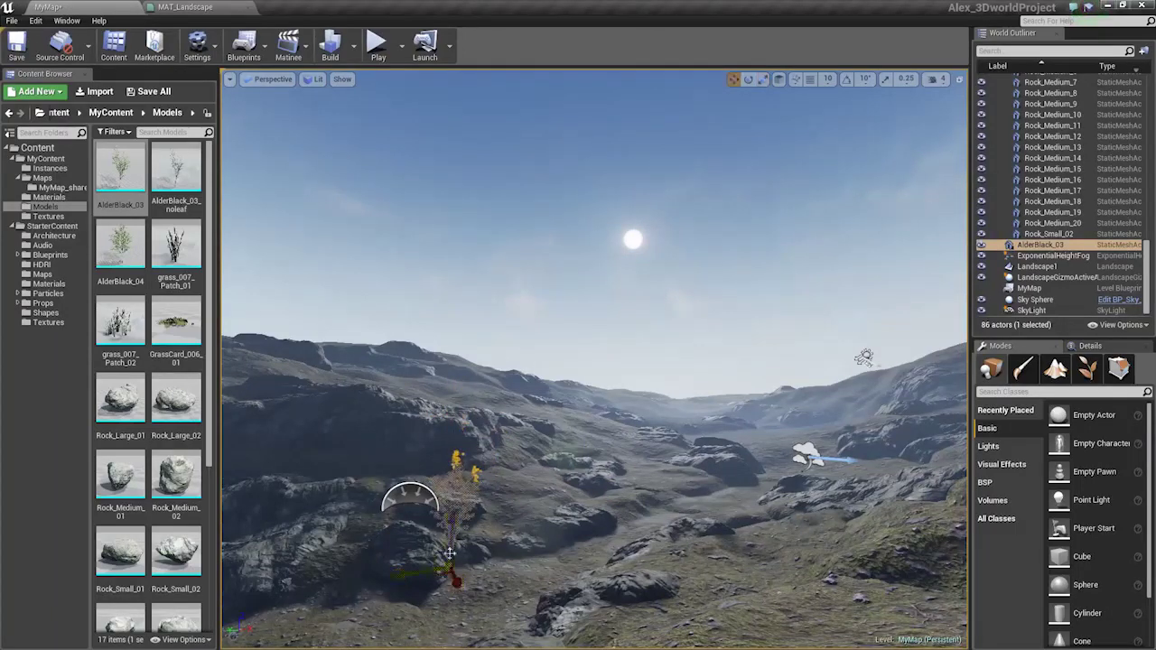
key(e)
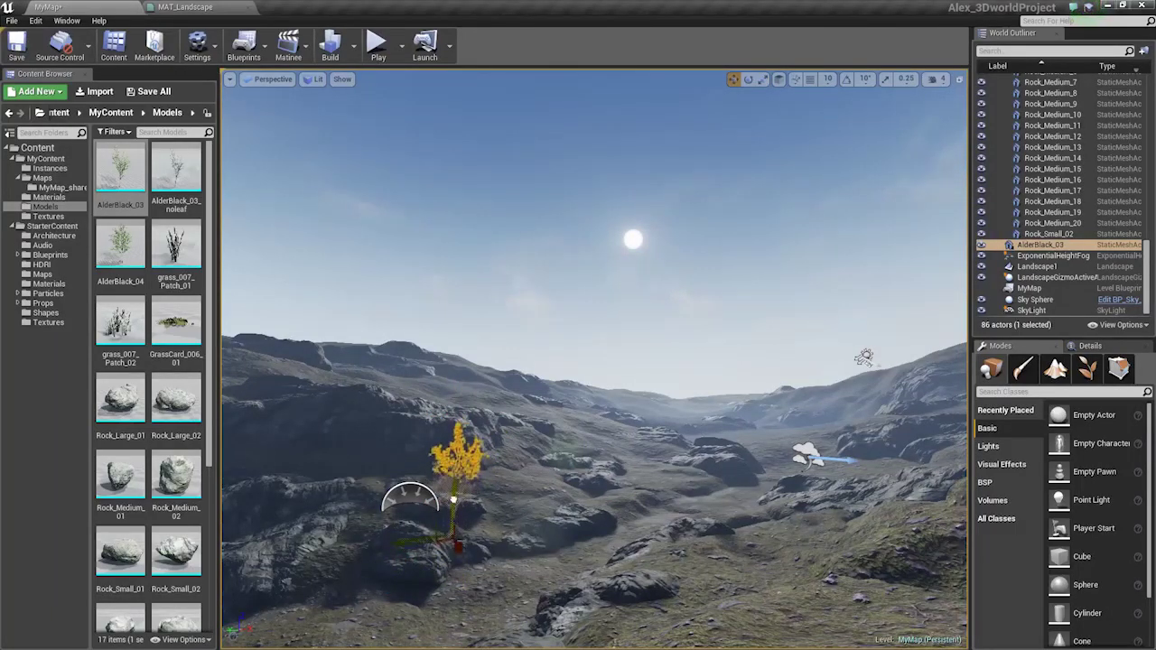
Reselect the alder tree beside the large rock and open its leaf material instance MI_Leaf_02 for editing.
click(434, 423)
ctrl+click(370, 476)
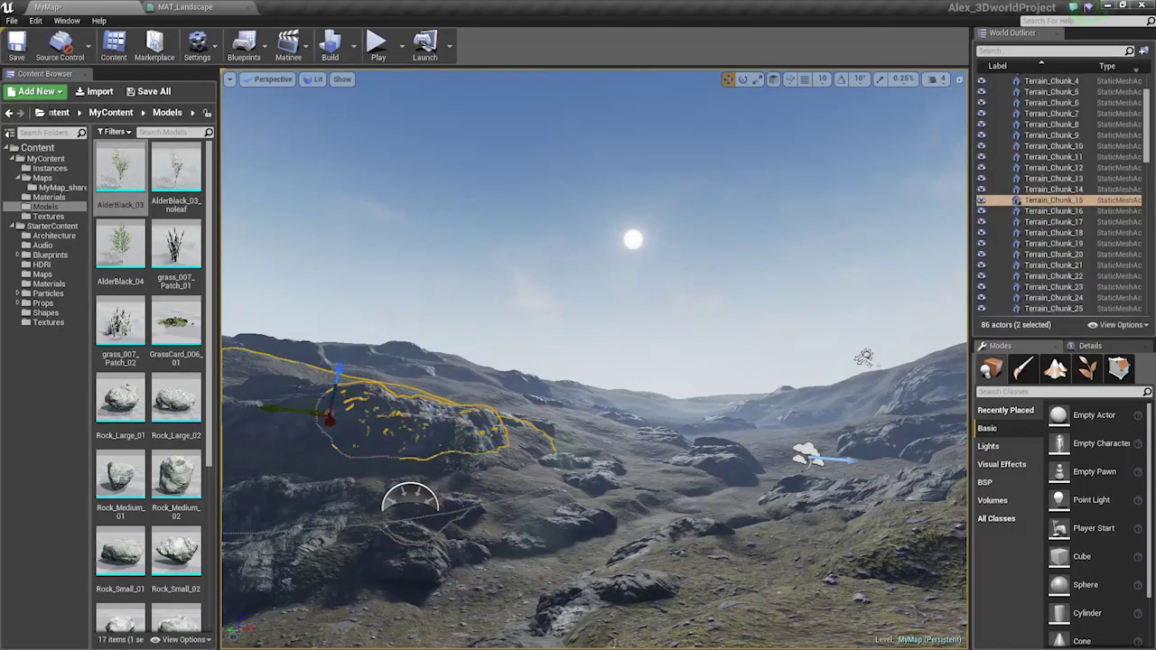
click(501, 427)
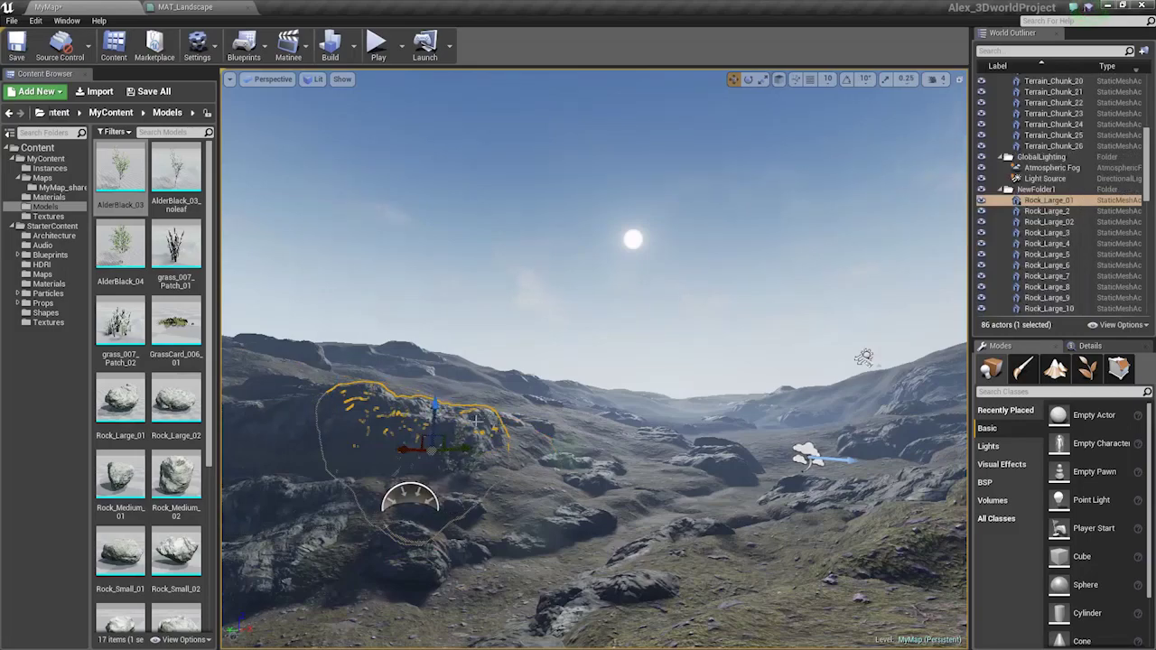
click(463, 463)
right_drag(476, 451, 412, 492)
key(w)
click(581, 418)
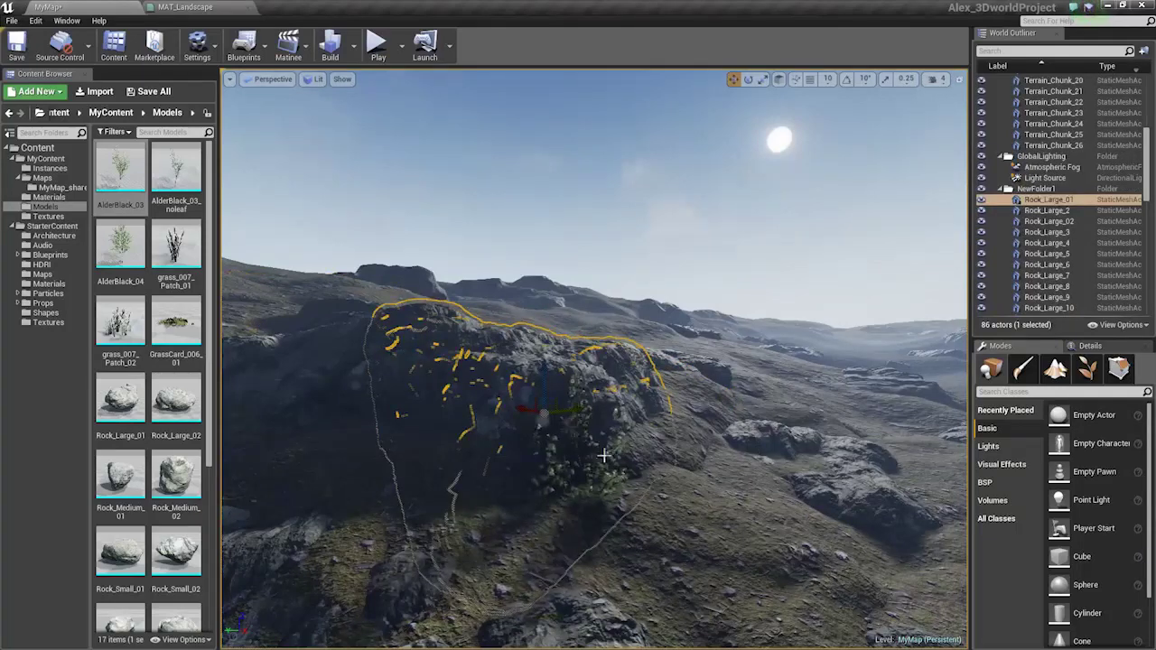
click(600, 455)
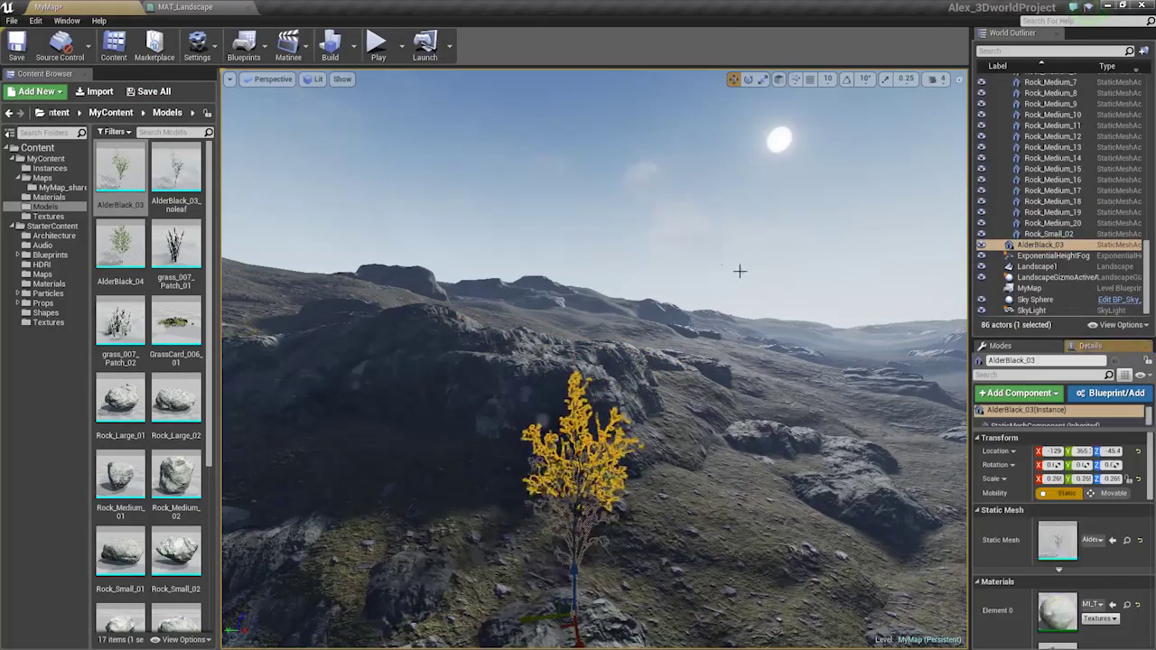
scroll(1066, 542, down, 5)
double_click(1059, 546)
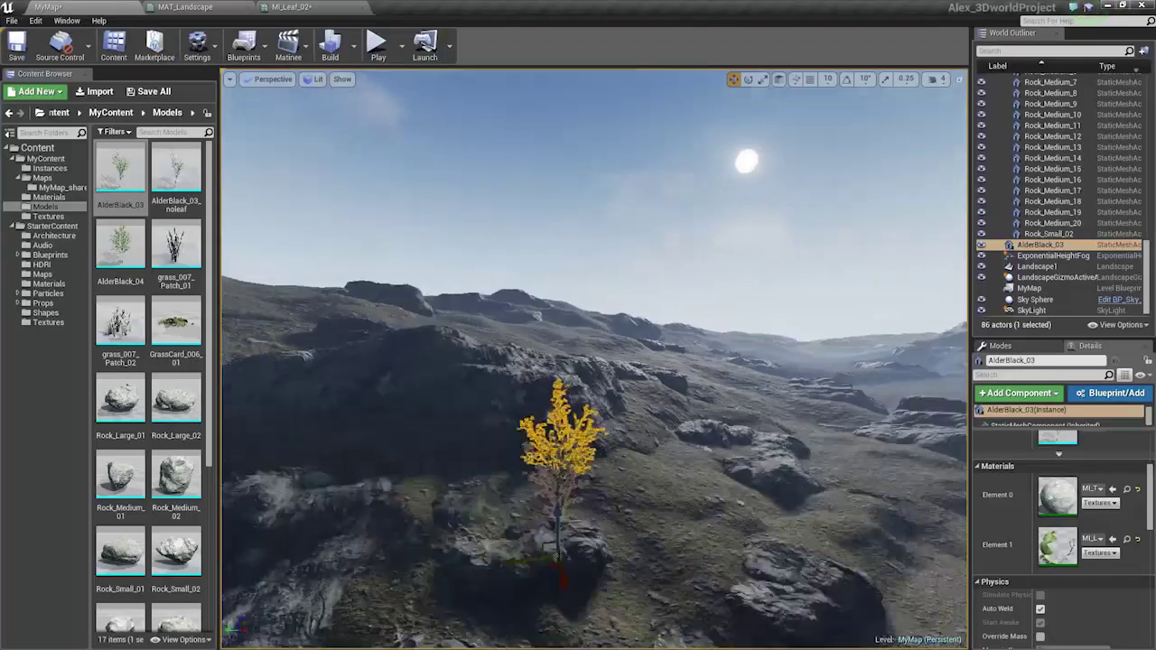
Move the alder tree farther along the valley side onto a low rock and raise it to the rock's surface.
key(s)
click(624, 293)
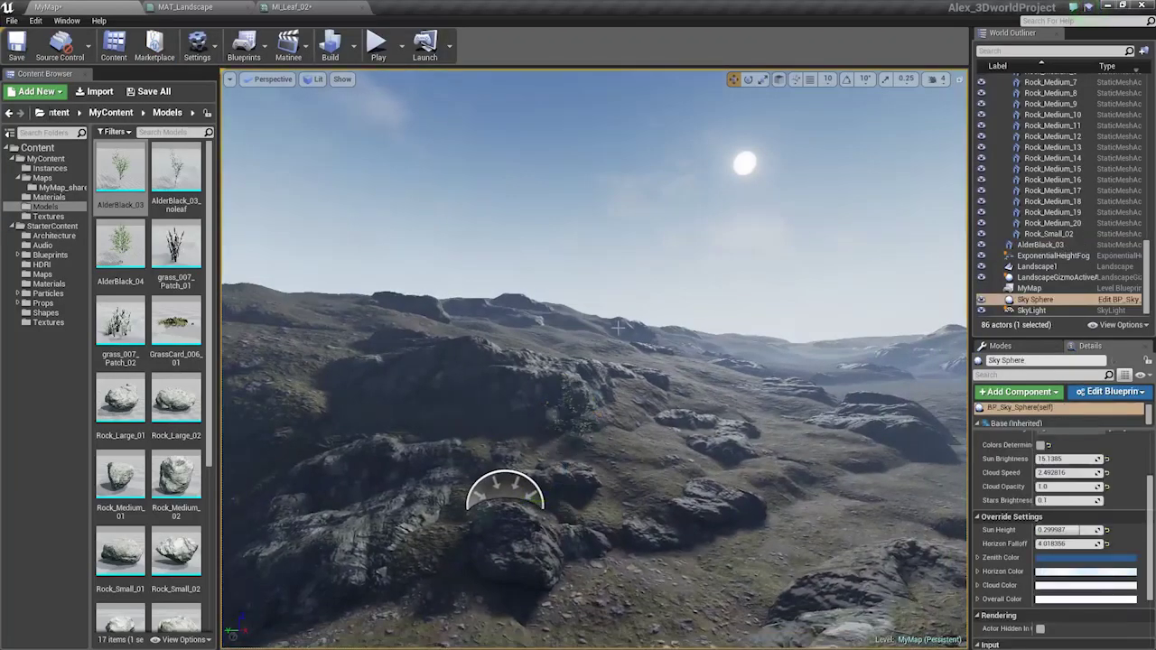
right_drag(620, 329, 713, 273)
key(w)
key(s)
key(w)
right_drag(959, 310, 960, 310)
click(588, 391)
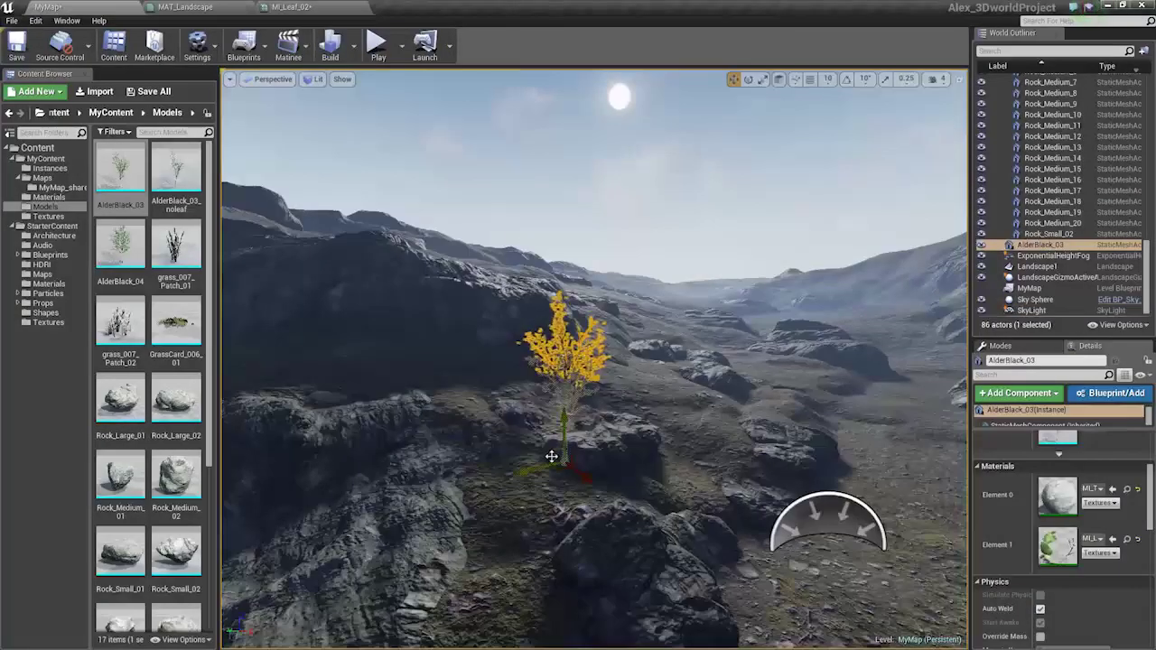
drag(485, 364, 498, 374)
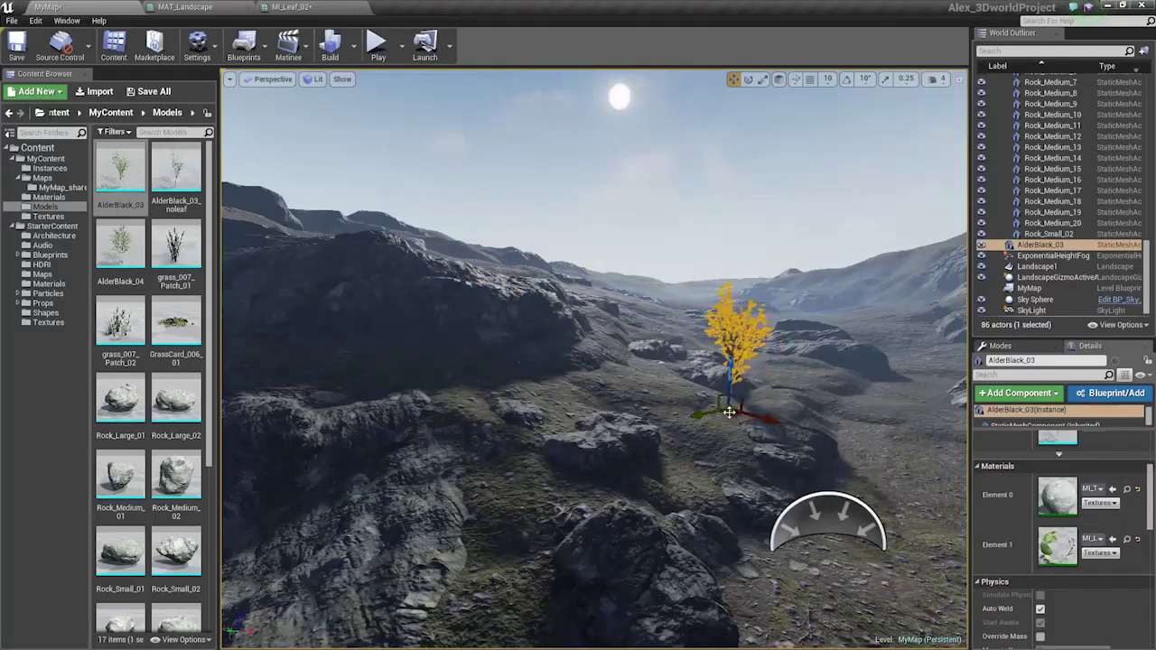
key(f)
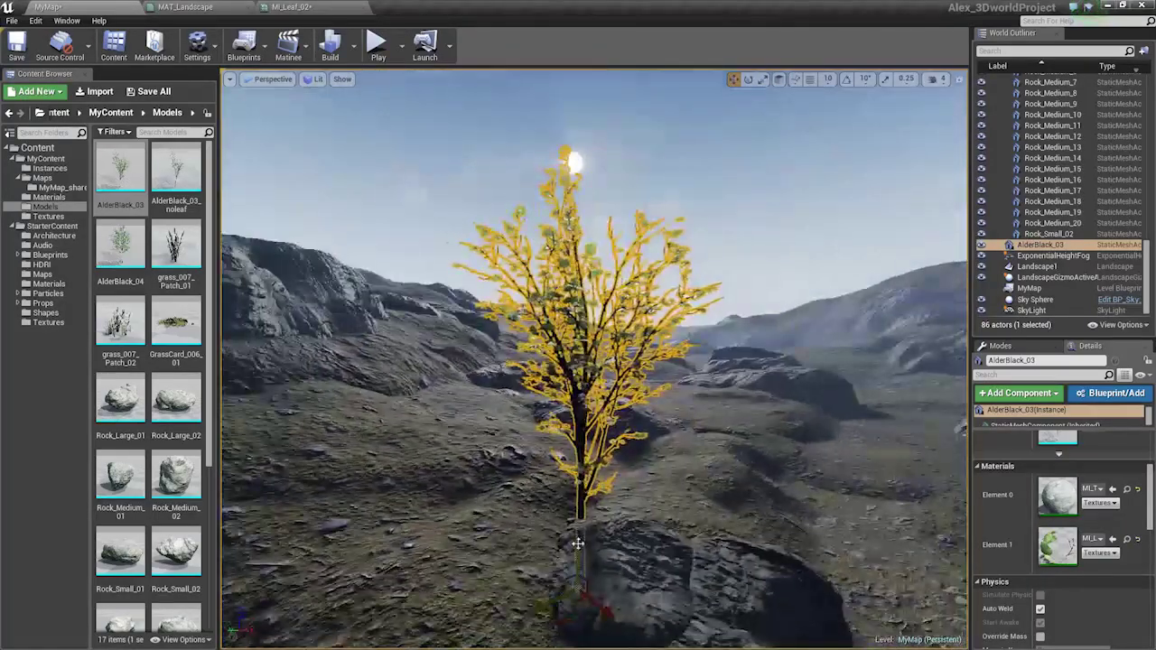
drag(578, 544, 578, 478)
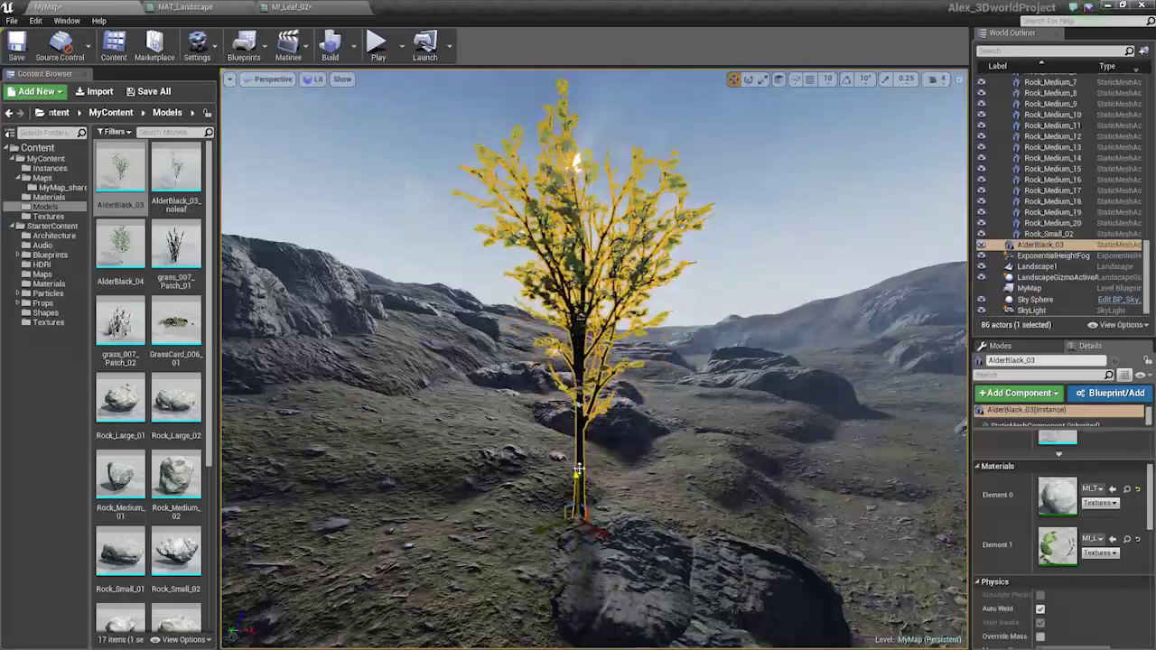
key(Escape)
Check the alder tree from farther back, reselect it and delete it from the level.
scroll(574, 355, down, 5)
right_drag(574, 355, 558, 355)
key(s)
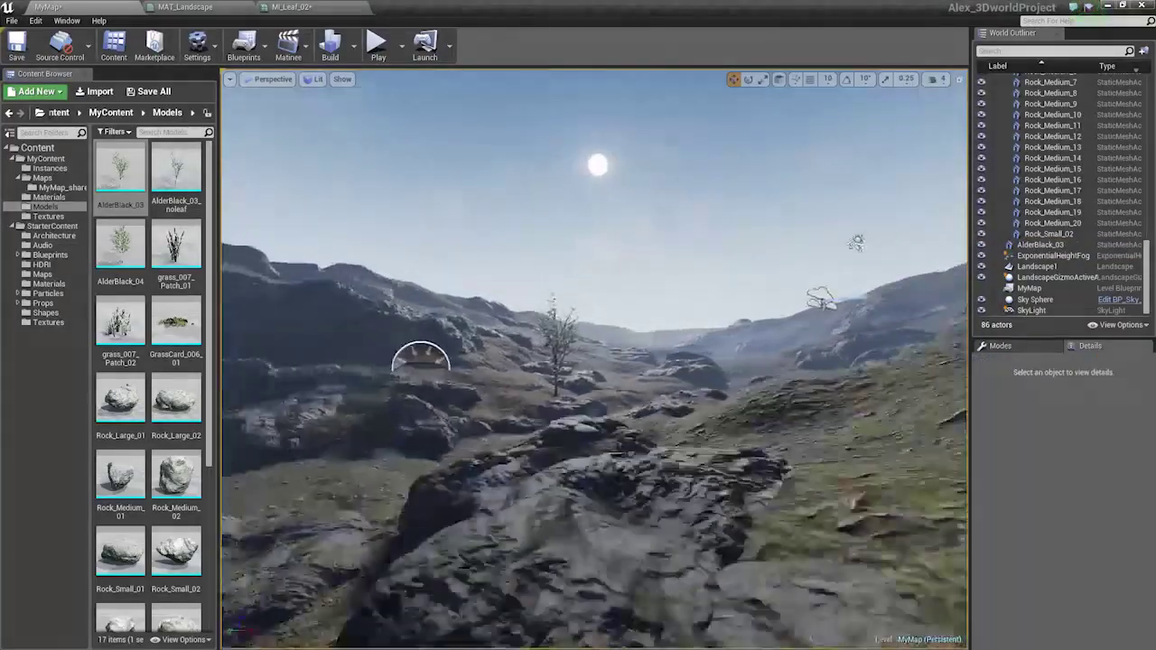
key(w)
click(544, 349)
key(e)
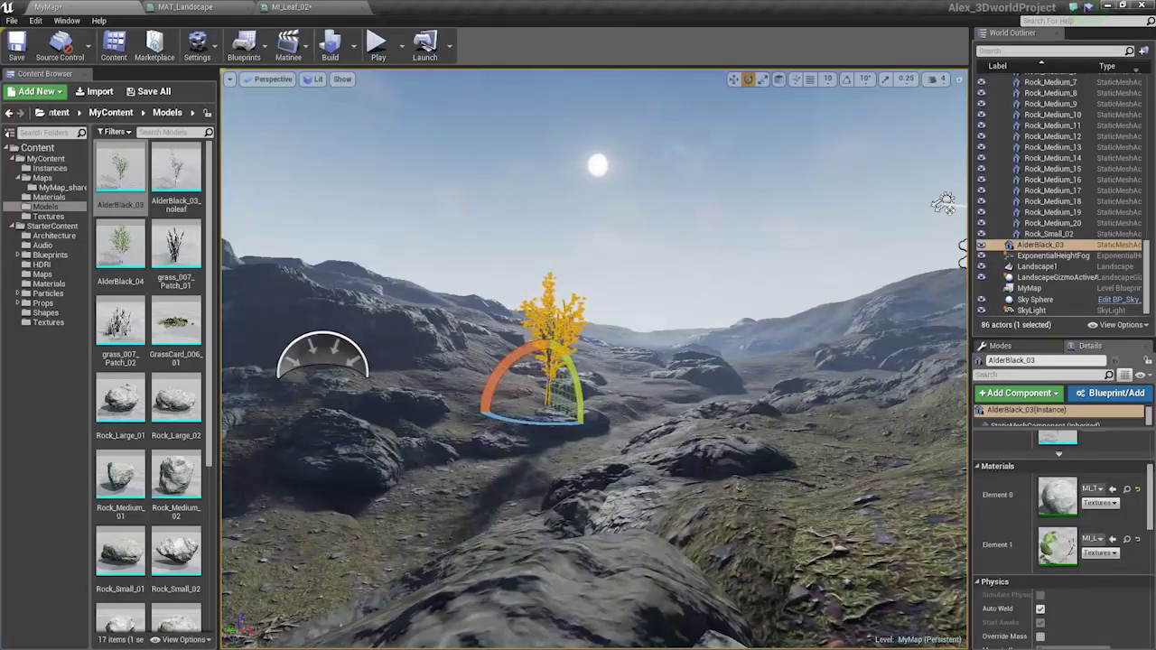
key(Delete)
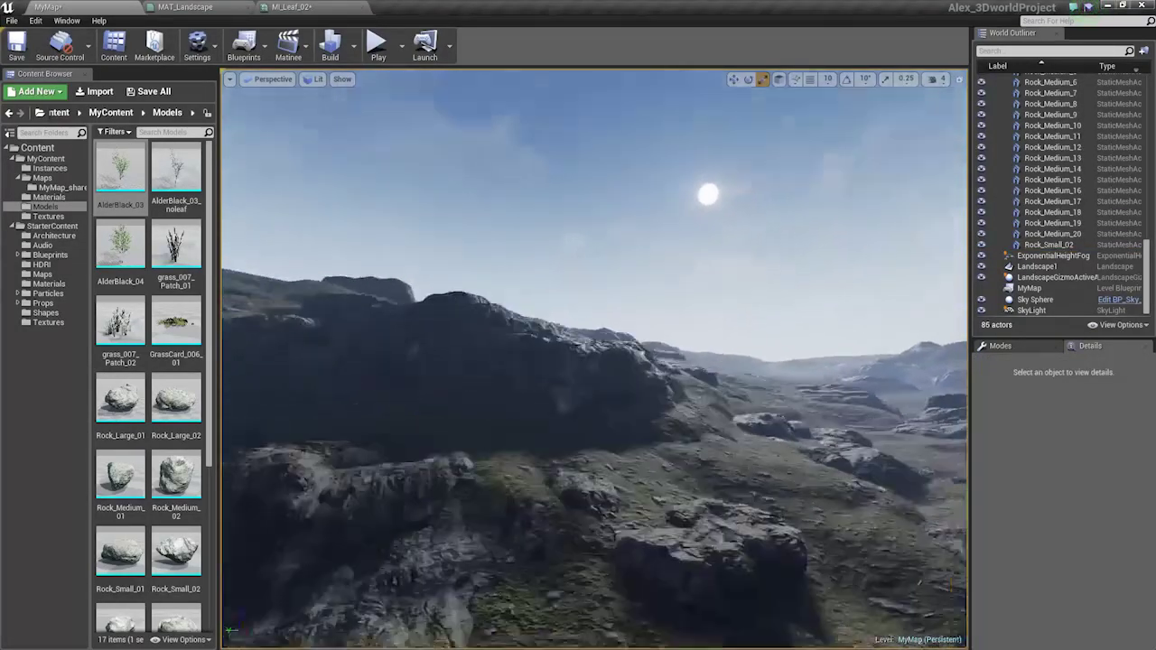
Return to the overview of the valley and enlarge the viewport by narrowing the areas on both sides of it.
key(w)
right_drag(594, 360, 706, 337)
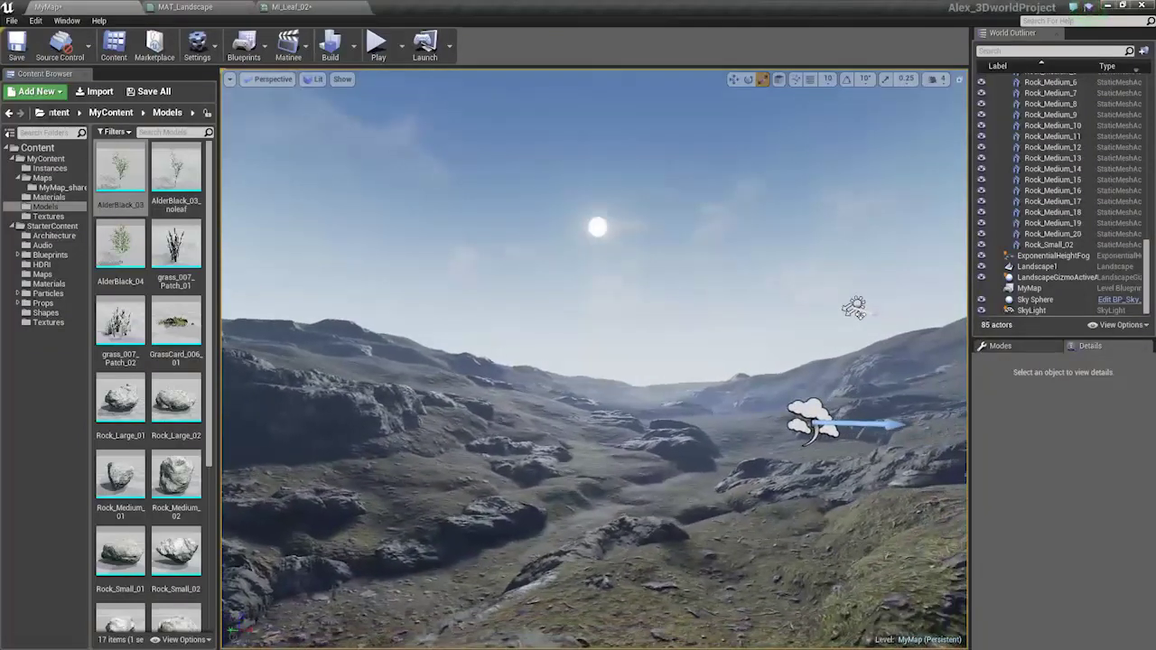
drag(971, 69, 1090, 69)
drag(244, 303, 115, 303)
Examine the overall composition of the rocky valley in the enlarged viewport.
right_drag(261, 334, 388, 348)
key(q)
click(542, 425)
right_drag(542, 425, 562, 431)
key(w)
right_drag(308, 324, 278, 310)
right_click(518, 329)
key(ctrl+z)
key(Escape)
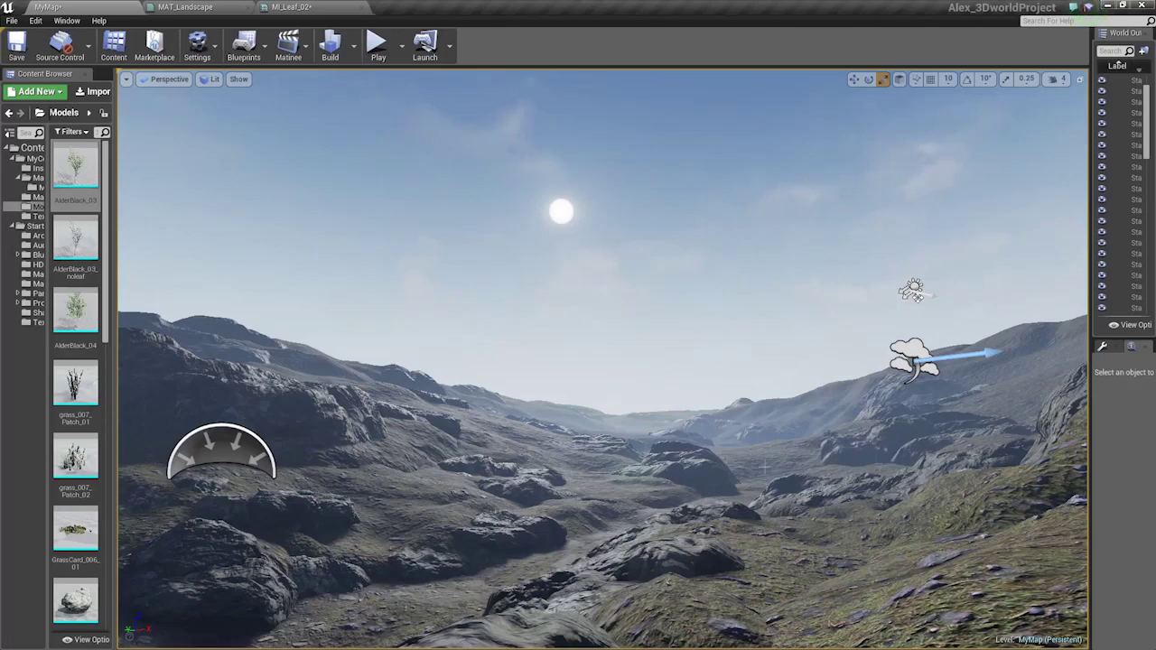
Inspect the shaded hillside rocks up close, review the valley view again, and select the directional light source.
right_drag(604, 361, 379, 387)
key(a)
key(s)
key(w)
right_drag(451, 357, 344, 507)
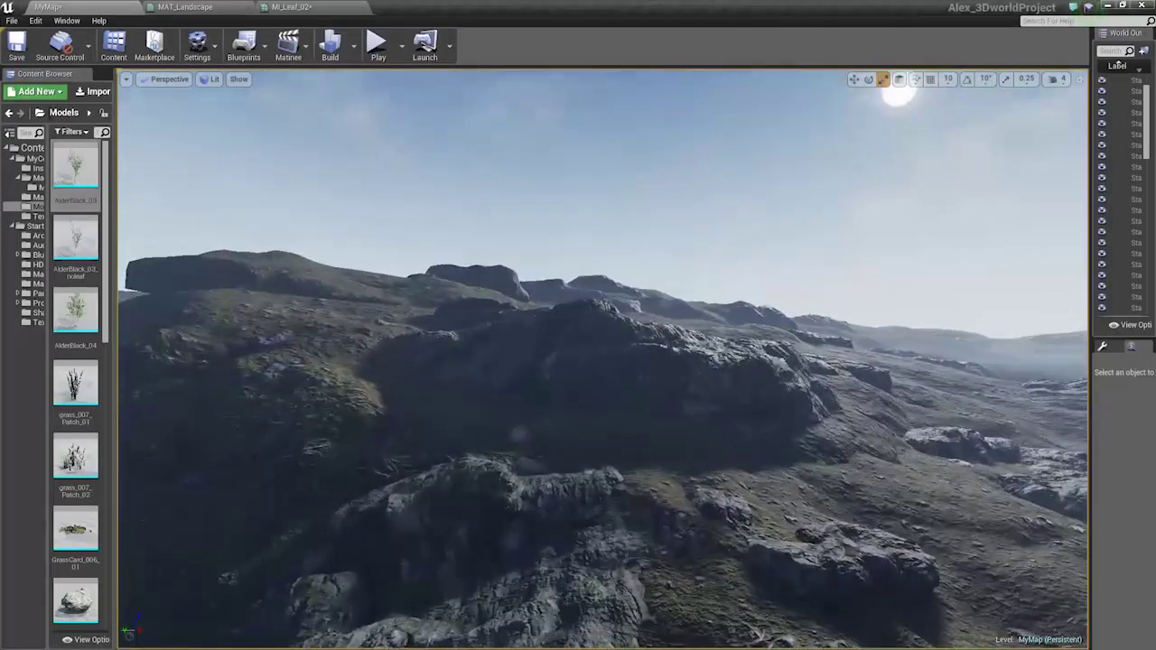
click(337, 464)
key(f)
key(w)
right_drag(338, 464, 269, 497)
key(s)
click(426, 511)
right_drag(426, 511, 556, 448)
right_drag(424, 465, 425, 465)
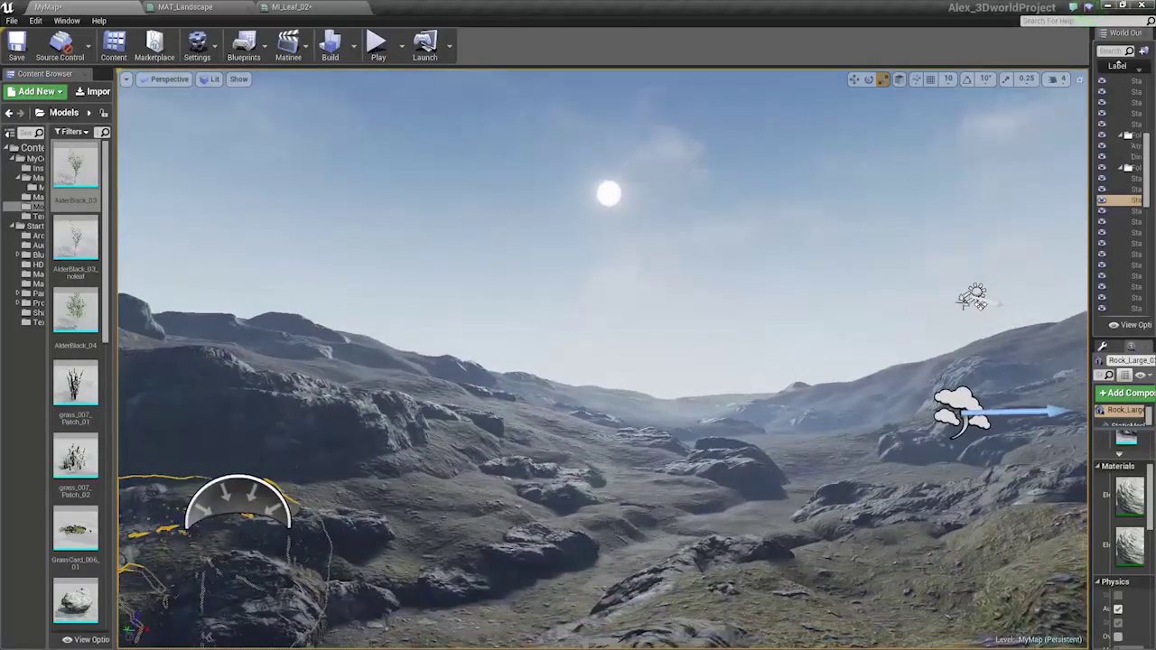
click(976, 299)
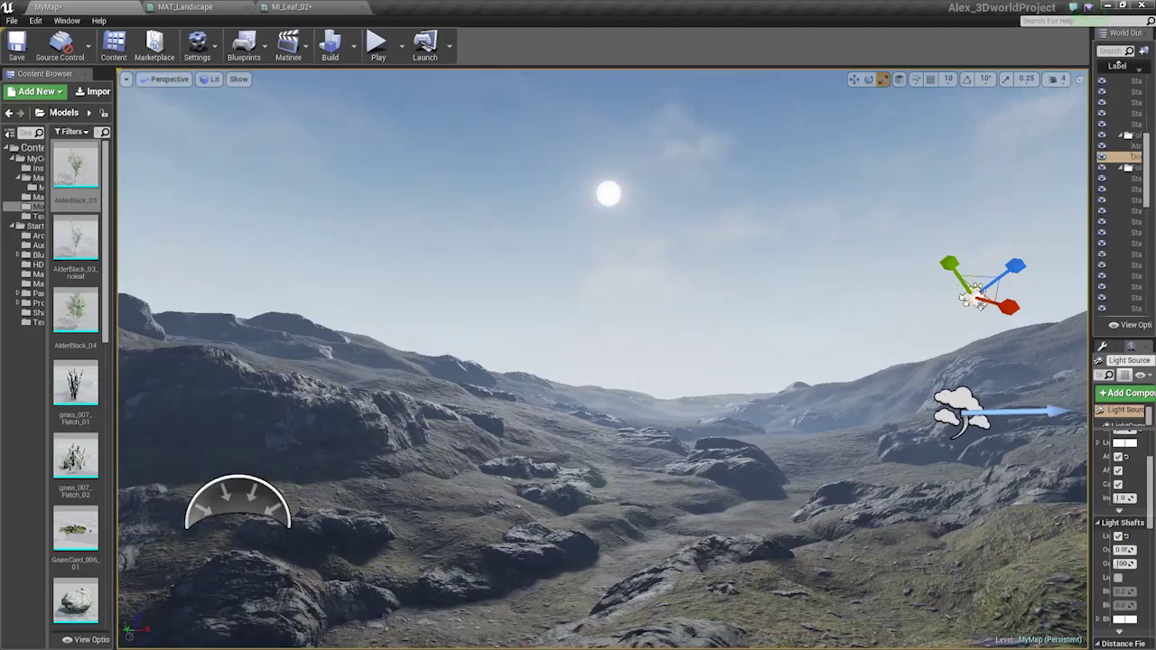
Switch to landscape sculpting at the grassy hill, make its tool settings readable, and reduce the Smooth brush size to below 500.
click(757, 414)
key(w)
mouse_move(757, 414)
right_down()
mouse_move(896, 437)
mouse_move(775, 406)
right_up()
click(525, 230)
key(shift+3)
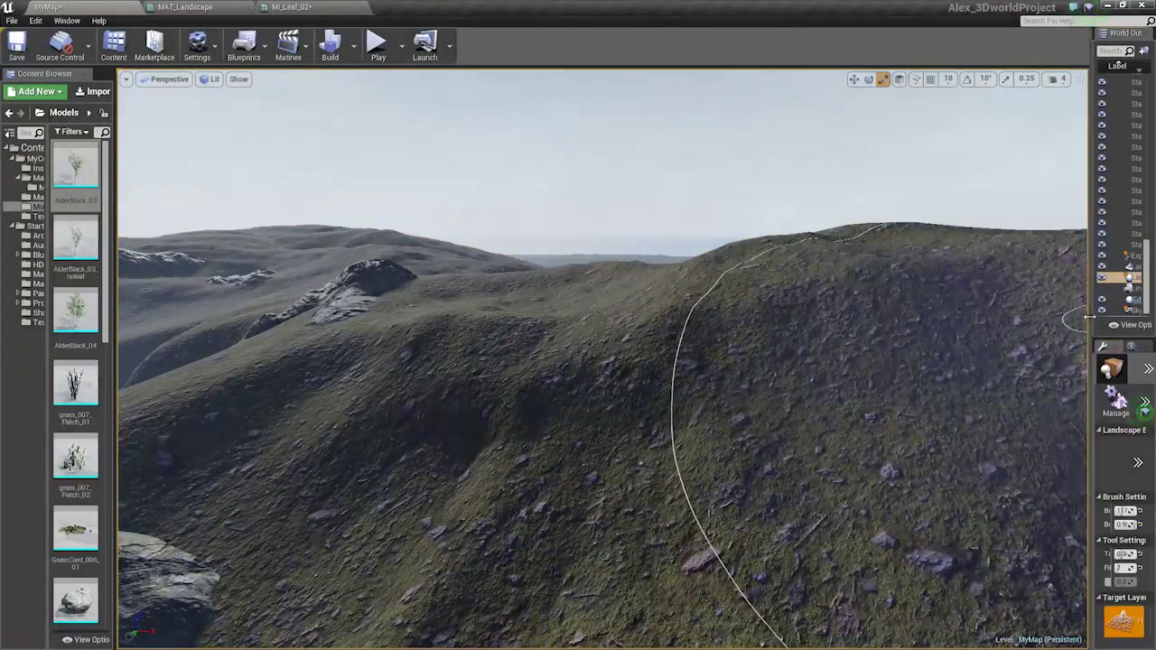
drag(1091, 327, 967, 327)
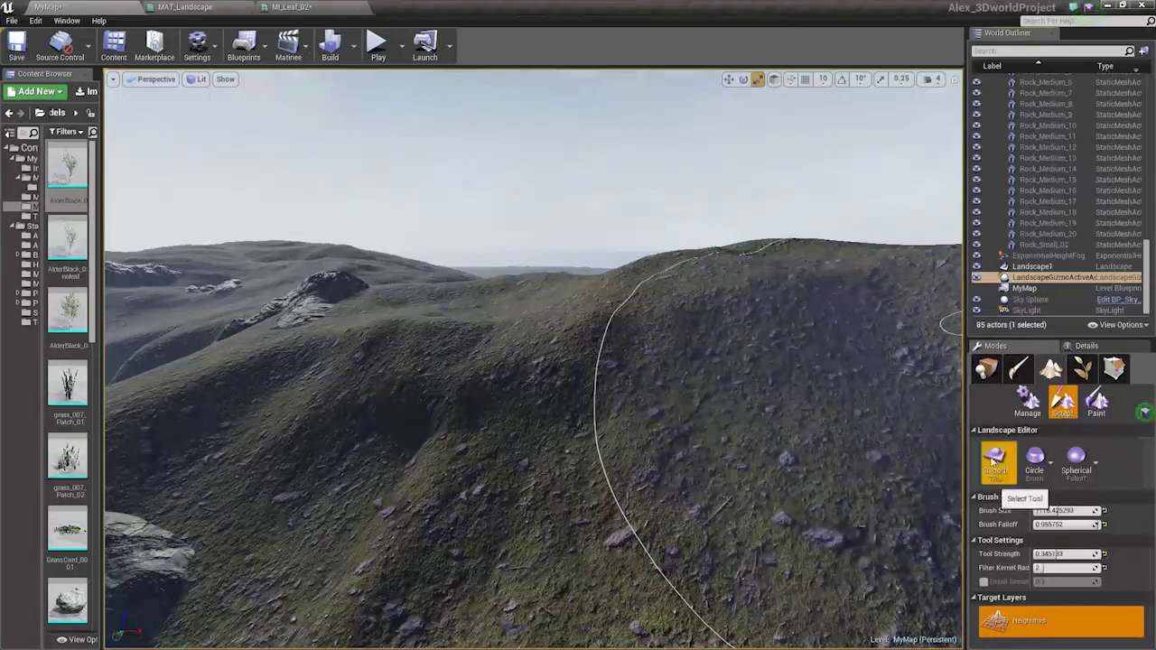
drag(1058, 511, 1042, 512)
Try smoothing the dark hollow in the grassy slope, and undo it.
right_drag(651, 331, 461, 427)
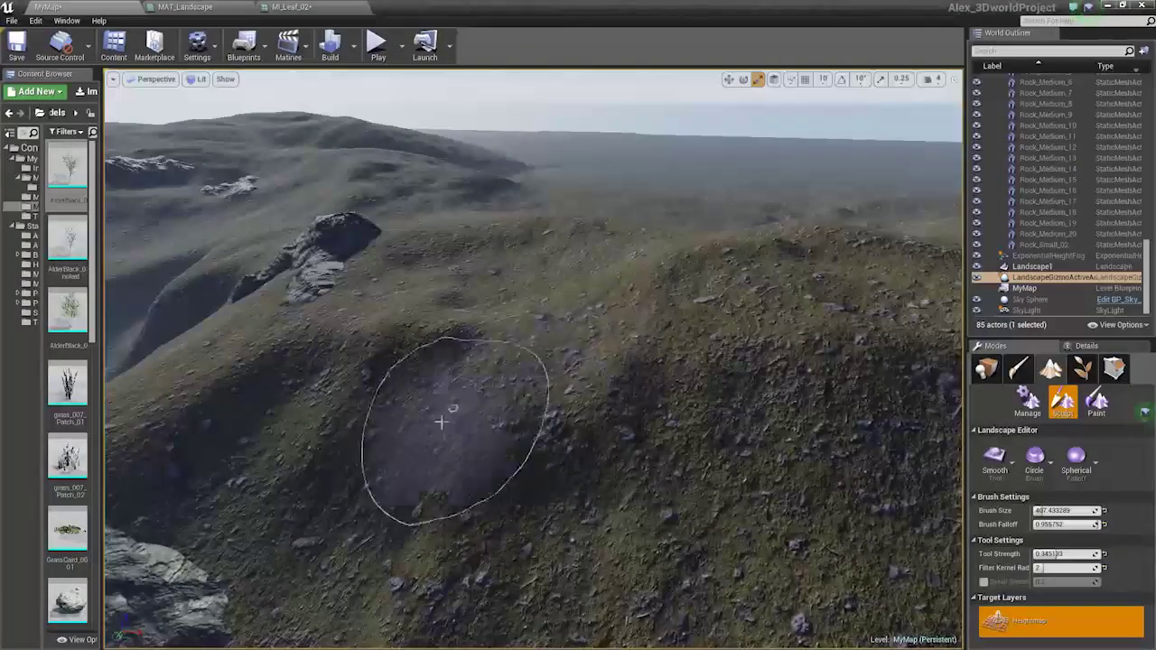
key(ctrl+z)
Try reshaping the dark hollow in the grassy slope with the Sculpt tool, and undo the strokes.
click(995, 460)
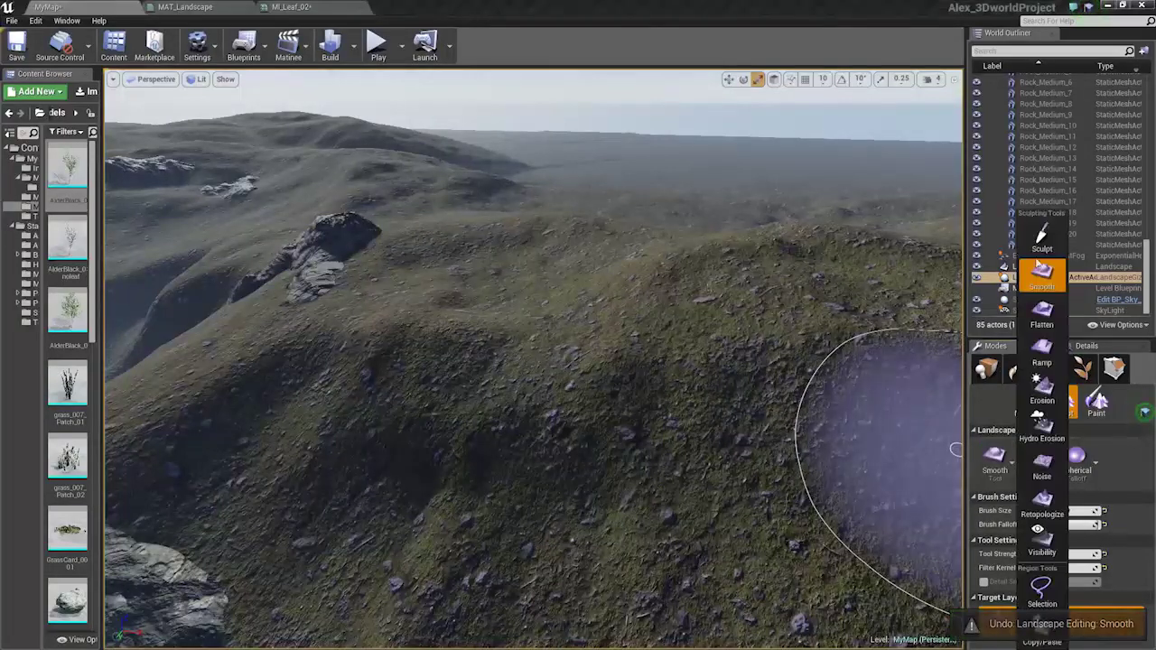
click(1042, 244)
drag(439, 396, 553, 380)
key(ctrl+z)
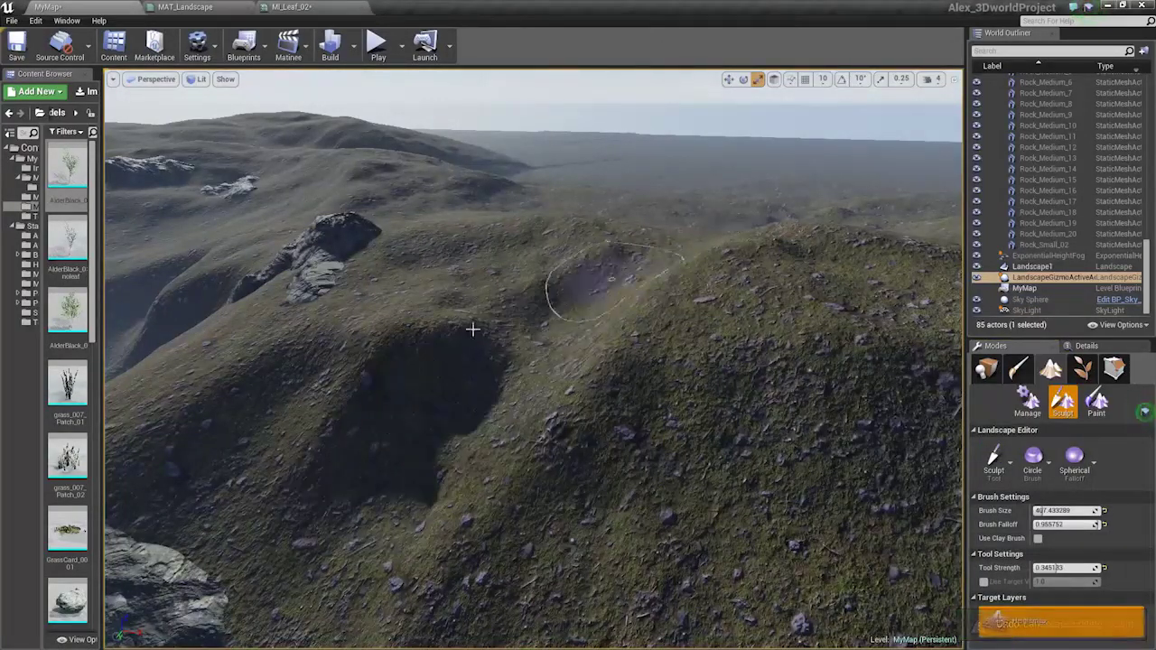
mouse_move(500, 356)
right_down()
mouse_move(451, 258)
mouse_move(430, 307)
mouse_move(470, 263)
mouse_move(483, 356)
mouse_move(536, 397)
right_up()
mouse_move(474, 526)
right_down()
mouse_move(466, 423)
mouse_move(678, 497)
right_up()
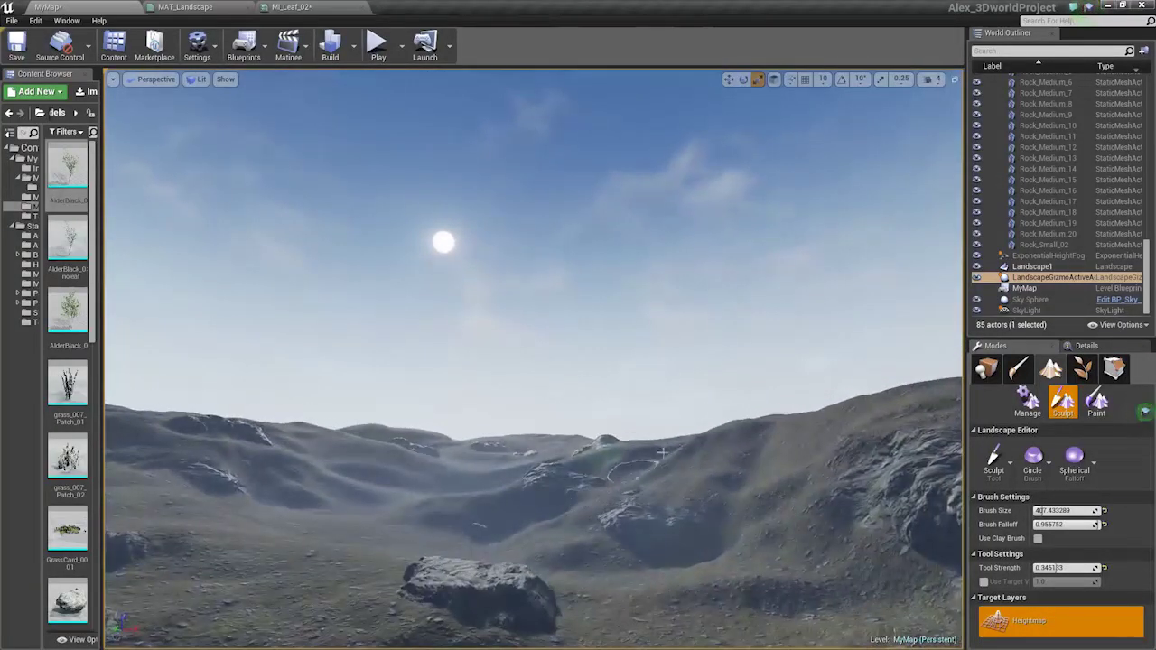
mouse_move(759, 506)
right_down()
mouse_move(759, 488)
mouse_move(774, 529)
right_up()
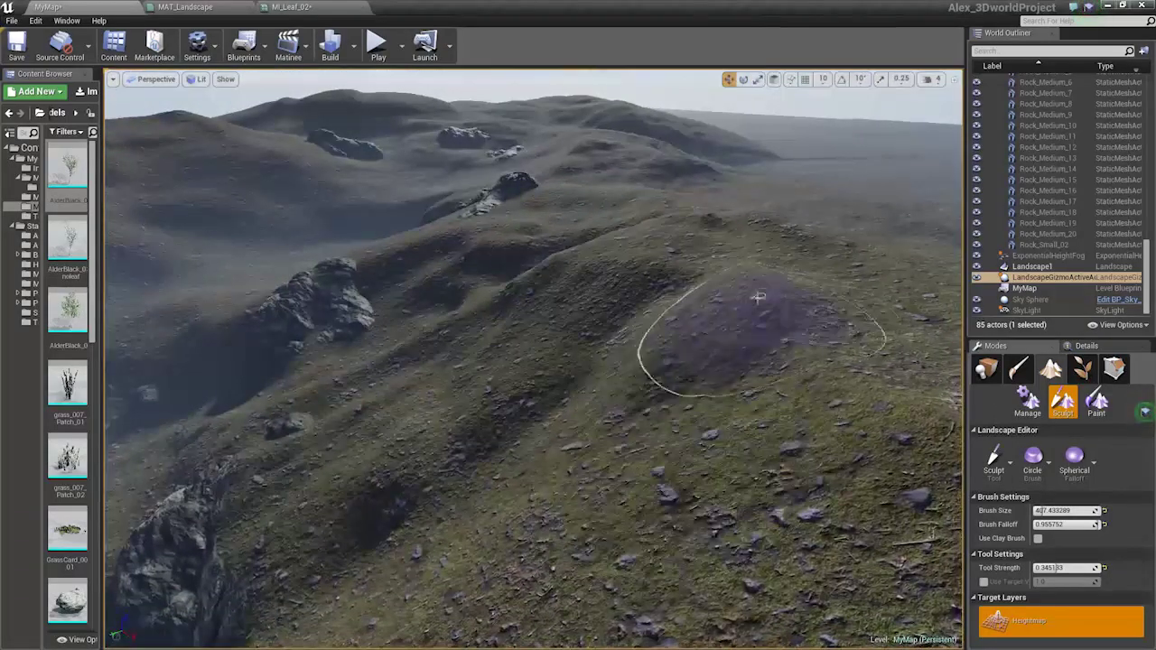
key(ctrl+z)
Switch to the Smooth tool, undo a trial stroke on the slope hollow, and reduce the tool strength to about 0.088.
mouse_move(875, 271)
right_down()
mouse_move(885, 226)
mouse_move(876, 154)
mouse_move(854, 168)
right_up()
mouse_move(425, 552)
right_down()
mouse_move(395, 550)
mouse_move(432, 566)
right_up()
right_drag(762, 461, 714, 395)
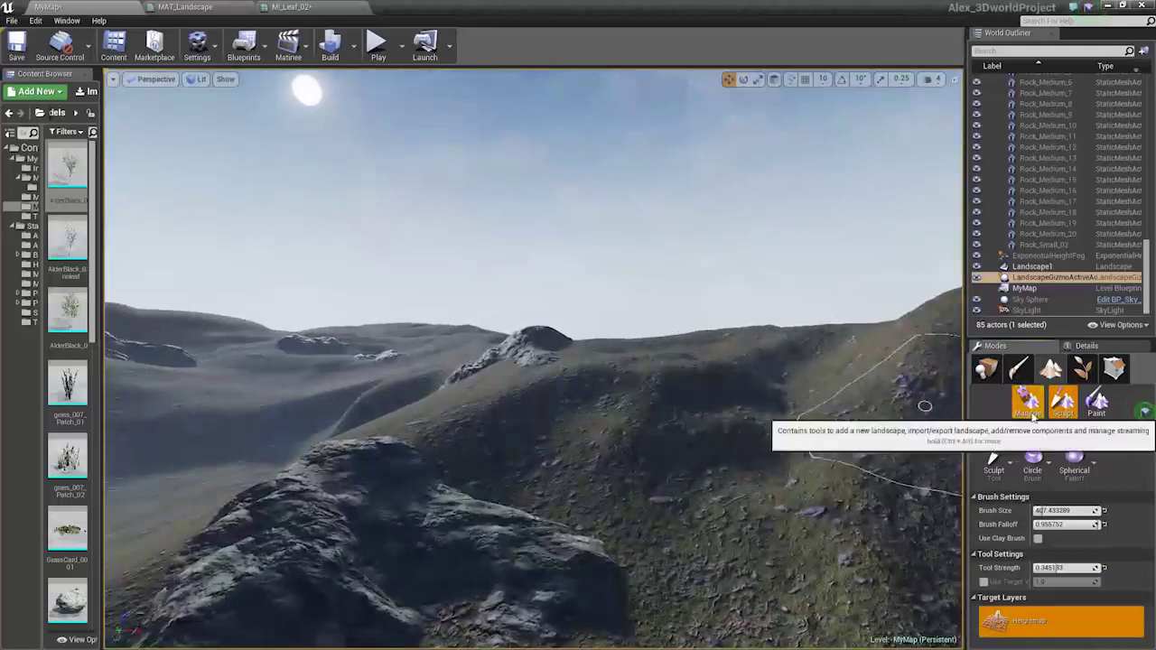
click(1028, 400)
click(1072, 404)
click(999, 459)
click(1042, 273)
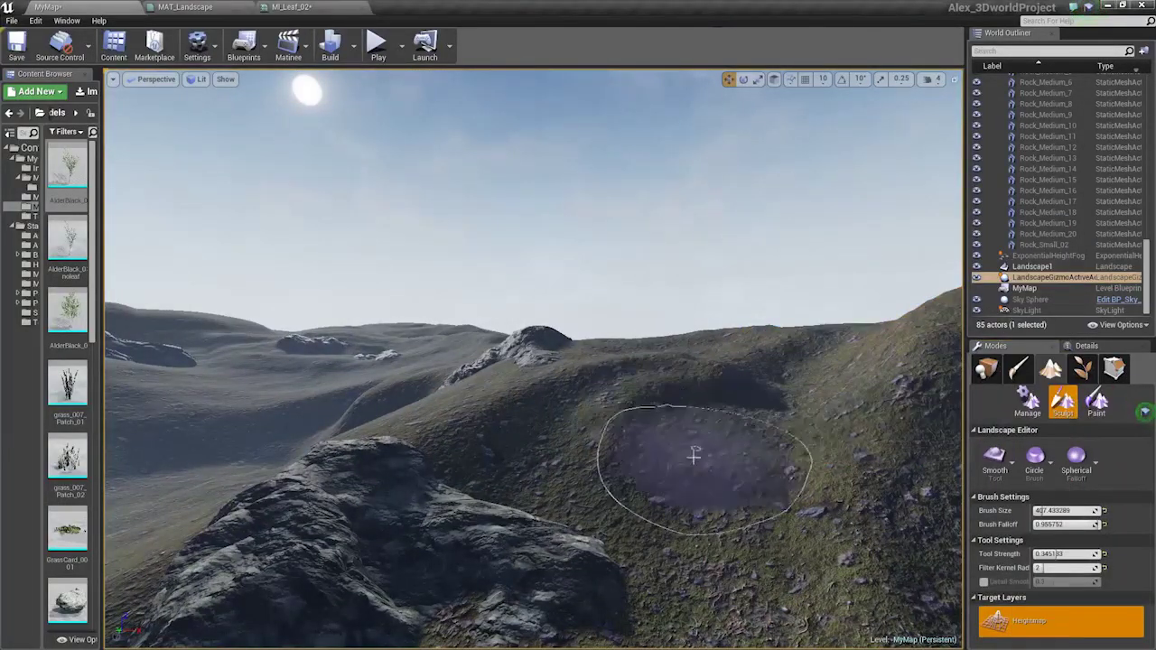
key(ctrl+z)
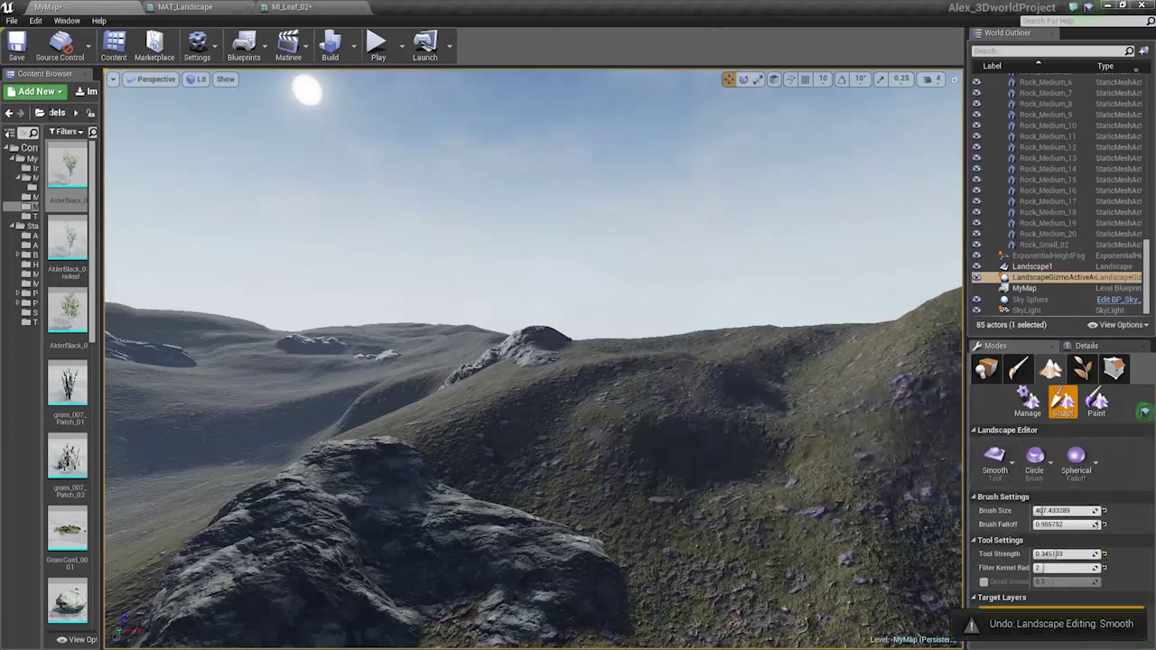
right_drag(749, 400, 788, 406)
drag(1056, 555, 1041, 554)
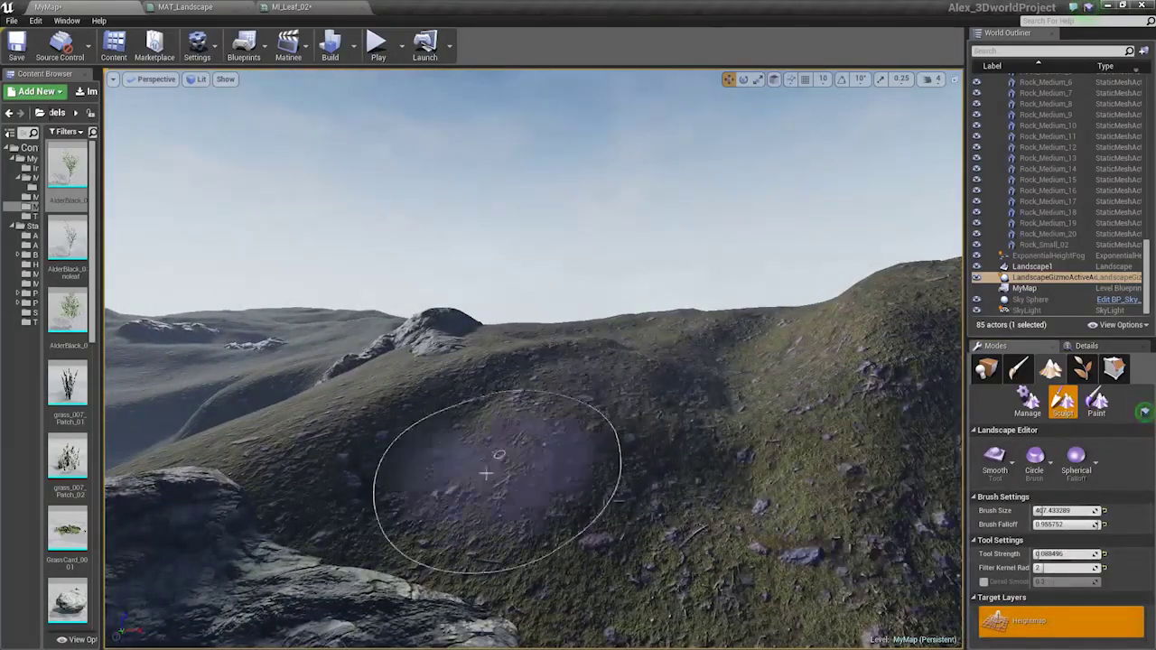
mouse_move(488, 385)
right_down()
mouse_move(479, 343)
mouse_move(425, 346)
right_up()
Return to placement mode and rotate the large rock on the grassy ridge to a new orientation.
key(w)
key(shift+1)
click(657, 420)
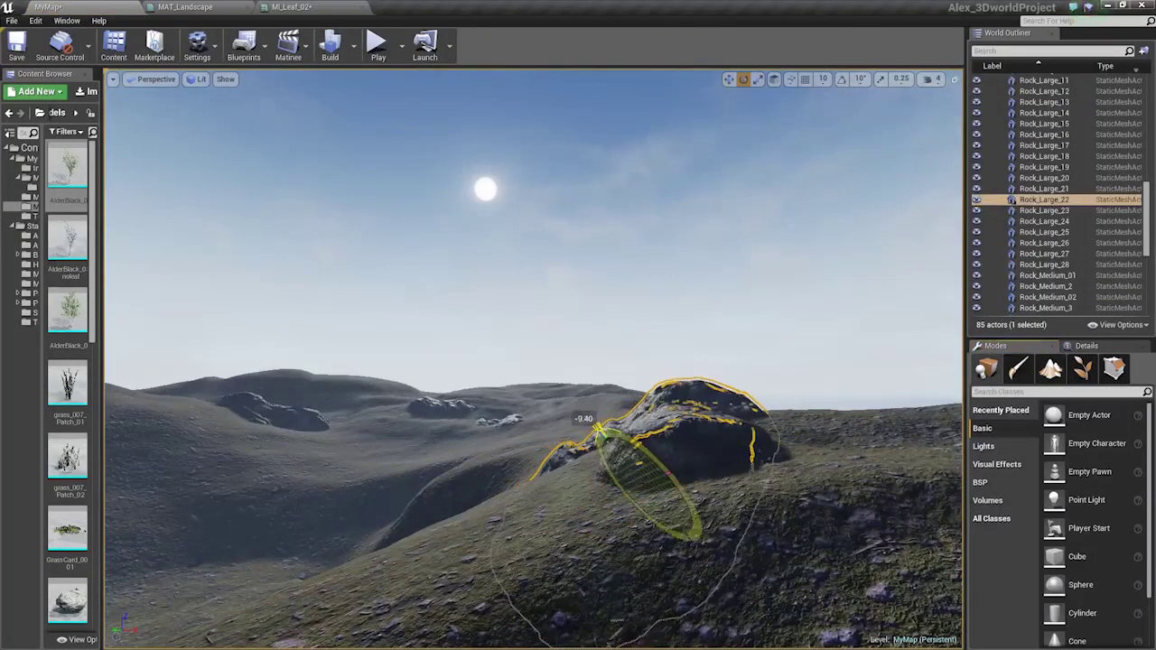
mouse_move(583, 508)
right_down()
mouse_move(631, 508)
mouse_move(598, 508)
right_up()
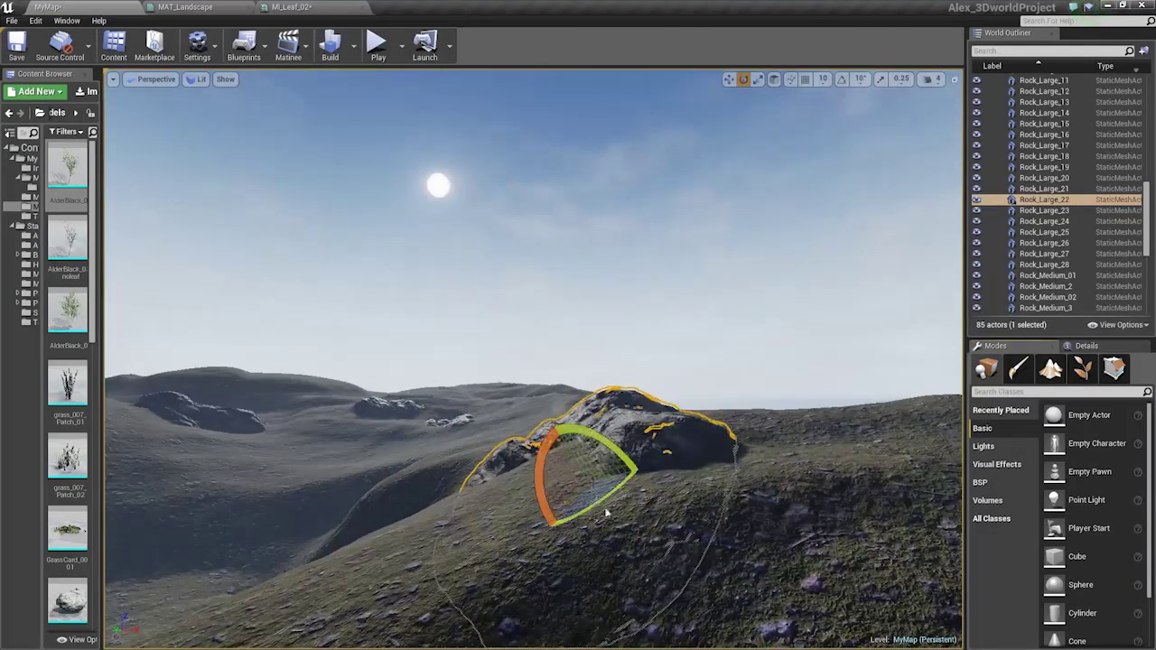
mouse_move(596, 504)
mouse_down()
mouse_move(583, 515)
mouse_move(605, 497)
mouse_up()
right_drag(605, 497, 608, 474)
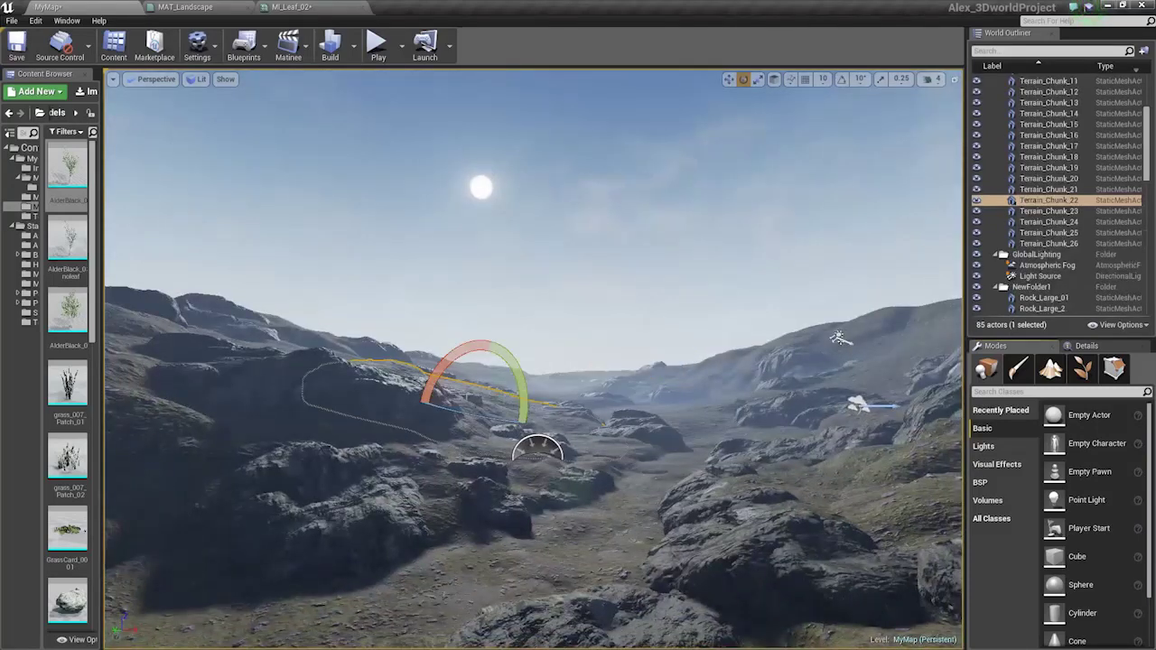
Review the shaded rocks along the valley, clear their selection, and inspect the opposite grassy hillside.
ctrl+click(468, 399)
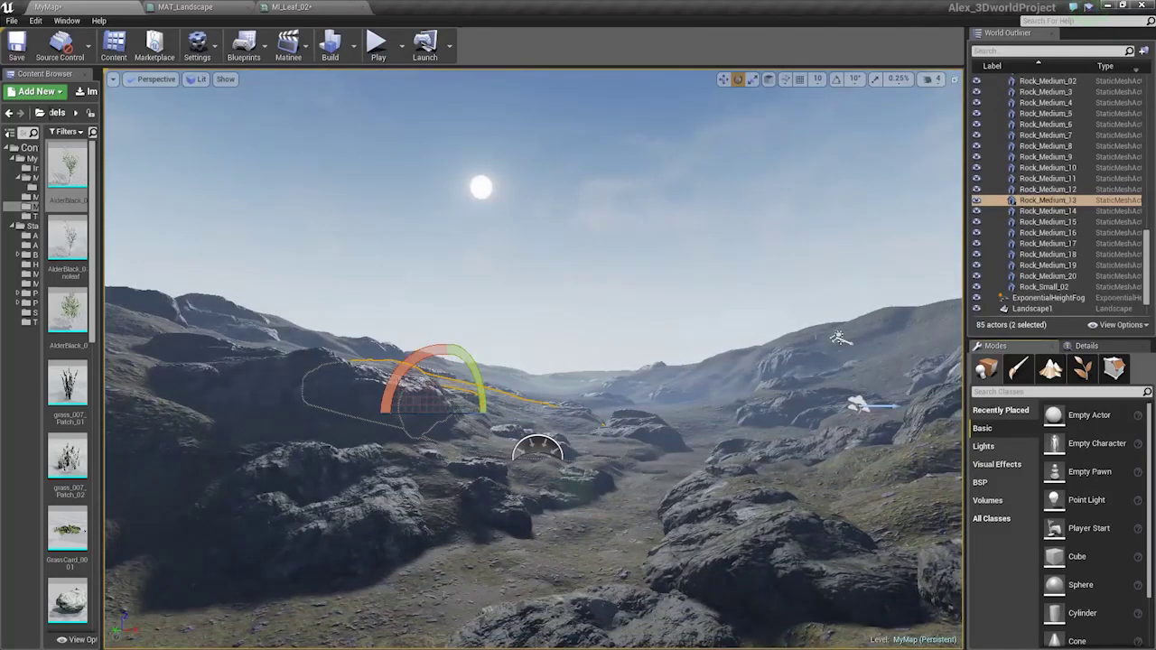
click(743, 328)
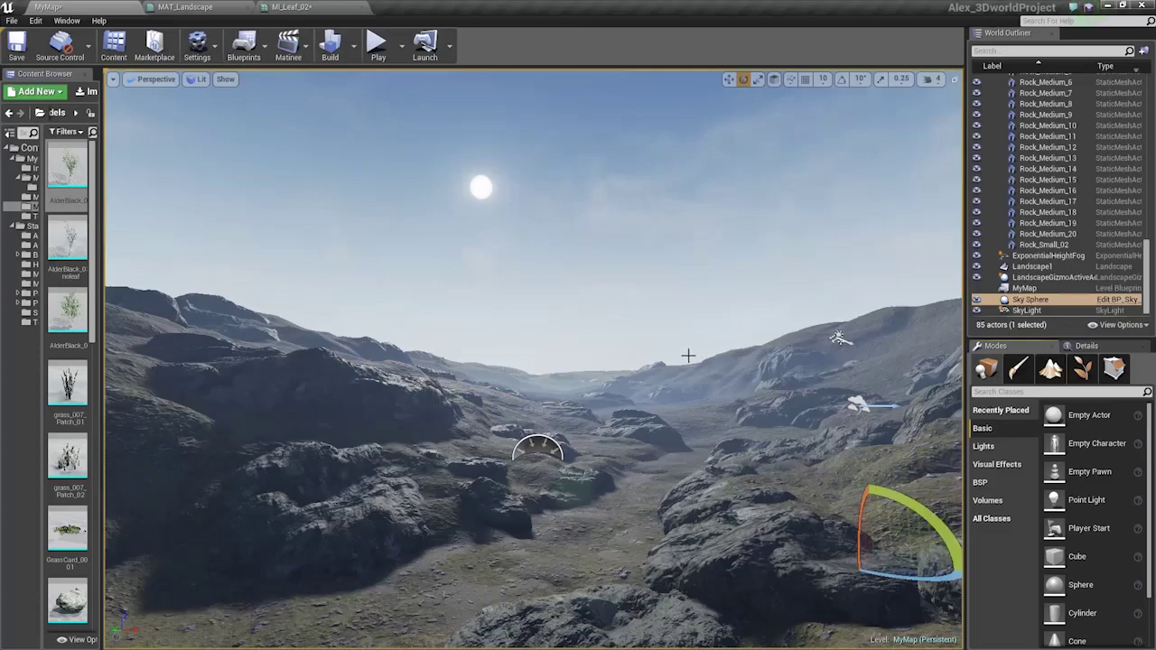
right_drag(533, 362, 687, 434)
right_drag(895, 370, 738, 307)
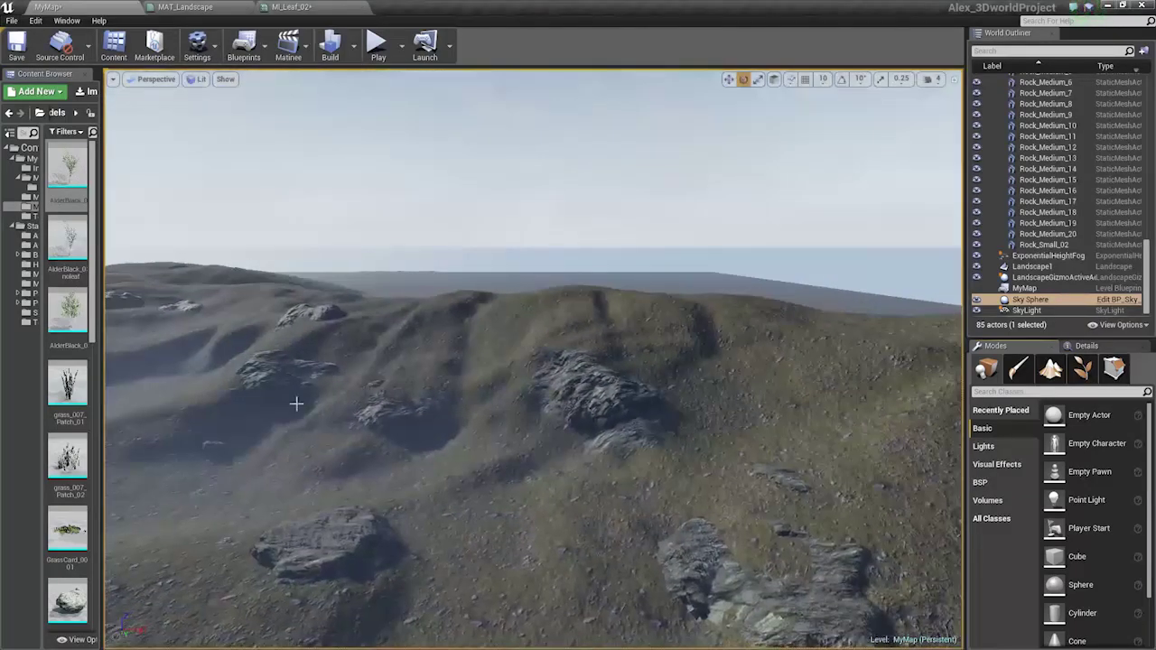
Duplicate a rock from the hillside and try placing the copy on the grassy hill crest.
click(278, 380)
right_drag(282, 380, 339, 395)
key(space)
key(space)
alt+drag(214, 382, 556, 414)
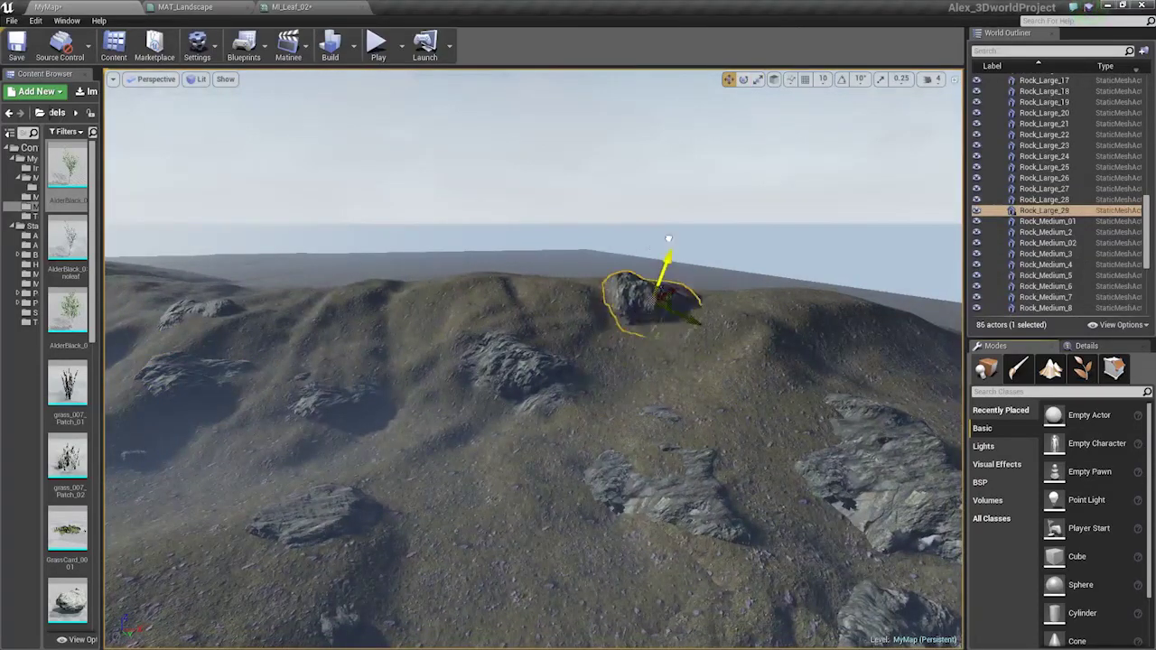
key(f)
drag(549, 364, 506, 371)
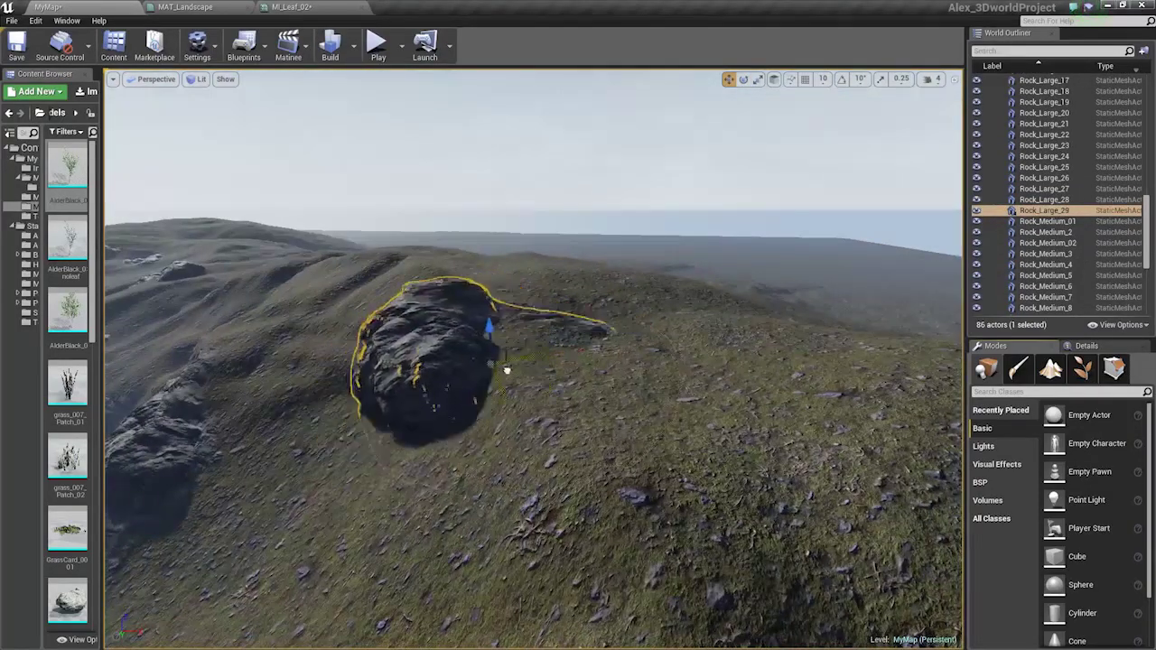
Try rotating and embedding the copied rock in the hill crest, and delete it.
drag(515, 413, 571, 391)
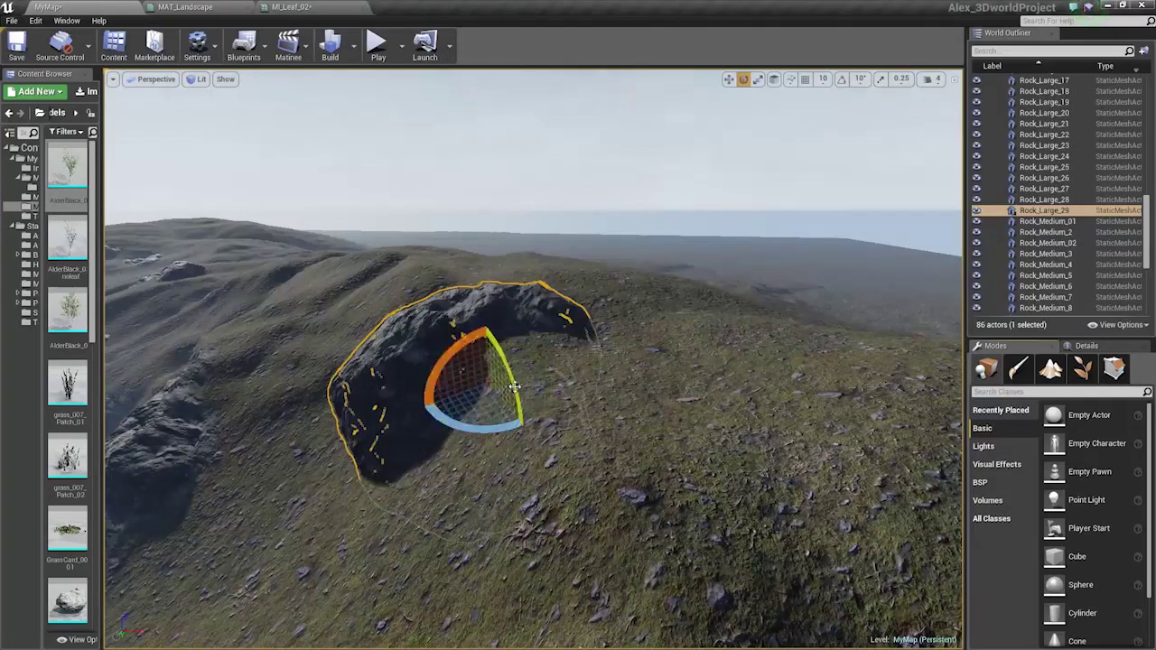
drag(434, 406, 459, 426)
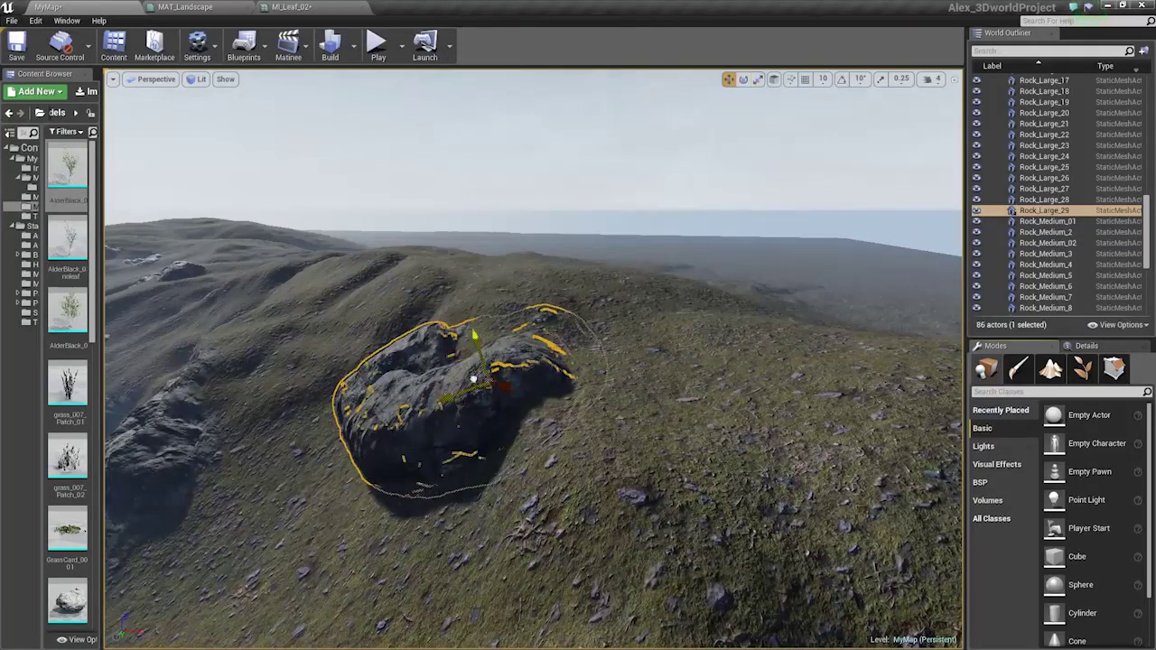
mouse_move(475, 378)
mouse_down()
mouse_move(518, 360)
mouse_move(477, 359)
mouse_move(484, 327)
mouse_move(470, 371)
mouse_move(480, 378)
mouse_up()
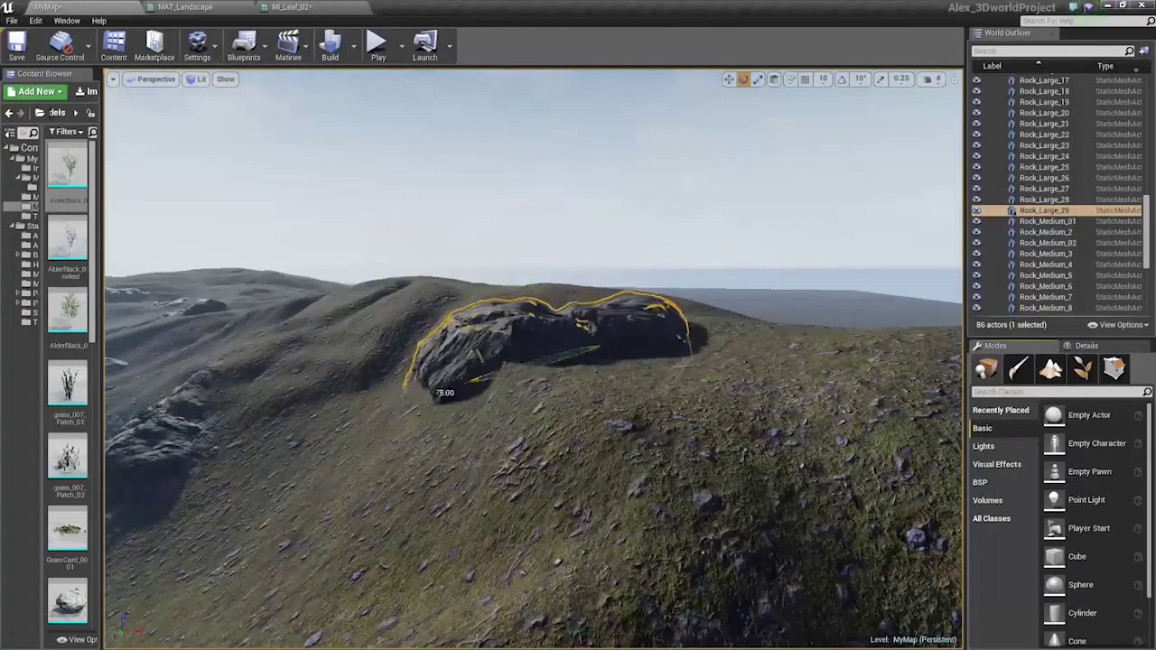
drag(522, 327, 485, 313)
right_drag(344, 350, 312, 292)
right_drag(669, 354, 680, 387)
key(Delete)
Widen the asset browser, place a Rock_Large_01 on the grassy hill crest, and sink it partly into the ground.
drag(104, 374, 275, 375)
drag(150, 457, 638, 331)
right_drag(638, 331, 705, 361)
key(w)
drag(603, 339, 551, 342)
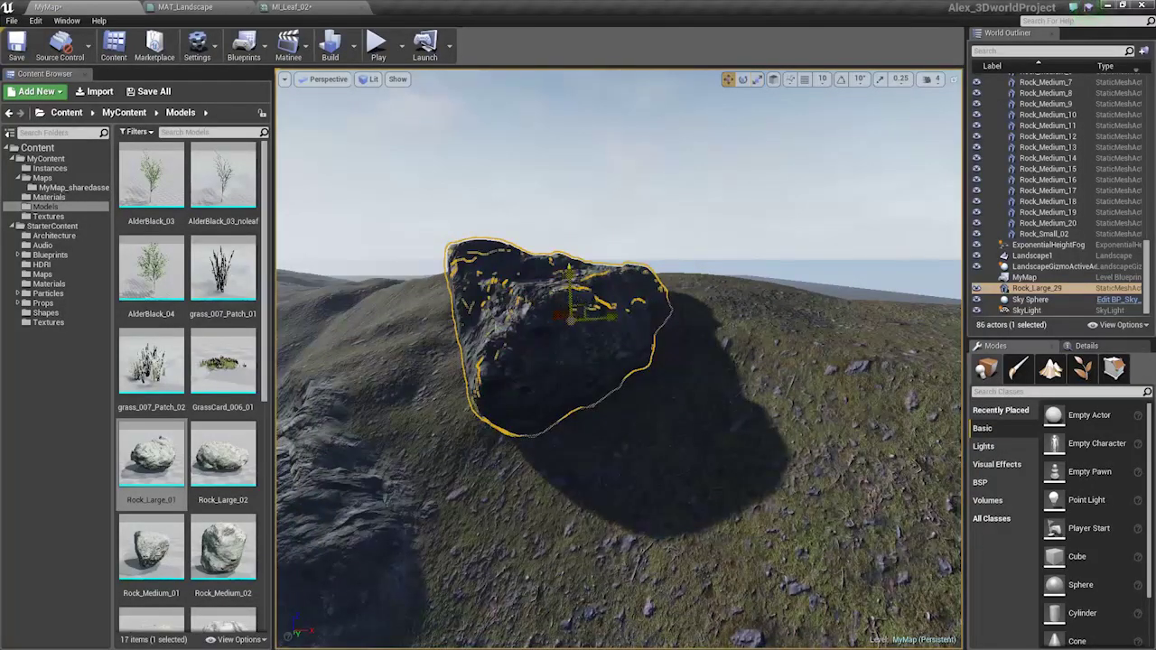
drag(585, 305, 672, 296)
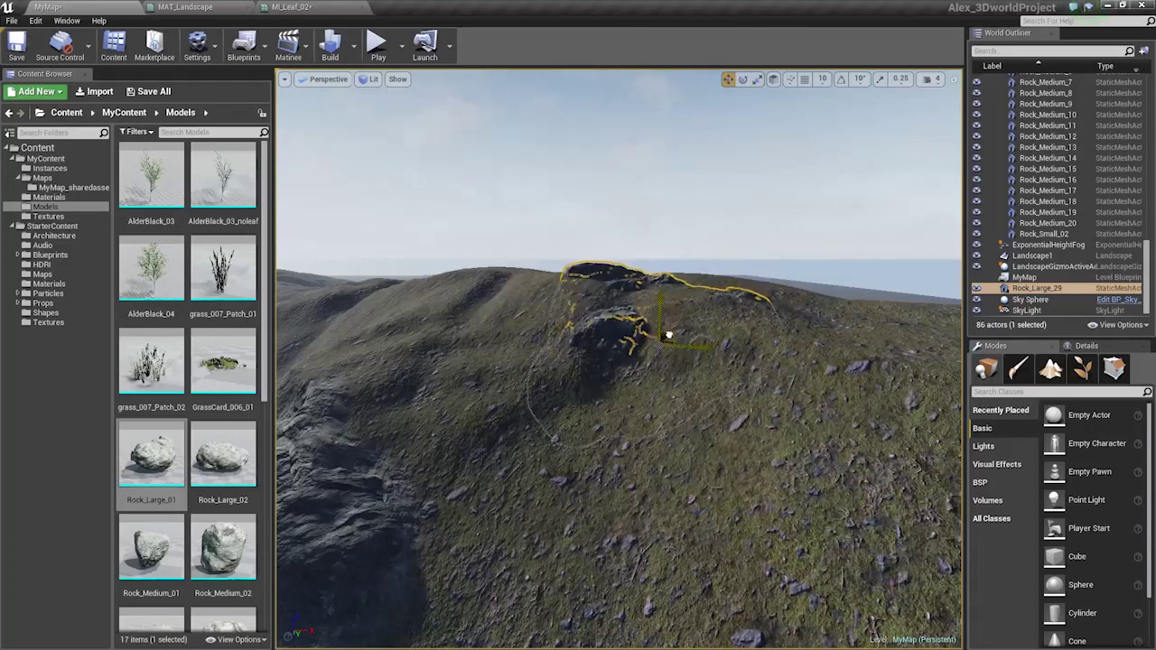
Reposition and rotate the newly placed large rock so that it sits embedded in the hill crest.
click(673, 397)
right_drag(672, 397, 668, 311)
right_drag(584, 401, 584, 400)
click(587, 387)
drag(679, 443, 620, 437)
drag(696, 414, 624, 458)
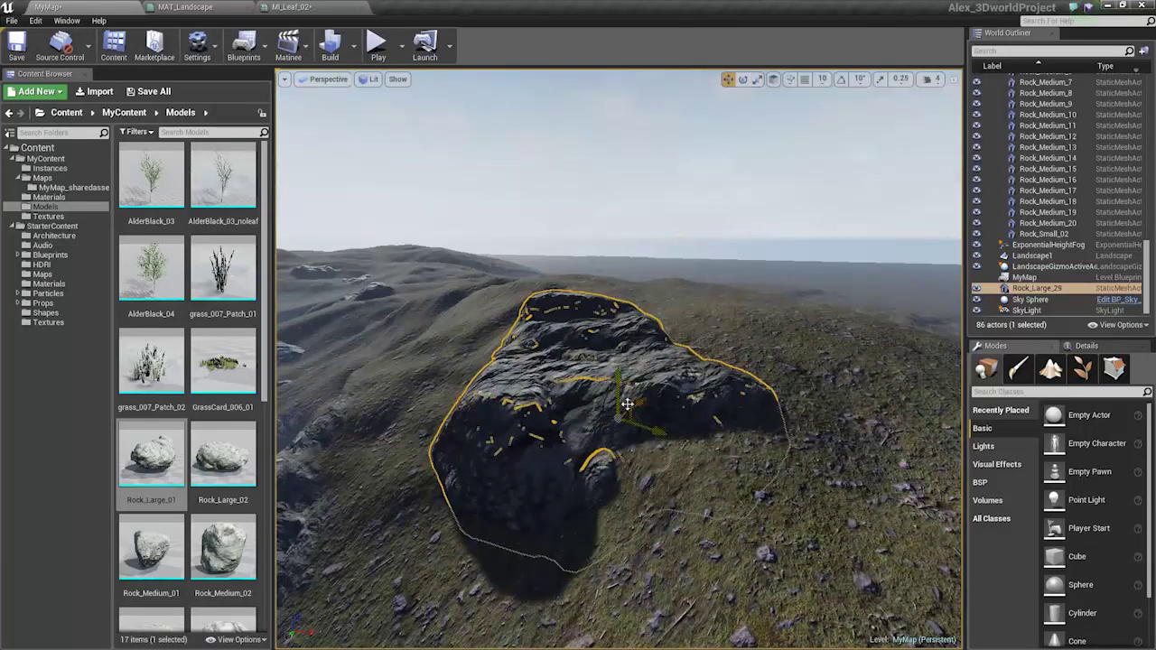
drag(627, 403, 636, 418)
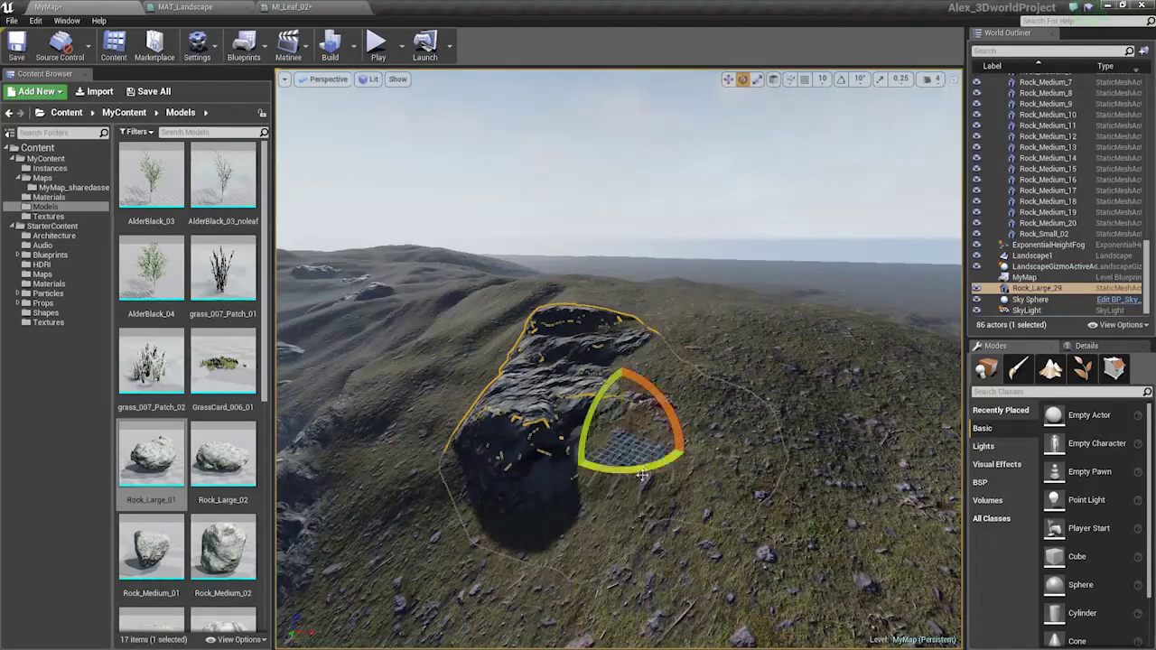
drag(639, 475, 571, 468)
right_drag(625, 467, 506, 452)
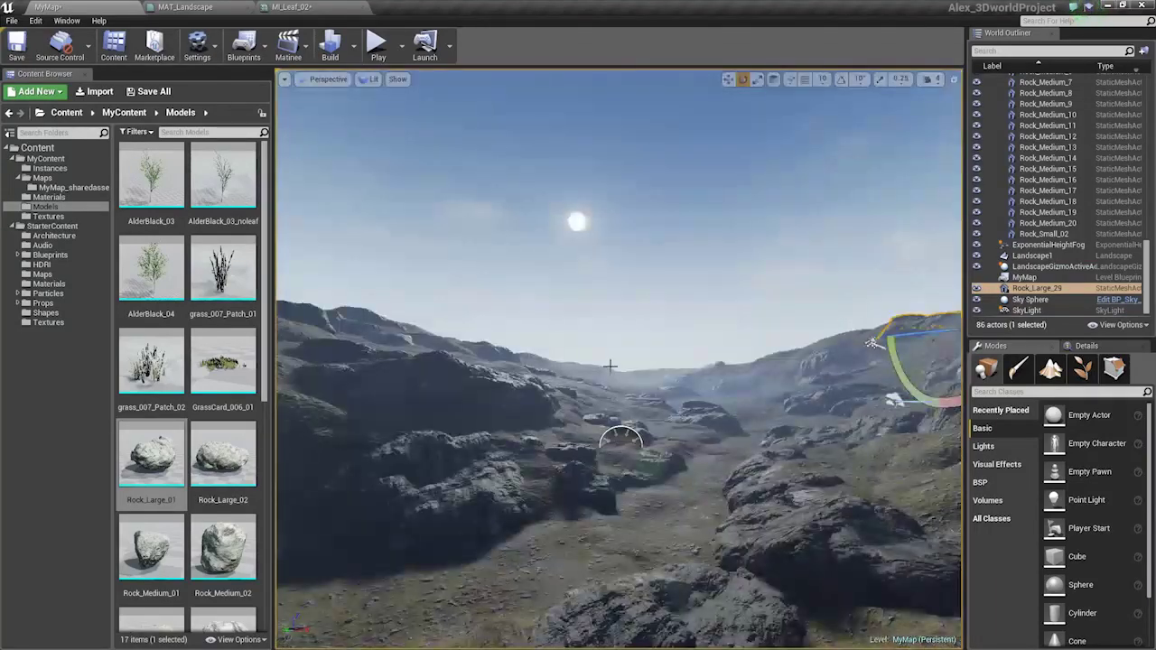
Examine the valley composition and the rocky hillsides from several viewpoints, including the terrain chunk between the rocks.
click(872, 343)
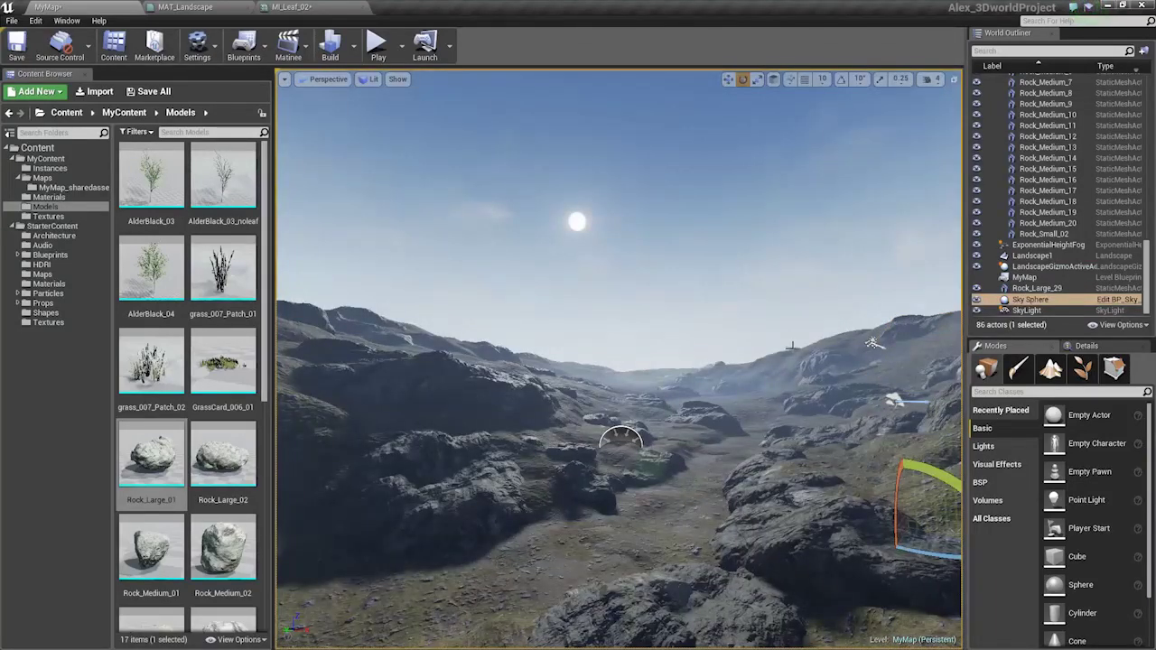
key(w)
right_drag(737, 354, 711, 348)
key(s)
right_drag(532, 359, 529, 351)
key(d)
key(w)
key(a)
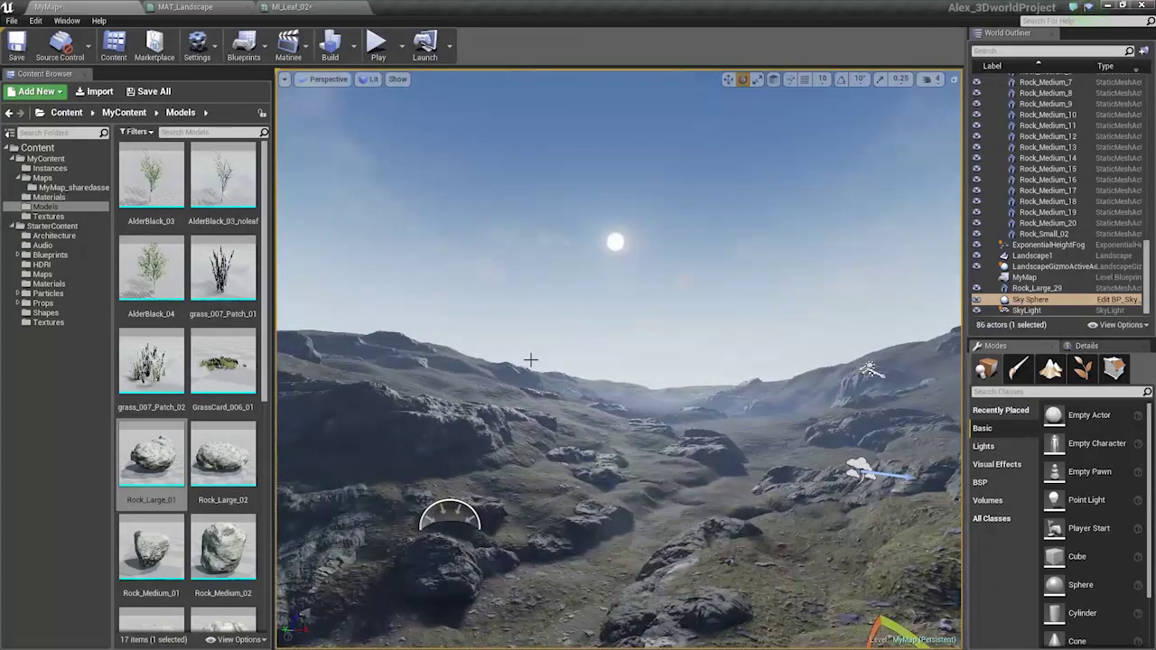
key(w)
mouse_move(643, 348)
right_down()
mouse_move(679, 381)
mouse_move(634, 361)
mouse_move(643, 352)
right_up()
click(634, 360)
key(s)
key(w)
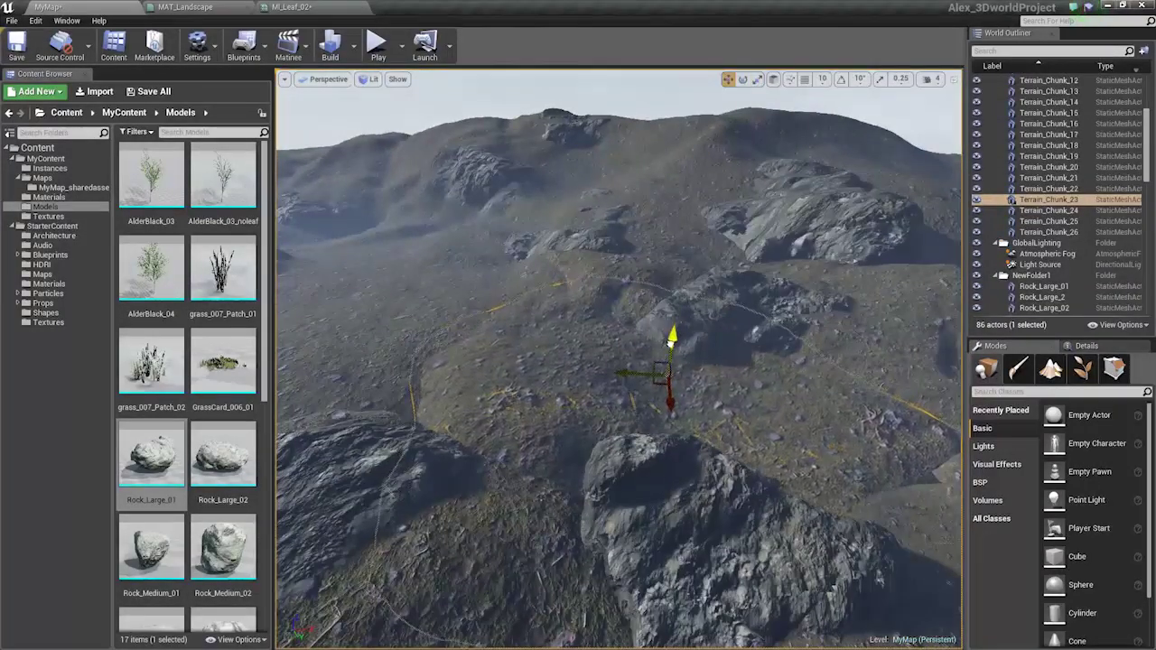
Duplicate the small terrain chunk on the valley floor and place the copy beside the rock outcrops farther up the valley.
right_drag(671, 343, 598, 316)
right_drag(632, 351, 573, 378)
click(581, 391)
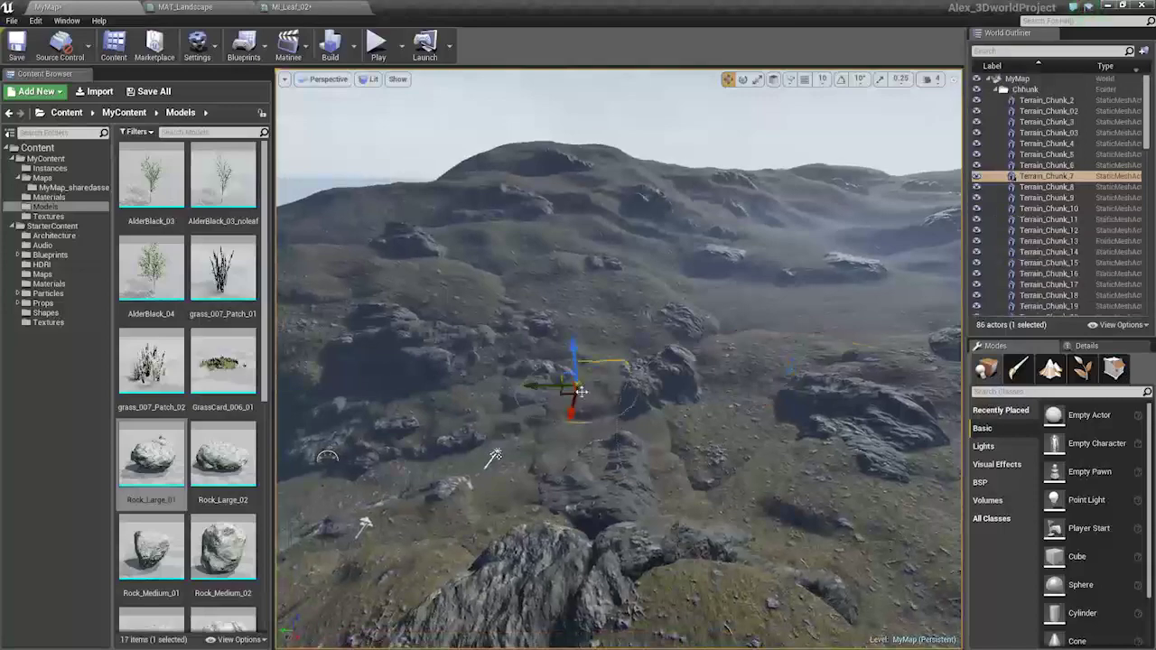
alt+drag(572, 387, 756, 320)
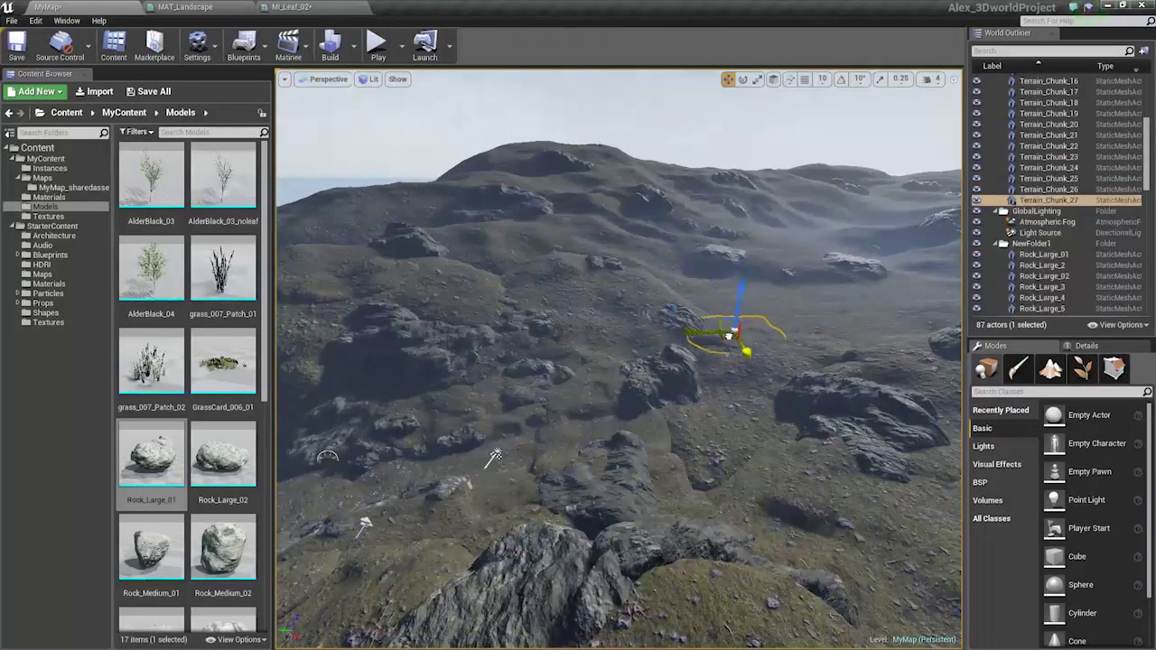
right_drag(495, 458, 495, 458)
Scale the duplicated terrain chunk and rotate it slightly to fit the surrounding ground.
key(e)
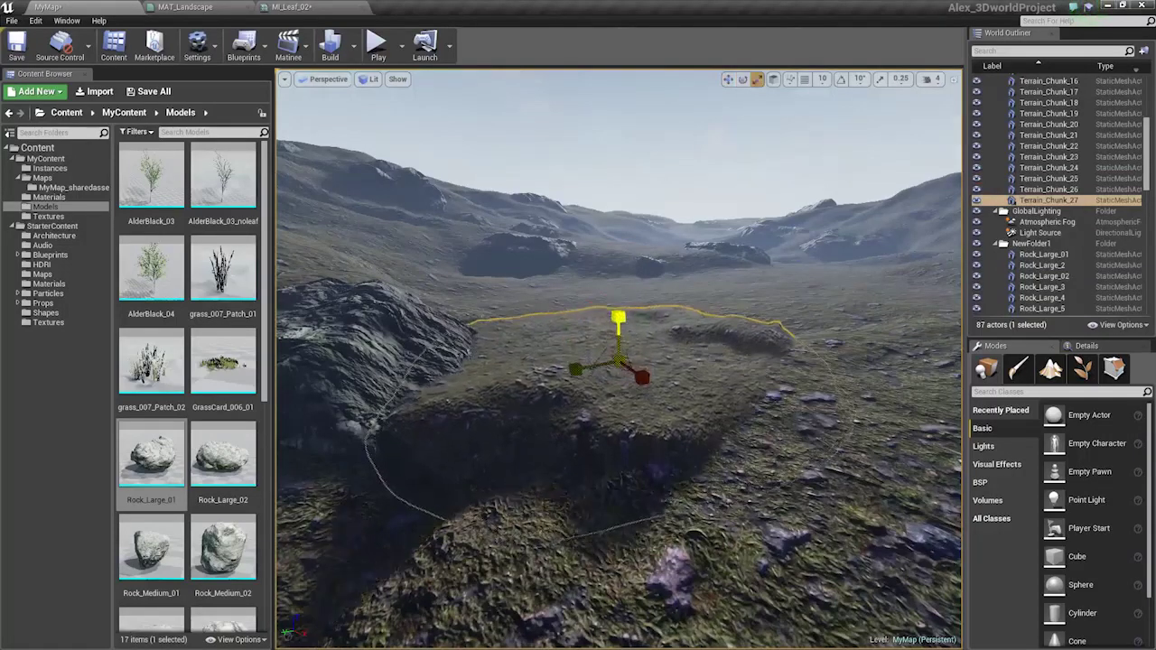
drag(620, 322, 620, 311)
mouse_move(640, 385)
mouse_down()
mouse_move(614, 386)
mouse_move(646, 381)
mouse_up()
key(r)
drag(673, 327, 679, 338)
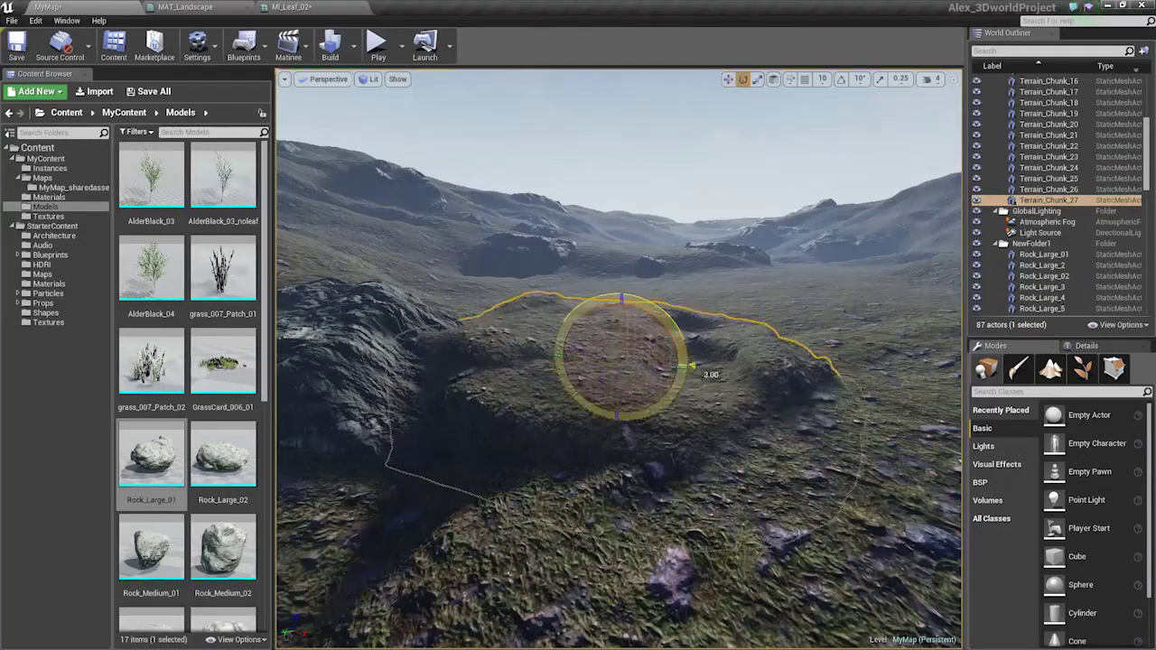
mouse_move(610, 346)
mouse_down()
mouse_move(567, 363)
mouse_move(596, 361)
mouse_up()
Look over the open valley floor around the duplicated terrain chunk.
key(s)
right_drag(596, 361, 669, 339)
key(w)
key(s)
key(w)
click(628, 400)
key(d)
right_drag(628, 400, 587, 412)
Switch back to landscape sculpting on the valley floor, try the other sculpting tools, and choose the Sculpt tool.
click(1050, 369)
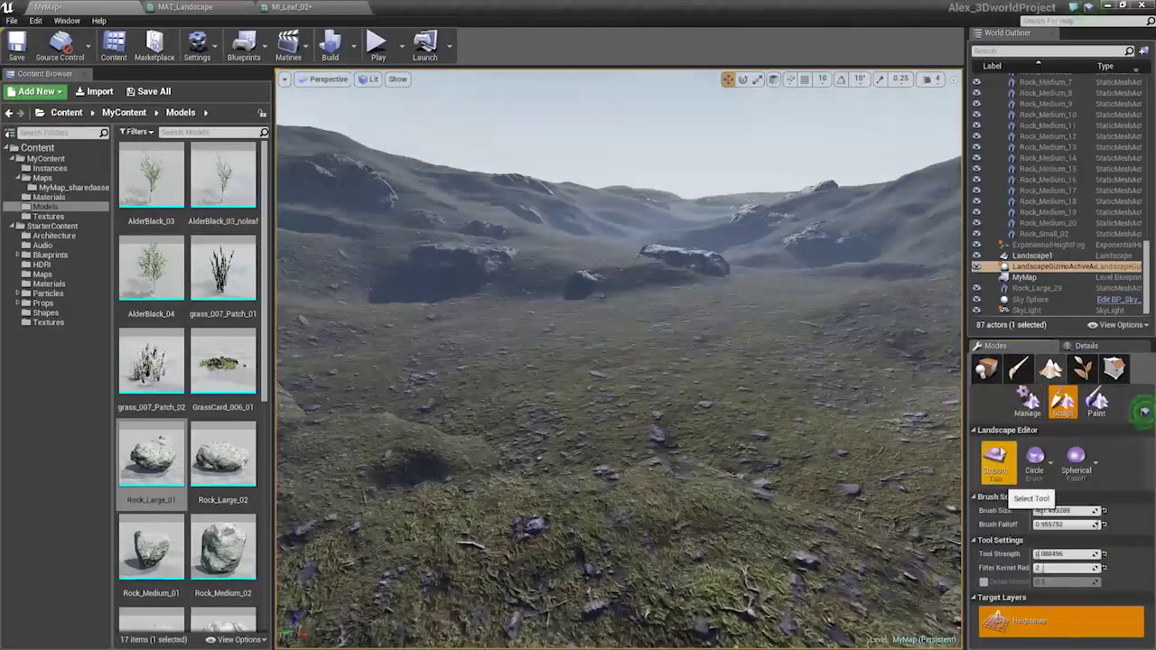
click(997, 460)
click(1039, 310)
click(1027, 402)
click(1063, 402)
click(1001, 463)
click(1040, 276)
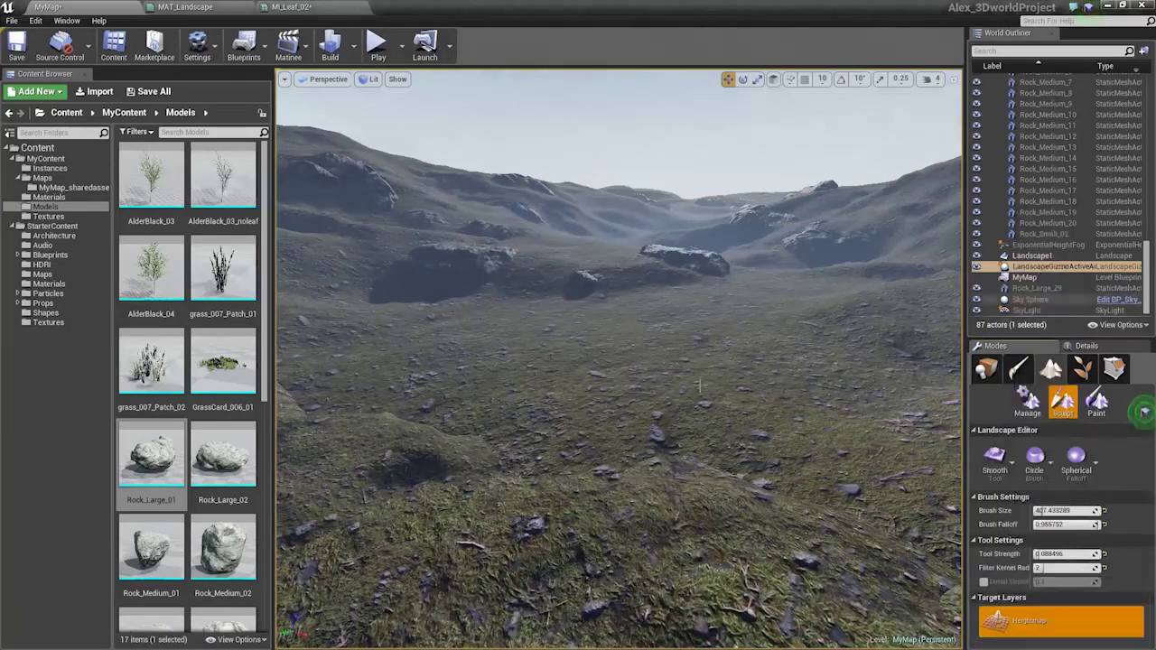
click(997, 461)
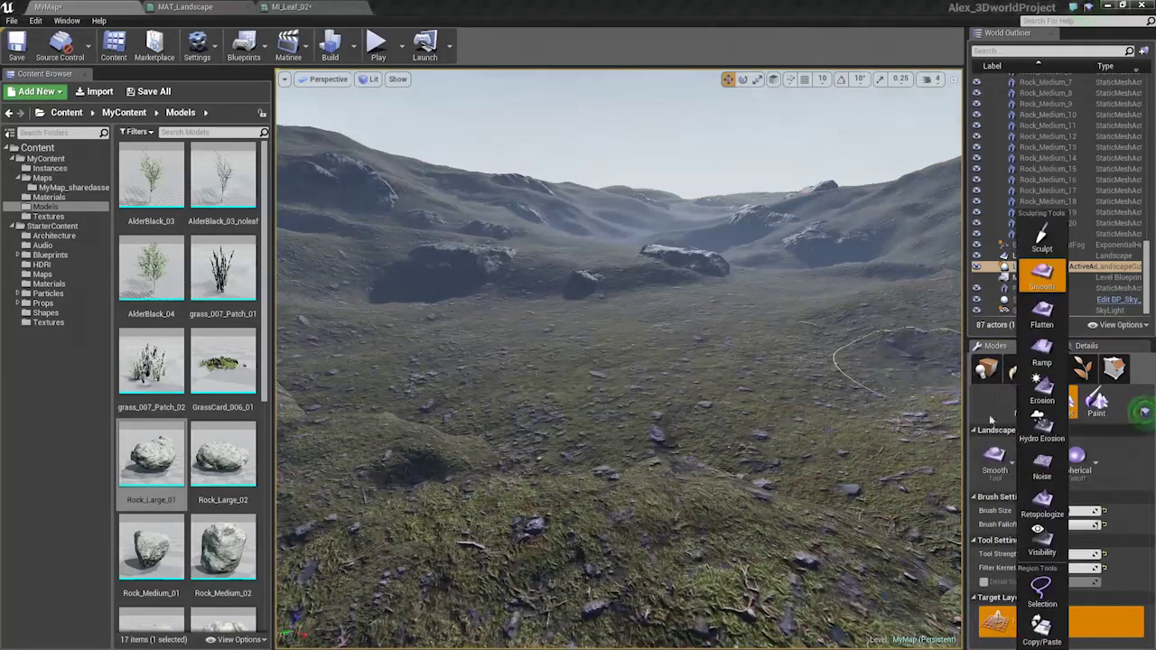
click(1040, 237)
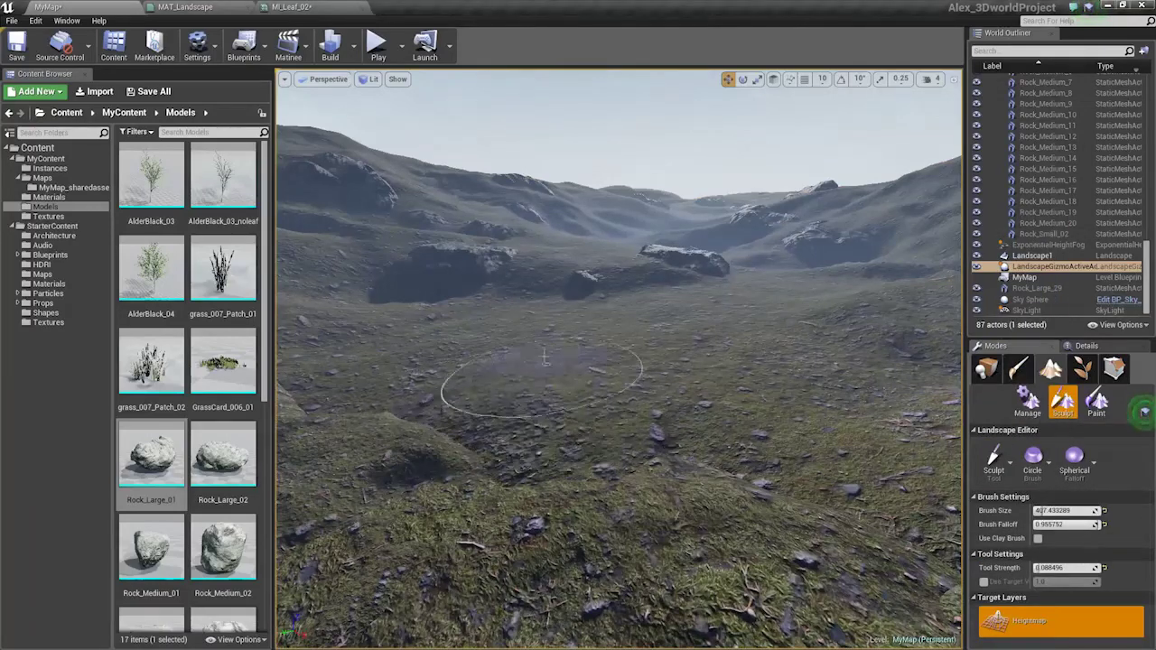
Add GrassCard_006_01 to the landscape in the valley foreground and view the surrounding ground.
drag(224, 361, 398, 406)
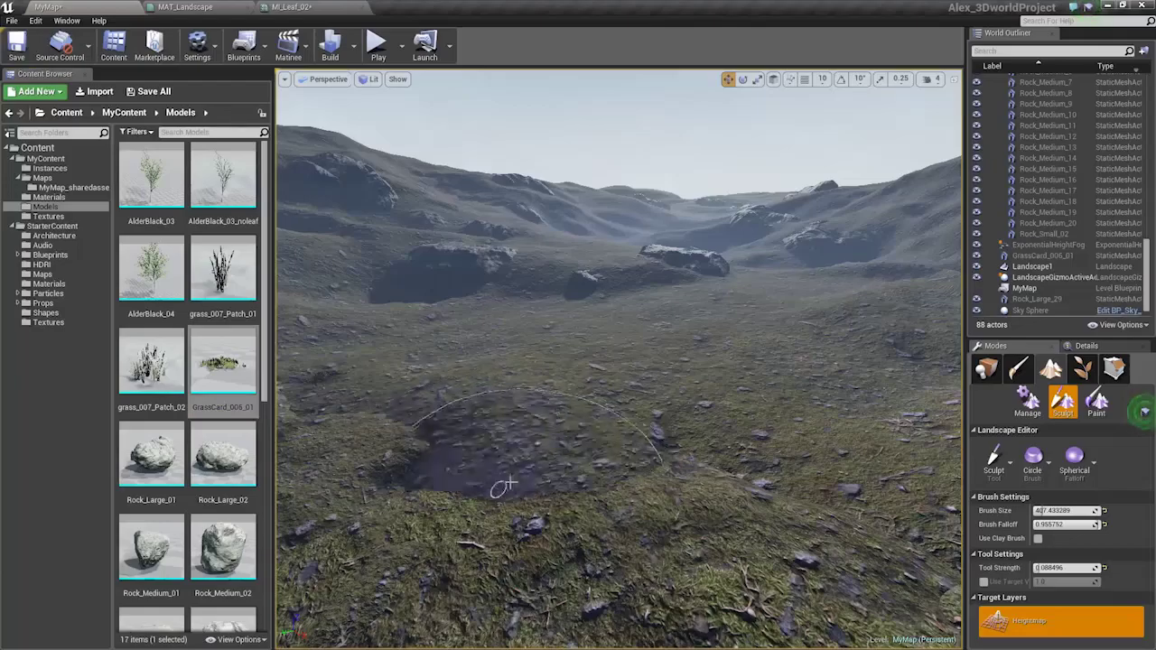
key(s)
mouse_move(508, 484)
right_down()
mouse_move(510, 413)
mouse_move(586, 427)
right_up()
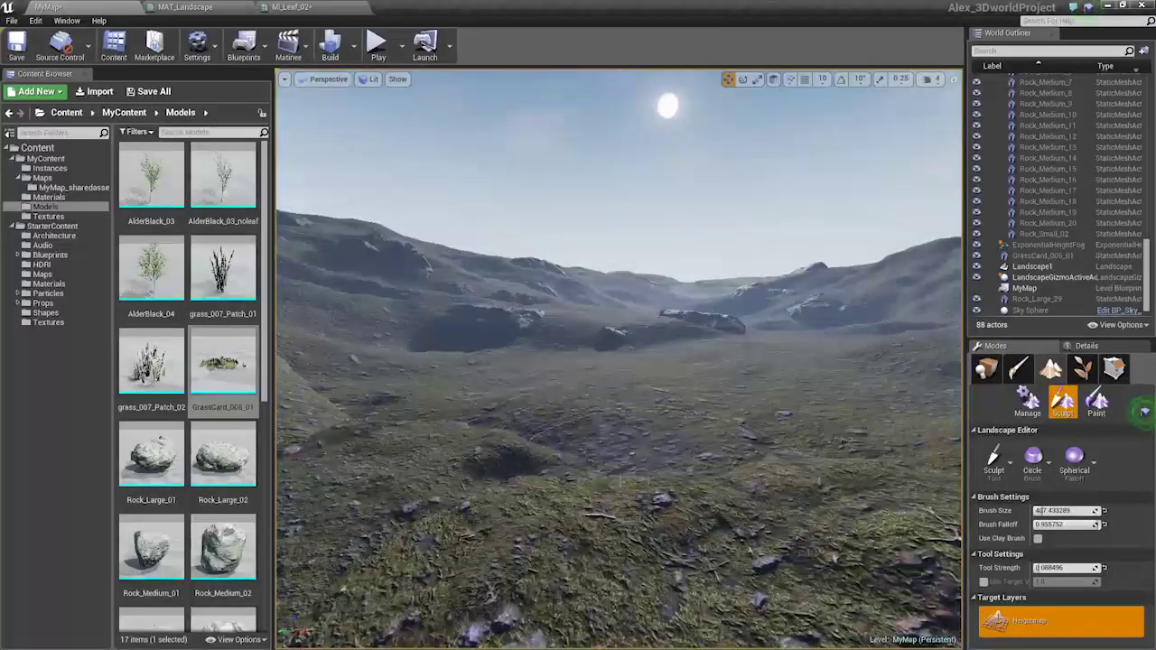
key(s)
mouse_move(570, 482)
right_down()
mouse_move(592, 421)
mouse_move(576, 423)
mouse_move(586, 483)
right_up()
key(w)
key(s)
Switch from landscape sculpting to placement mode and duplicate the large hillside rock onto the open valley floor.
key(shift+1)
right_drag(586, 434, 565, 452)
click(463, 459)
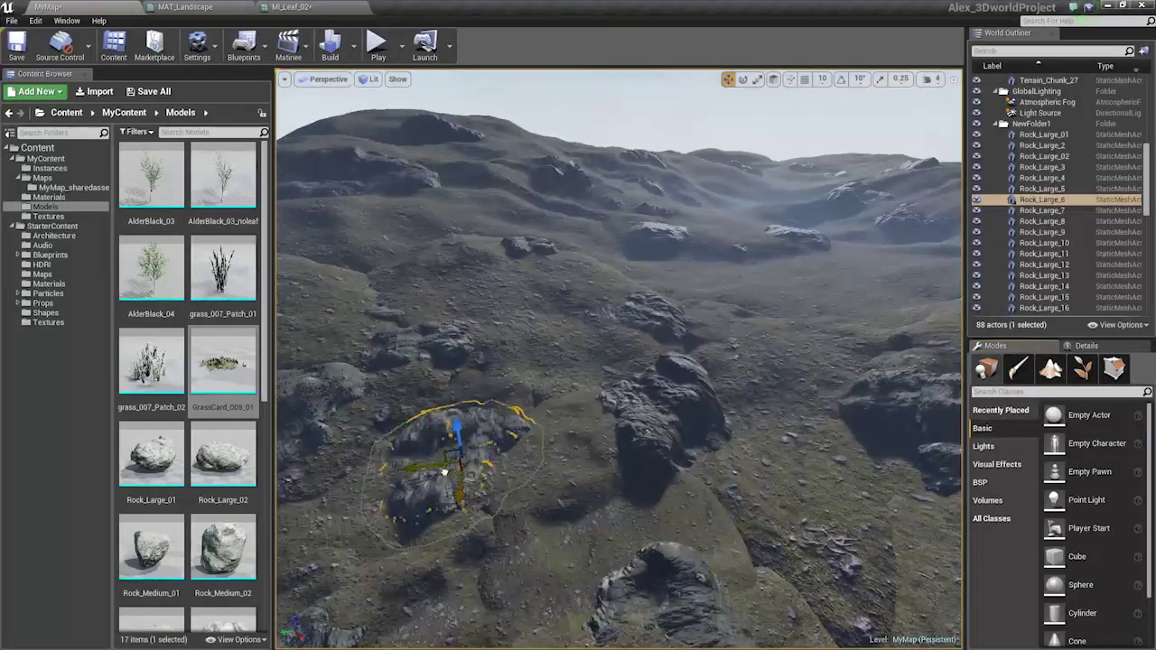
alt+drag(445, 473, 769, 380)
key(f)
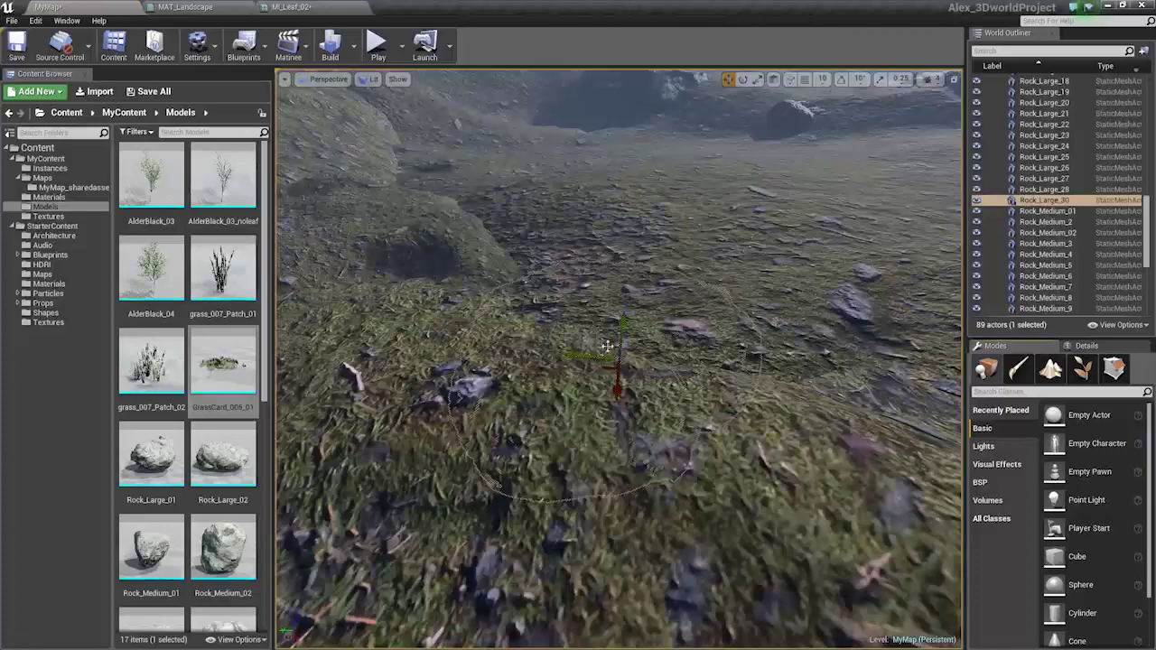
drag(607, 347, 555, 361)
Scale the duplicated large rock so it fits the valley floor.
key(e)
key(s)
right_drag(555, 362, 553, 277)
key(w)
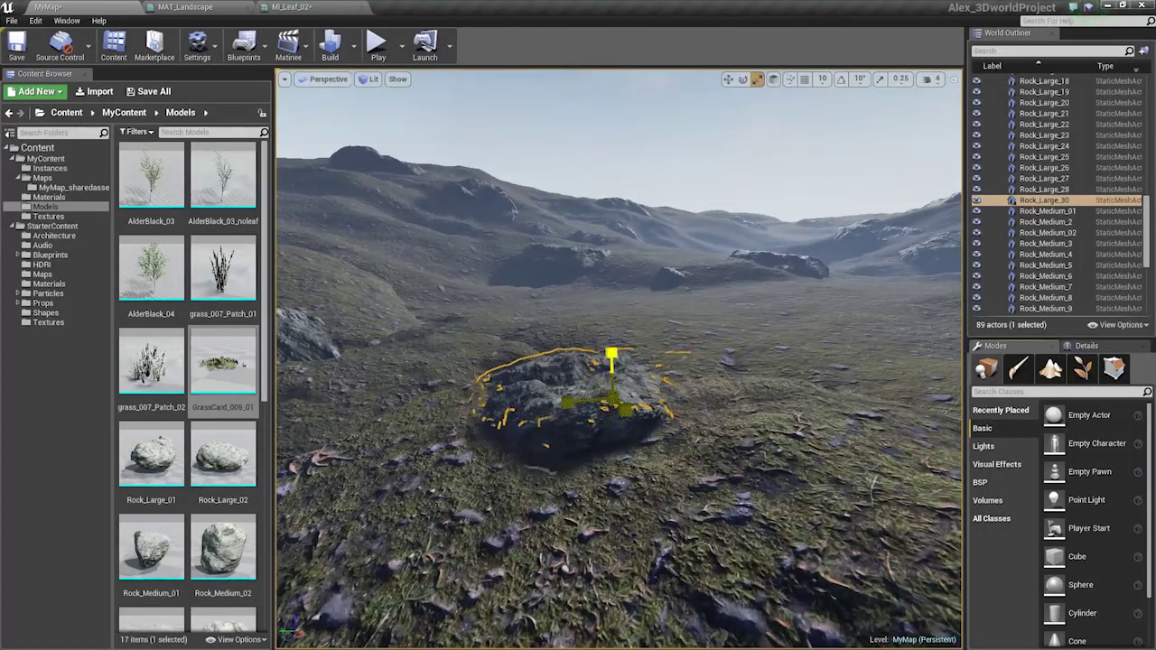
drag(610, 402, 583, 395)
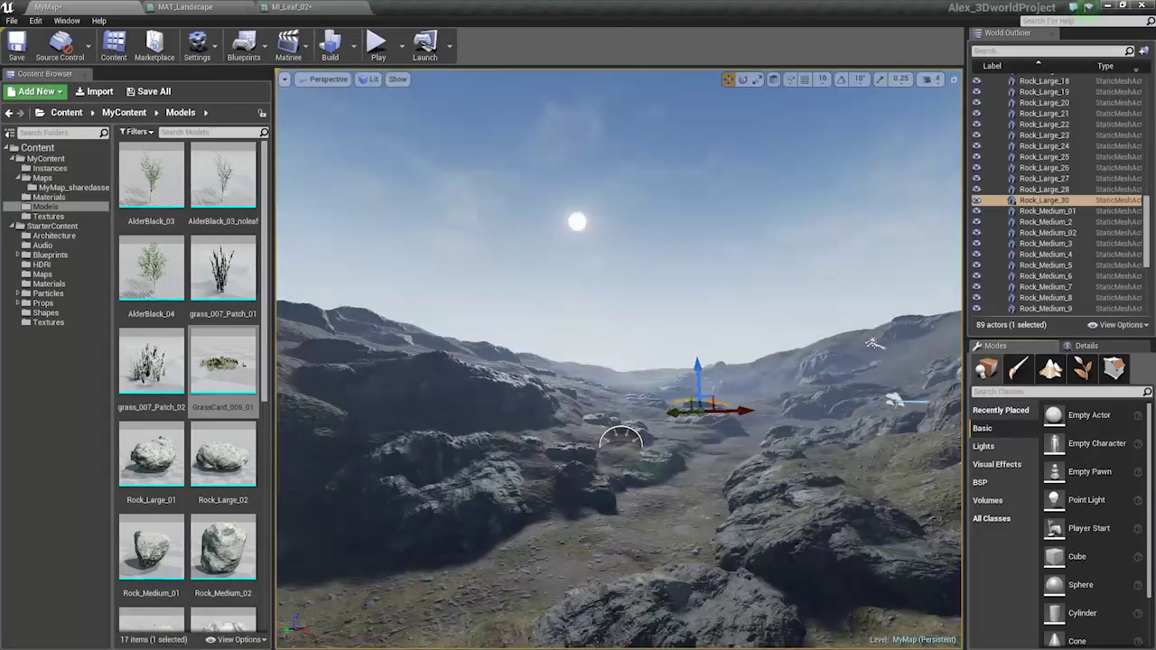
Reselect the duplicated large rock on the valley floor and adjust its height in the ground.
click(601, 373)
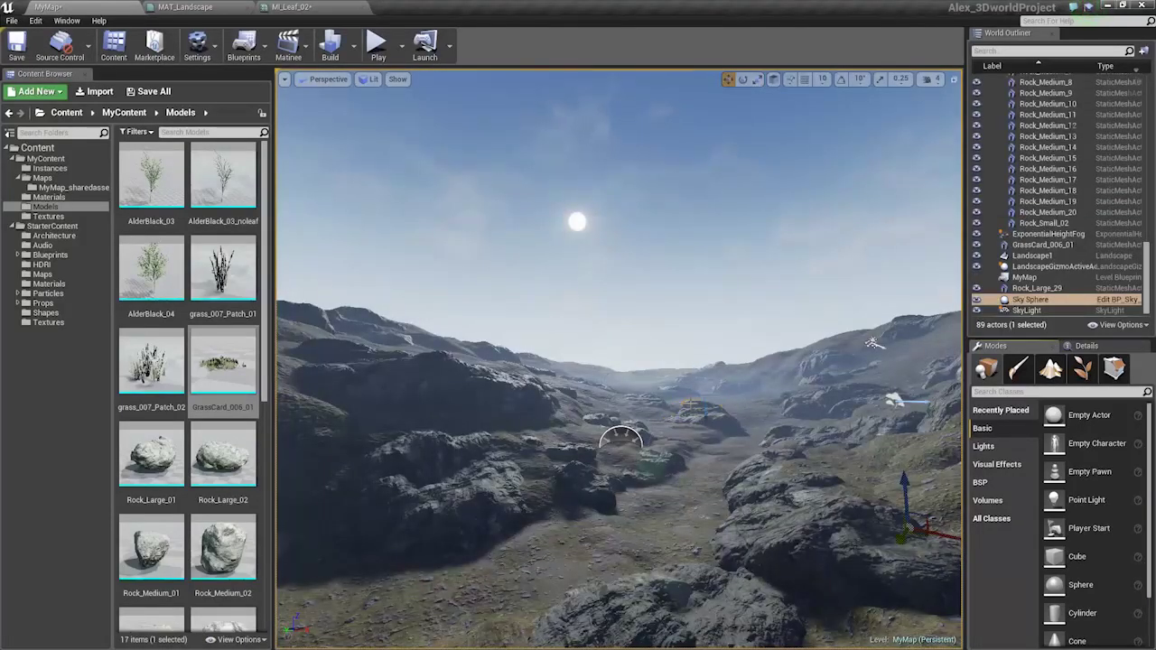
click(693, 409)
click(642, 423)
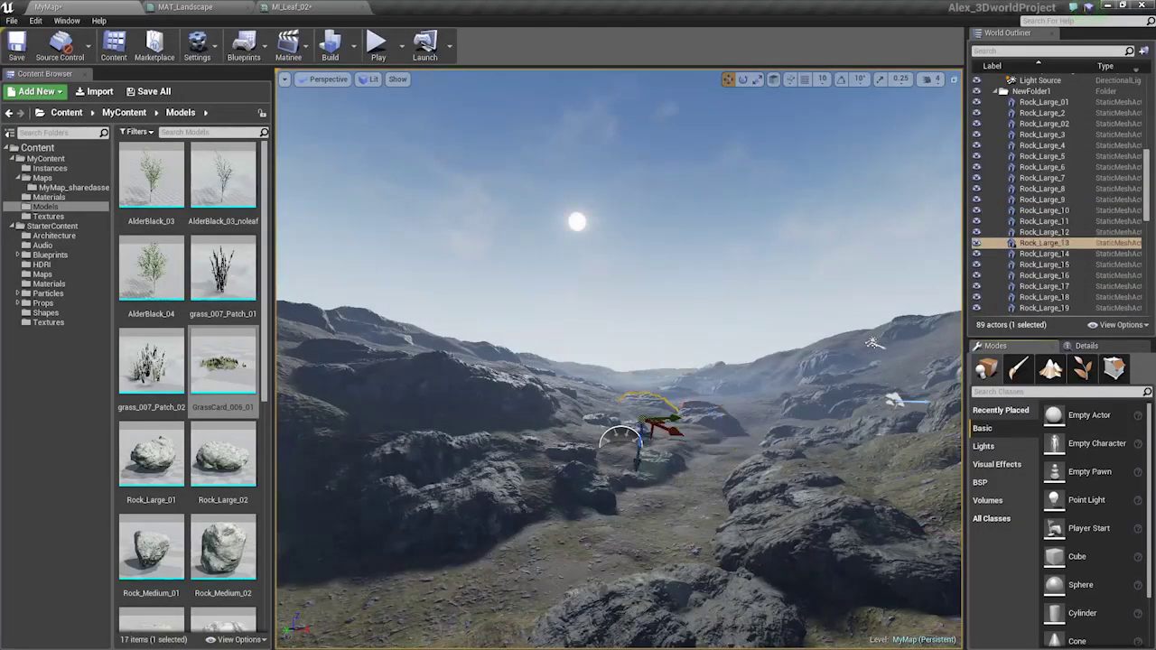
click(614, 348)
key(w)
right_drag(614, 348, 647, 398)
key(s)
key(w)
click(605, 456)
mouse_move(647, 468)
mouse_down()
mouse_move(623, 451)
mouse_move(643, 463)
mouse_up()
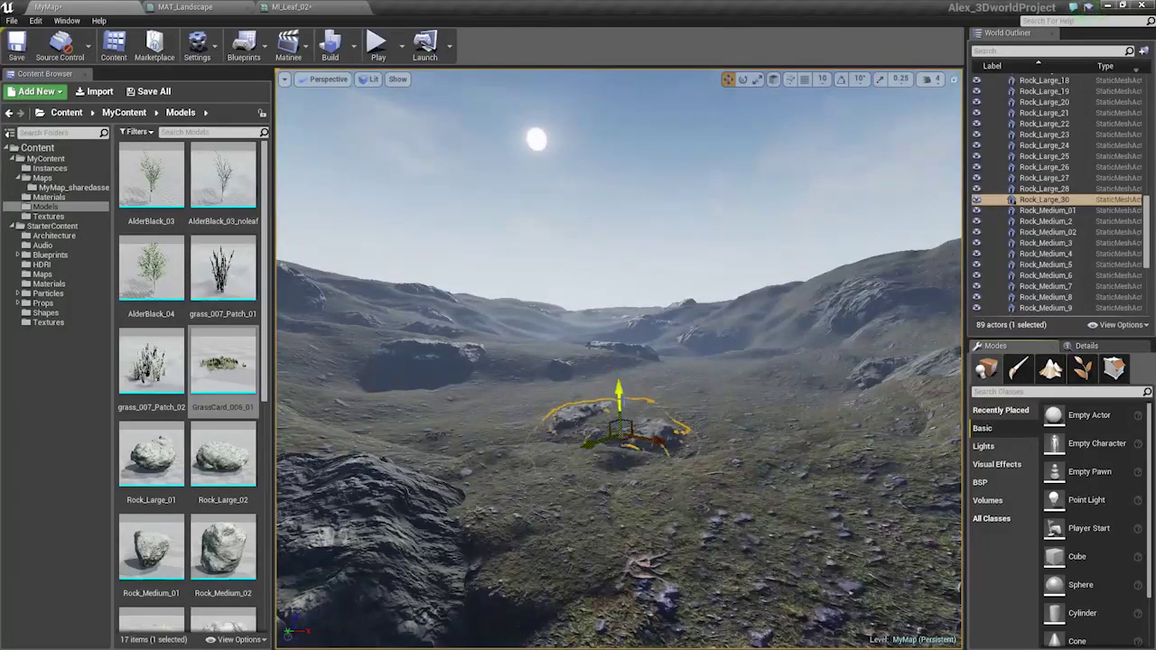
Duplicate that large rock again, place the copy beside the outcrop farther up the valley, and raise it slightly.
right_drag(643, 463, 635, 463)
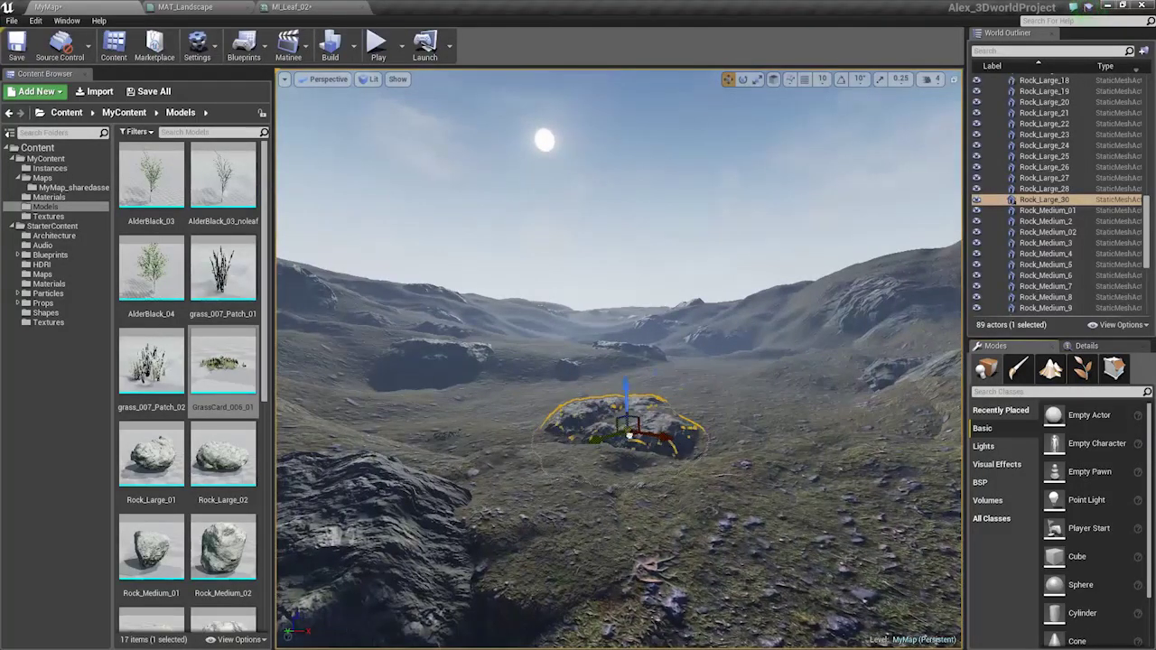
alt+drag(630, 435, 682, 440)
key(w)
right_drag(682, 439, 709, 497)
drag(708, 468, 721, 363)
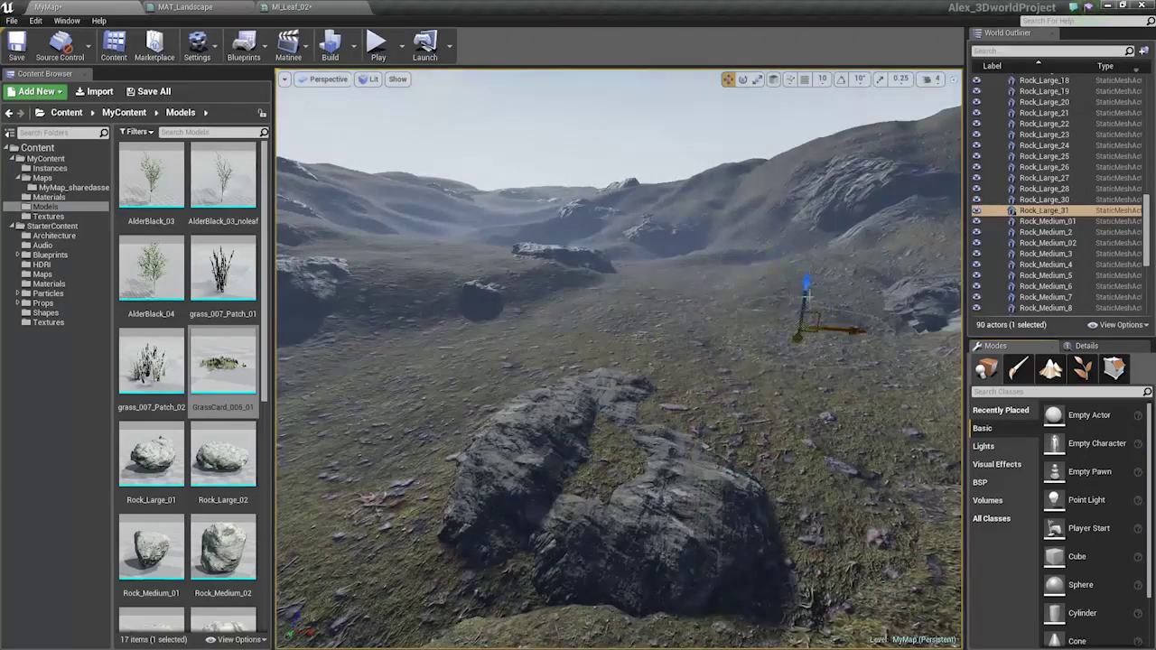
right_drag(807, 294, 815, 294)
key(w)
drag(805, 274, 805, 263)
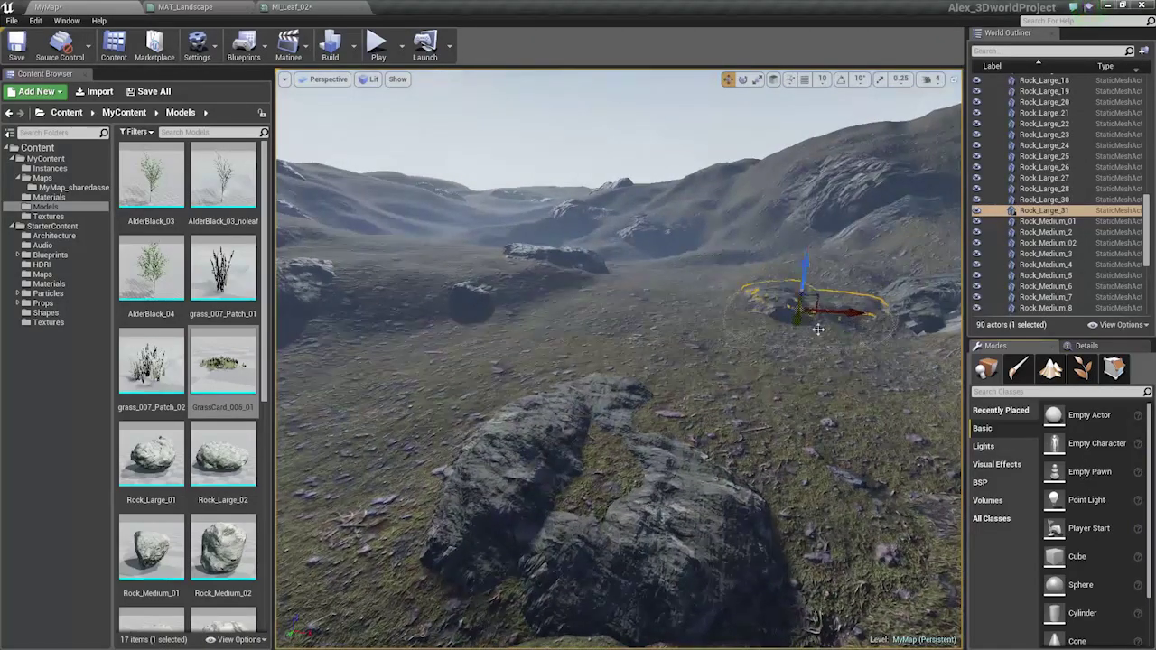
Rotate the new large rock copy to blend with the neighbouring outcrop and clear the selection.
key(e)
drag(827, 326, 795, 328)
click(788, 393)
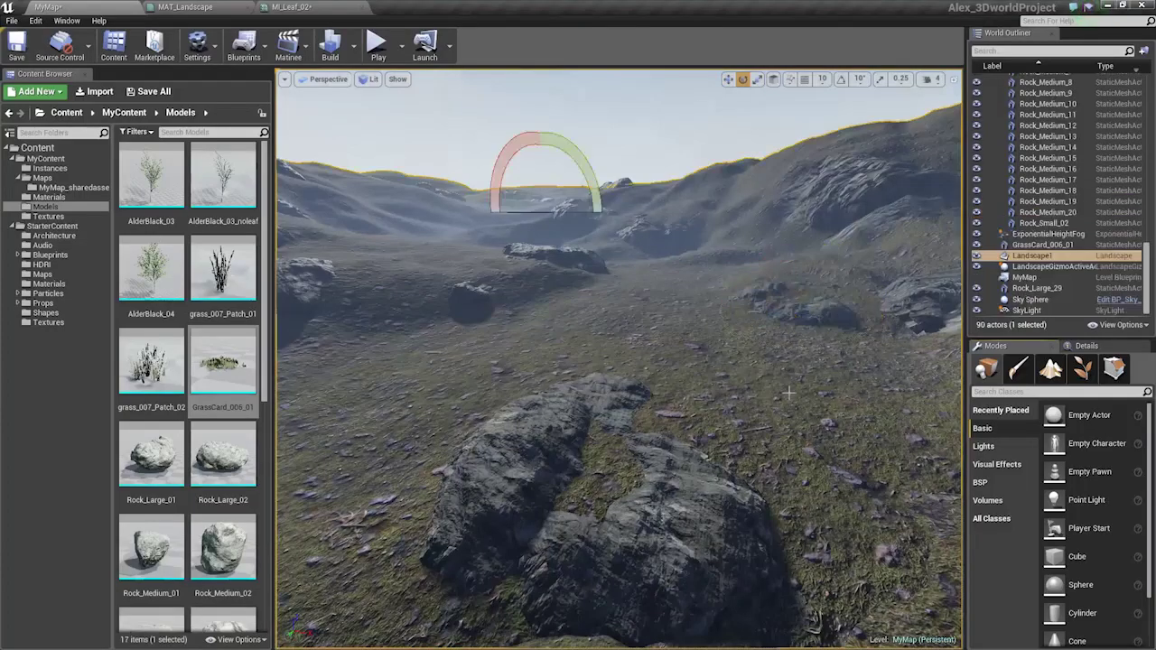
key(Escape)
Duplicate the medium rock on the grassy hillside and place the copy above the small rock in the gully.
key(w)
right_drag(789, 393, 763, 296)
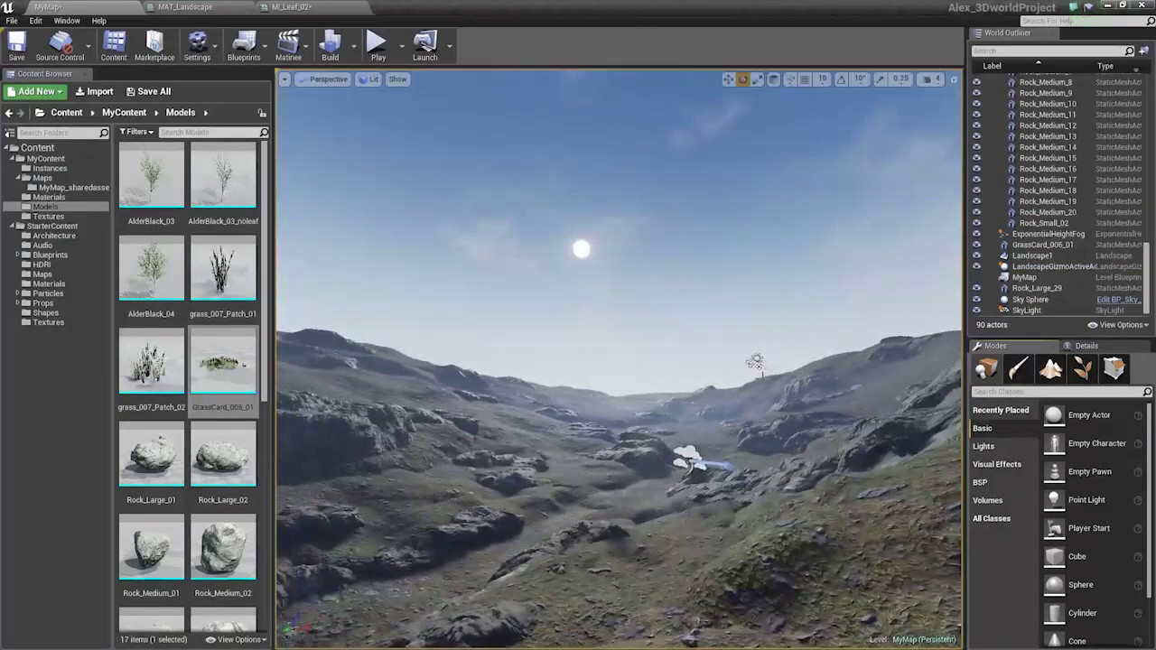
right_drag(732, 372, 768, 402)
click(788, 405)
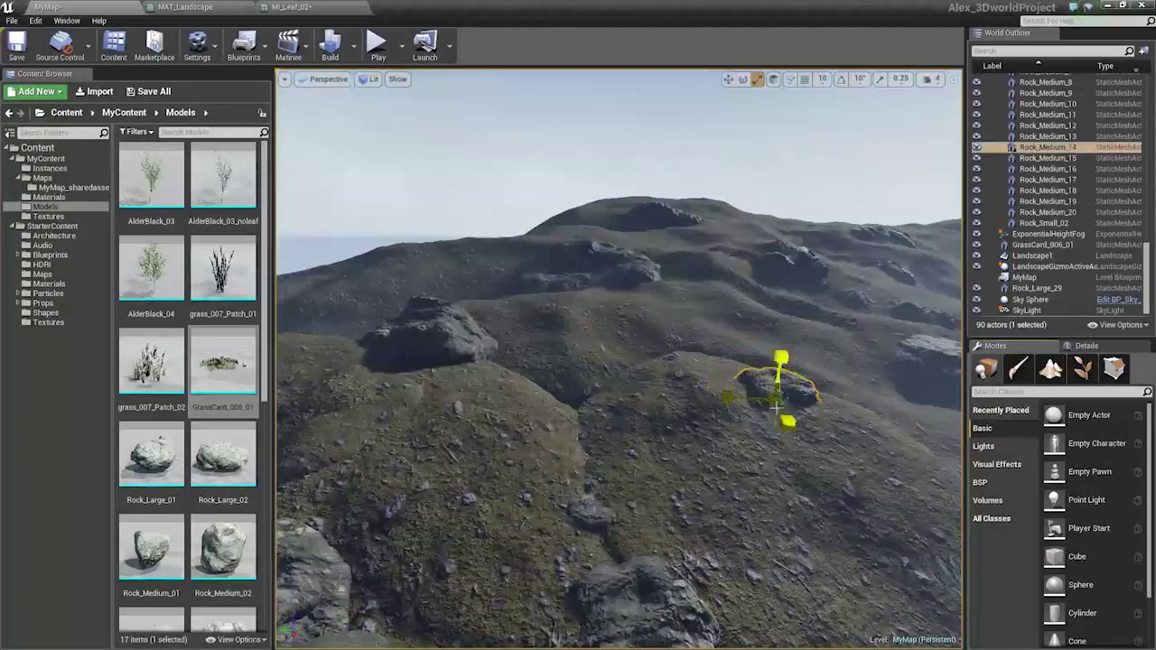
alt+drag(772, 405, 576, 431)
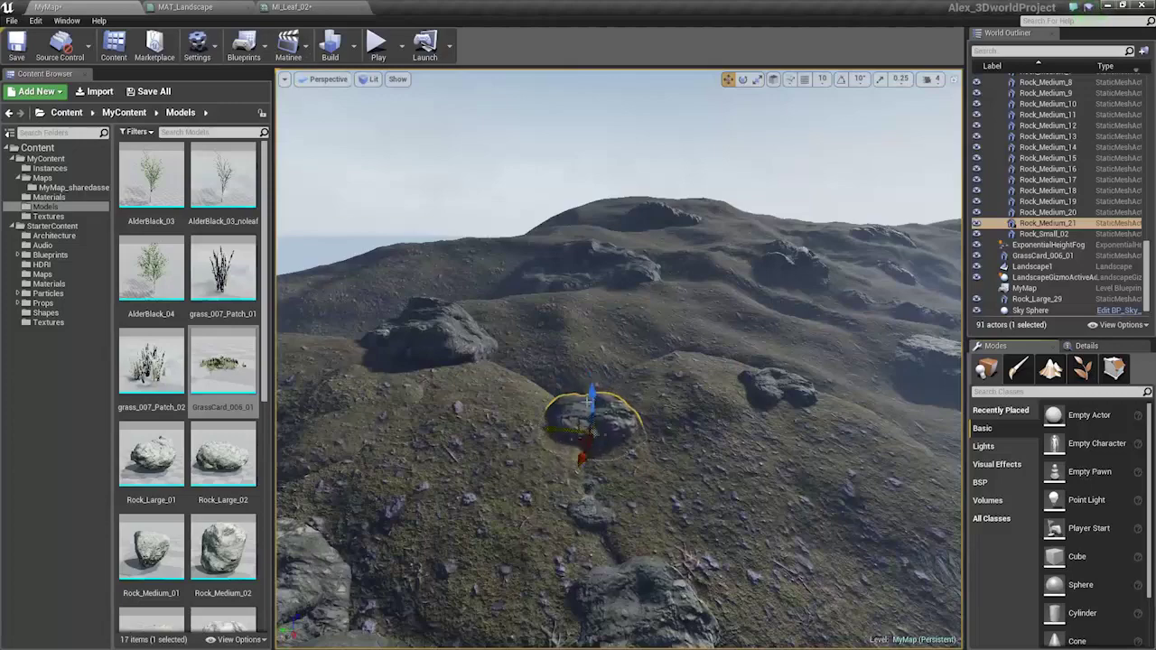
right_drag(592, 409, 739, 323)
Examine how the terrain chunks meet the rocks along the valley slopes.
right_drag(569, 427, 607, 318)
click(549, 570)
right_drag(548, 570, 531, 601)
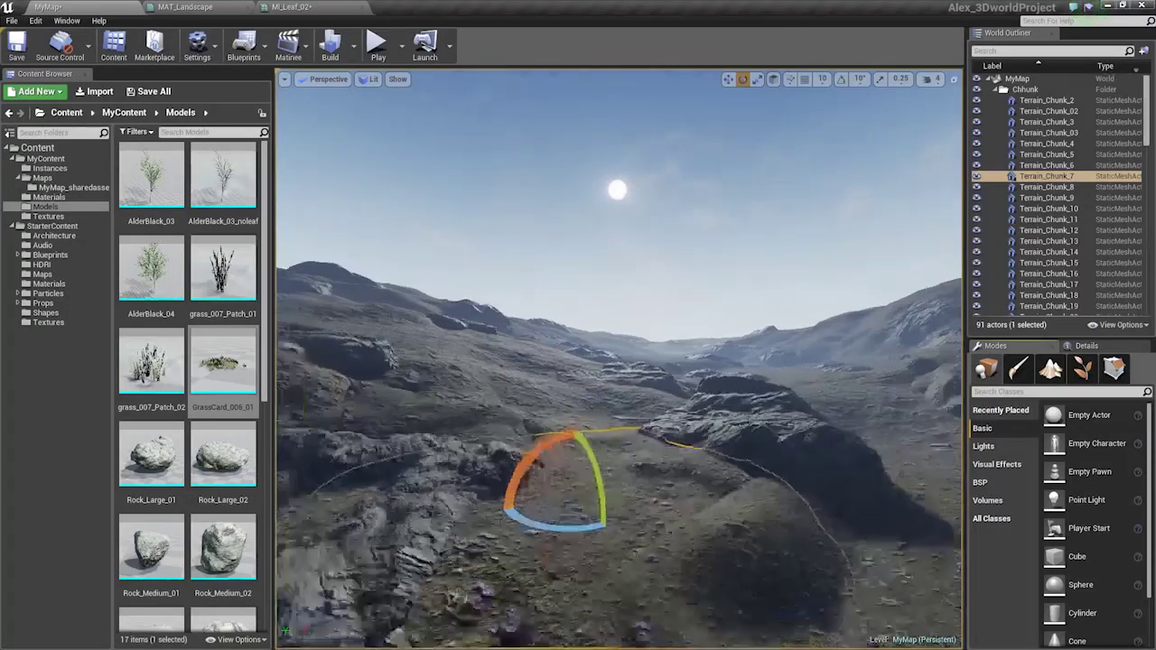
right_drag(584, 398, 544, 421)
click(583, 399)
key(w)
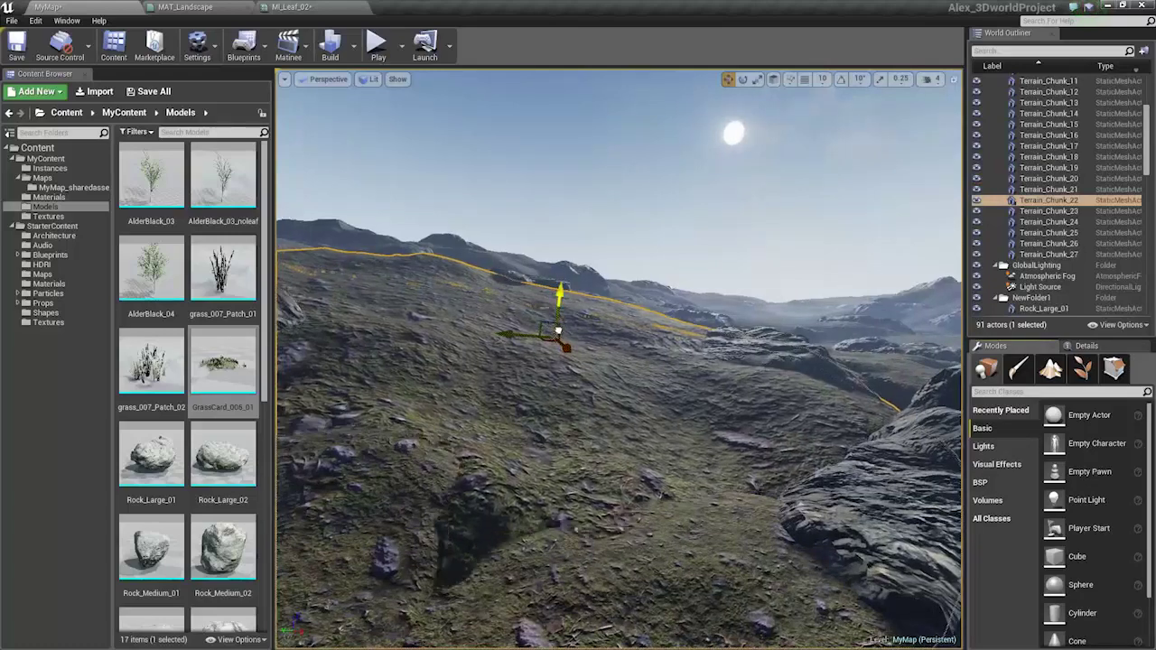
key(s)
right_drag(560, 332, 549, 324)
key(Escape)
Duplicate the medium rock on the mossy hillside, embed the copy farther along the slope, and clear the selection.
key(w)
right_drag(621, 357, 587, 369)
key(w)
right_drag(488, 407, 551, 413)
click(555, 415)
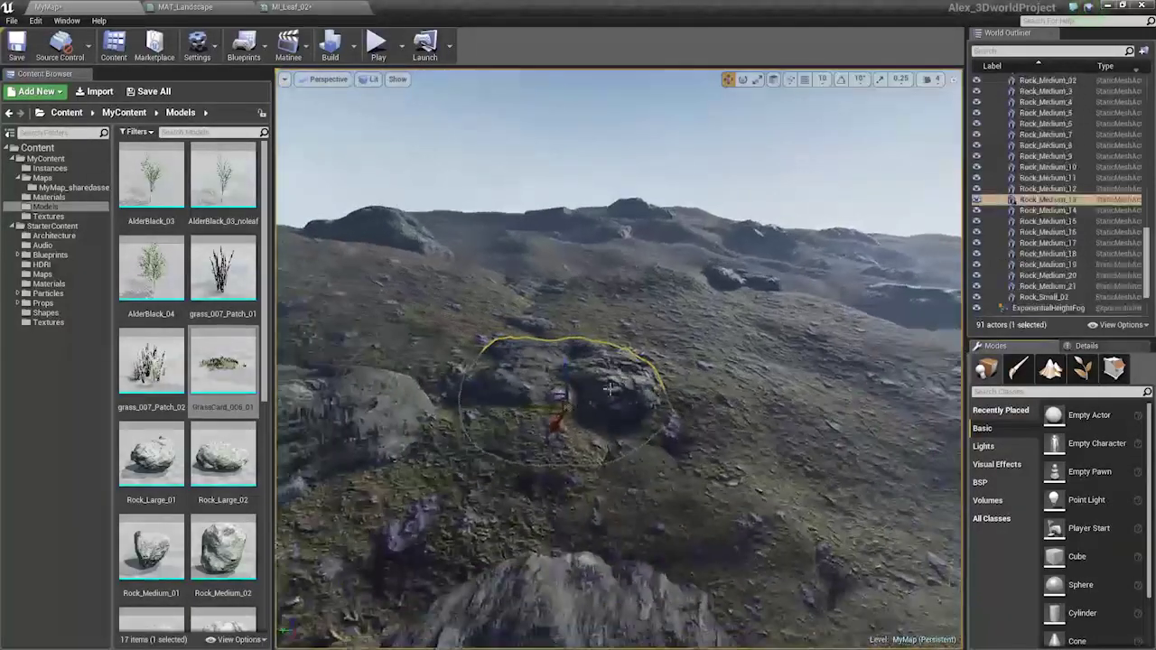
alt+drag(556, 415, 765, 381)
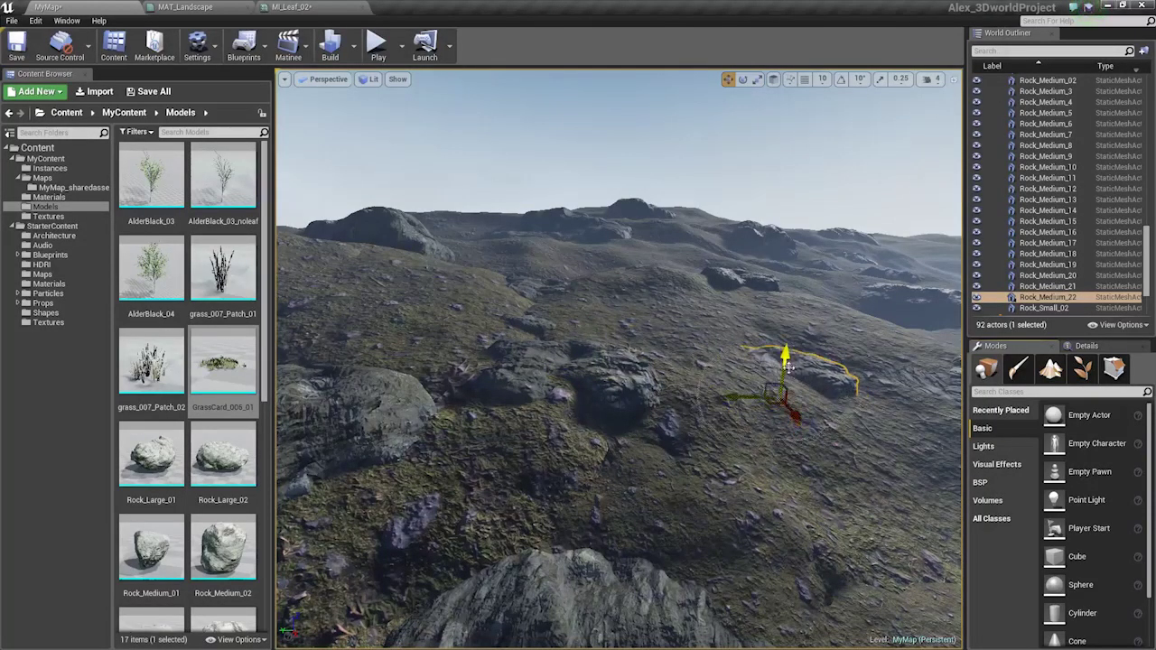
key(Escape)
Review the terrain chunk and rock composition along the path through the valley.
key(s)
right_drag(822, 378, 836, 460)
key(w)
right_drag(818, 407, 816, 372)
click(816, 372)
key(w)
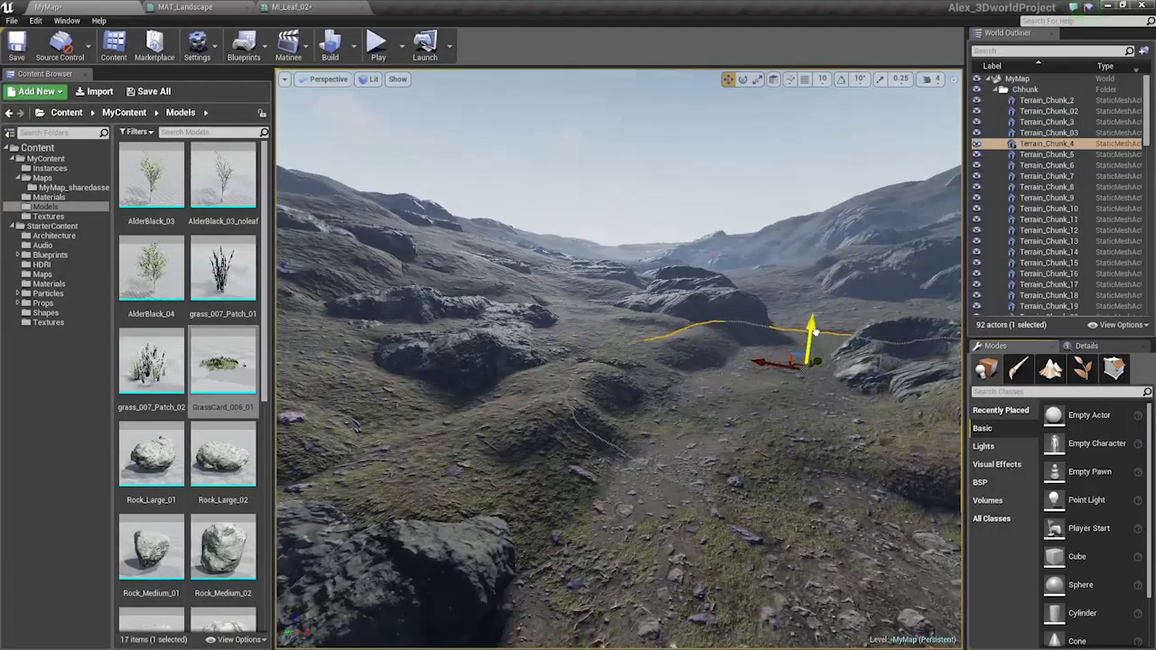
mouse_move(716, 331)
right_down()
mouse_move(768, 332)
mouse_move(716, 327)
right_up()
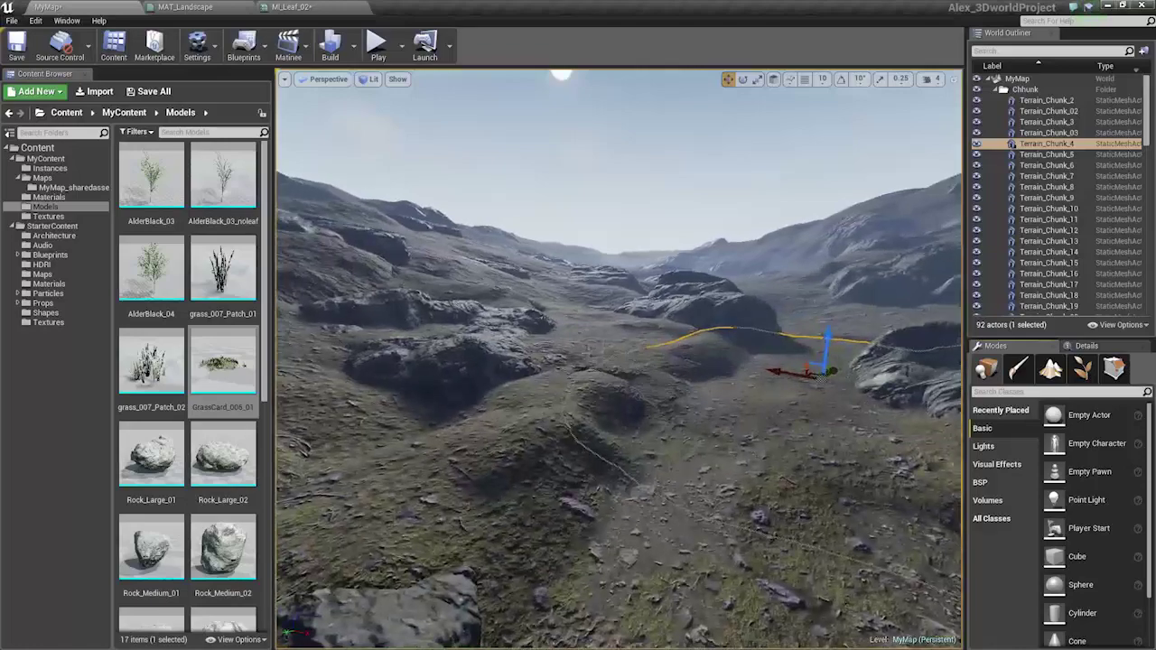
right_drag(573, 357, 646, 329)
Try Rock_Large_01 on the valley path, delete it, and place Rock_Medium_01 beside the grassy mound instead.
drag(151, 456, 565, 451)
key(Delete)
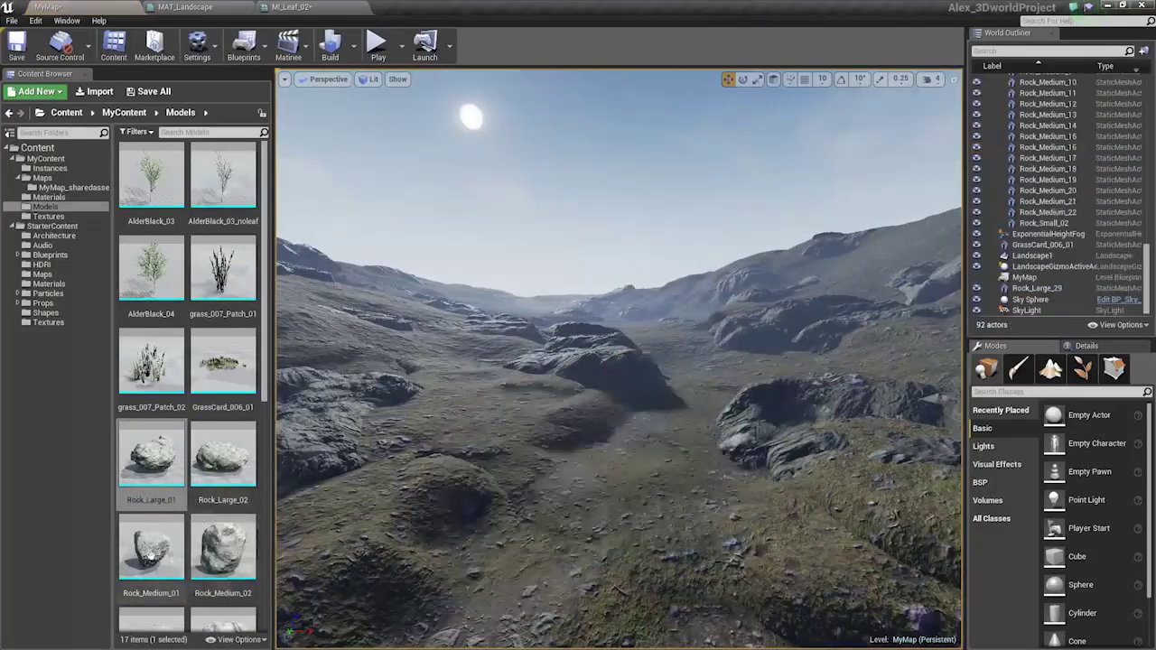
drag(151, 547, 587, 476)
key(w)
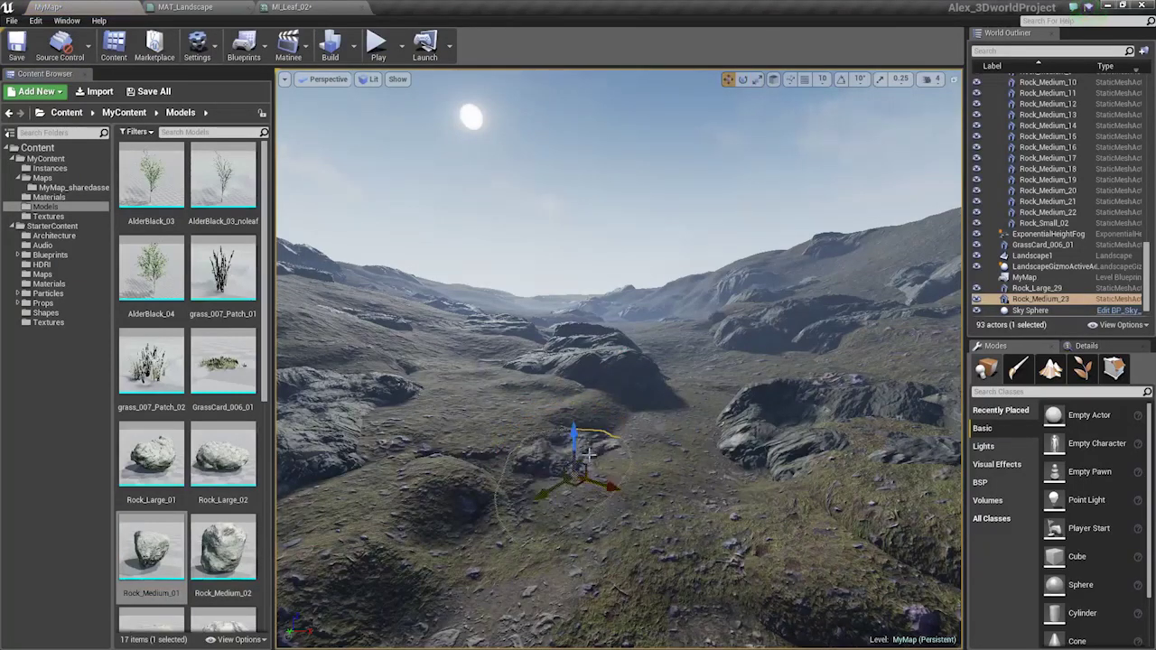
key(Escape)
Duplicate the newly placed medium rock and set the copy at the foot of the large outcrop behind it.
key(s)
right_drag(589, 454, 571, 479)
click(622, 488)
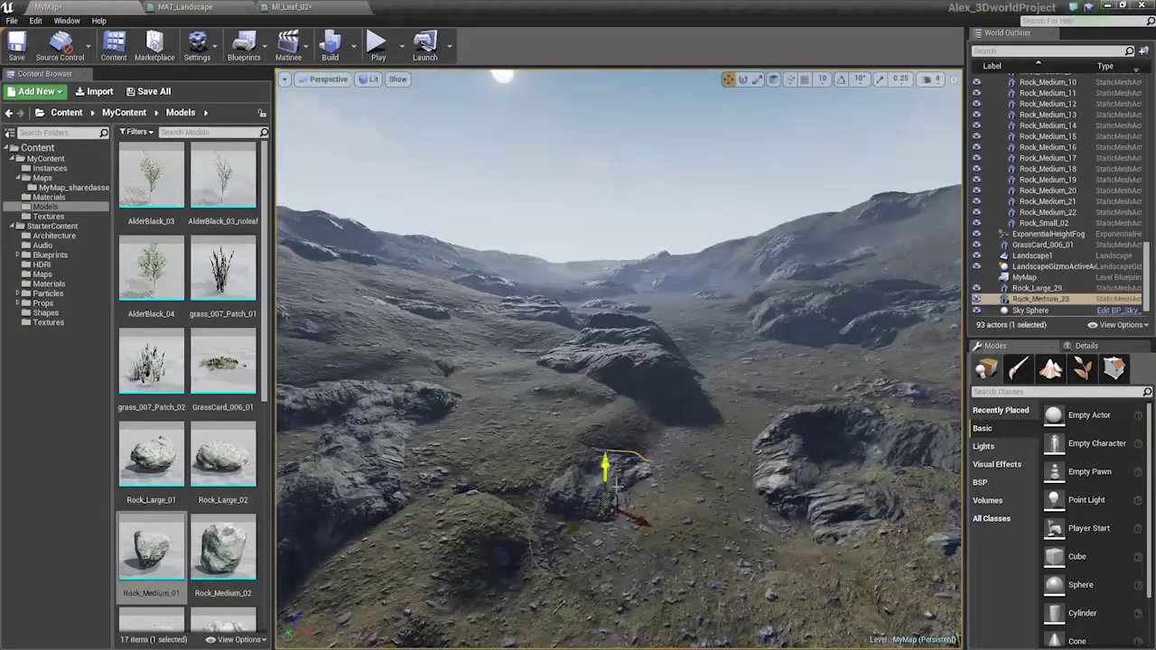
alt+drag(603, 517, 646, 449)
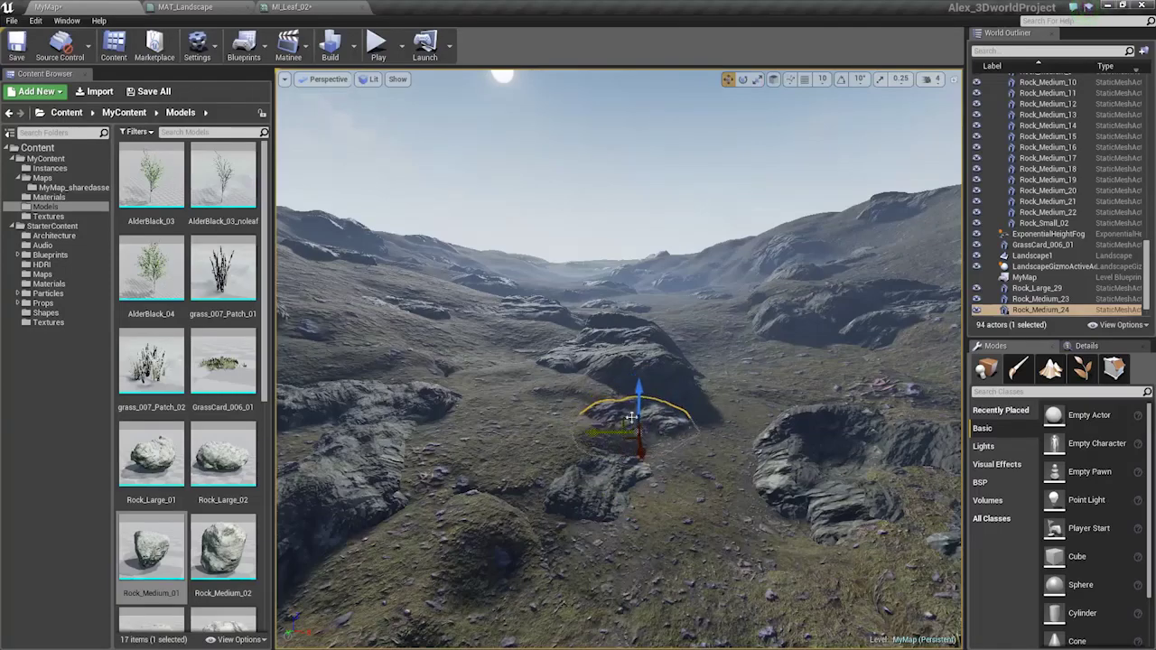
right_drag(638, 399, 639, 431)
key(w)
key(s)
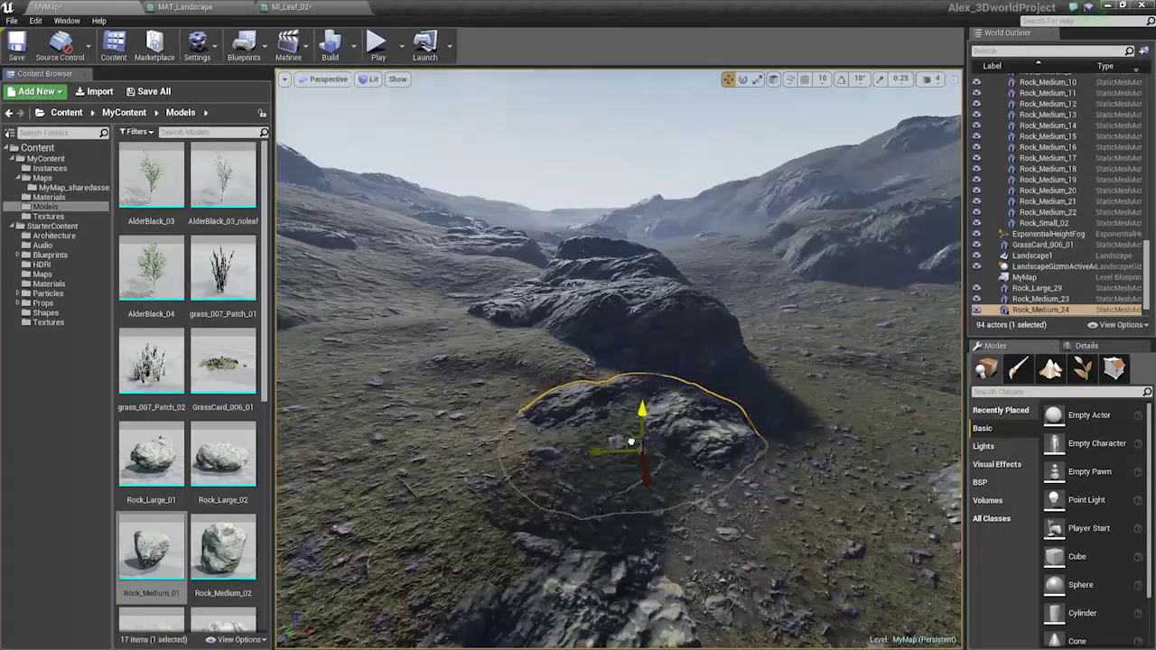
key(Escape)
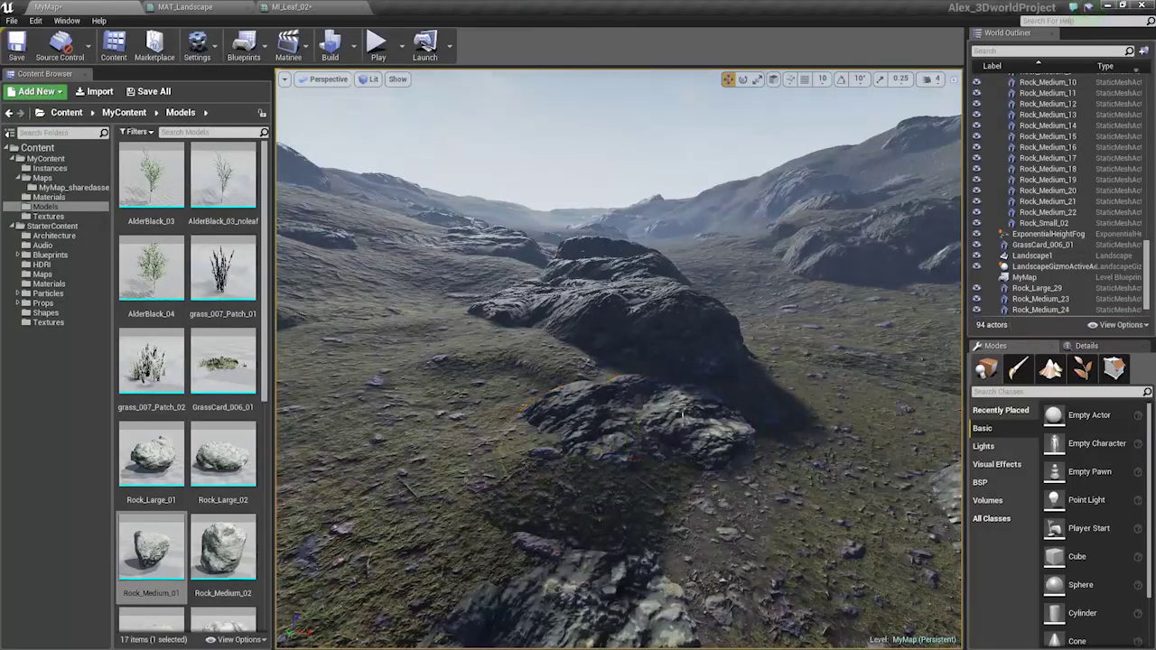
Survey the valley from several viewpoints to check how the new rocks sit within the composition.
key(s)
right_drag(639, 432, 622, 413)
key(w)
key(s)
click(608, 412)
key(s)
key(w)
key(w)
key(s)
key(w)
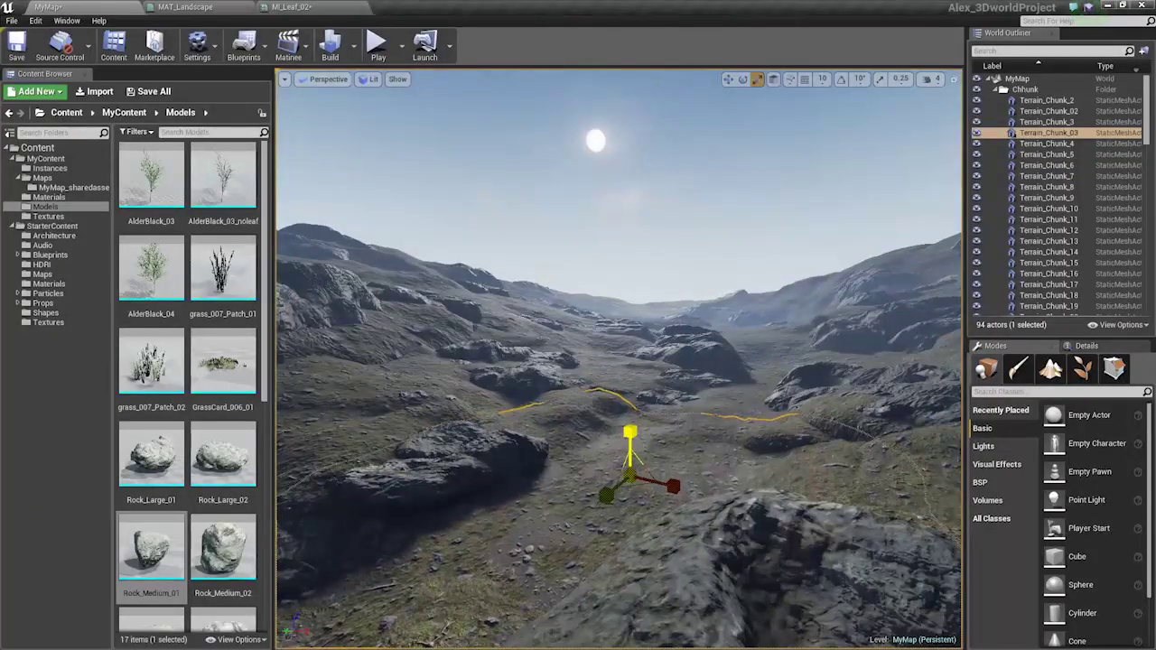
right_drag(630, 443, 591, 408)
key(s)
key(d)
key(s)
key(w)
key(s)
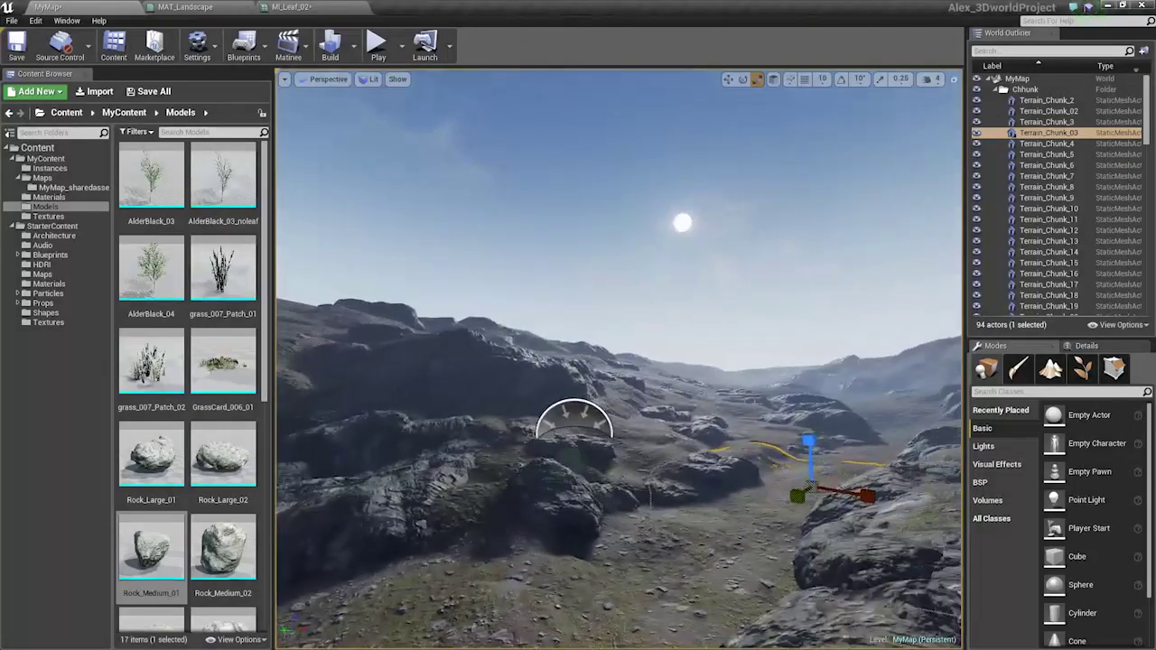
Narrow the Content Browser and shrink its asset thumbnails to enlarge the viewport.
drag(272, 284, 181, 284)
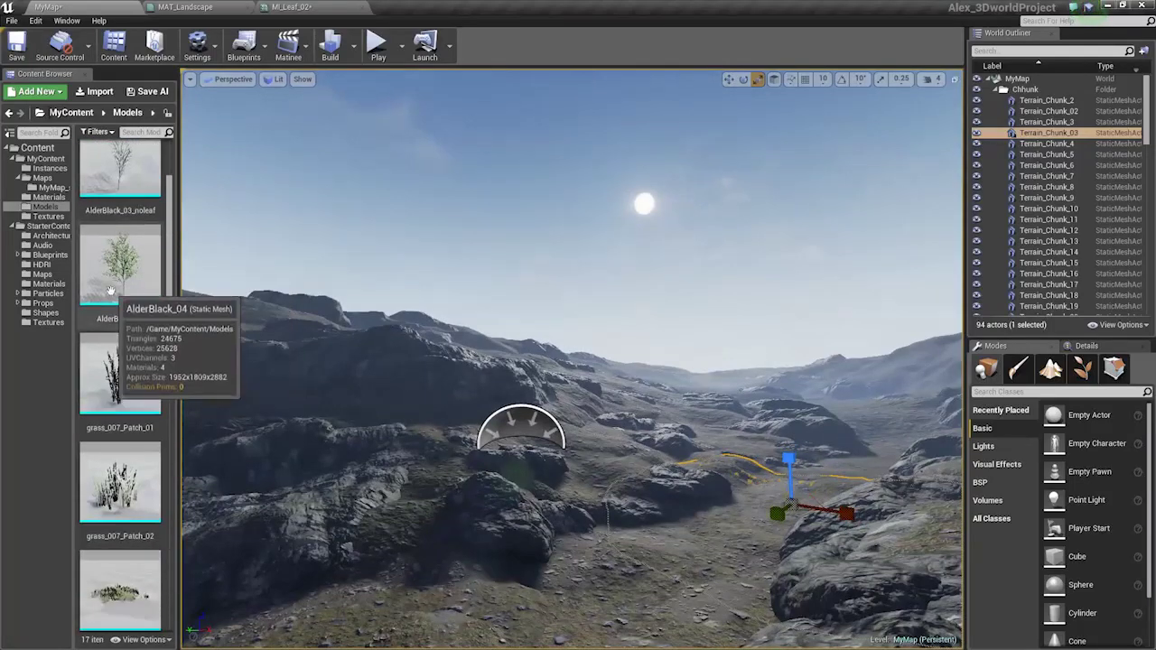
ctrl+scroll(110, 296, down, 4)
right_drag(315, 344, 327, 354)
key(d)
key(w)
key(s)
Inspect the large rocks along the valley and on the hillside from the widened view.
click(719, 400)
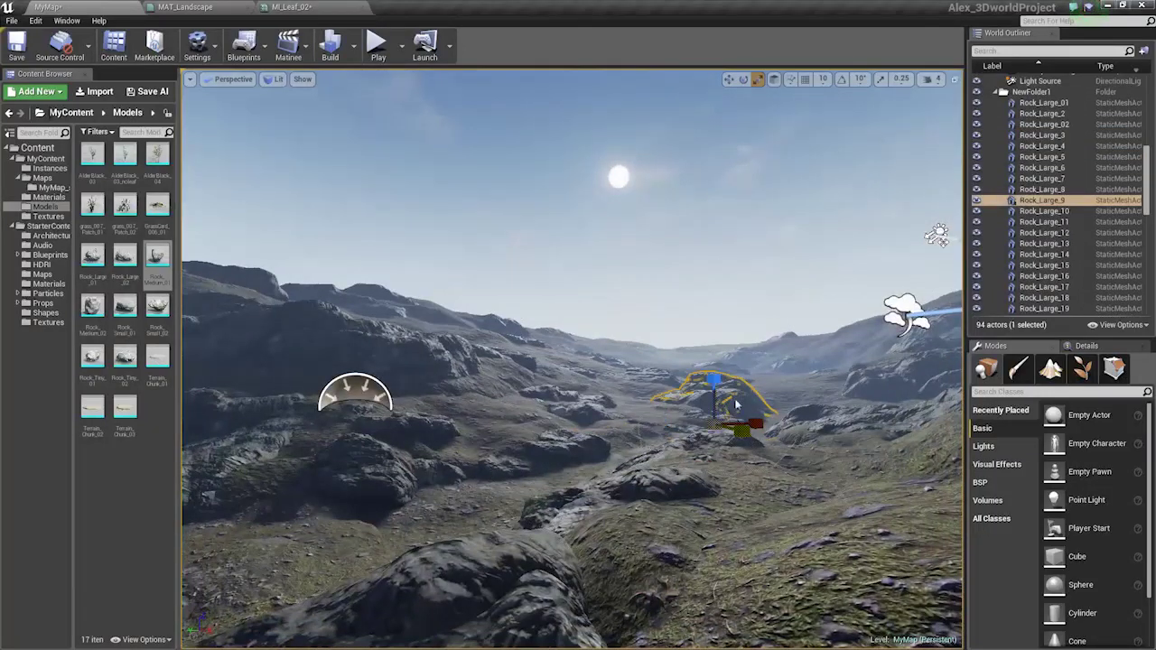
key(d)
right_drag(719, 400, 737, 392)
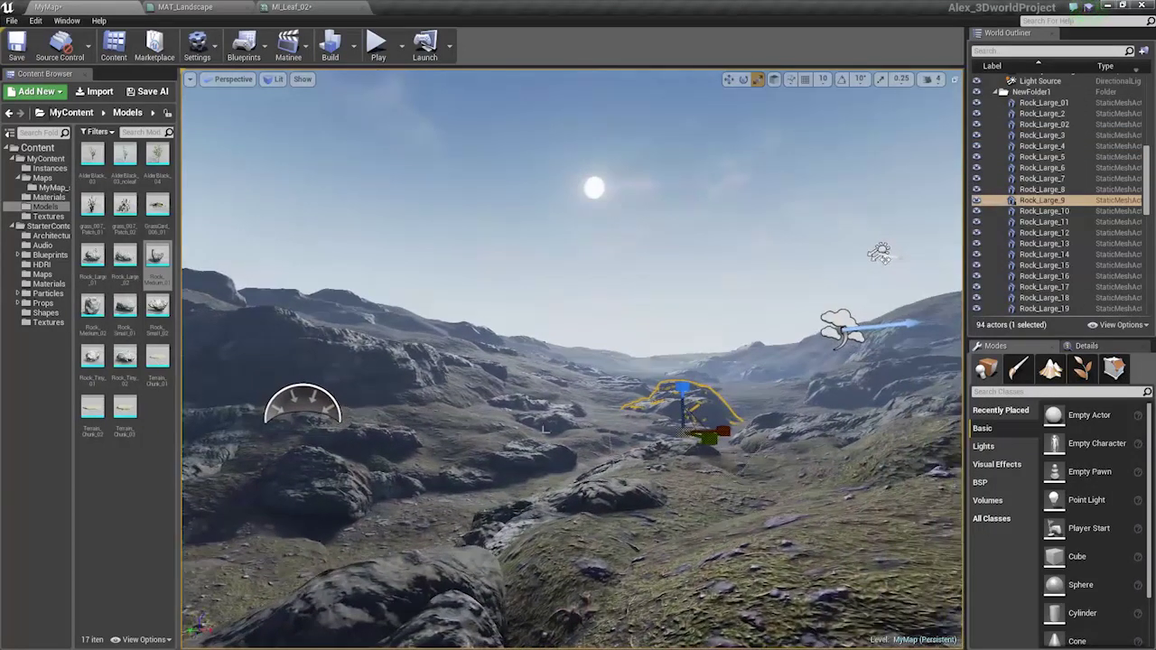
click(775, 375)
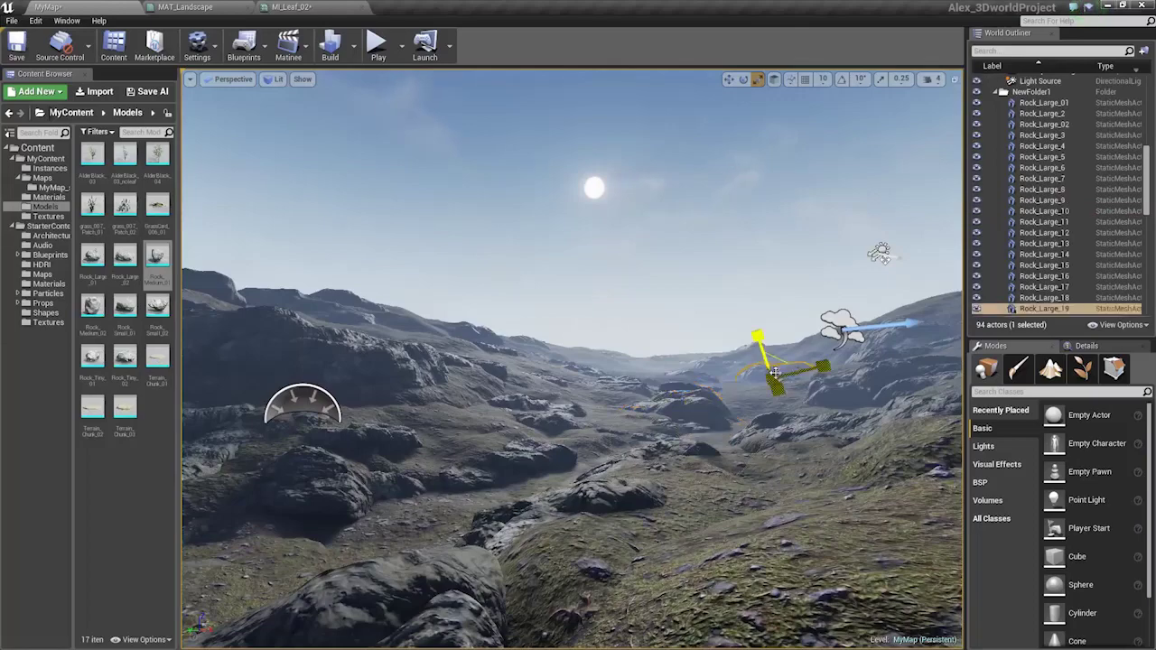
middle_drag(774, 375, 617, 398)
right_drag(617, 397, 578, 360)
middle_drag(578, 359, 616, 366)
right_drag(616, 366, 640, 390)
middle_drag(639, 390, 574, 351)
right_drag(574, 351, 353, 371)
right_drag(664, 387, 550, 382)
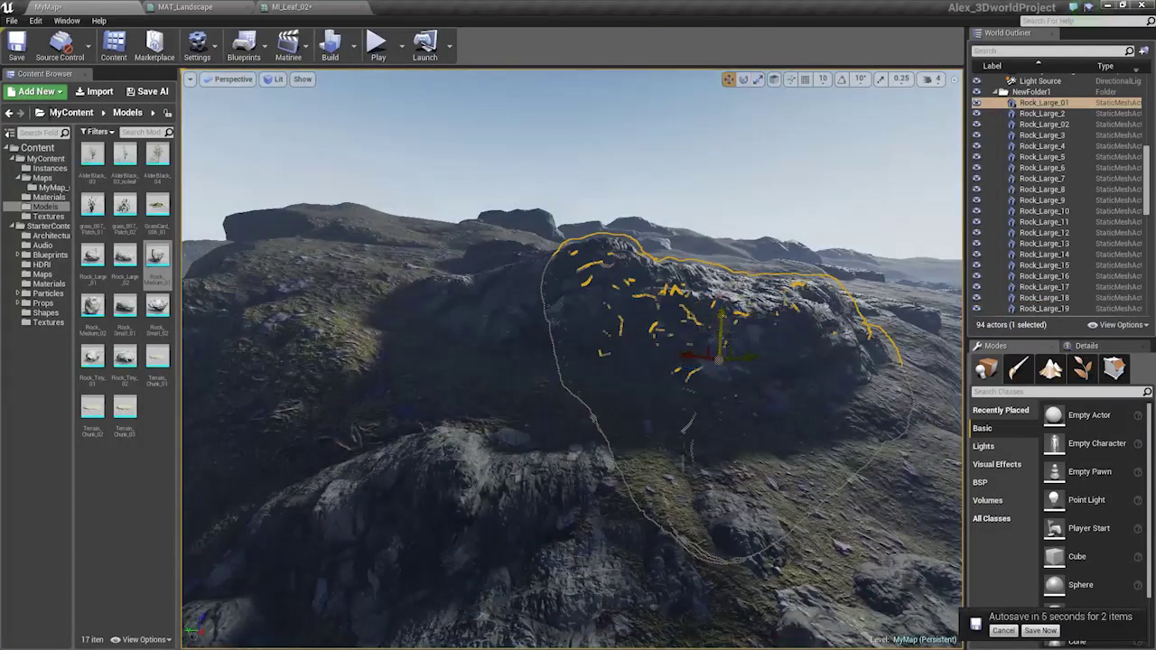
Lower the large outcrop rock on the hillside slightly and check the large rock next to it.
drag(720, 322, 720, 329)
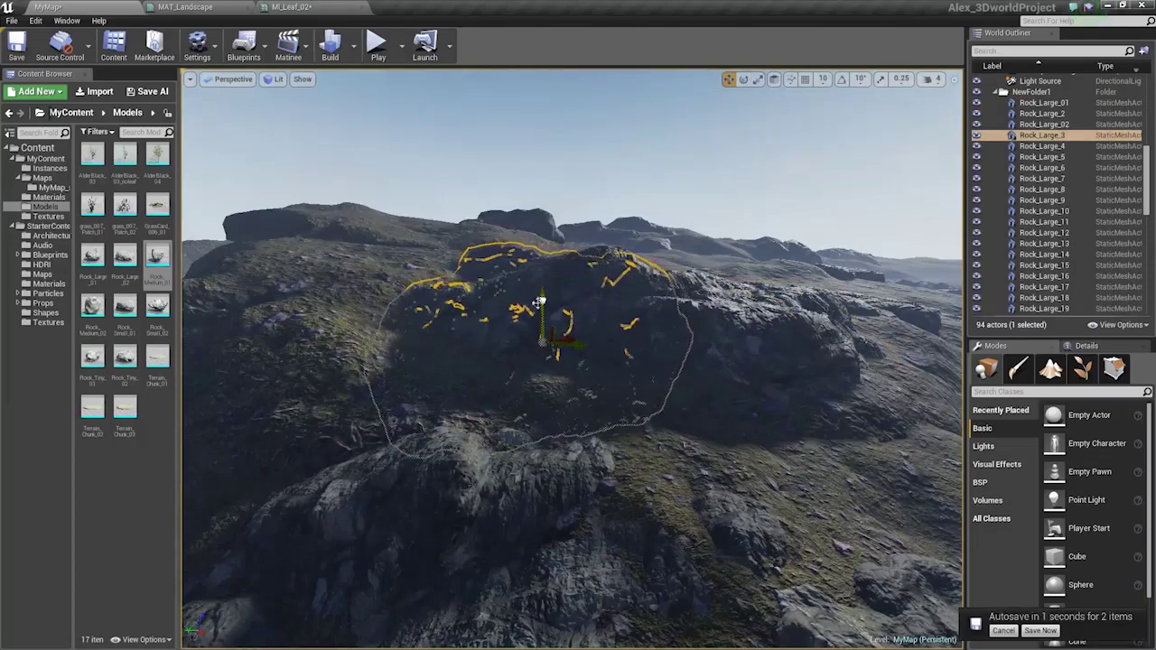
right_drag(531, 308, 452, 330)
click(593, 280)
right_drag(578, 325, 575, 320)
Try to scale the terrain chunk beside the large hillside outcrop.
click(632, 416)
right_drag(632, 415, 533, 451)
right_drag(630, 391, 655, 379)
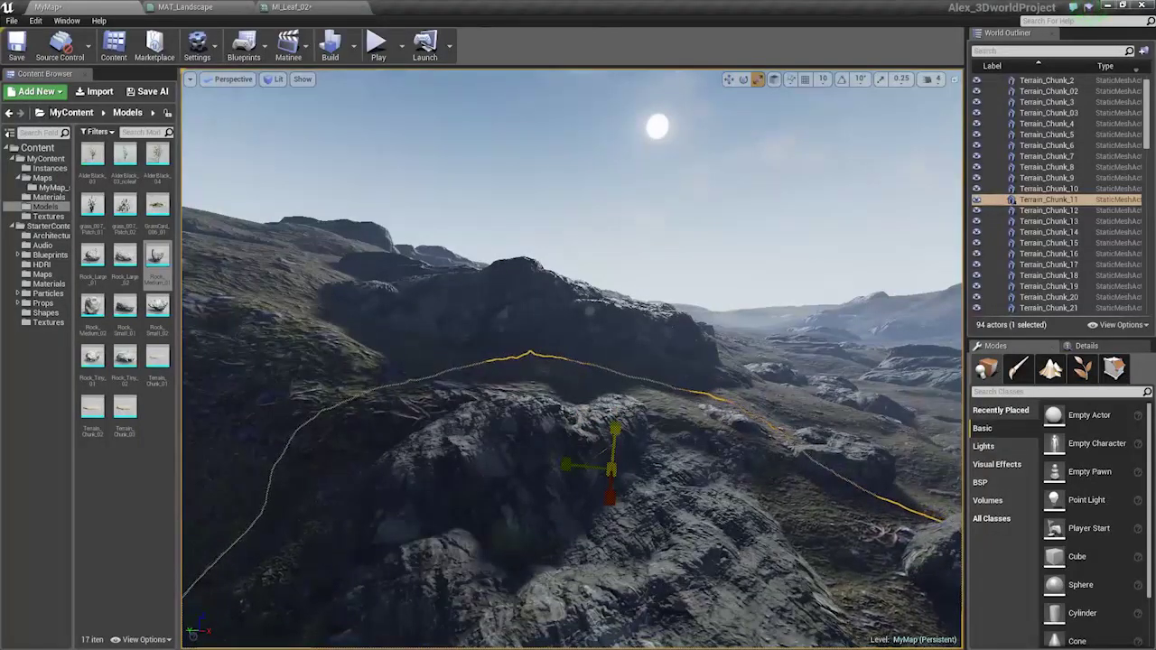
right_drag(604, 401, 533, 406)
right_click(609, 378)
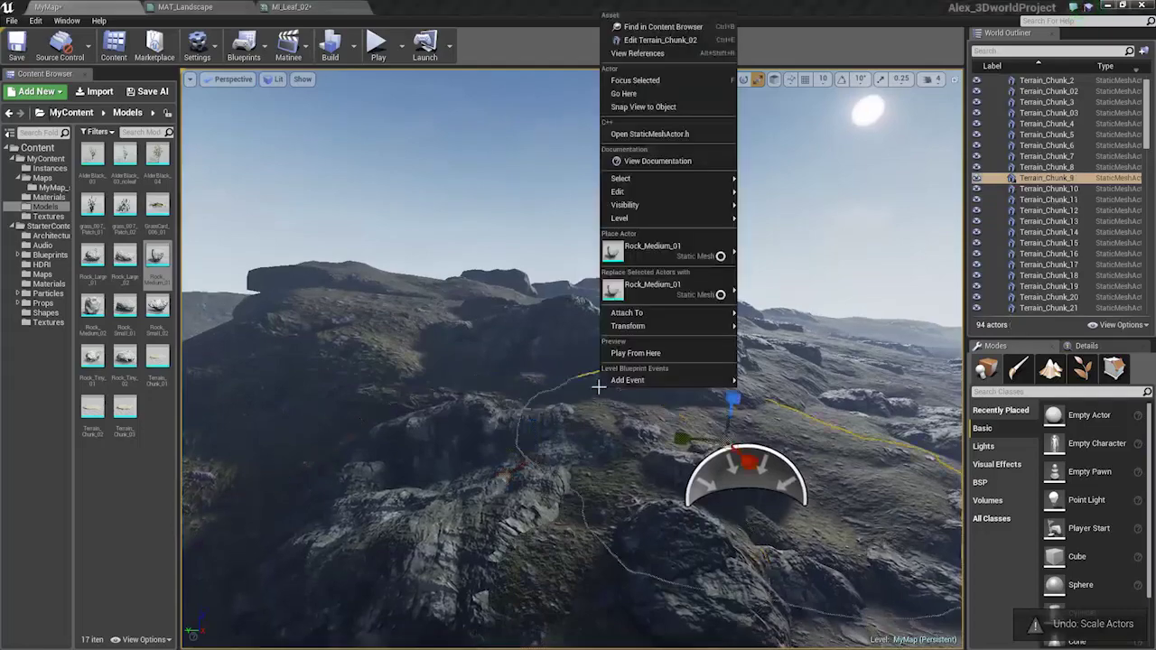
right_drag(610, 378, 624, 370)
Check the rocks and terrain chunks along the valley and save the map with all modified assets.
click(573, 406)
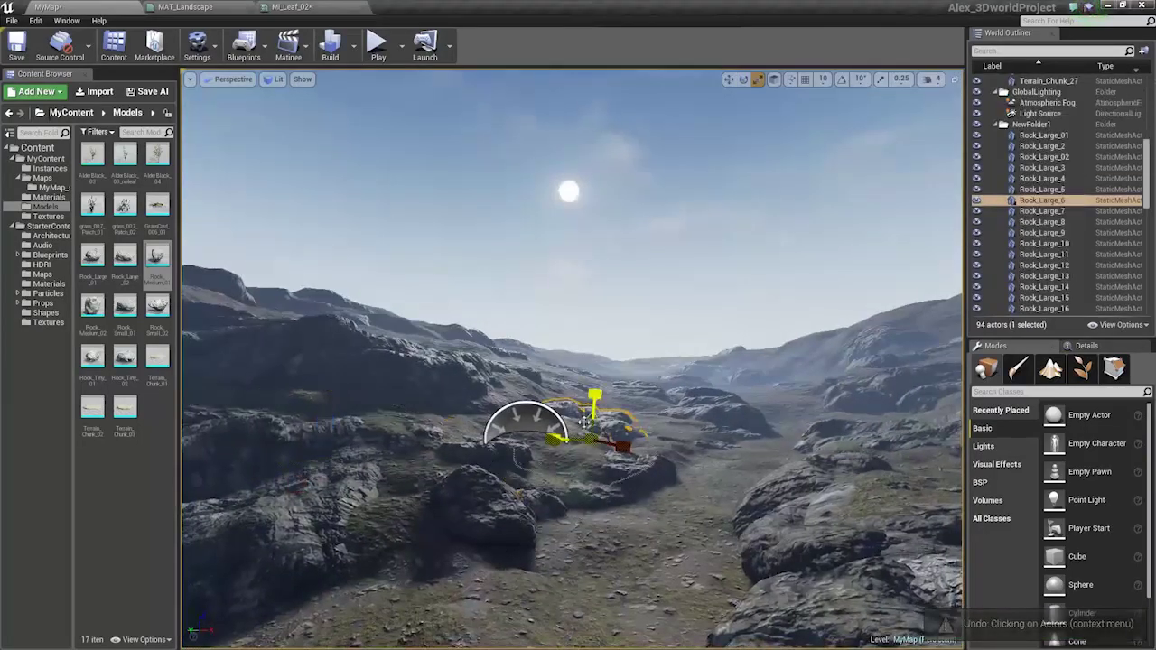
click(670, 433)
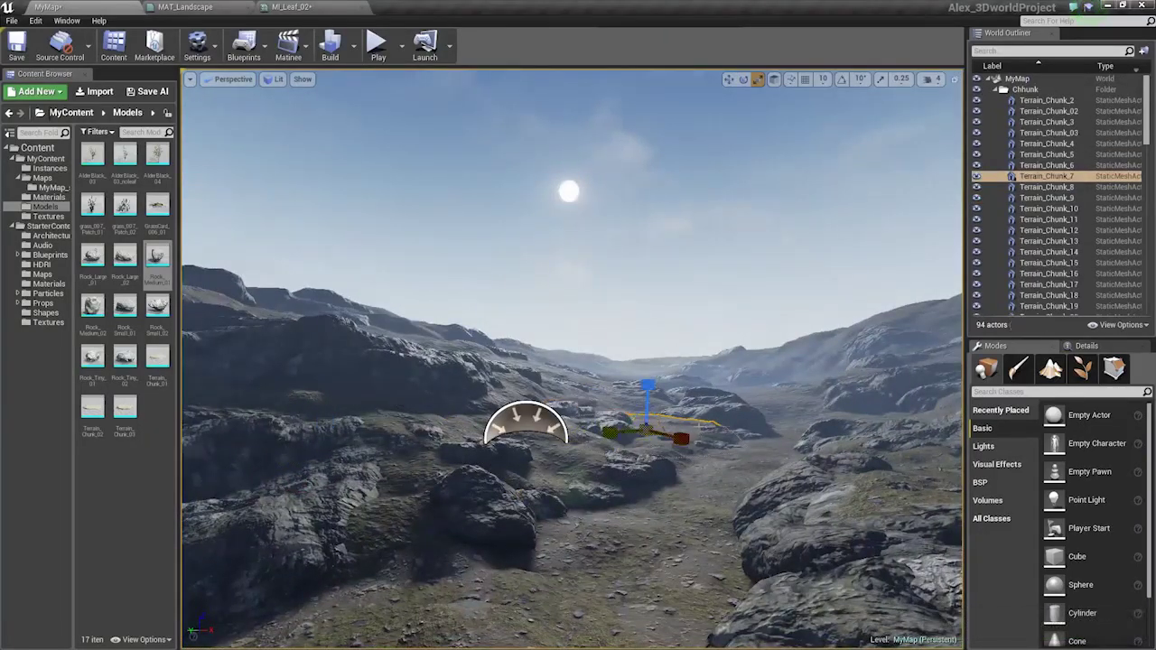
click(606, 355)
key(ctrl+shift+s)
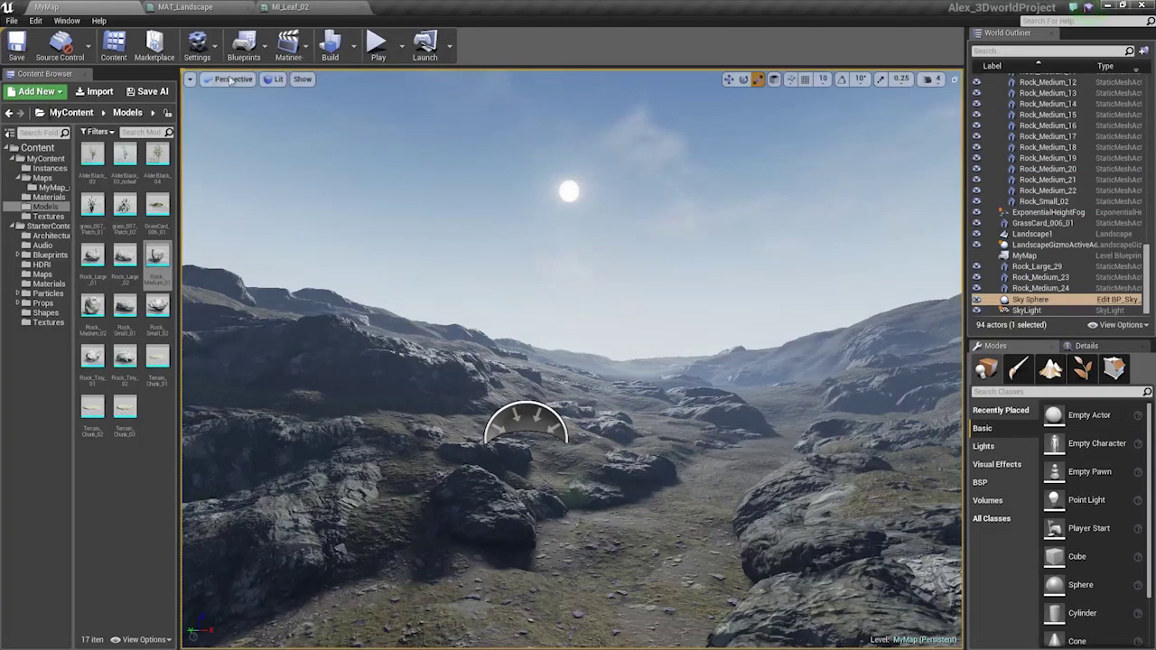
Switch to foliage painting, add the grass_007_Patch_01 mesh to its list and enlarge the area showing the foliage settings.
click(1083, 368)
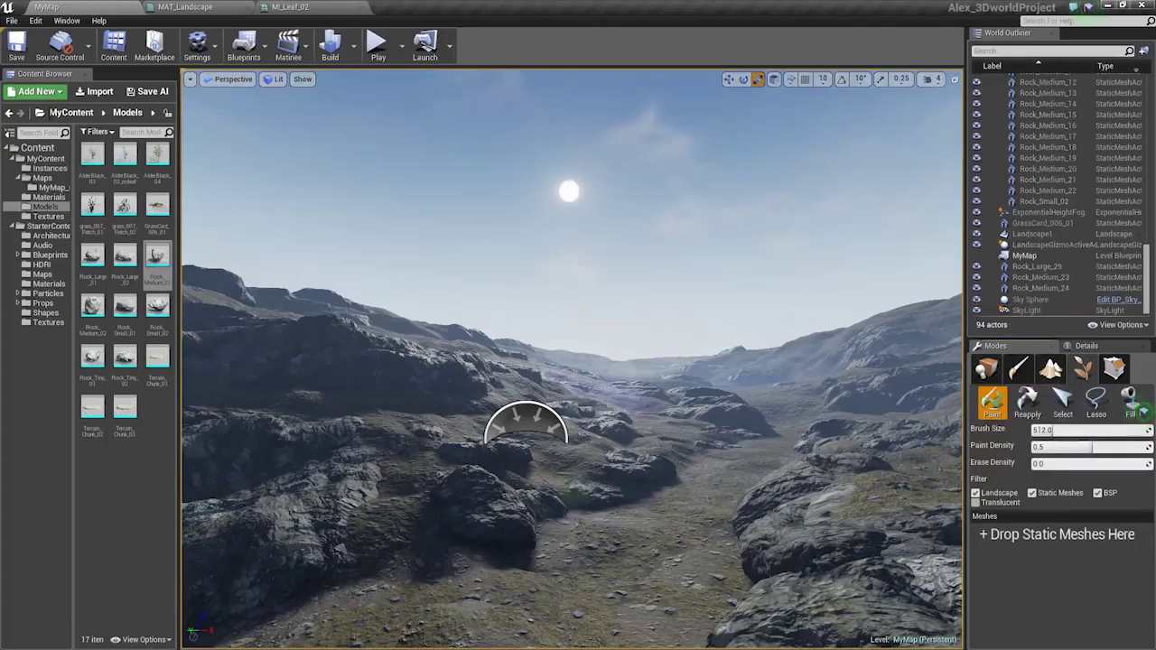
right_drag(526, 440, 479, 481)
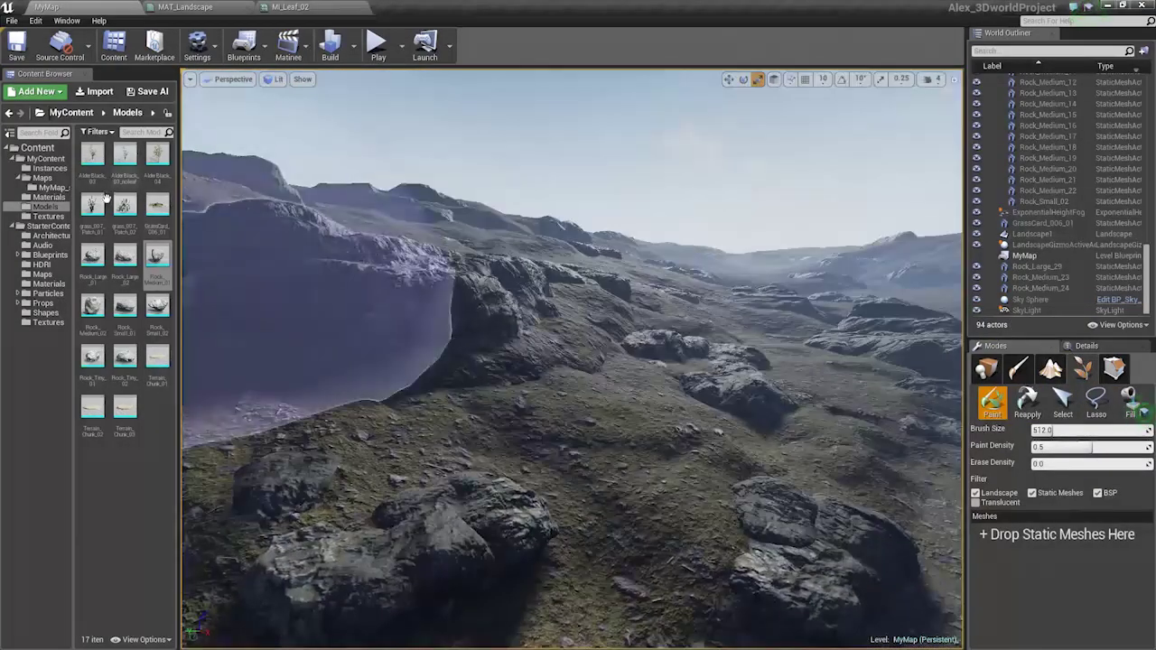
drag(92, 206, 1076, 533)
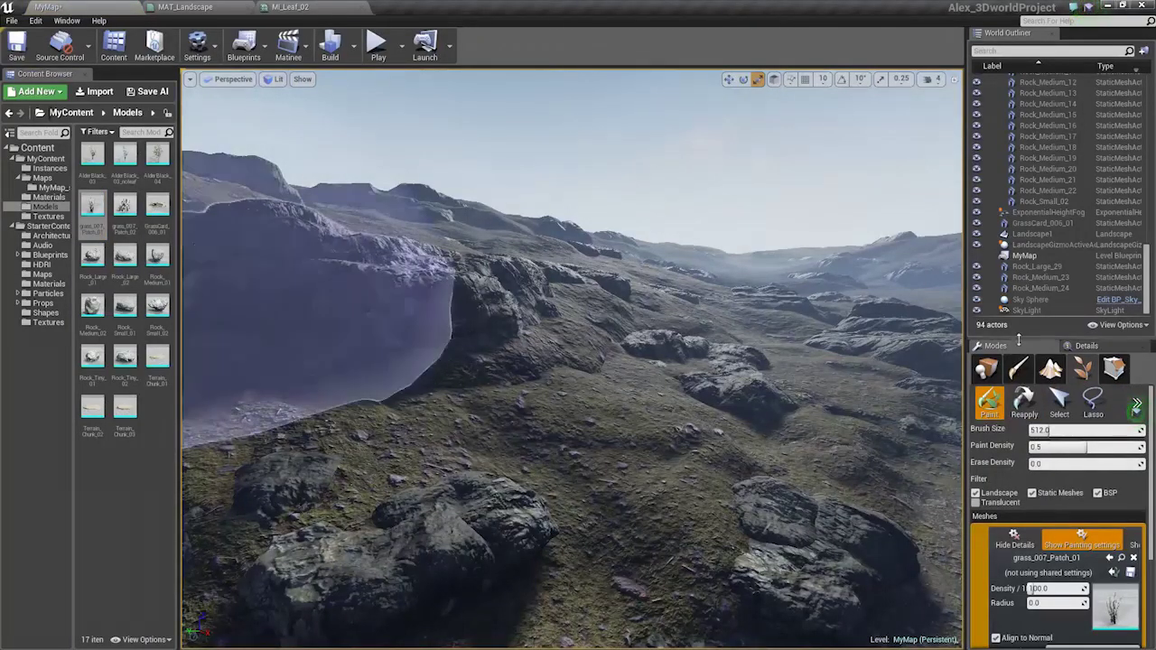
drag(1018, 339, 1019, 106)
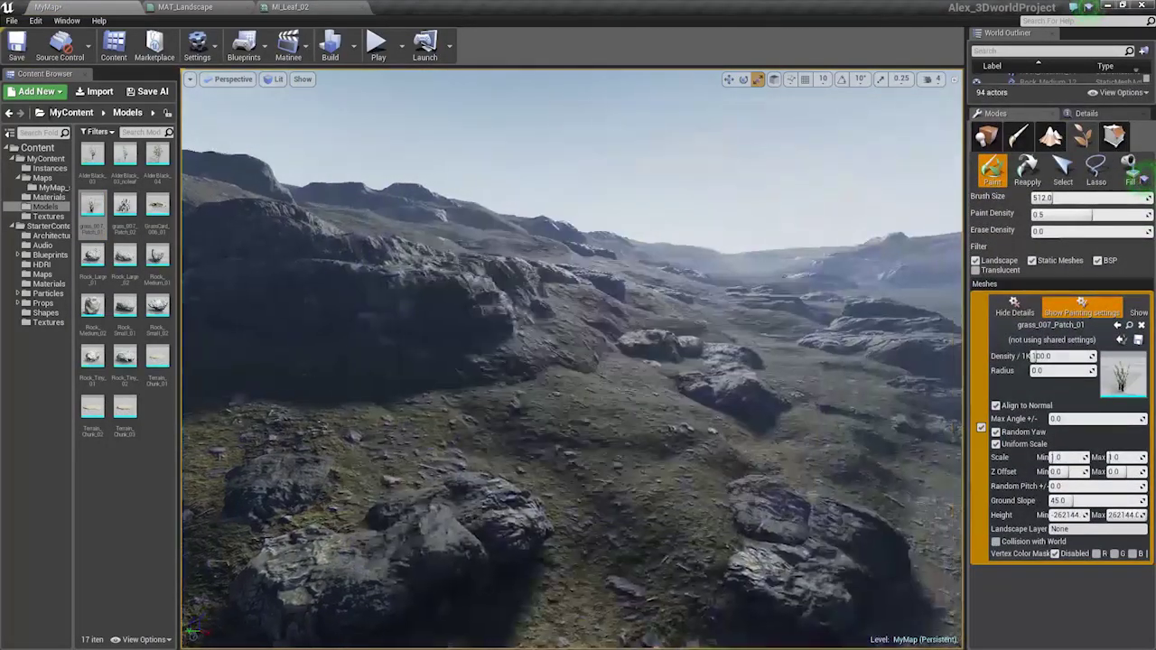
Set the grass_007_Patch_01 foliage scale to a minimum of 2 and a maximum of 3.
key(w)
mouse_move(804, 408)
right_down()
mouse_move(885, 408)
mouse_move(906, 364)
right_up()
mouse_move(606, 364)
right_down()
mouse_move(607, 434)
mouse_move(606, 382)
right_up()
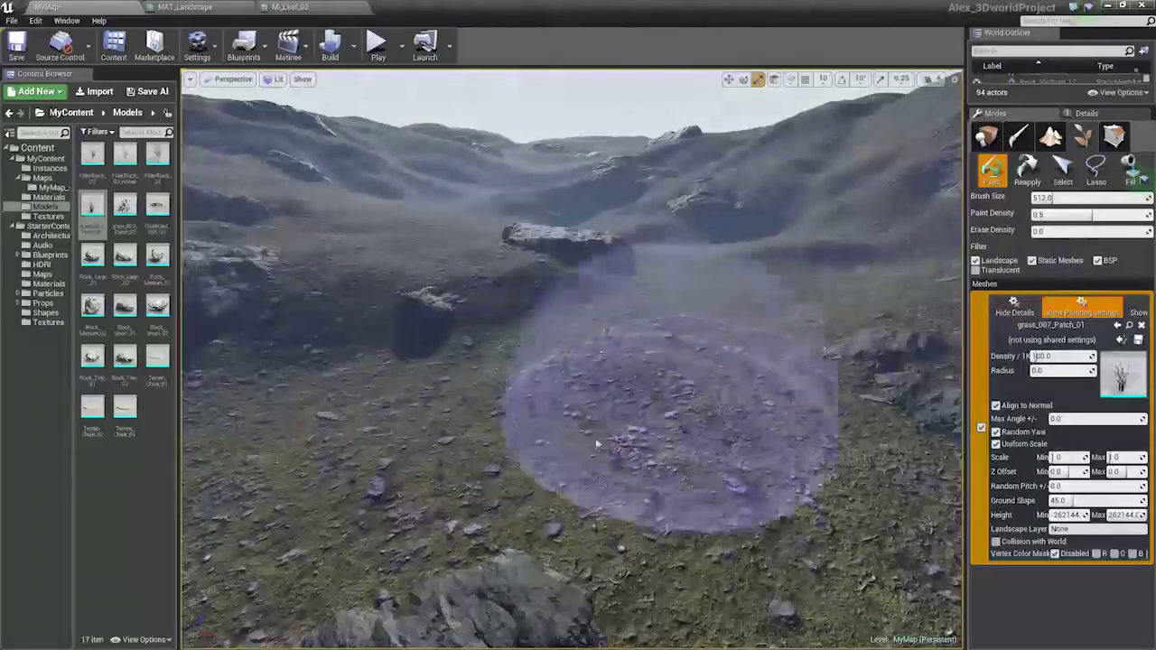
mouse_move(595, 447)
right_down()
mouse_move(600, 384)
mouse_move(596, 402)
right_up()
key(s)
key(s)
mouse_move(723, 400)
right_down()
mouse_move(723, 413)
mouse_move(714, 408)
right_up()
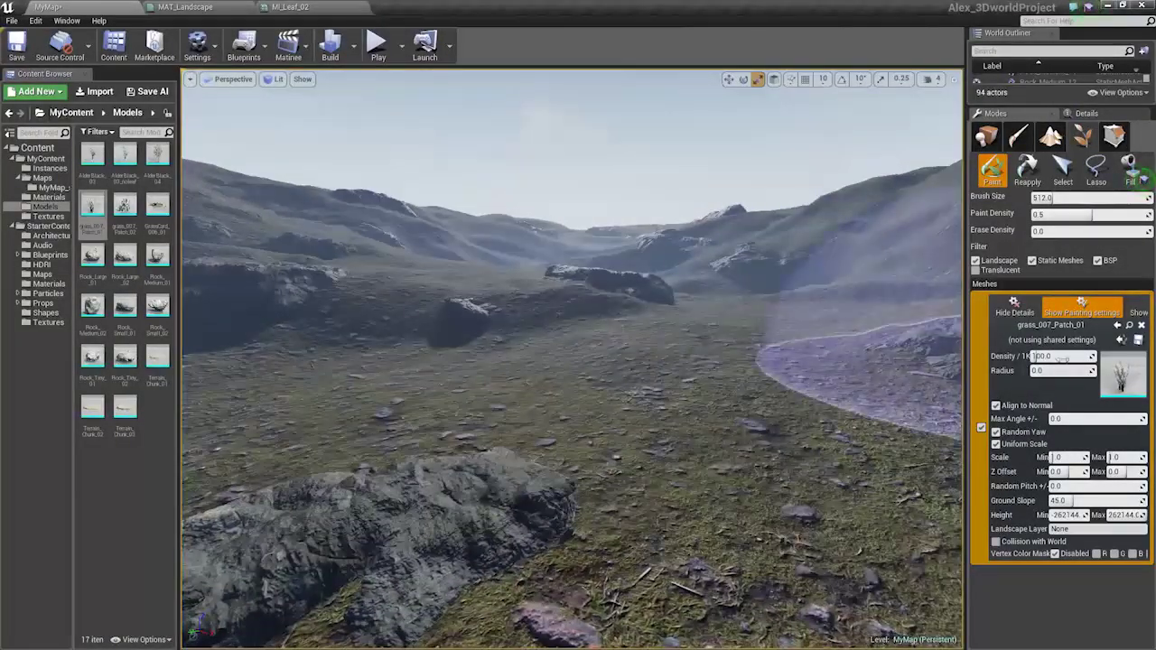
click(1059, 456)
text(2)
key(Tab)
text(3)
key(Return)
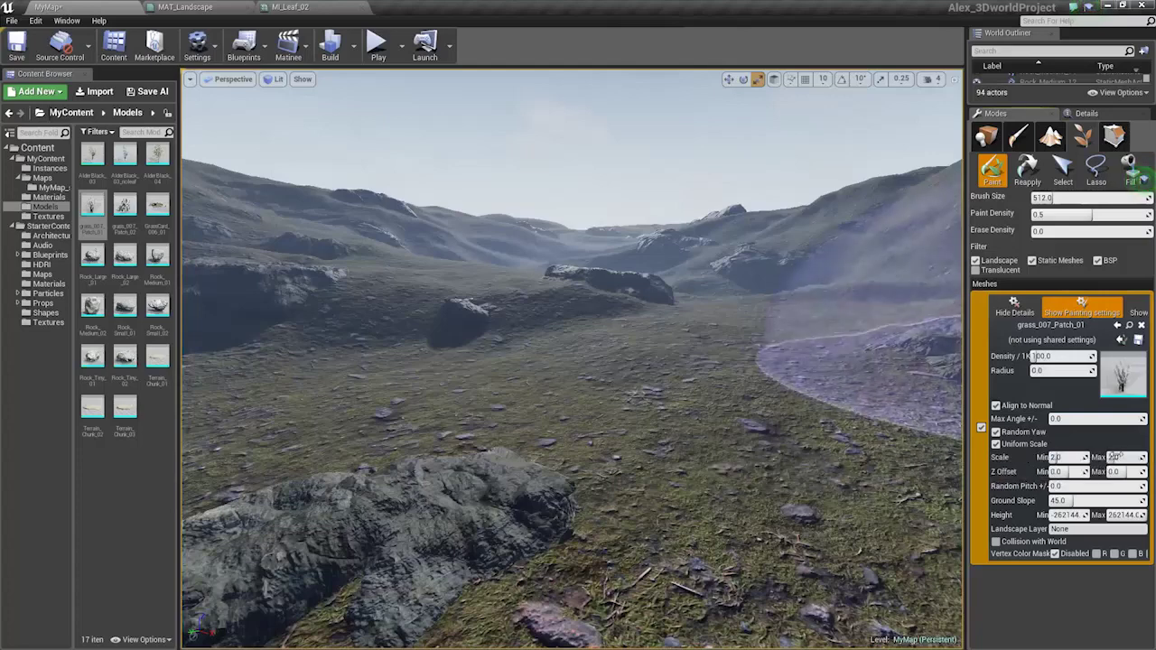
Try painting grass_007_Patch_01 across the open valley floor.
drag(620, 372, 506, 394)
mouse_move(714, 366)
mouse_down()
mouse_move(727, 388)
mouse_move(713, 420)
mouse_up()
key(ctrl+z)
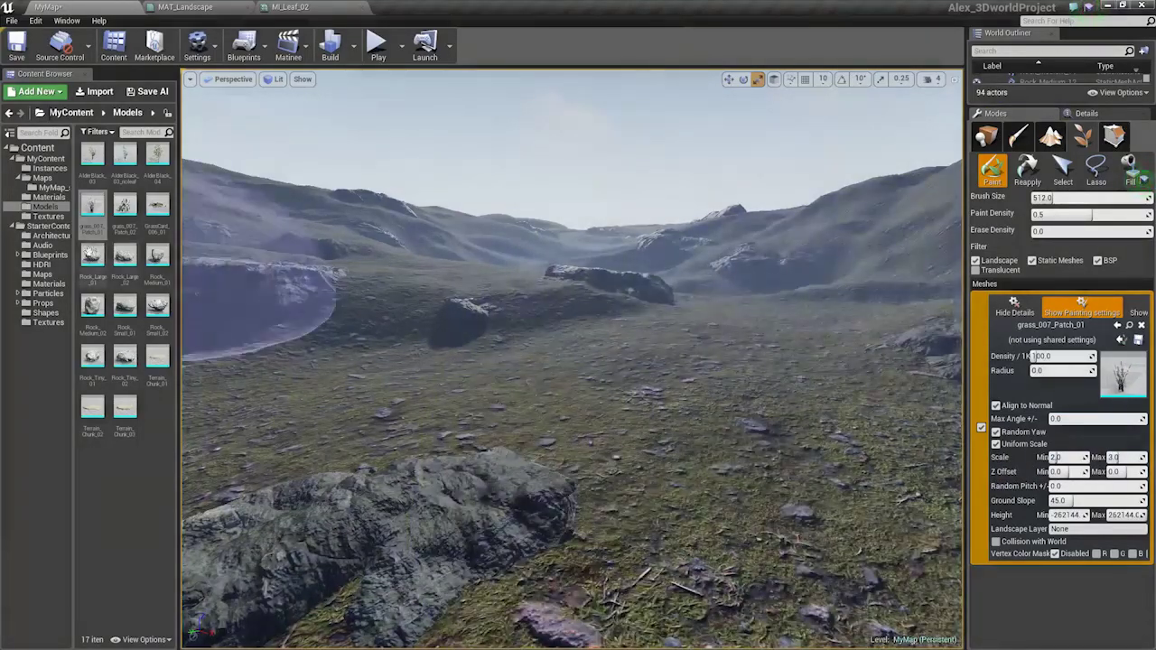
Add grass_007_Patch_02 to the foliage meshes with a scale range of 2 to 3.
drag(125, 206, 1058, 588)
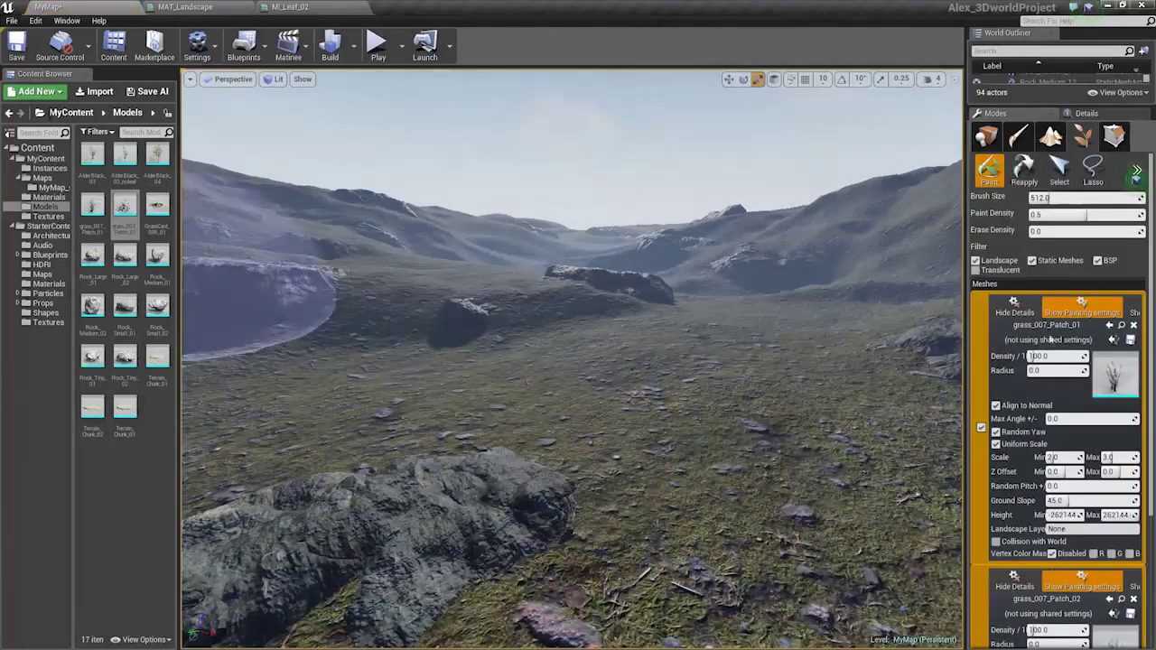
scroll(1071, 506, down, 5)
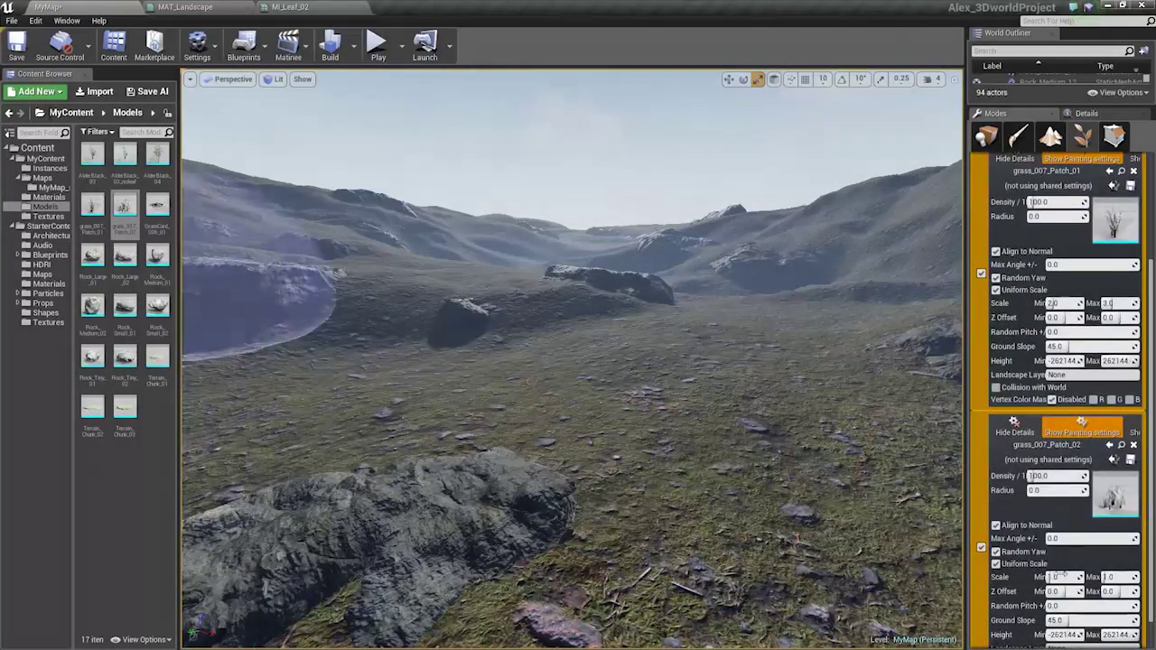
click(1118, 578)
text(3)
Paint both grass patch meshes over the valley floor beyond the foreground rock and view them up close.
mouse_move(744, 395)
mouse_down()
mouse_move(560, 392)
mouse_move(801, 488)
mouse_move(884, 347)
mouse_up()
key(ctrl+z)
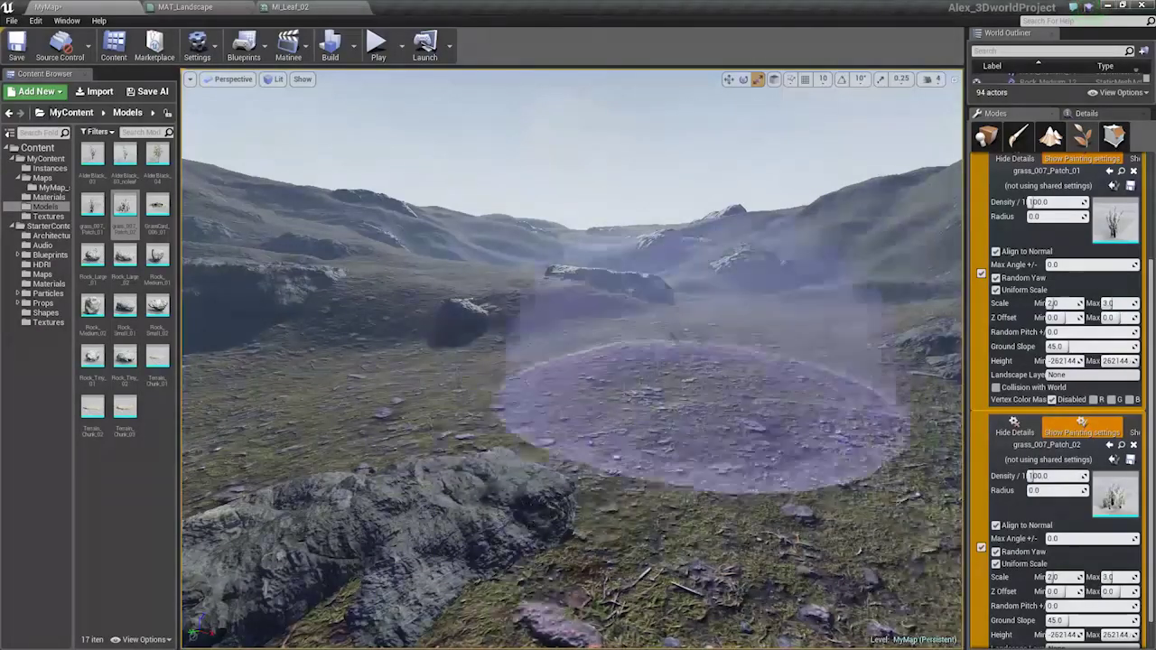
mouse_move(726, 332)
right_down()
mouse_move(738, 316)
mouse_move(755, 334)
right_up()
drag(587, 362, 545, 380)
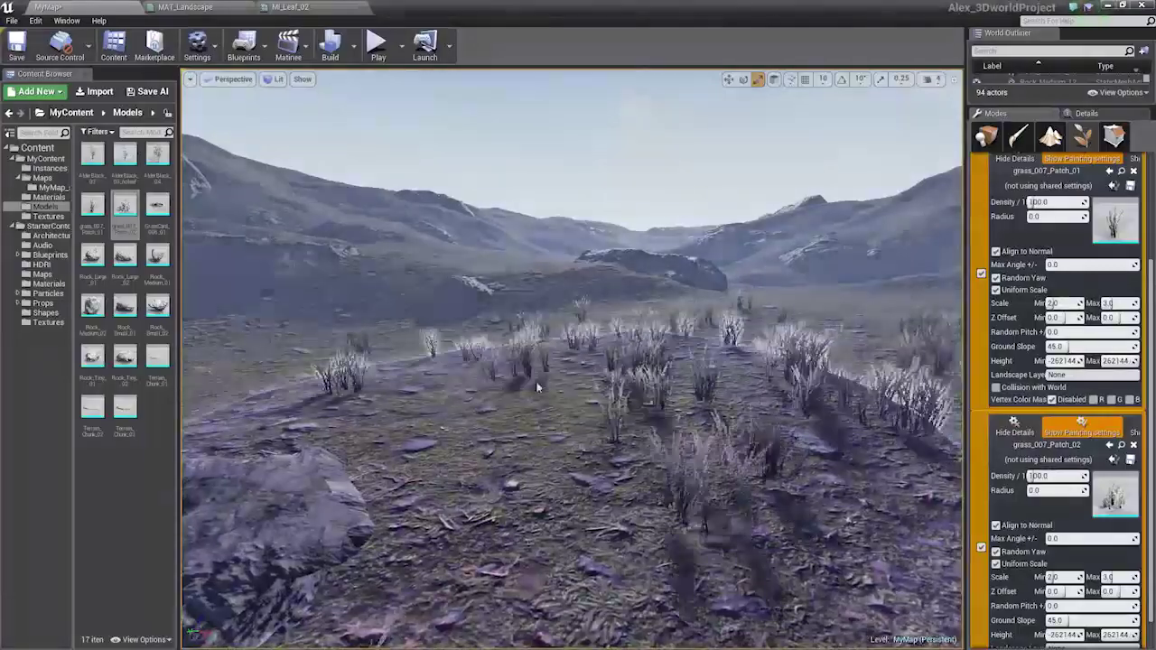
right_drag(545, 380, 542, 327)
right_drag(760, 296, 761, 309)
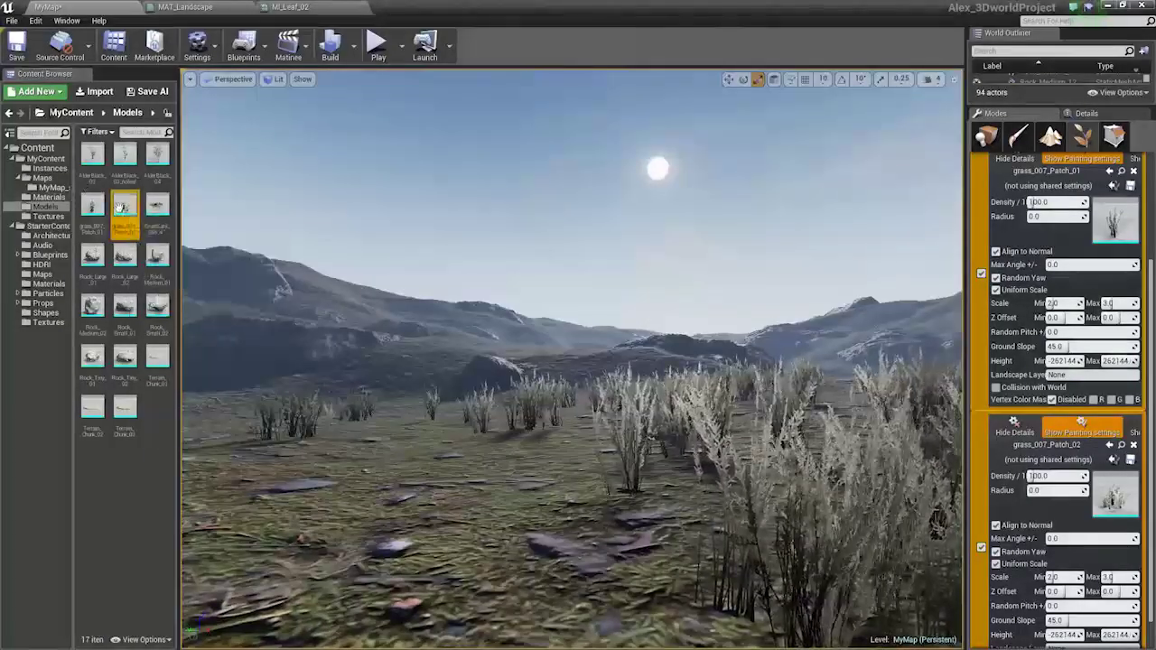
Open the MI_Grass_007 material instance from the grass_007_Patch_02 mesh and enlarge its window over the level to show the wind parameters.
double_click(122, 208)
click(289, 6)
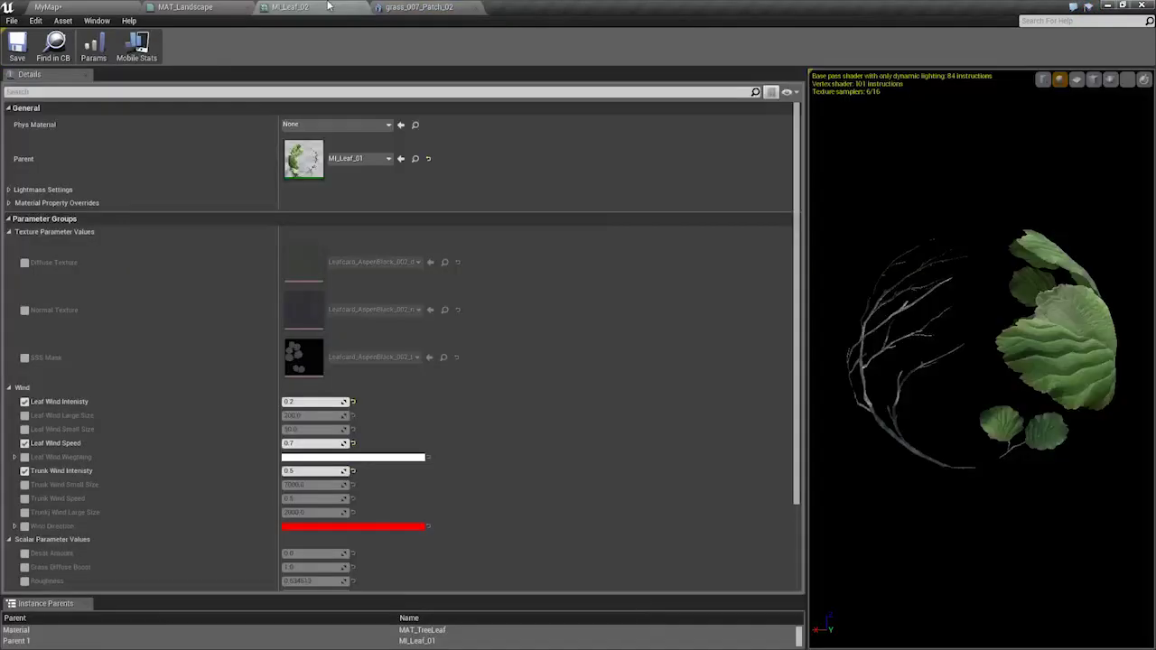
click(201, 7)
click(418, 6)
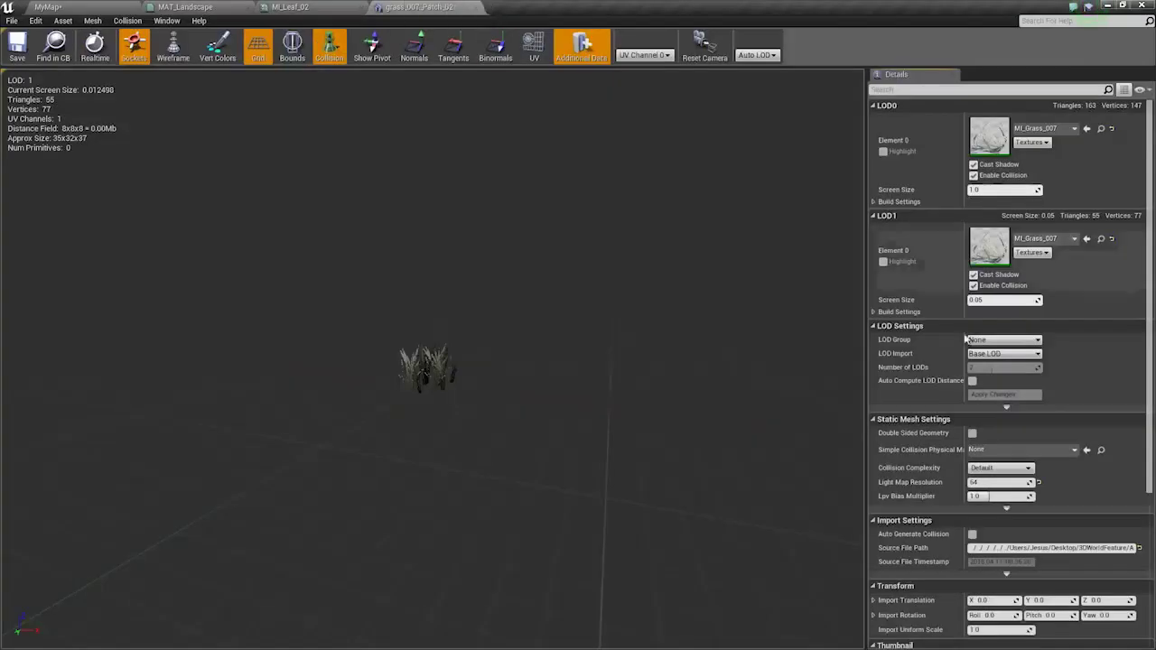
double_click(990, 244)
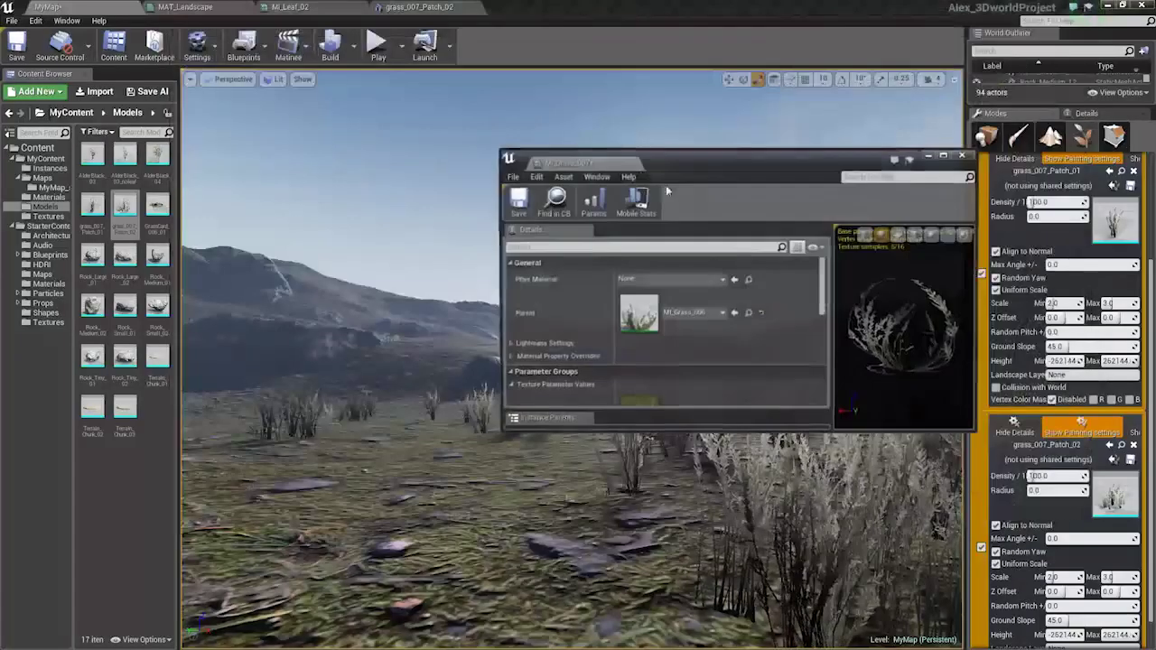
drag(694, 162, 709, 100)
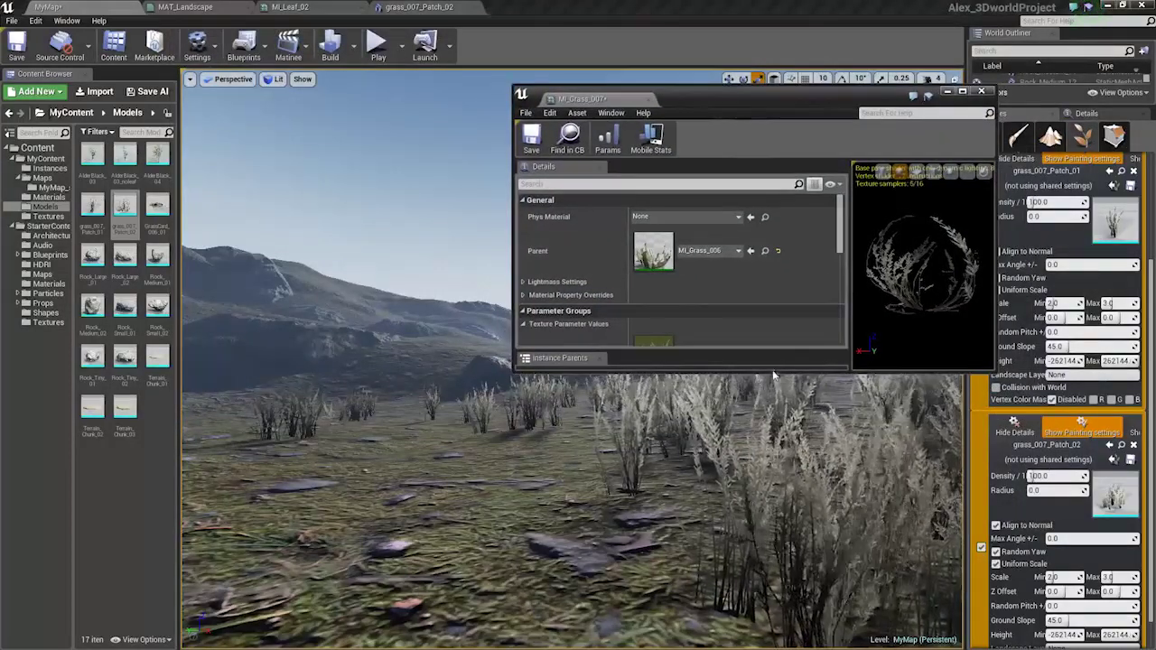
drag(773, 372, 773, 509)
scroll(648, 332, down, 3)
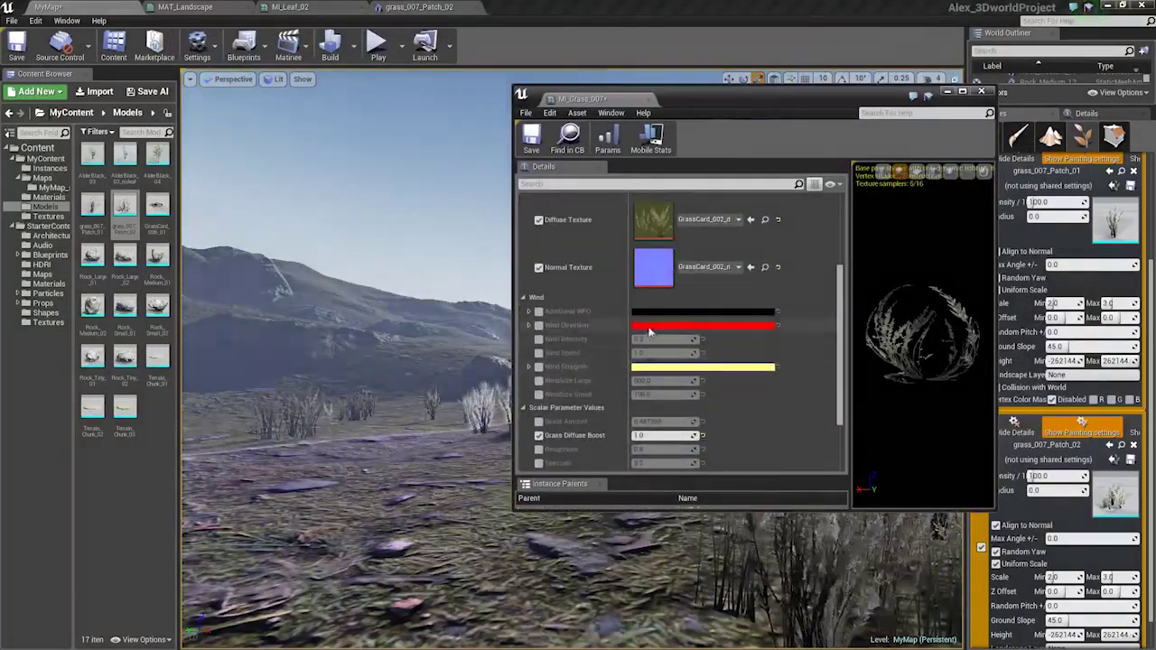
scroll(648, 332, down, 1)
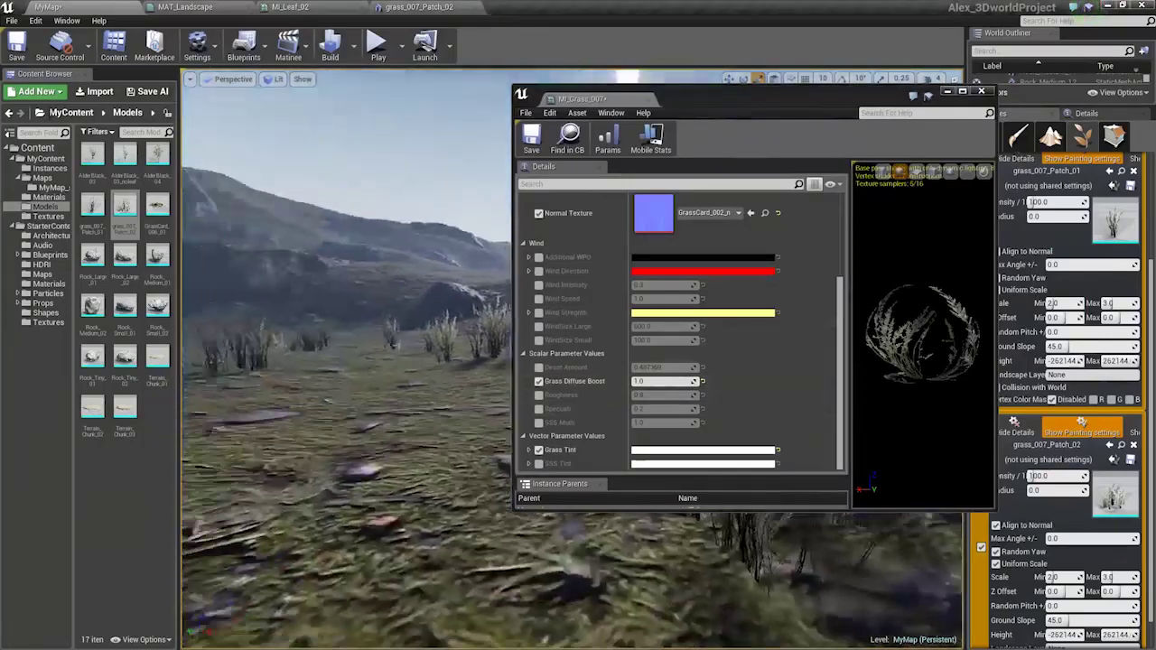
Leave foliage painting and override MI_Grass_007's wind settings with intensity 0.5, speed 0.5 and custom large and small wind sizes.
key(shift+1)
right_drag(402, 354, 402, 359)
right_drag(411, 407, 410, 408)
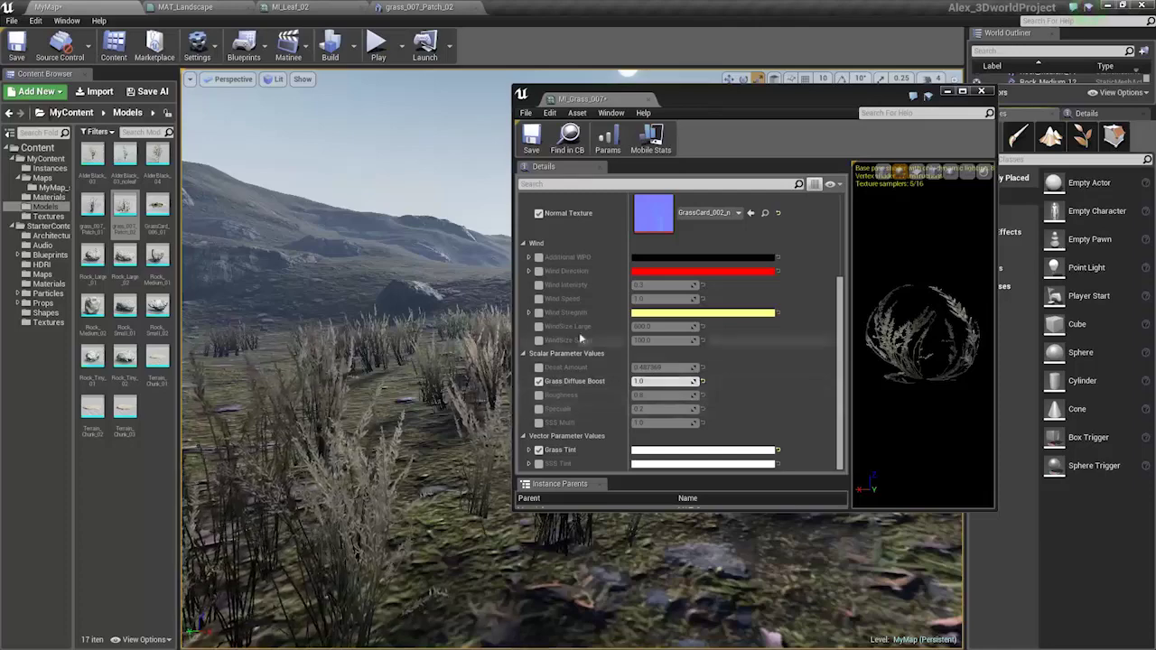
click(539, 326)
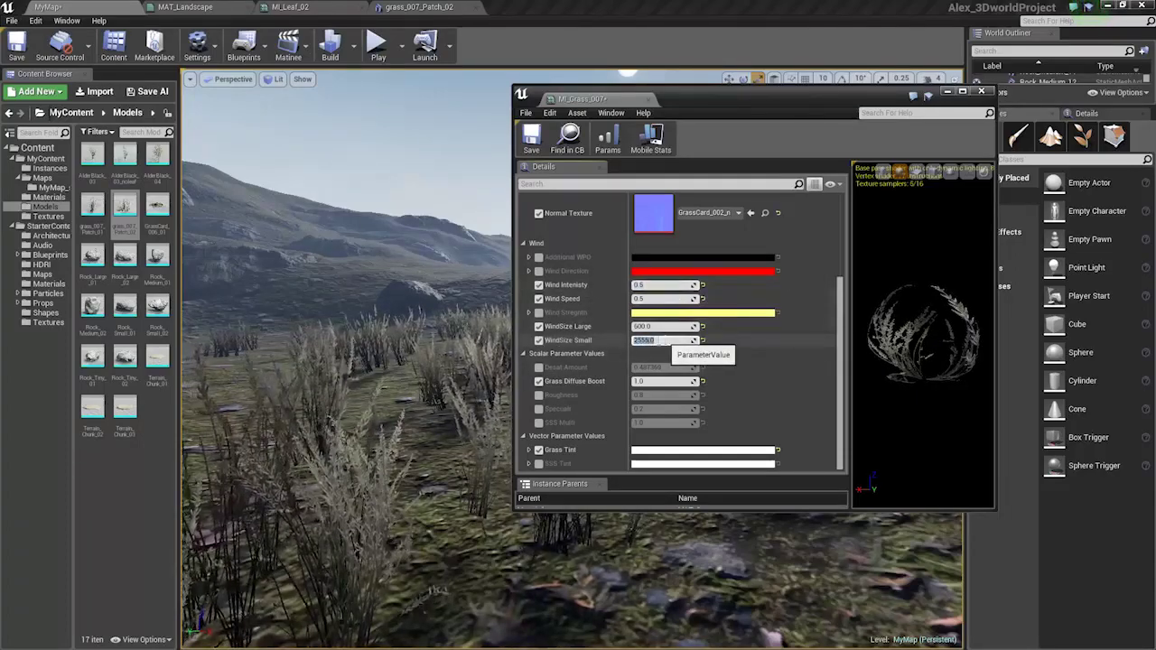
key(Return)
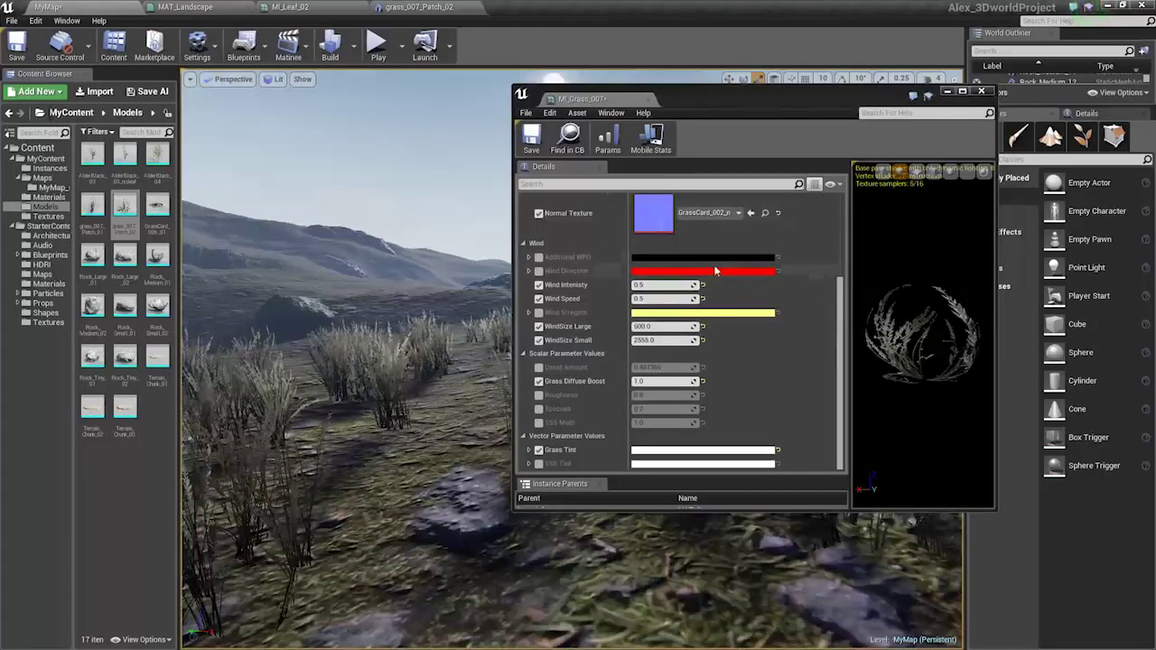
Open the grass diffuse texture GrassCard_002_d and set its Mip Gen Settings to Sharpen7.
scroll(716, 271, up, 2)
scroll(716, 271, up, 3)
double_click(655, 322)
drag(849, 96, 849, 262)
drag(596, 264, 597, 301)
click(940, 129)
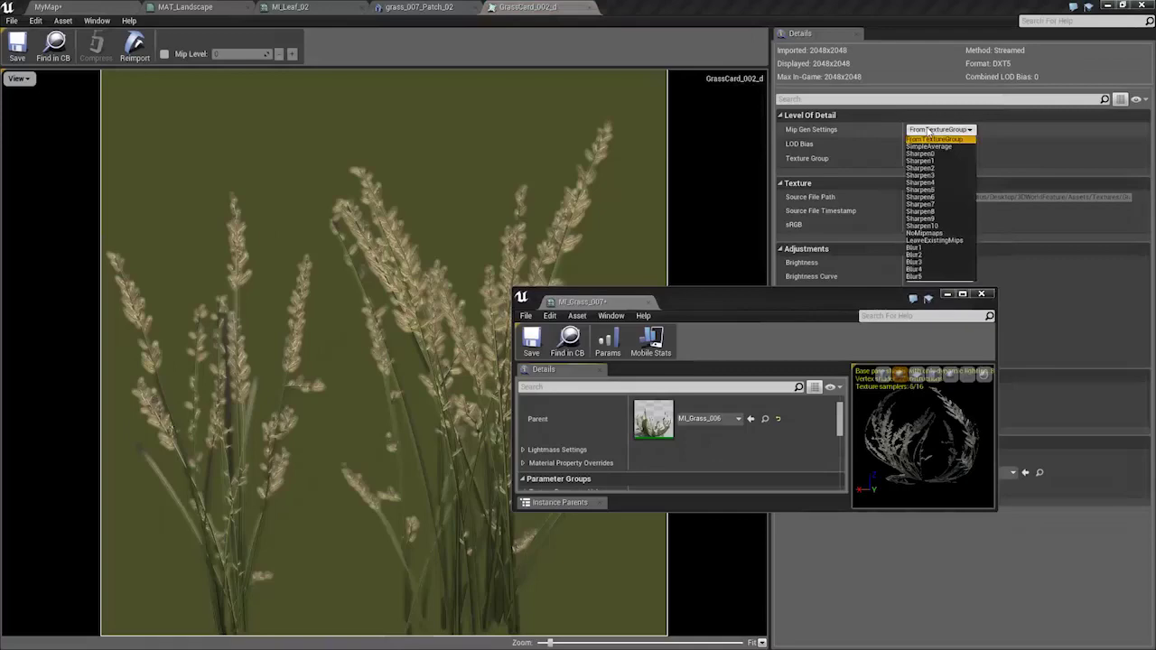
click(940, 204)
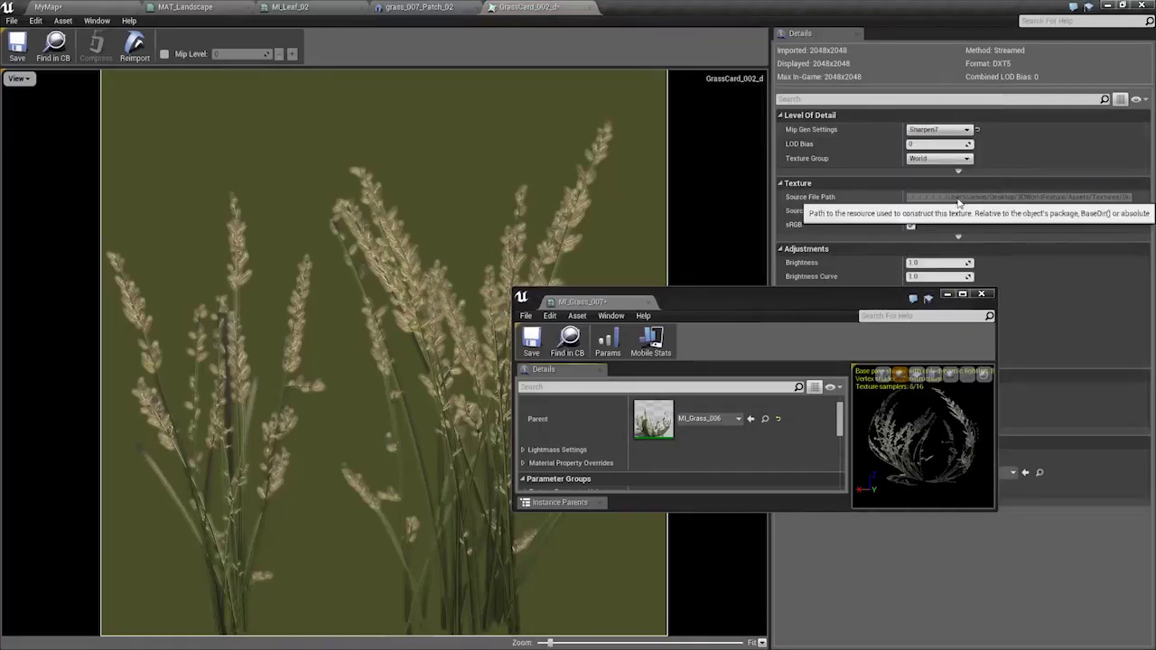
Move the MI_Grass_007 window aside and return to the MyMap level to examine the painted grass.
drag(737, 305, 855, 284)
click(289, 7)
click(163, 7)
click(54, 8)
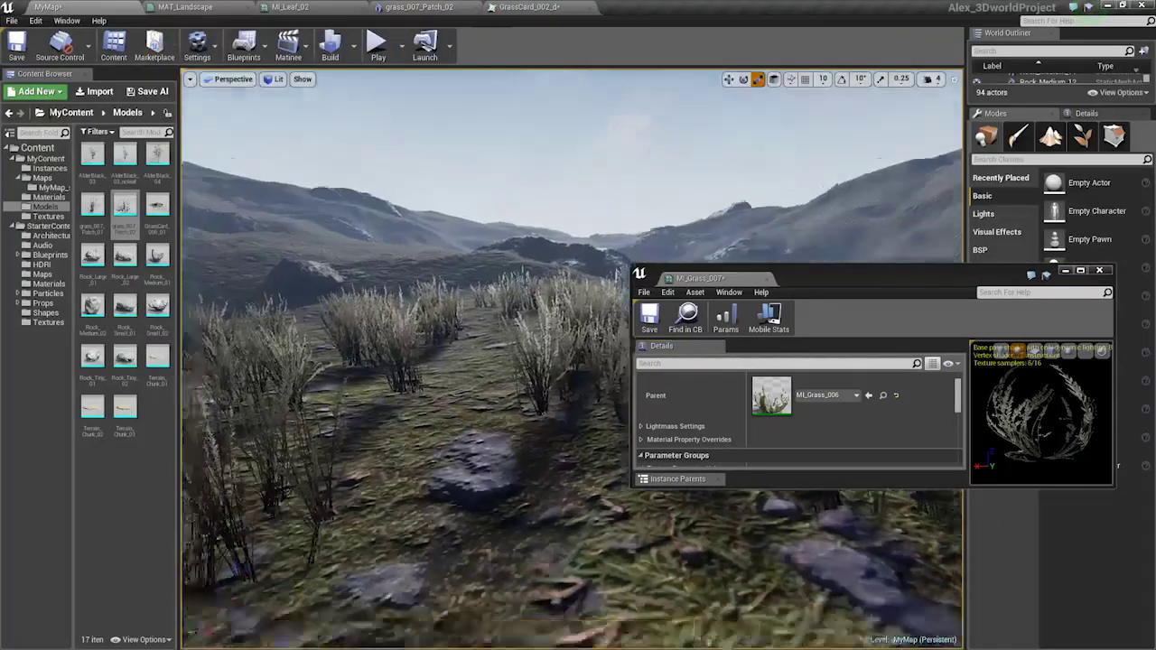